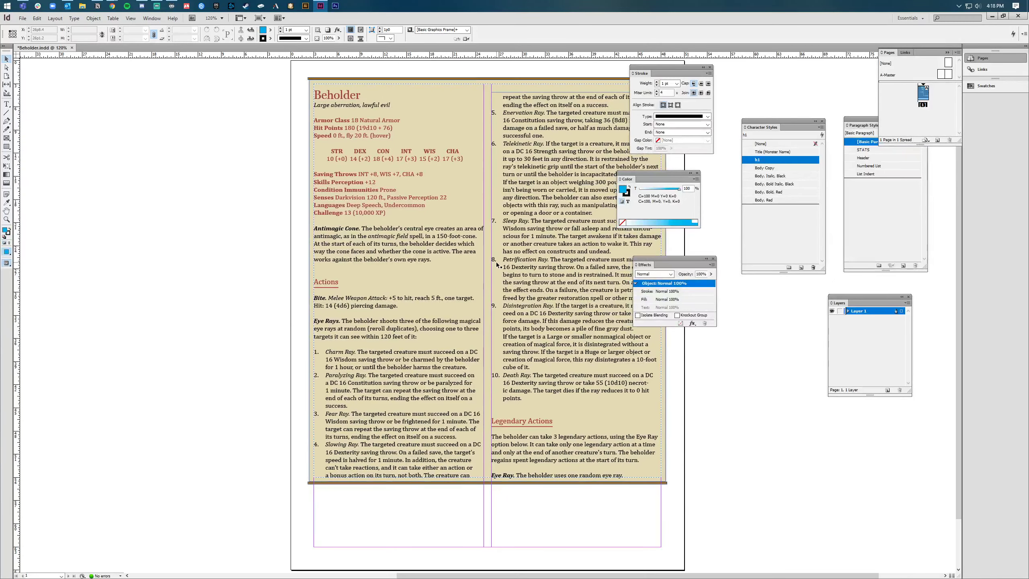
# Preview the finished Beholder page without guides and frame edges, and return to the normal view
pyautogui.press('w')
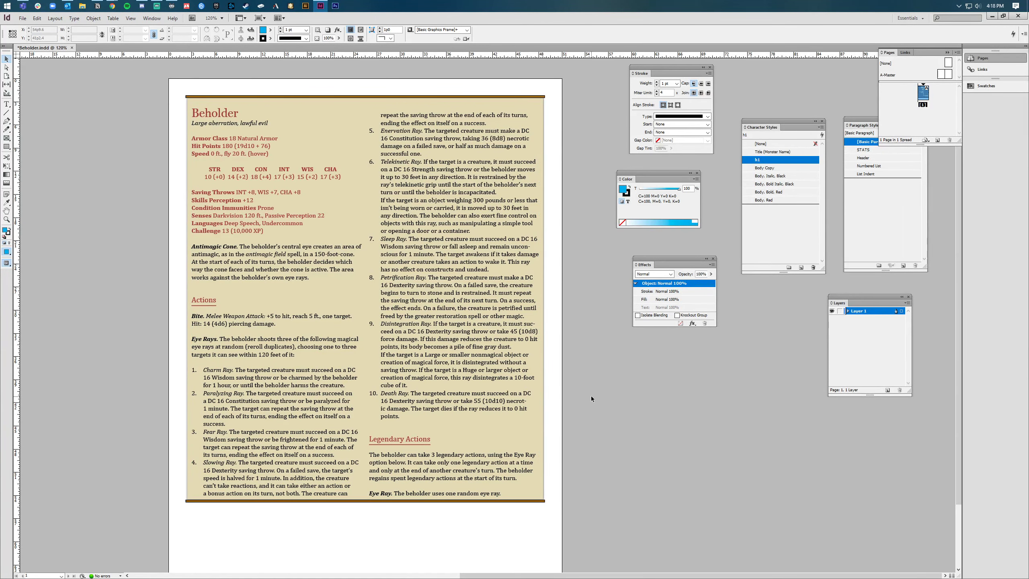
pyautogui.press('w')
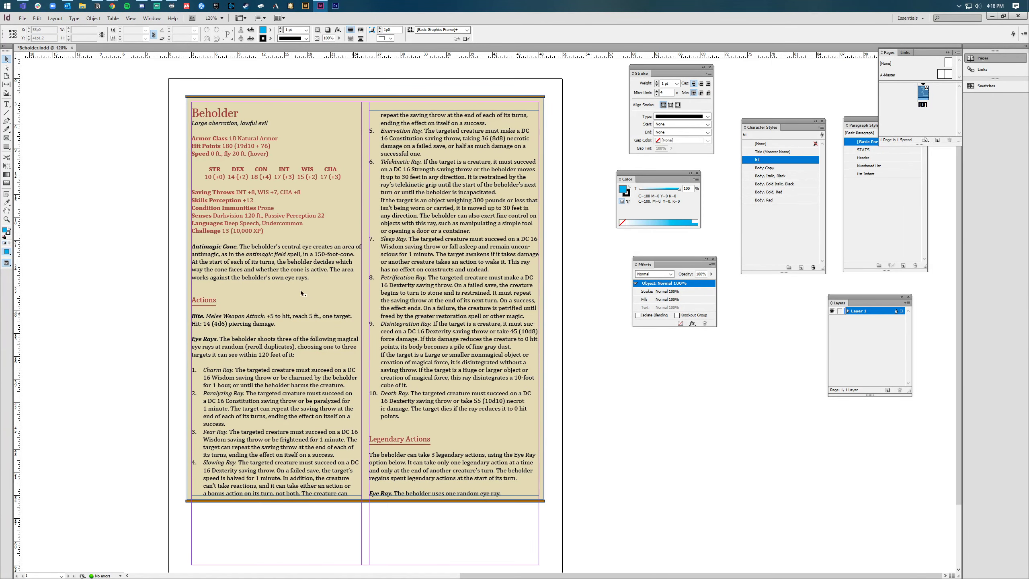
# Create a new one-page Letter print document with two columns, a 1p0 gutter and 3p0 margins
pyautogui.click(22, 18)
pyautogui.moveTo(102, 31)
pyautogui.click(162, 28)
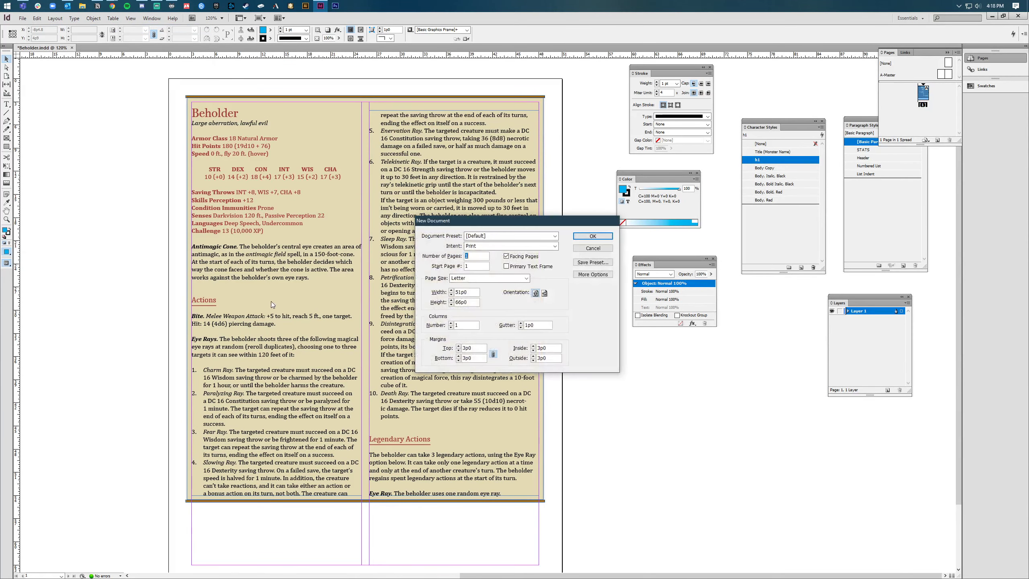
pyautogui.click(451, 323)
pyautogui.click(580, 236)
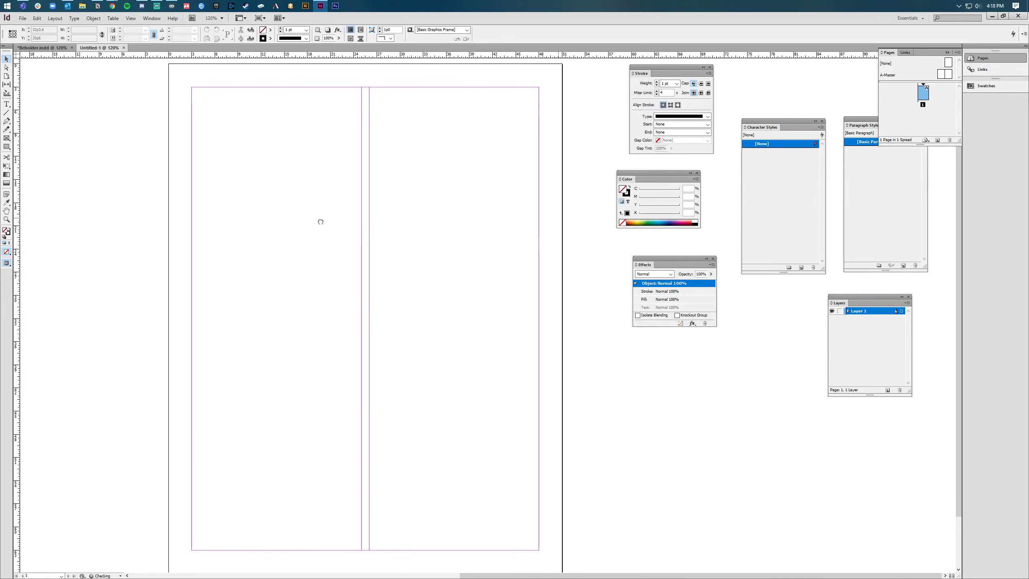
# Switch to the browser and copy the full Beholder stat block, from its name to Eye Ray, on the D&D Beyond page
pyautogui.moveTo(112, 6)
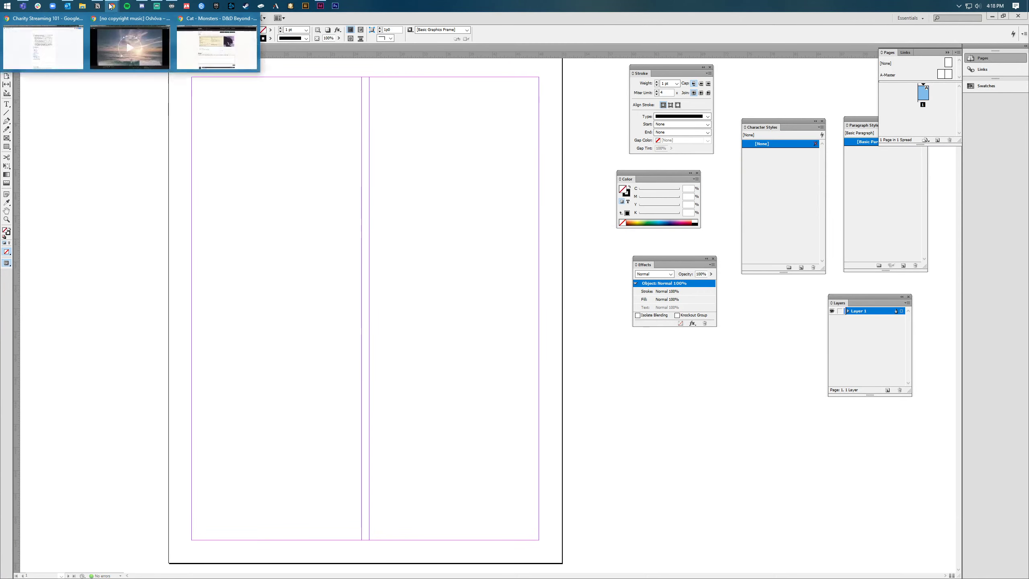
pyautogui.click(220, 44)
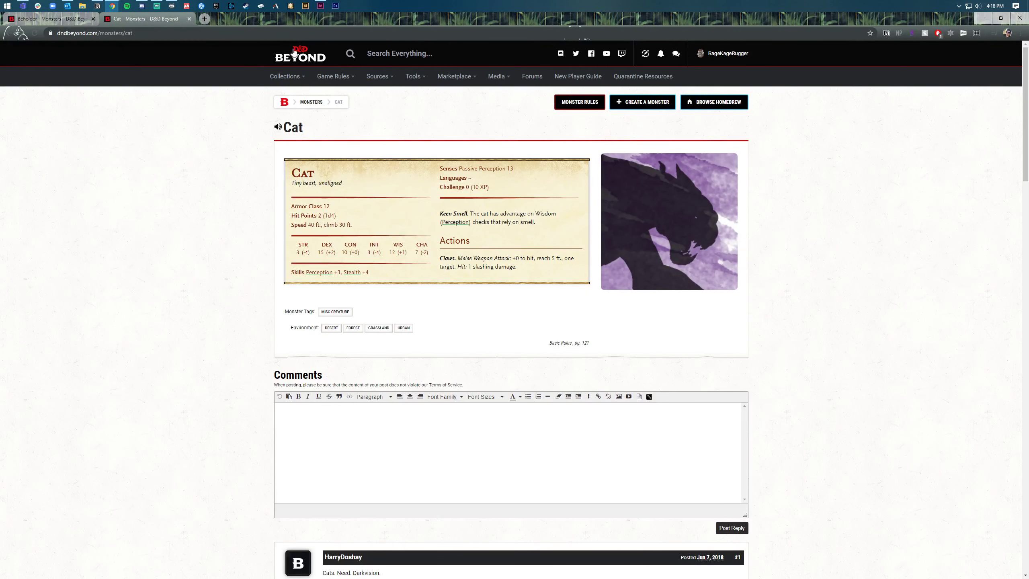
pyautogui.click(73, 19)
pyautogui.scroll(-1, 612, 341)
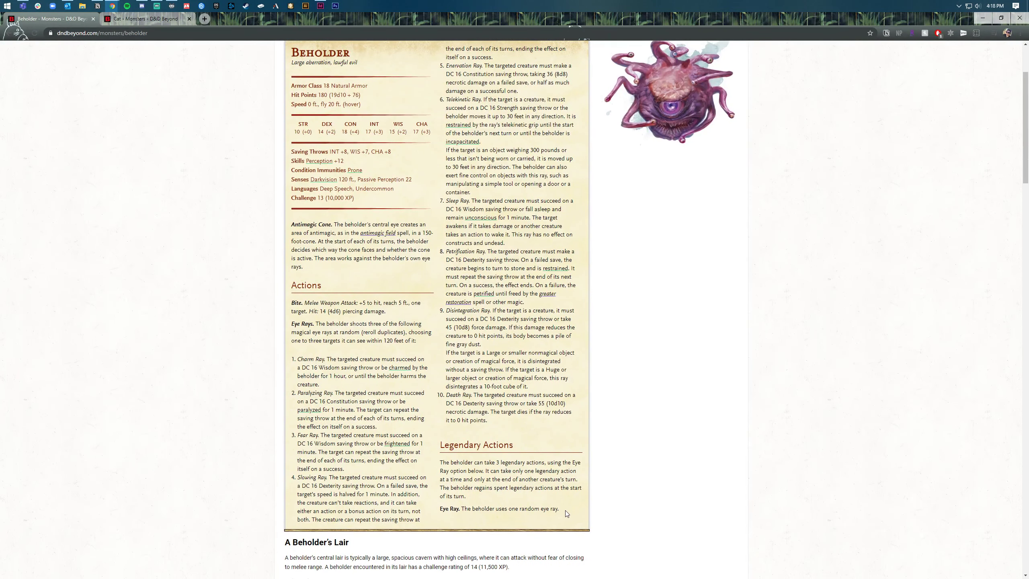
pyautogui.moveTo(567, 514); pyautogui.dragTo(291, 138)
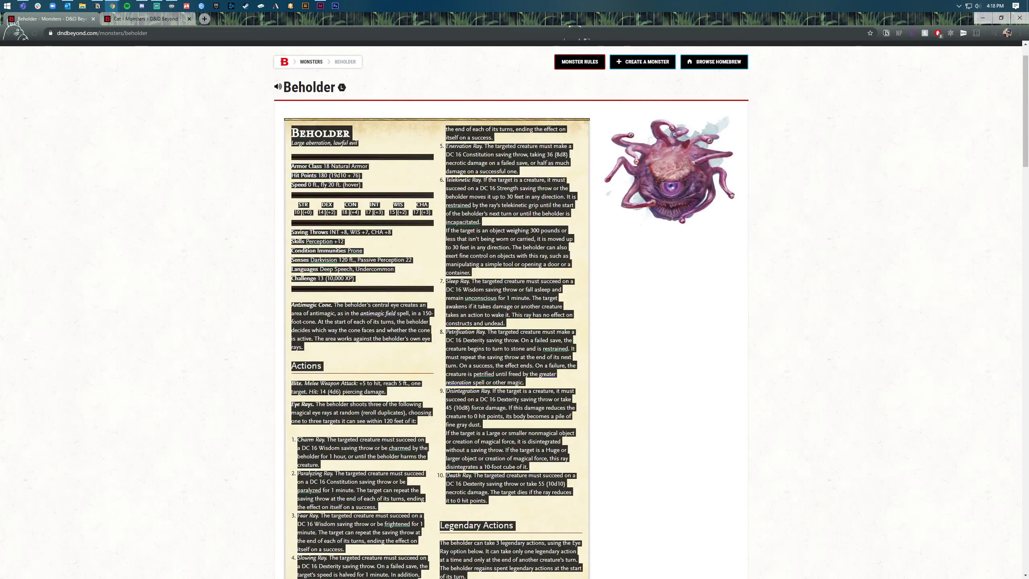
# Switch back to InDesign, create a text frame about 26p0 wide near the page's upper left, and paste the stat block into it
pyautogui.click(320, 6)
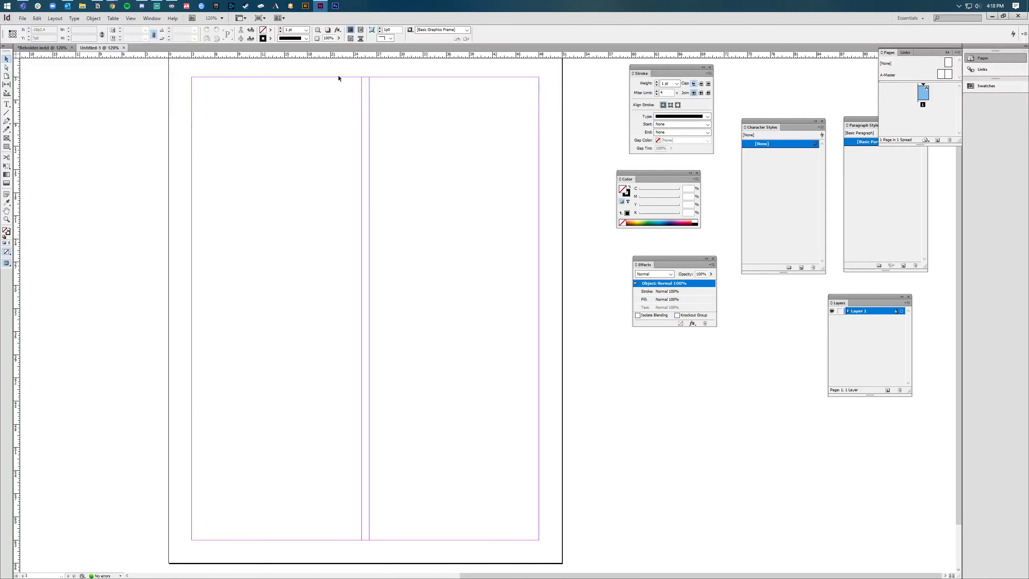
pyautogui.click(7, 104)
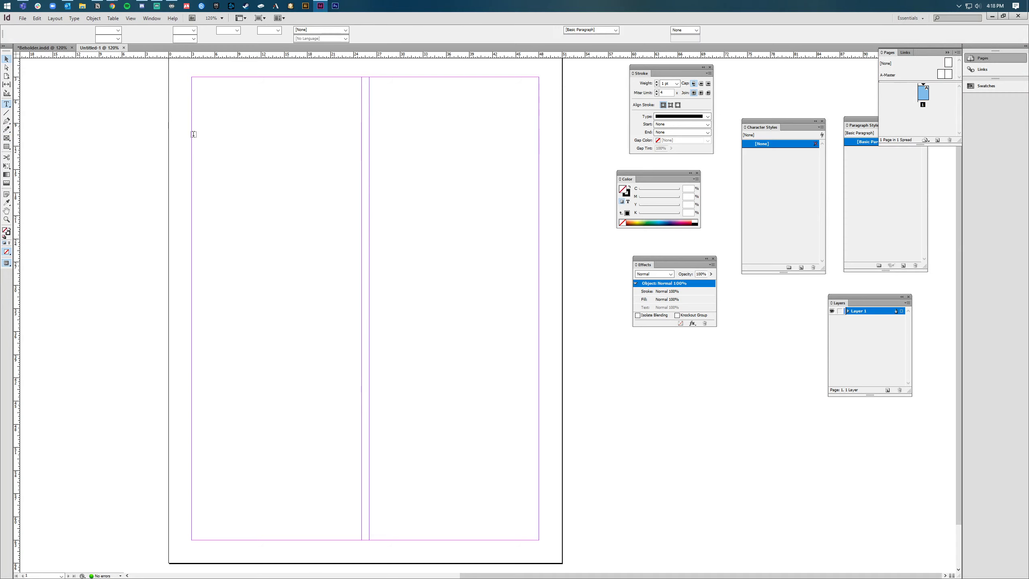
pyautogui.moveTo(164, 108); pyautogui.dragTo(367, 285)
pyautogui.hotkey('ctrl', 'v')
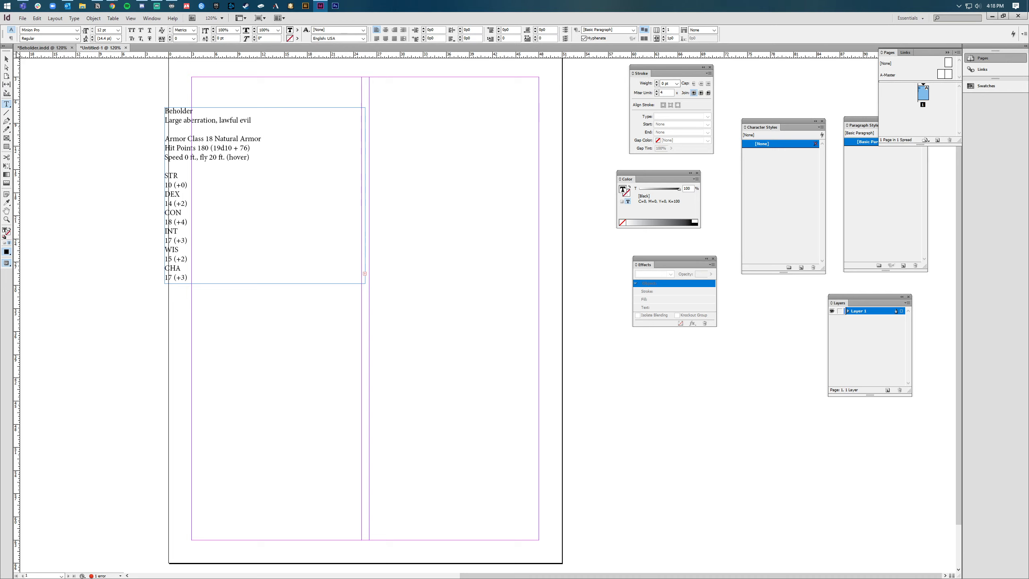
# Move the text frame to the upper-left margin corner and resize it to fill the whole left column
pyautogui.click(7, 59)
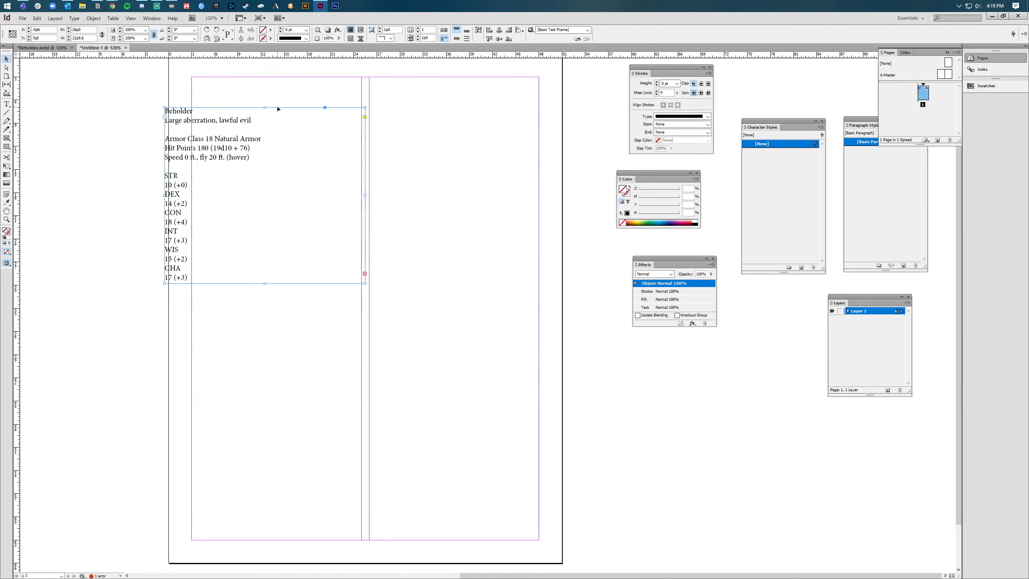
pyautogui.moveTo(277, 109); pyautogui.dragTo(304, 78)
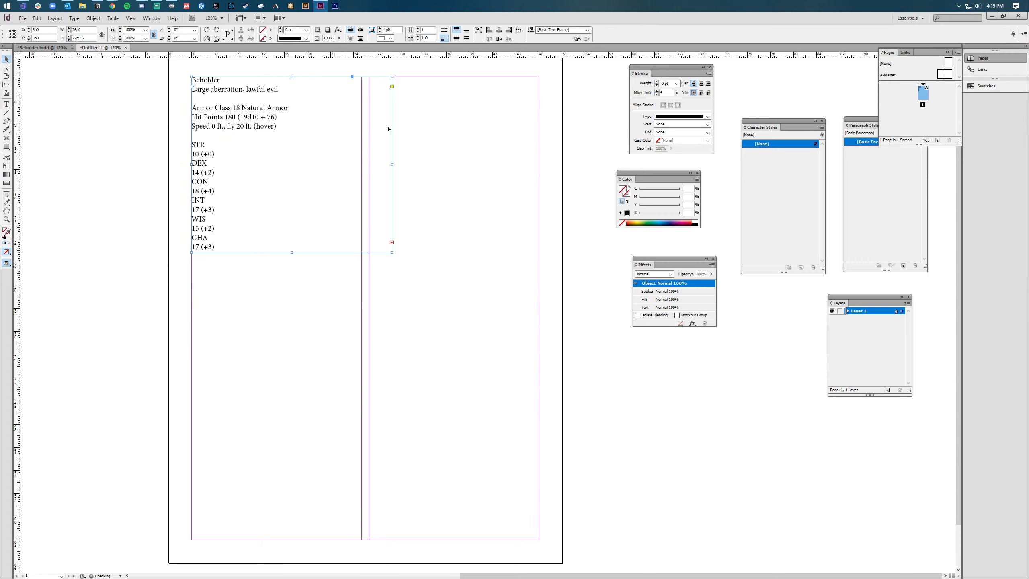
pyautogui.moveTo(390, 164); pyautogui.dragTo(362, 165)
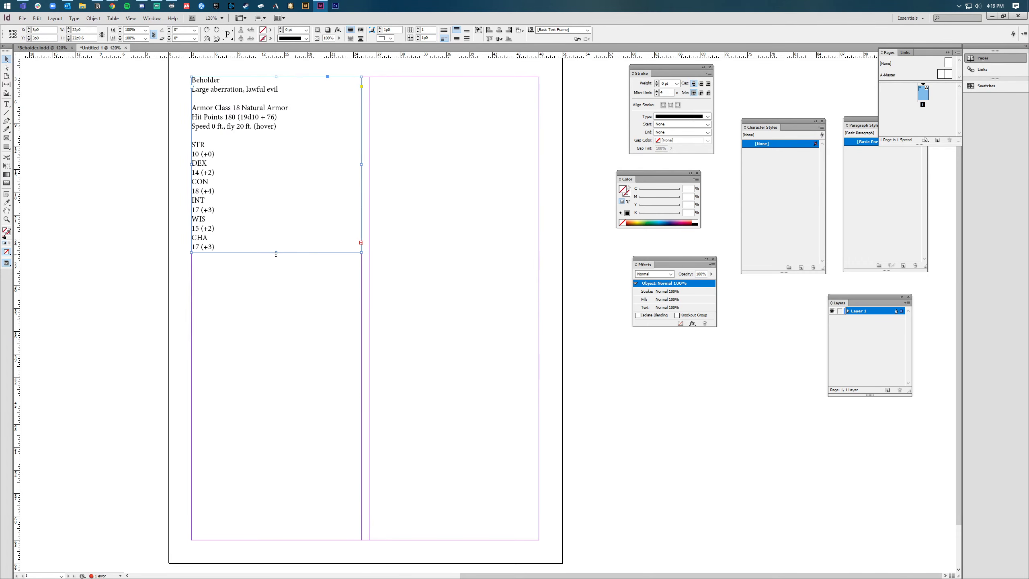
pyautogui.moveTo(276, 254); pyautogui.dragTo(276, 539)
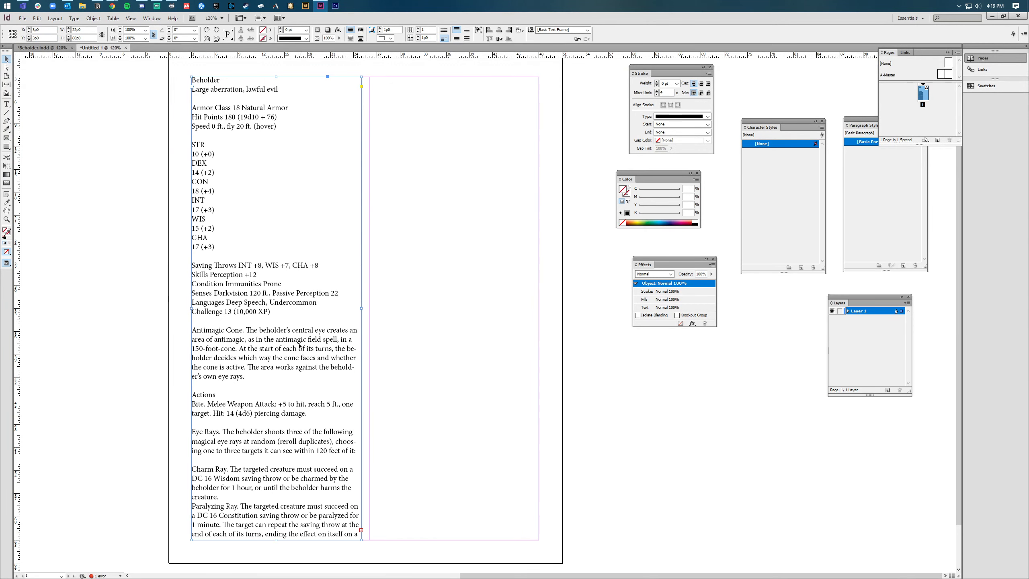
# Thread the overset text into a second frame and fit that frame to the full height of the right column
pyautogui.click(362, 531)
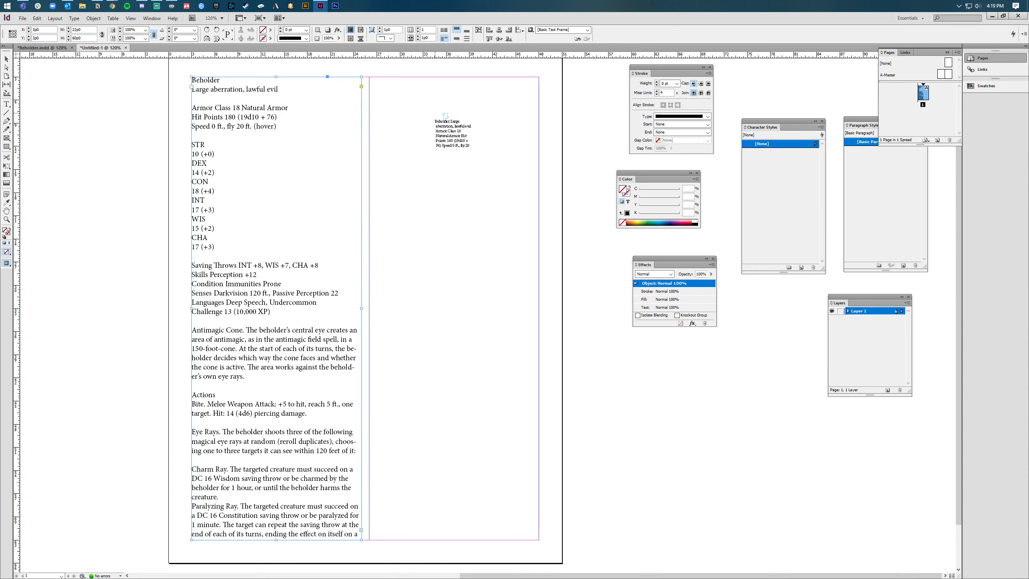
pyautogui.click(446, 113)
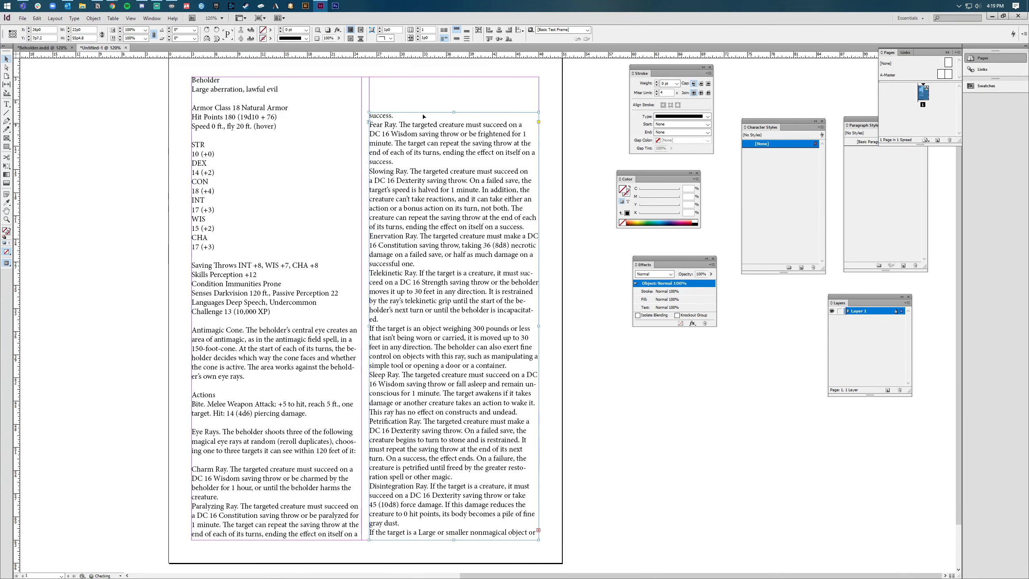
pyautogui.moveTo(423, 117); pyautogui.dragTo(424, 81)
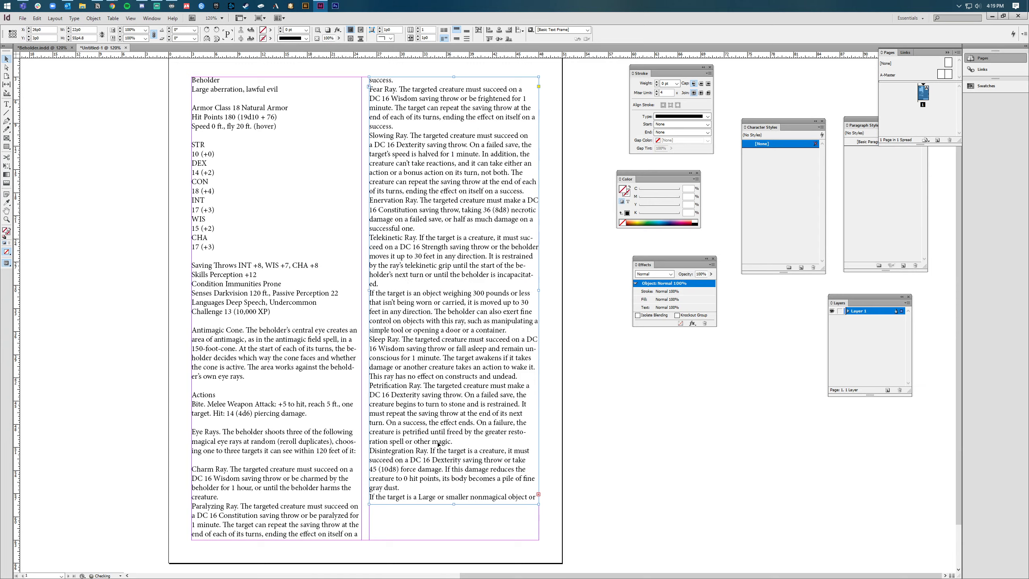
pyautogui.moveTo(454, 505); pyautogui.dragTo(454, 540)
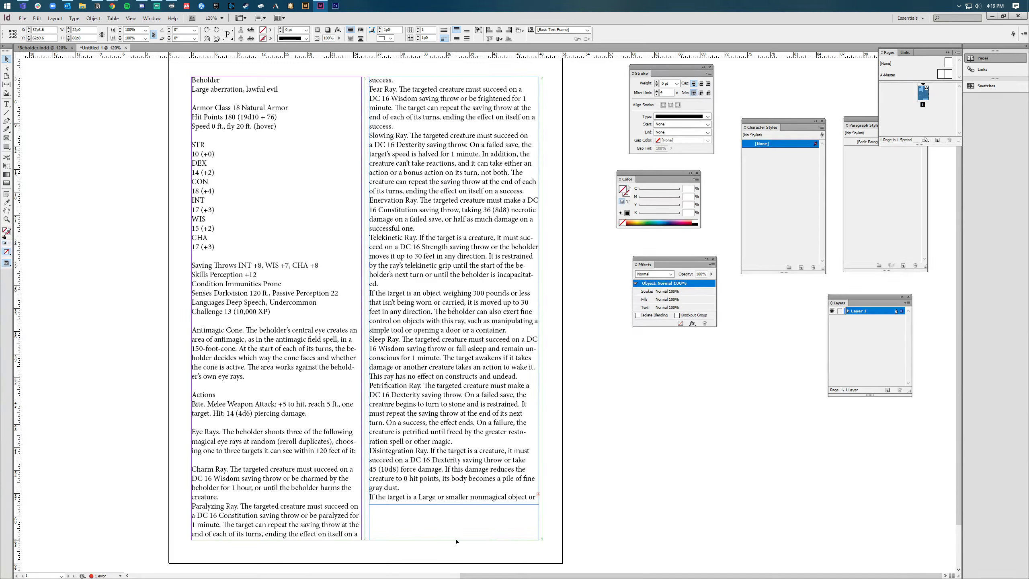
# Thread the remaining overset text into a third frame on the pasteboard and place it clear of the page's left edge
pyautogui.click(538, 530)
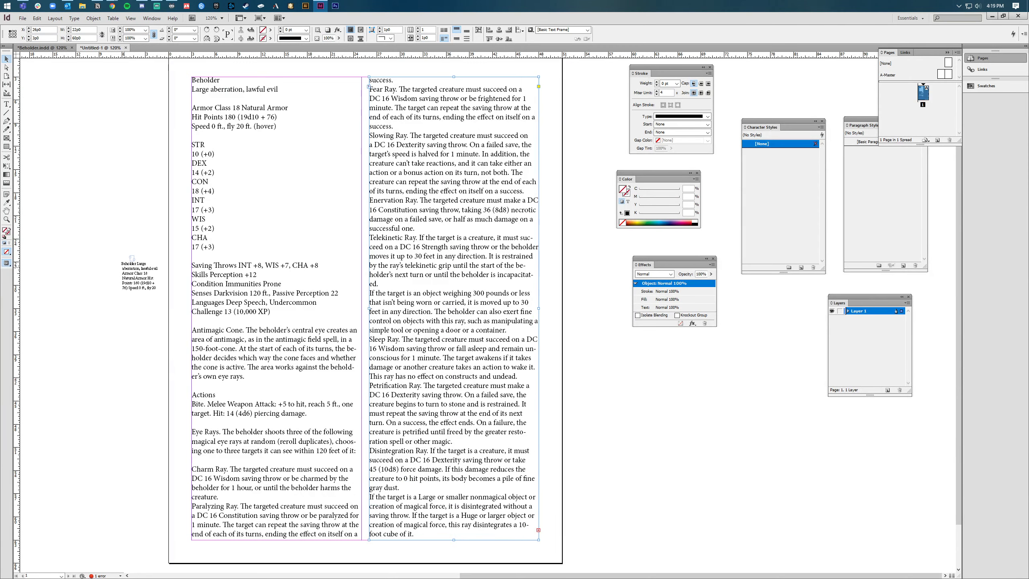
pyautogui.click(54, 139)
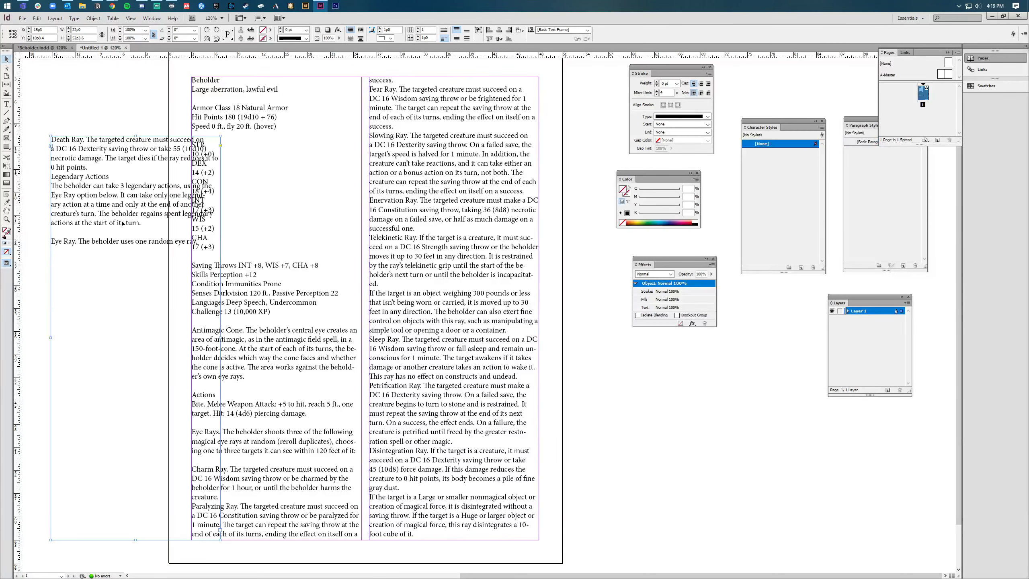
pyautogui.moveTo(109, 193); pyautogui.dragTo(184, 179)
pyautogui.hscroll(3, 339, 240)
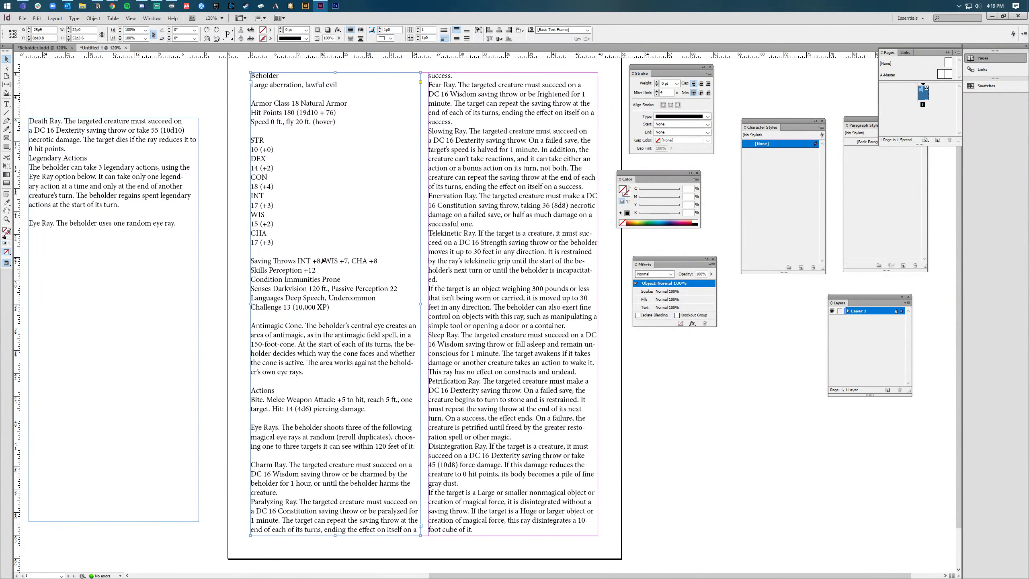
# Load all paragraph and character styles from the existing Beholder document into the new document
pyautogui.doubleClick(324, 261)
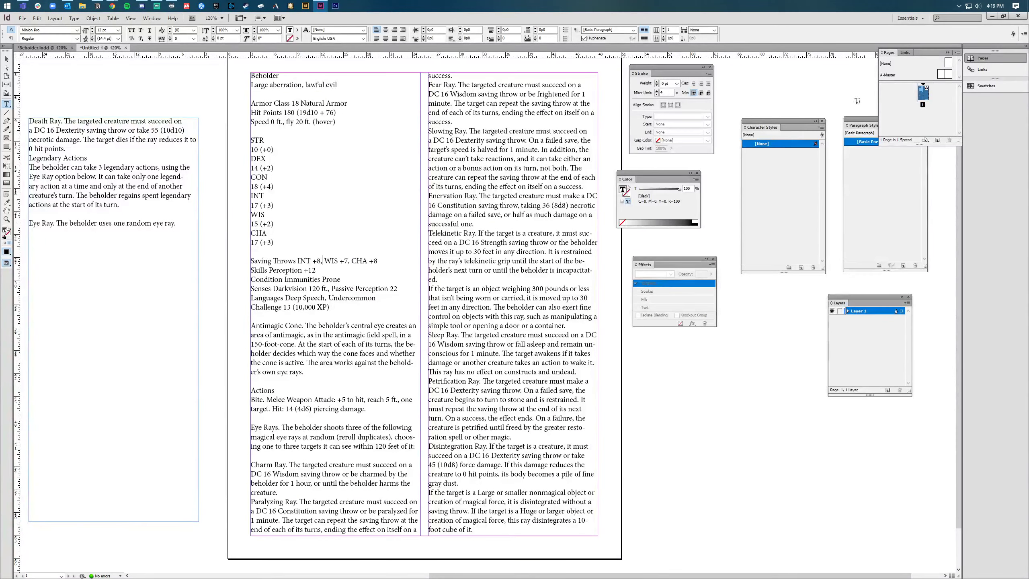
pyautogui.click(971, 59)
pyautogui.click(822, 127)
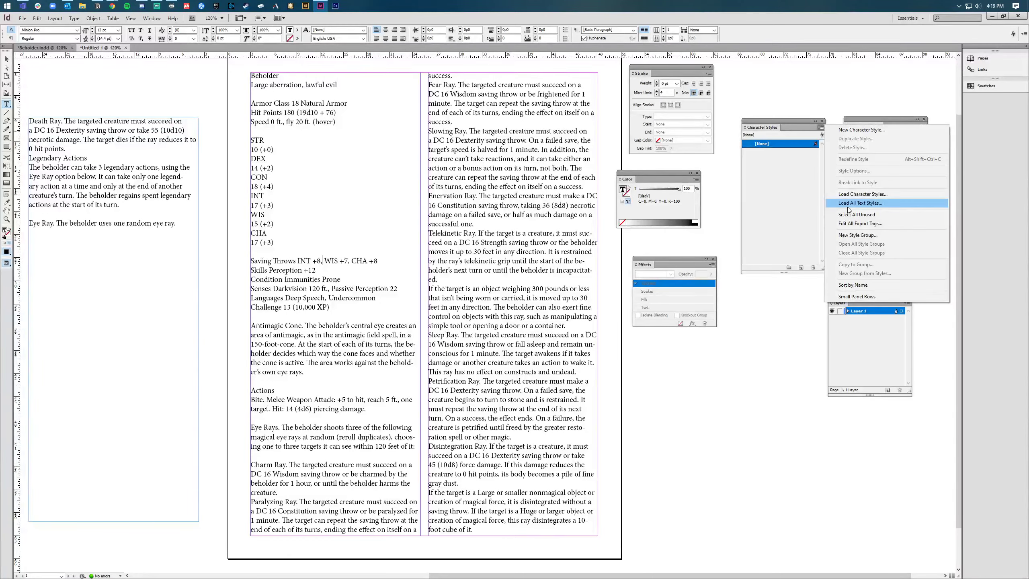
pyautogui.click(887, 194)
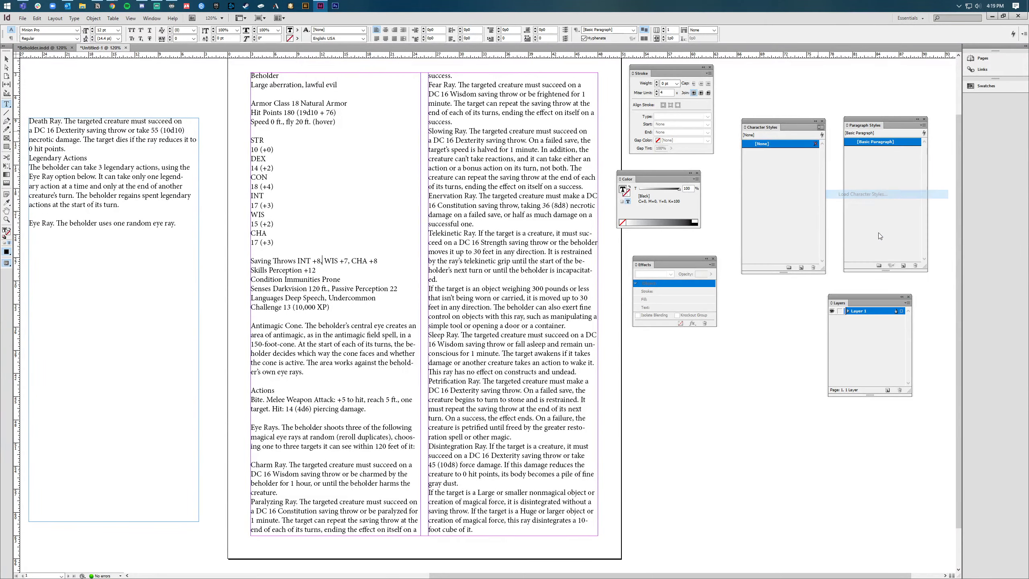
pyautogui.click(463, 251)
pyautogui.click(607, 359)
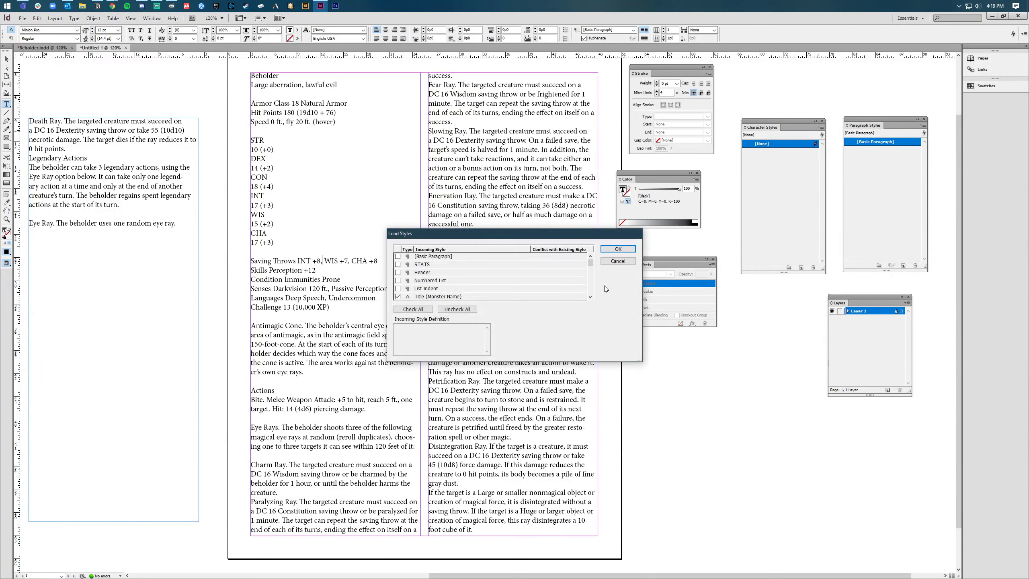
pyautogui.click(411, 310)
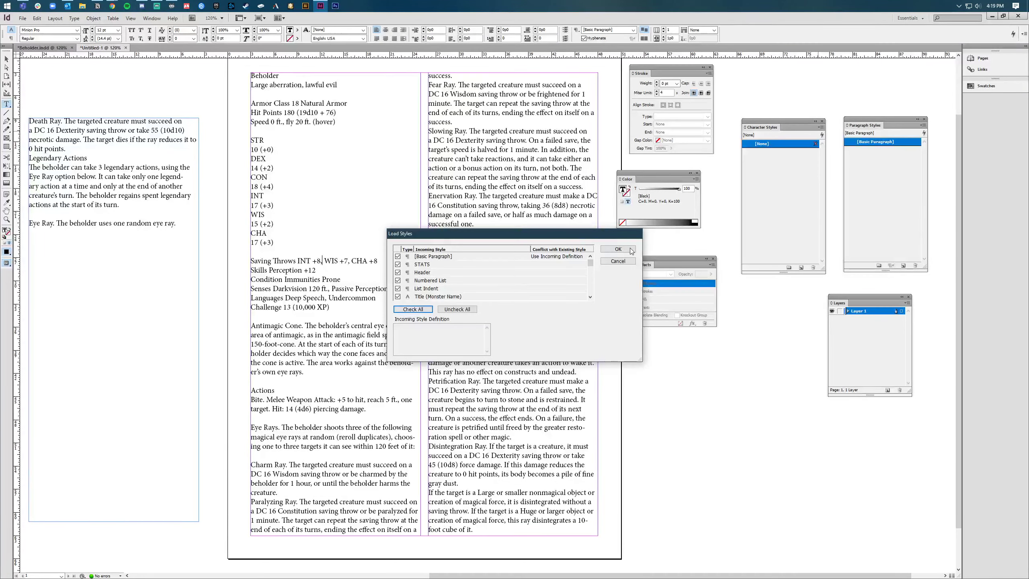
pyautogui.click(618, 249)
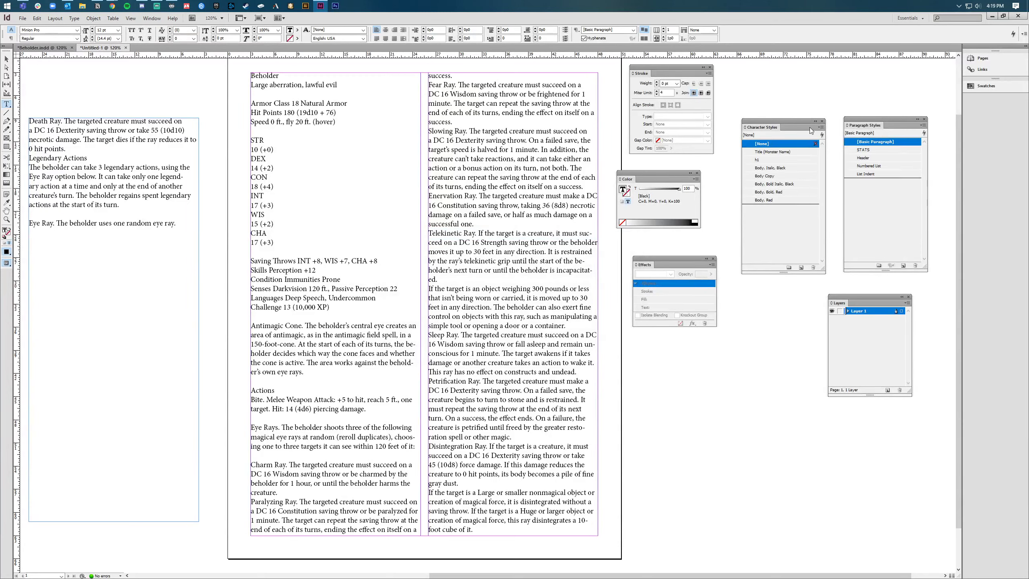
# Apply the Body Copy character style to all of the threaded stat block text
pyautogui.click(778, 247)
pyautogui.click(380, 295)
pyautogui.hotkey('ctrl', 'a')
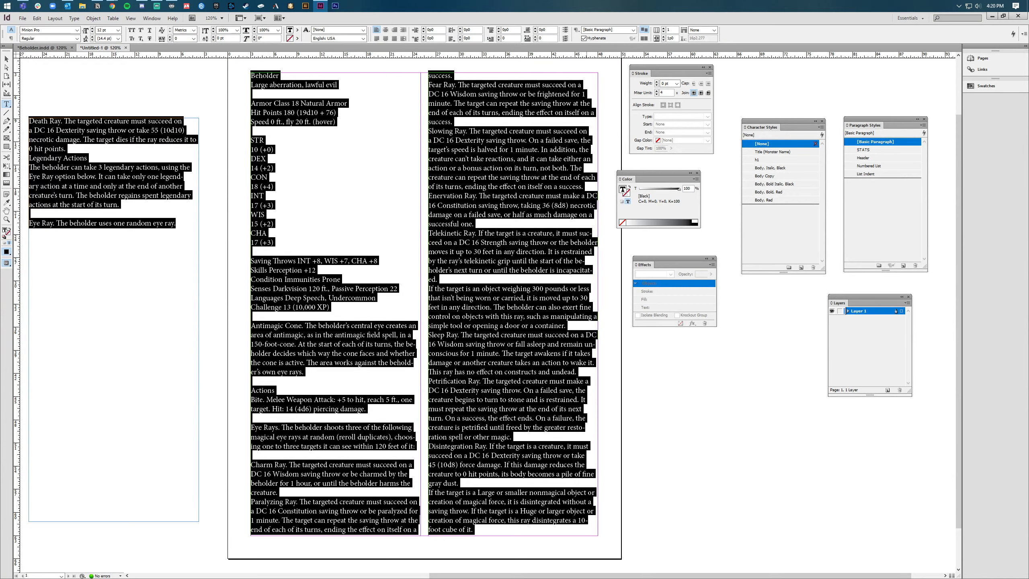
pyautogui.click(779, 177)
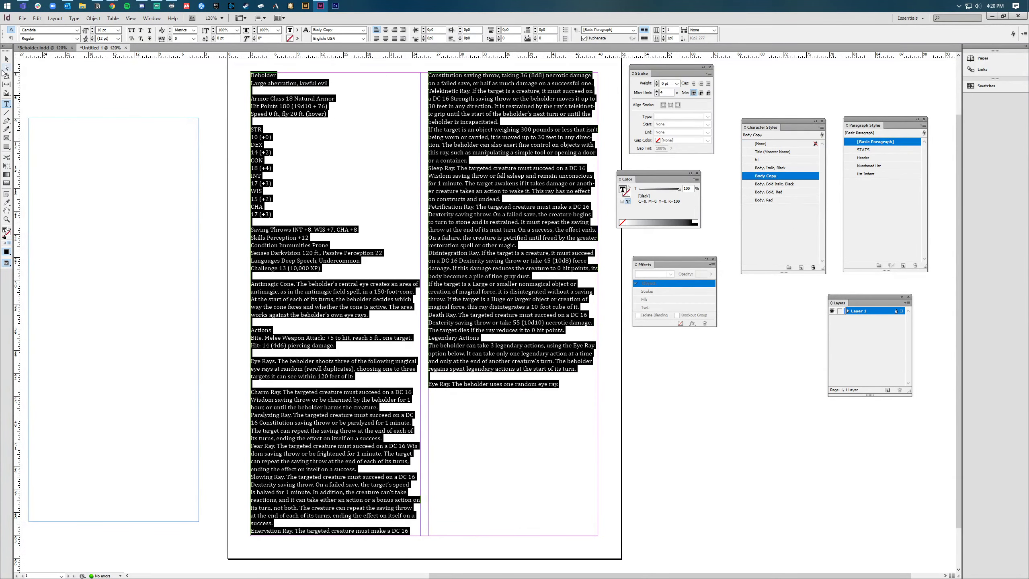
# Remove the empty third text frame from the pasteboard
pyautogui.click(6, 59)
pyautogui.click(109, 106)
pyautogui.click(189, 128)
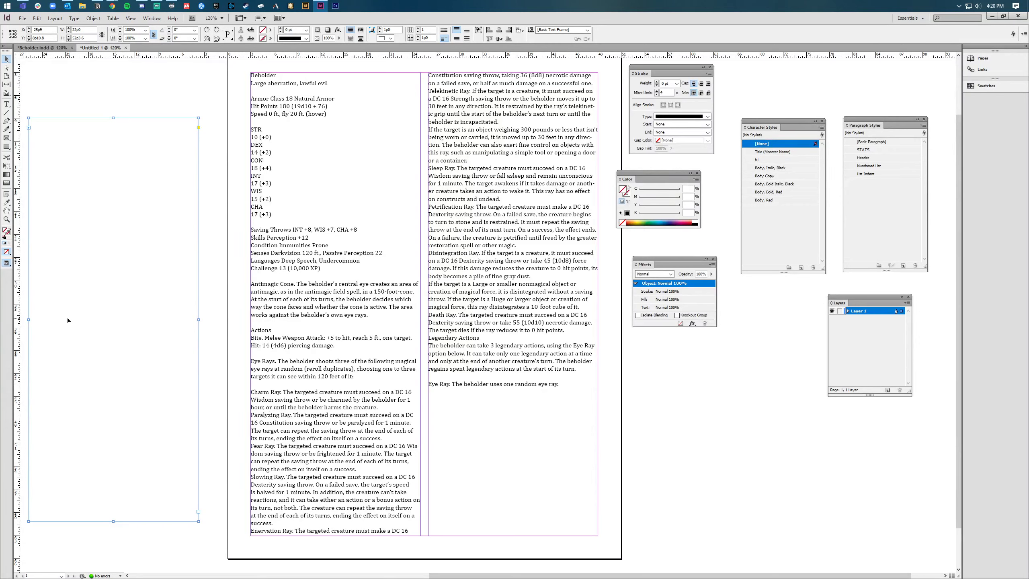
pyautogui.moveTo(128, 261); pyautogui.dragTo(191, 145)
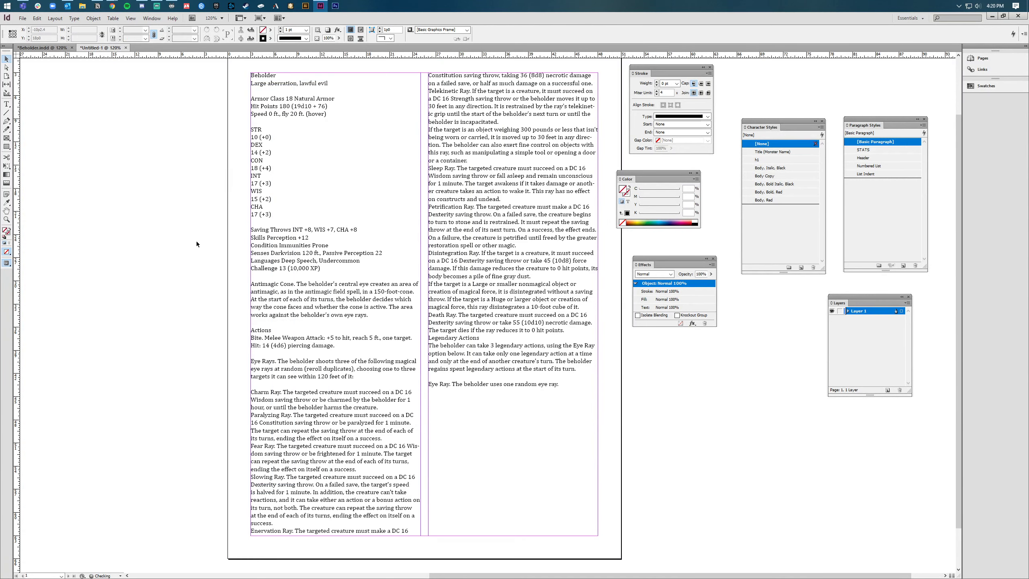
# Apply the Title (Monster Name) character style to the heading "Beholder"
pyautogui.click(455, 323)
pyautogui.doubleClick(308, 330)
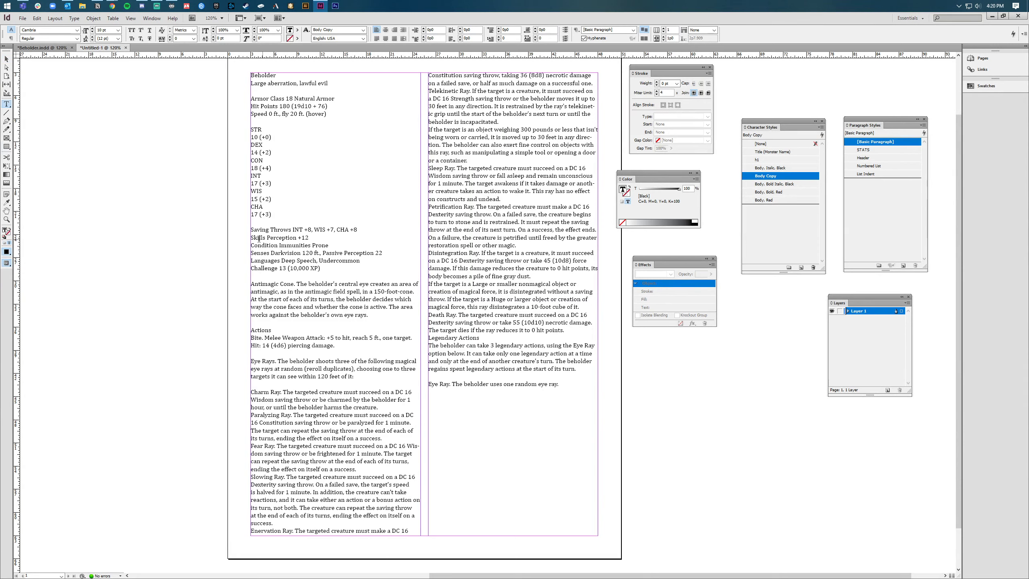
pyautogui.doubleClick(258, 76)
pyautogui.click(772, 151)
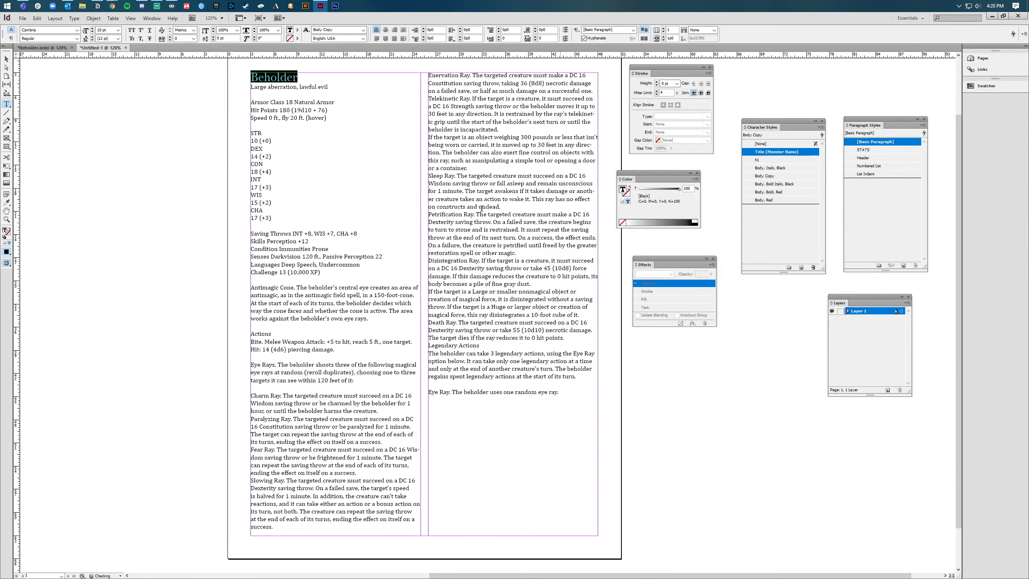
pyautogui.click(245, 82)
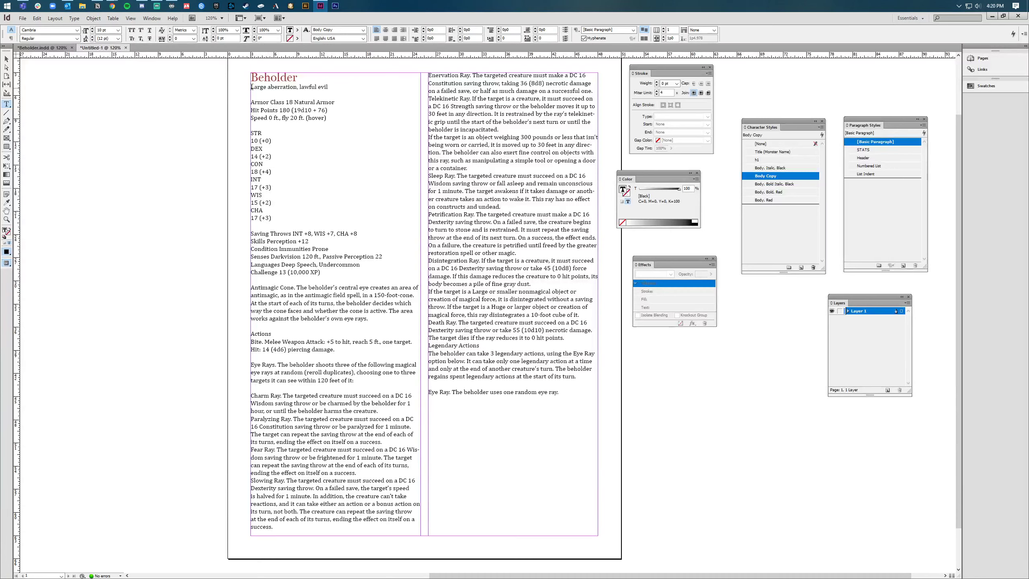
# Apply the Body, Italic, Black character style to the line "Large aberration, lawful evil"
pyautogui.moveTo(252, 87); pyautogui.dragTo(309, 92)
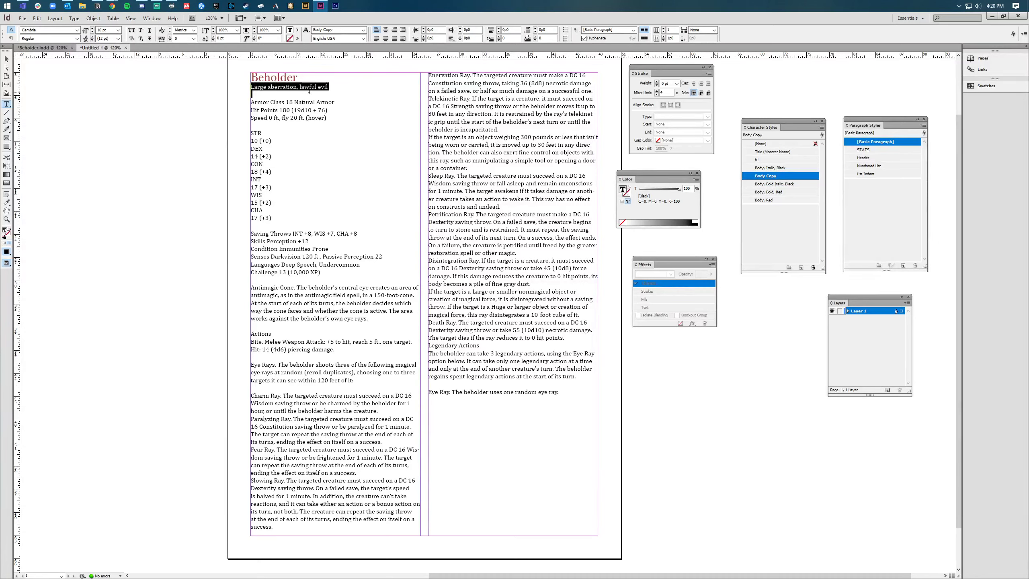
pyautogui.click(774, 167)
pyautogui.click(331, 162)
pyautogui.click(326, 118)
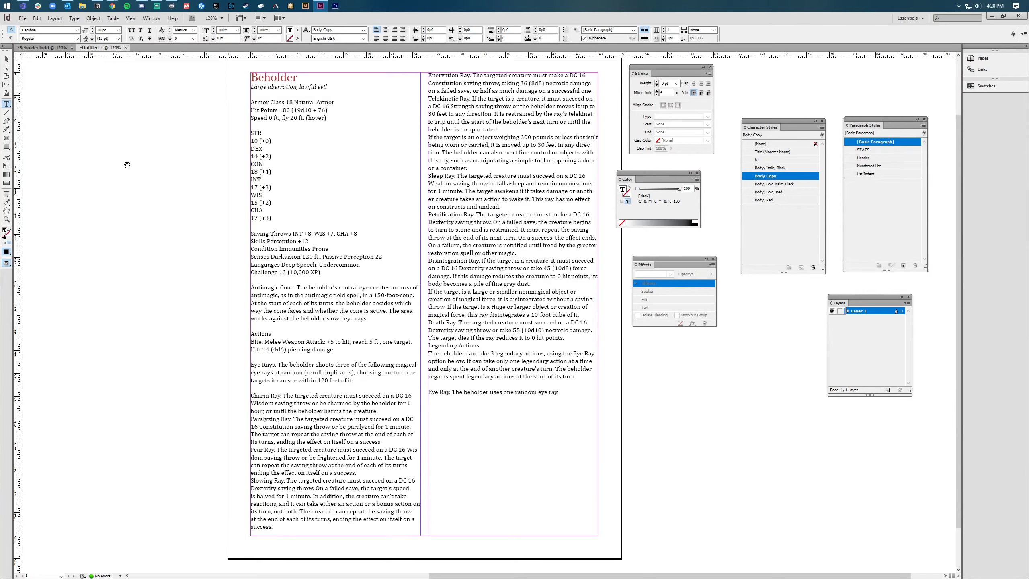
# Check the D&D Beyond stat block and apply the Body, Red character style to the InDesign text from Armor Class through Challenge
pyautogui.hotkey('alt', 'Tab')
pyautogui.click(237, 298)
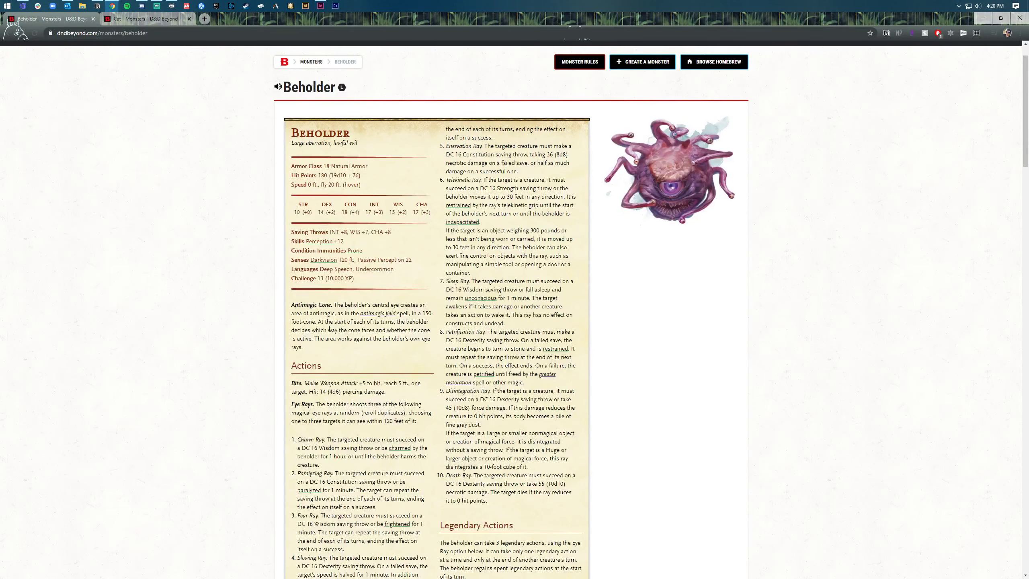
pyautogui.scroll(-1, 237, 298)
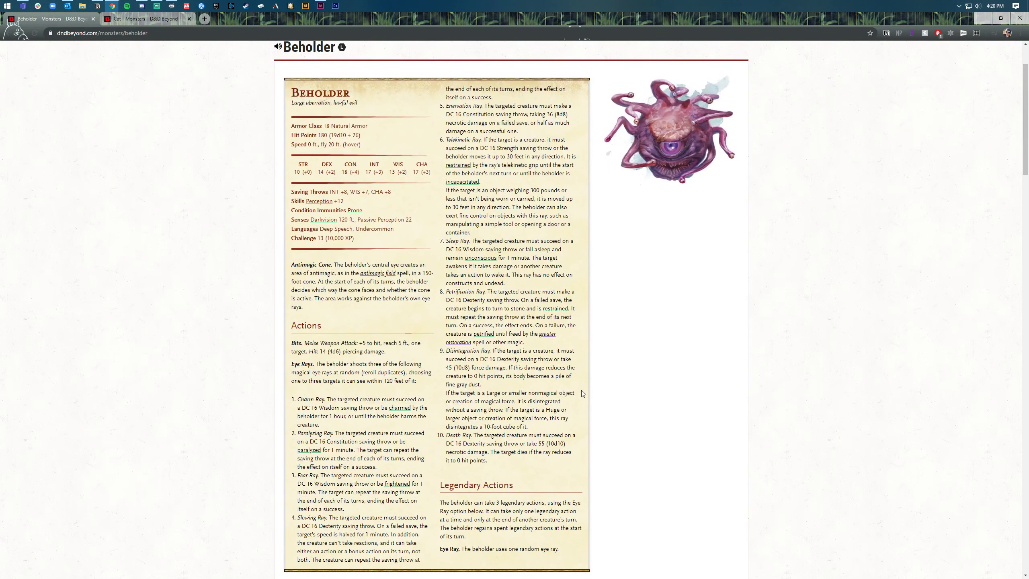
pyautogui.hotkey('alt', 'Tab')
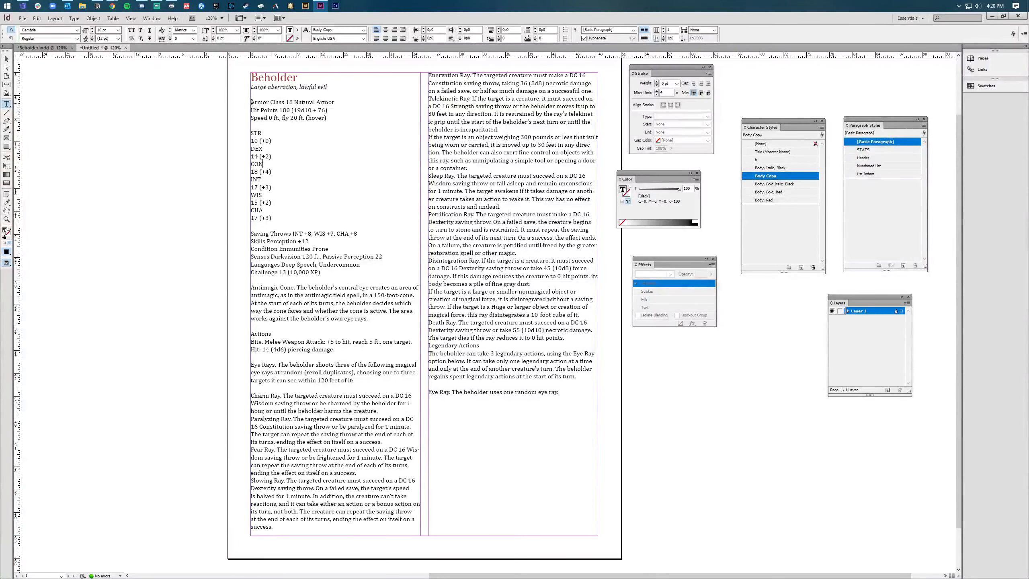
pyautogui.moveTo(252, 102); pyautogui.dragTo(383, 276)
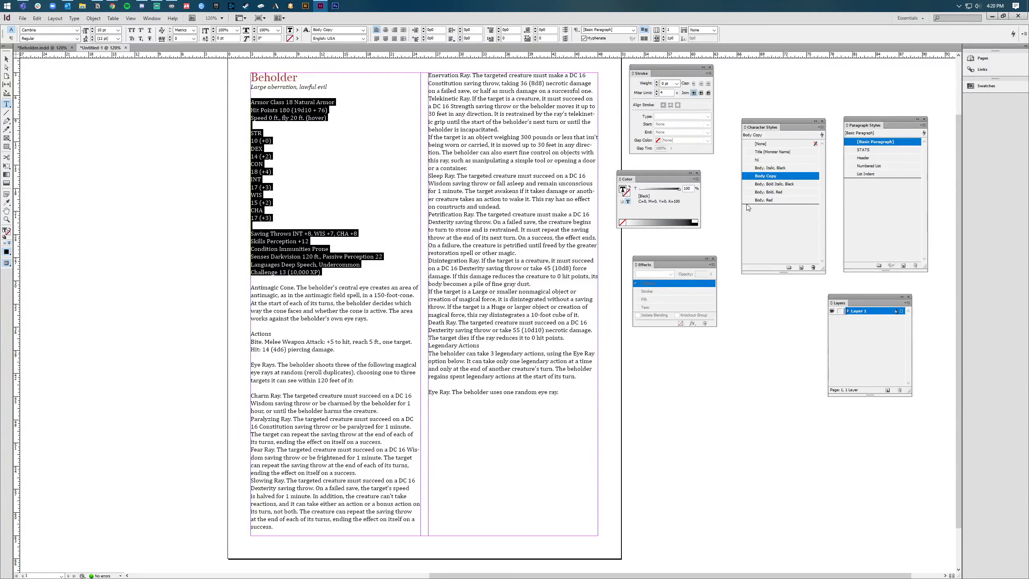
pyautogui.click(783, 200)
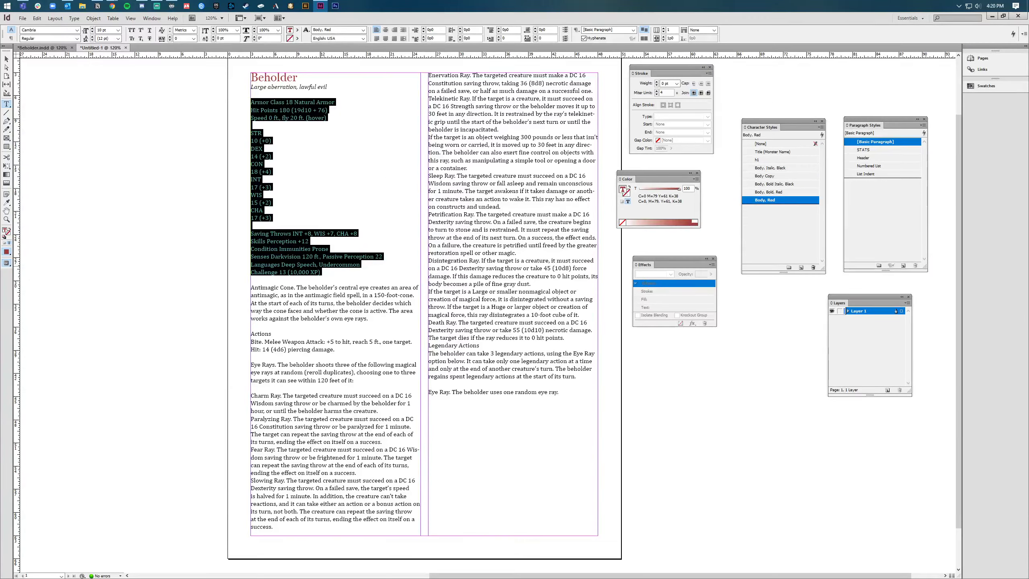
pyautogui.hotkey('ctrl', 'shift', 'a')
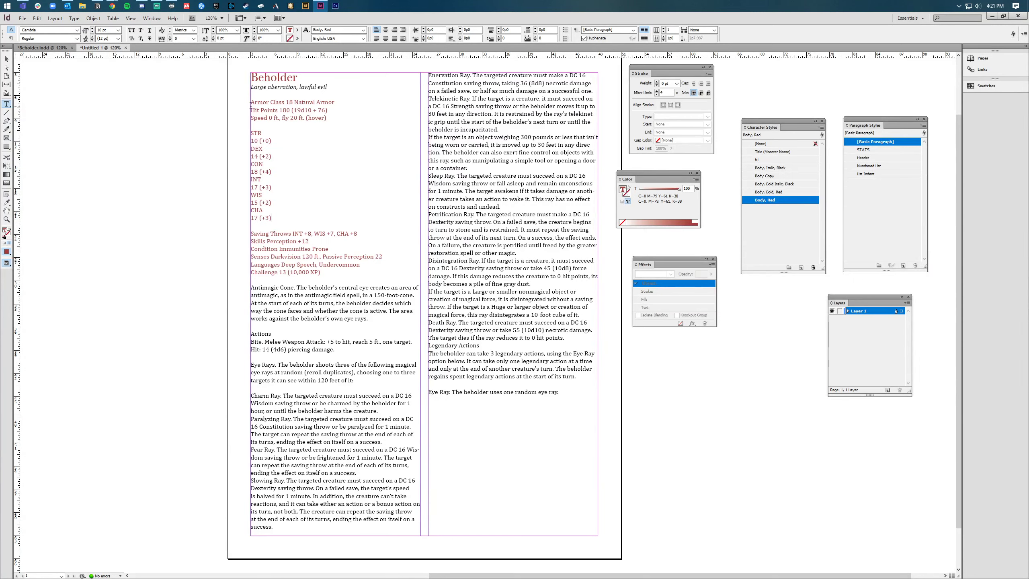
# Apply the Body, Bold, Red character style to the labels "Armor Class", "Hit Points" and "Speed"
pyautogui.moveTo(251, 103); pyautogui.dragTo(279, 110)
pyautogui.click(787, 193)
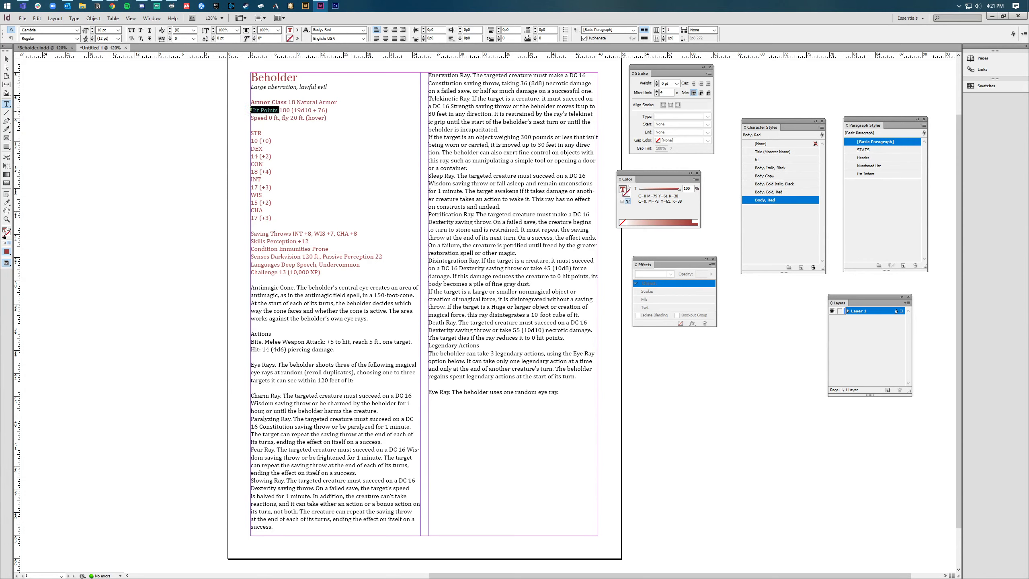
pyautogui.click(769, 192)
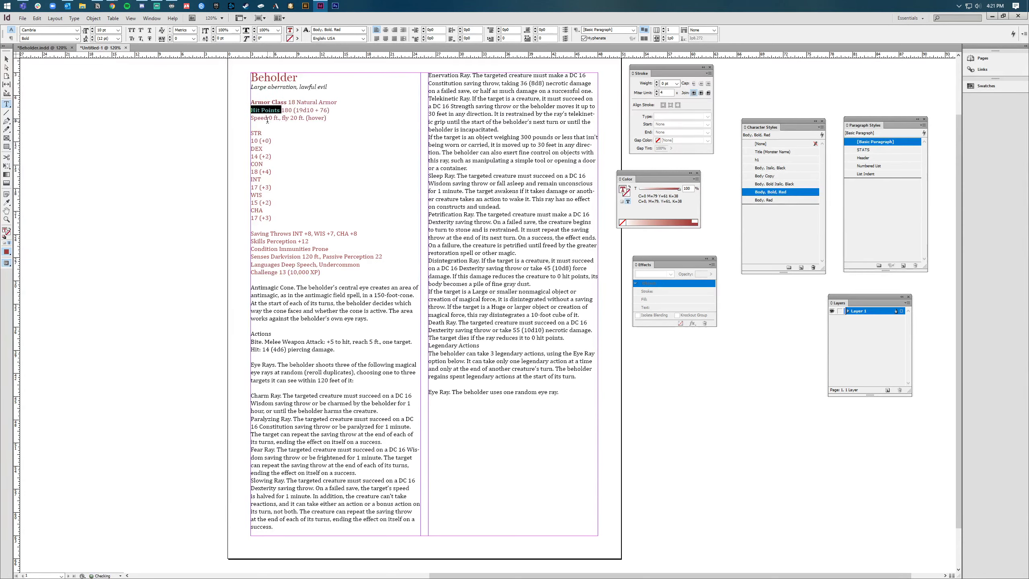
pyautogui.click(253, 117)
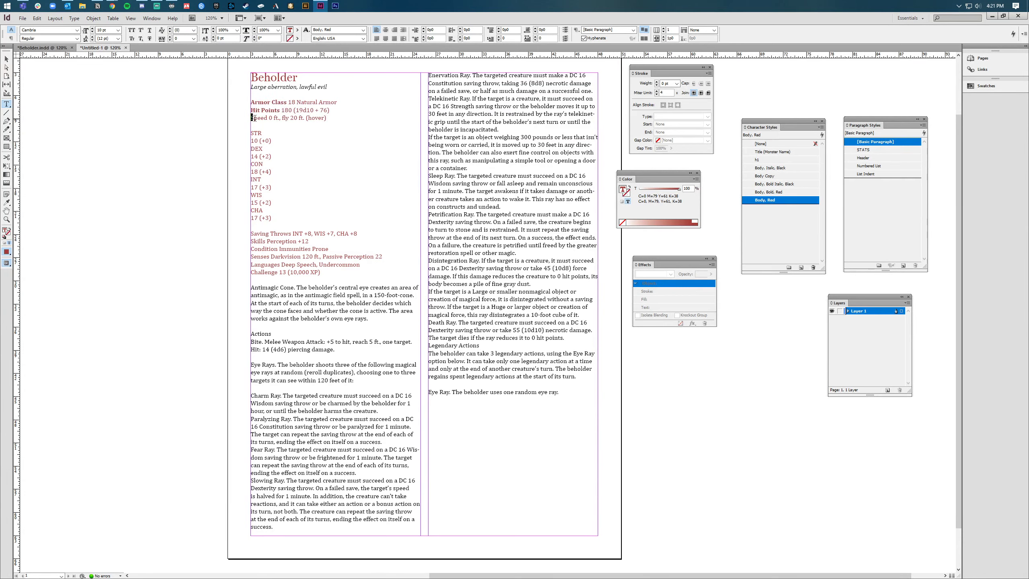
pyautogui.moveTo(253, 118); pyautogui.dragTo(269, 118)
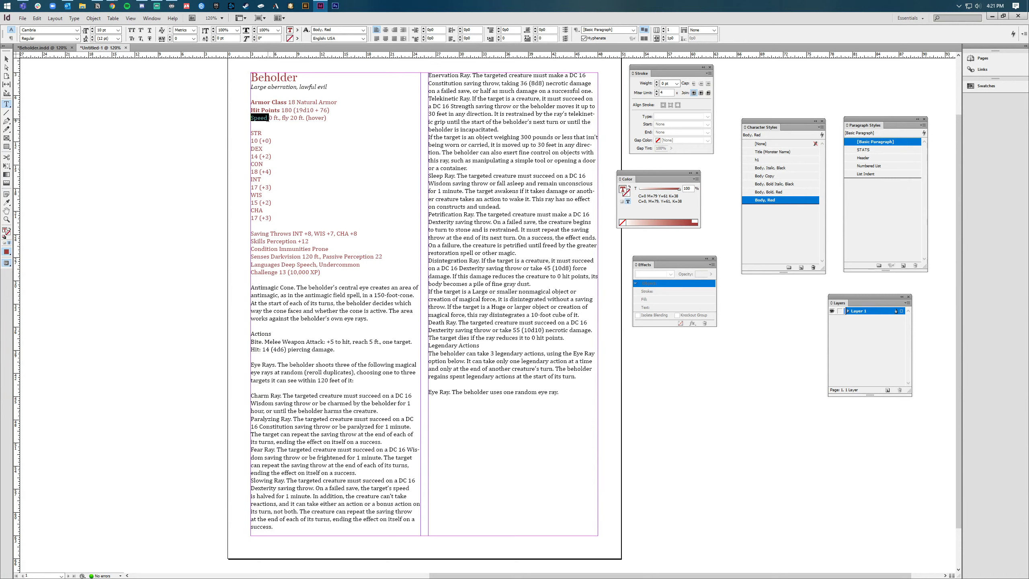
pyautogui.click(770, 192)
pyautogui.click(273, 141)
# Apply the STATS paragraph style to the ability score lines from STR through the CHA value
pyautogui.moveTo(249, 131); pyautogui.dragTo(300, 213)
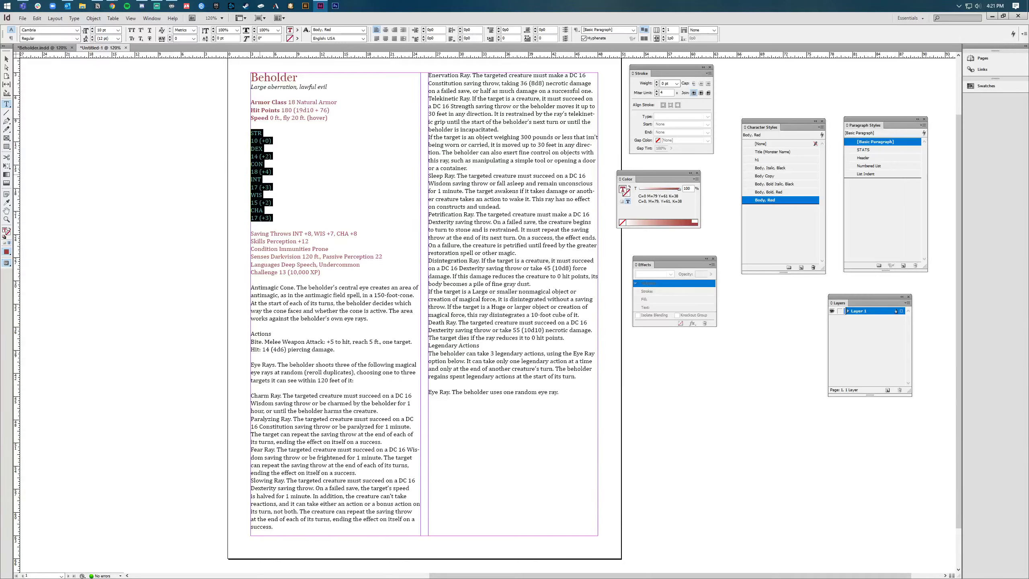
pyautogui.click(871, 153)
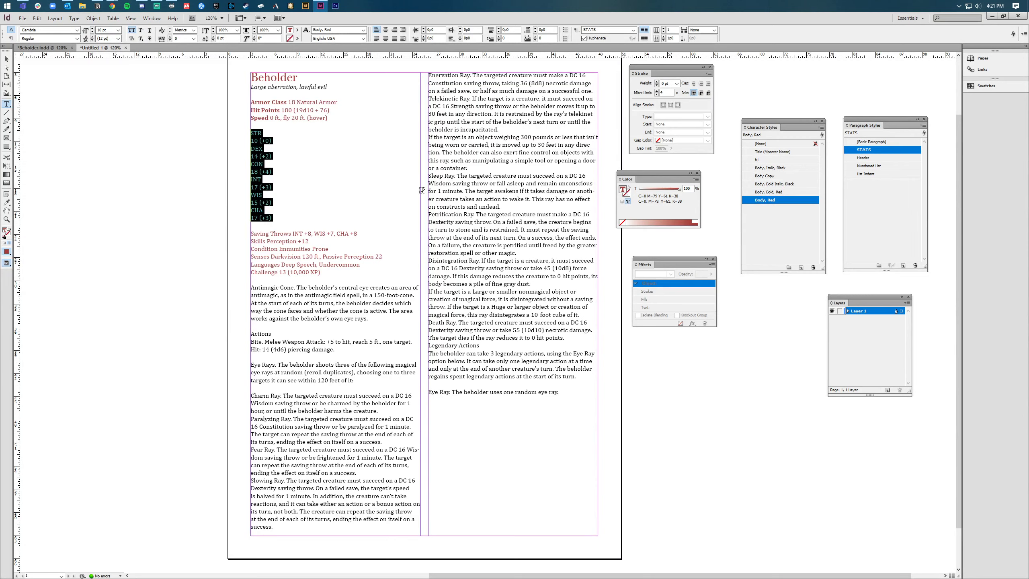
pyautogui.click(280, 132)
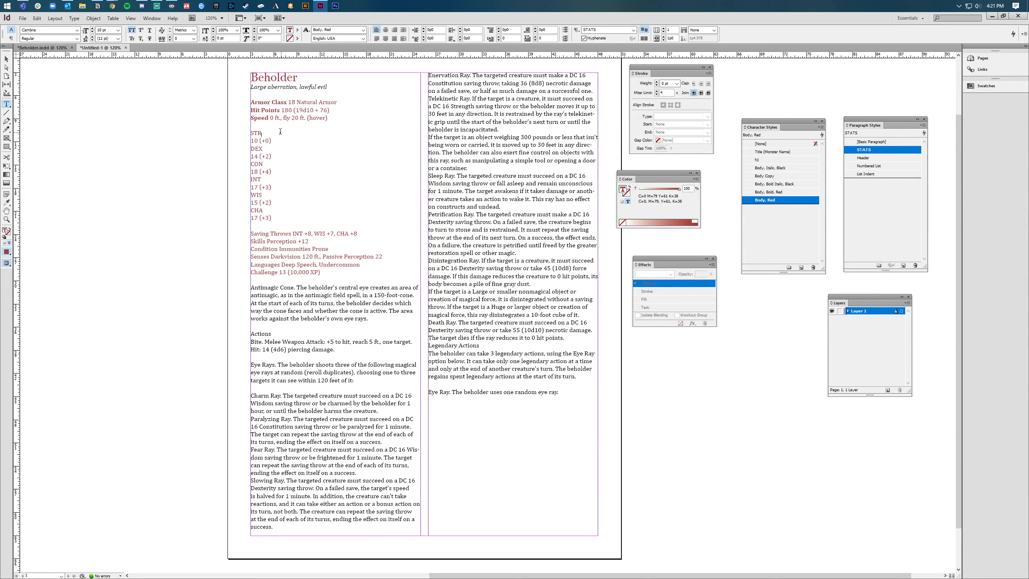
# Tab-indent STR and move the labels DEX, CON and INT onto its line, separated by tabs
pyautogui.click(252, 133)
pyautogui.press('Tab')
pyautogui.press('BackSpace')
pyautogui.write('DEX')
pyautogui.doubleClick(257, 164)
pyautogui.press('BackSpace')
pyautogui.write('CON')
pyautogui.doubleClick(257, 179)
pyautogui.press('BackSpace')
pyautogui.press('Tab')
pyautogui.write('INT')
# Move the labels WIS and CHA from their own lines to the end of the tabbed ability label row
pyautogui.doubleClick(256, 194)
pyautogui.press('BackSpace')
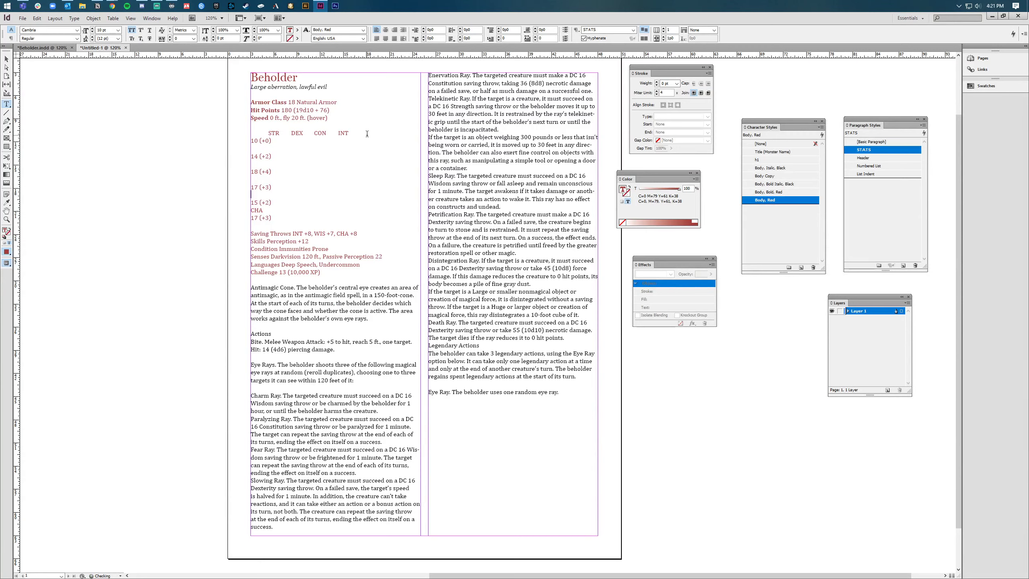
pyautogui.click(367, 134)
pyautogui.press('Tab')
pyautogui.write('WIS')
pyautogui.doubleClick(259, 208)
pyautogui.press('BackSpace')
pyautogui.click(378, 134)
pyautogui.press('Tab')
pyautogui.write('CHA')
# Join the scores 10 (+0), 14 (+2), 18 (+4) and 17 (+3) into one tab-separated row beneath STR, DEX, CON and INT
pyautogui.click(276, 148)
pyautogui.click(253, 141)
pyautogui.press('Tab')
pyautogui.click(284, 141)
pyautogui.press('Delete')
pyautogui.press('Delete')
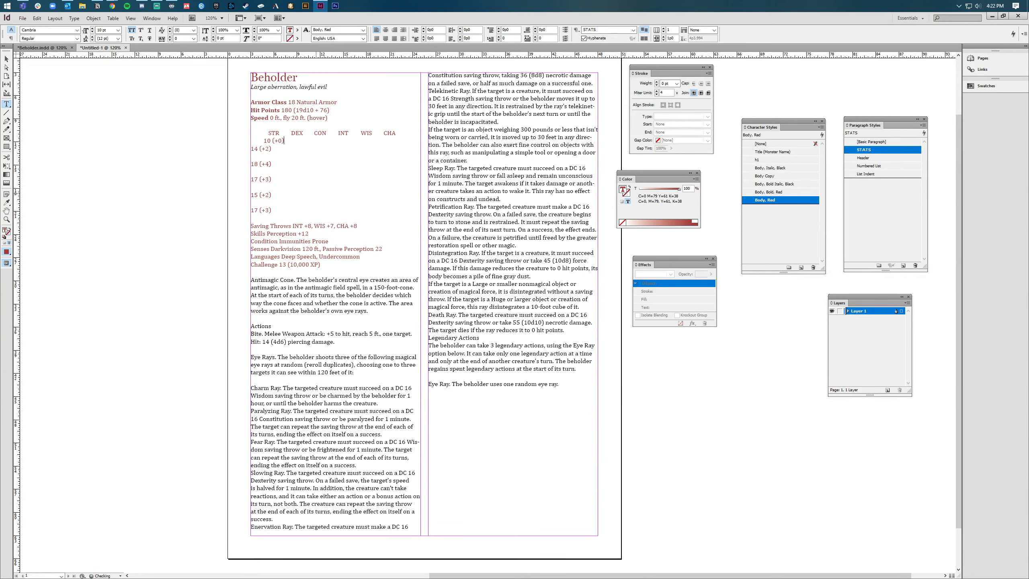
pyautogui.press('Tab')
pyautogui.press('BackSpace')
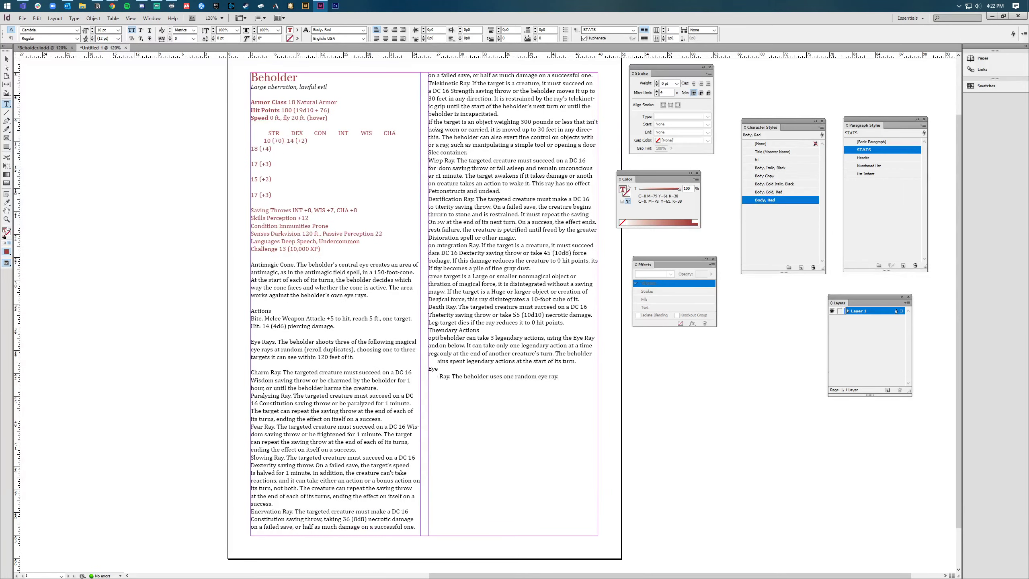
pyautogui.press('Delete')
pyautogui.press('Tab')
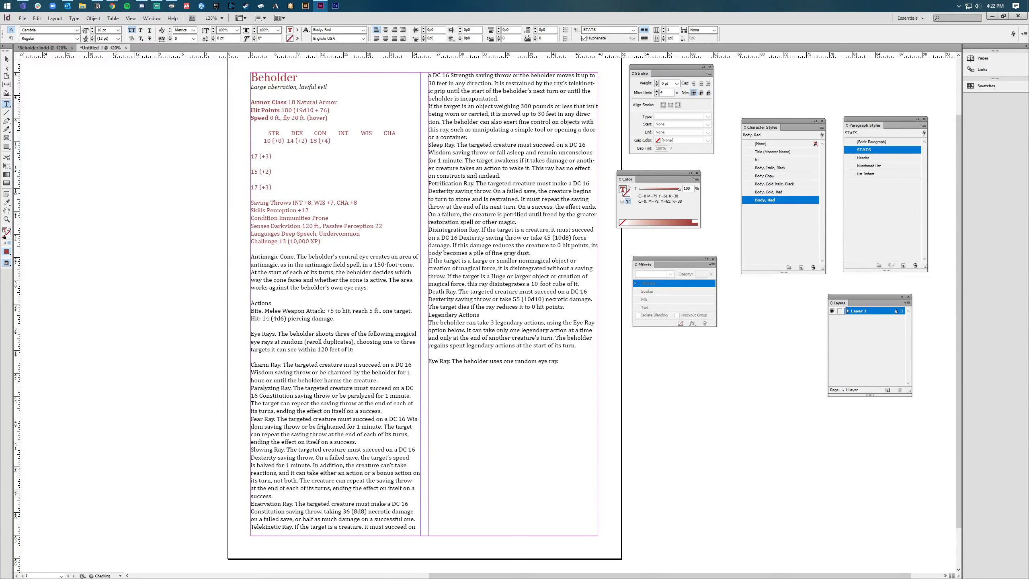
pyautogui.press('BackSpace')
pyautogui.press('Delete')
pyautogui.press('Tab')
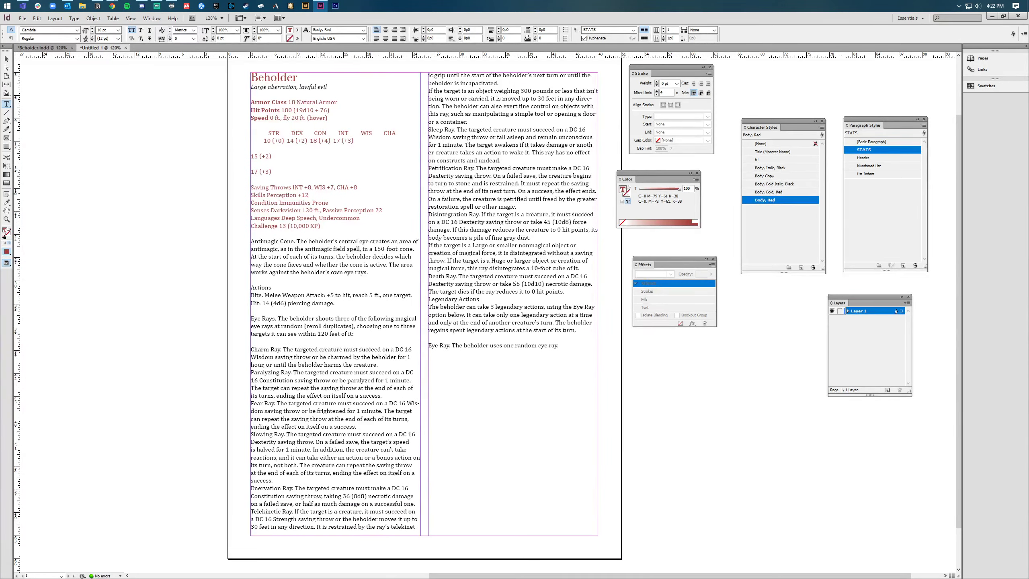
# Pull the WIS score 15 (+2) and CHA score 17 (+3) up into the tabbed score row
pyautogui.press('Delete')
pyautogui.press('Delete')
pyautogui.press('Tab')
pyautogui.press('Down')
pyautogui.press('BackSpace')
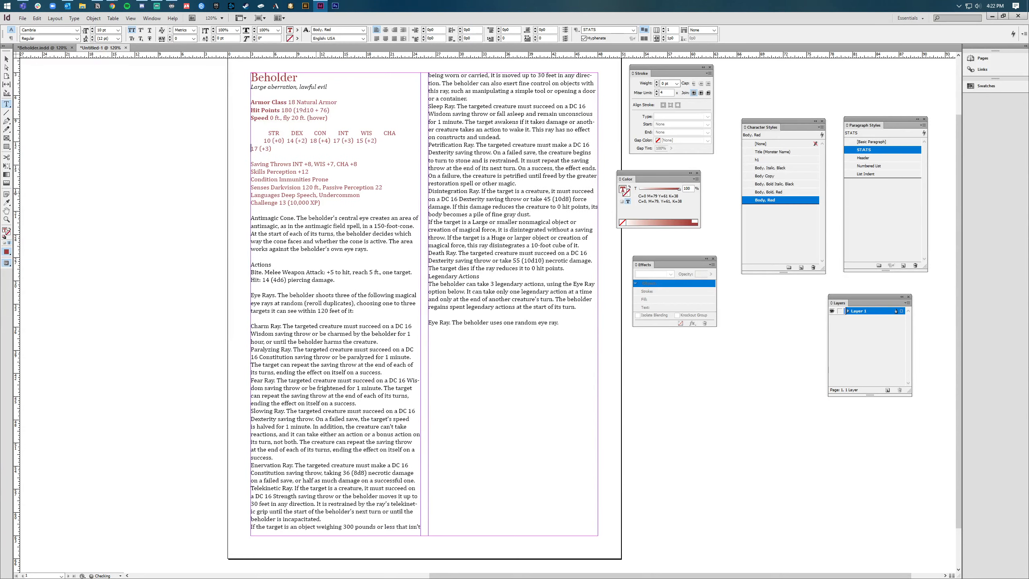
pyautogui.press('BackSpace')
pyautogui.press('Tab')
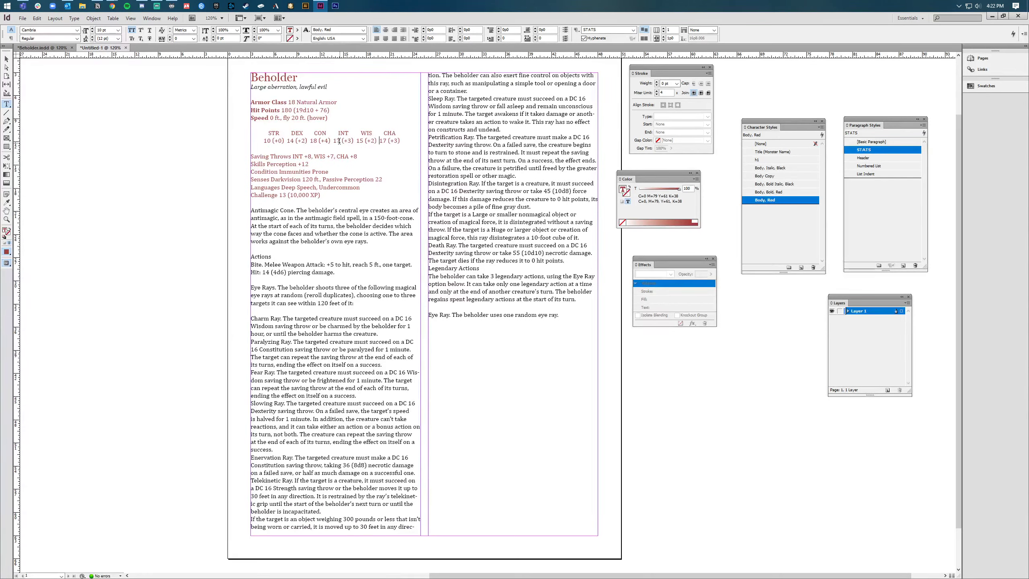
# Apply the Body, Bold, Red character style to the ability label row from STR to CHA
pyautogui.tripleClick(343, 134)
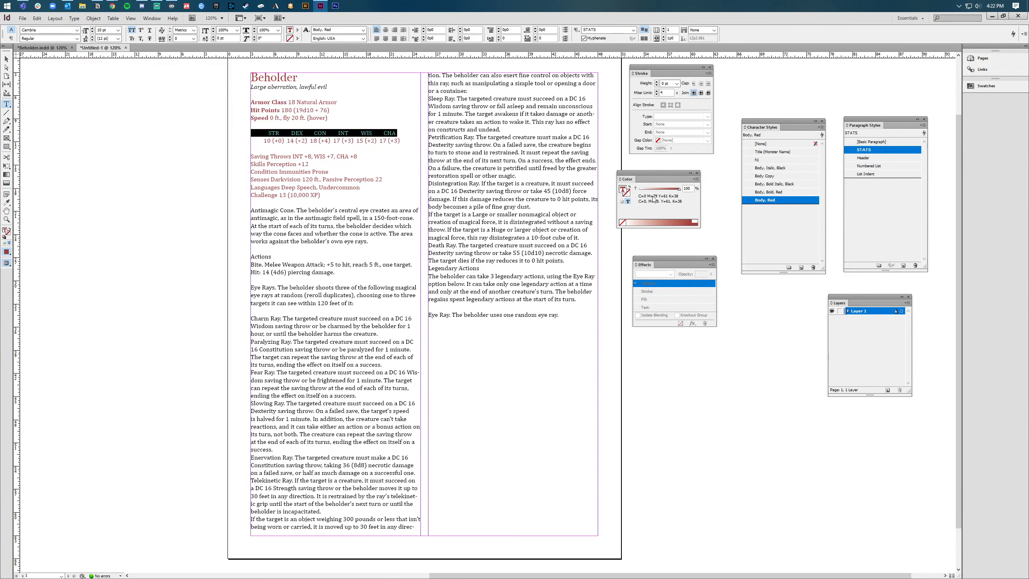
pyautogui.click(769, 191)
pyautogui.click(310, 164)
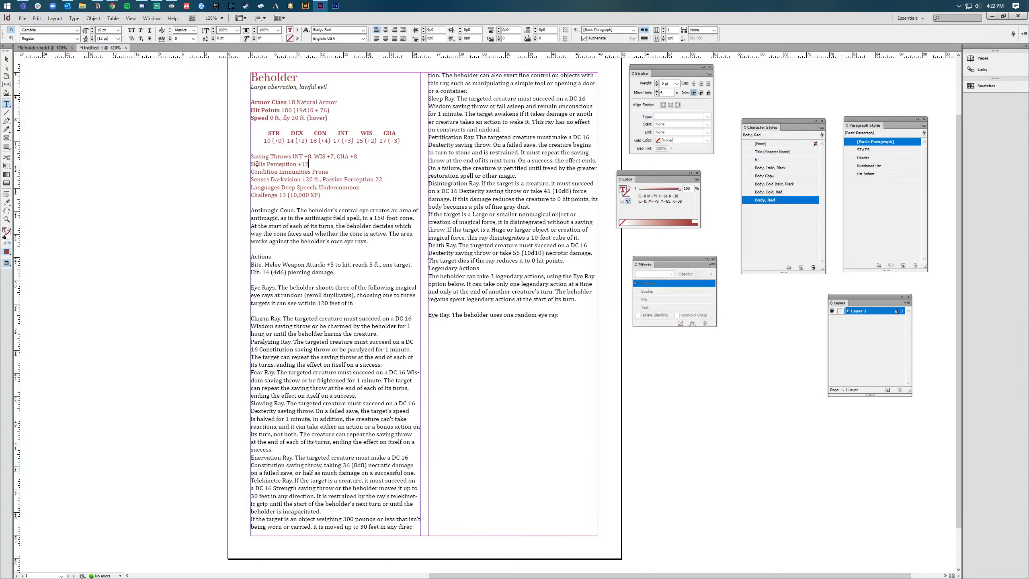
# Apply the Body, Bold, Red character style to "Saving Throws", "Skills" and the word "Condition"
pyautogui.moveTo(250, 157); pyautogui.dragTo(291, 151)
pyautogui.click(768, 192)
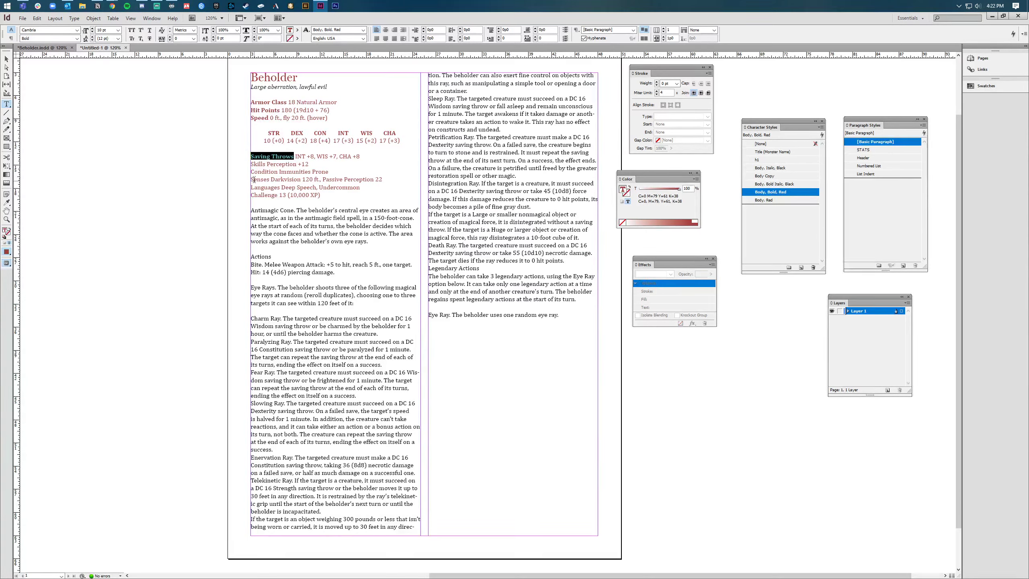
pyautogui.moveTo(251, 164); pyautogui.dragTo(278, 172)
pyautogui.click(764, 192)
pyautogui.click(762, 192)
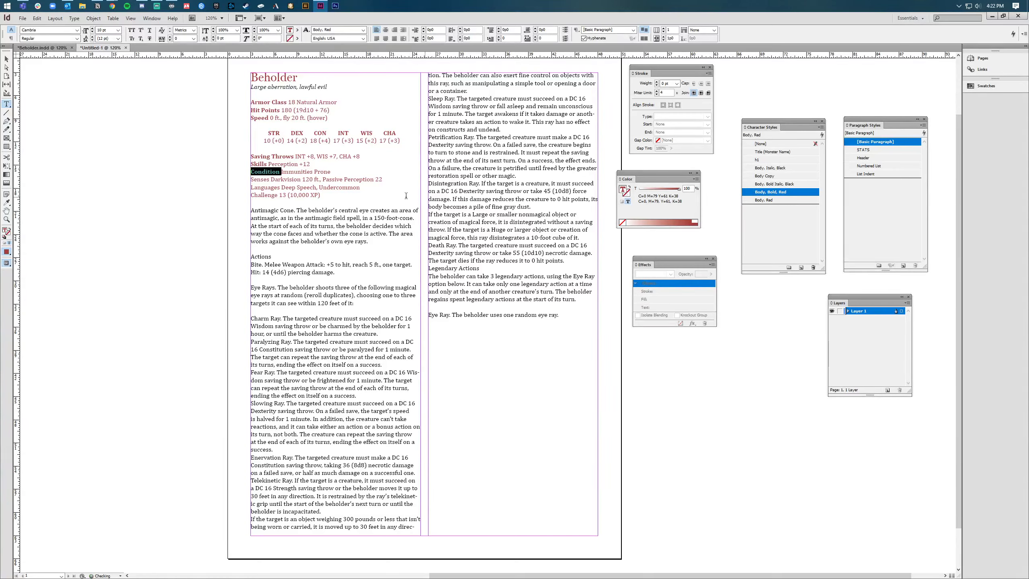
# Apply the Body, Bold, Red character style to the labels "Senses", "Languages" and "Challenge"
pyautogui.moveTo(251, 179)
pyautogui.mouseDown()
pyautogui.moveTo(279, 183)
pyautogui.moveTo(274, 194)
pyautogui.moveTo(249, 196)
pyautogui.mouseUp()
pyautogui.click(769, 192)
pyautogui.click(768, 192)
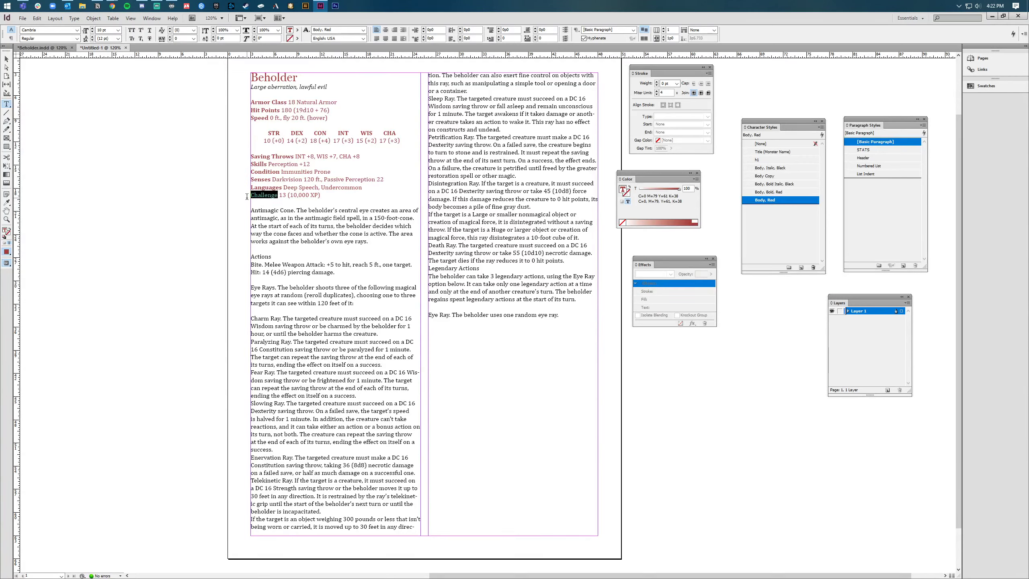
pyautogui.click(768, 191)
pyautogui.click(316, 266)
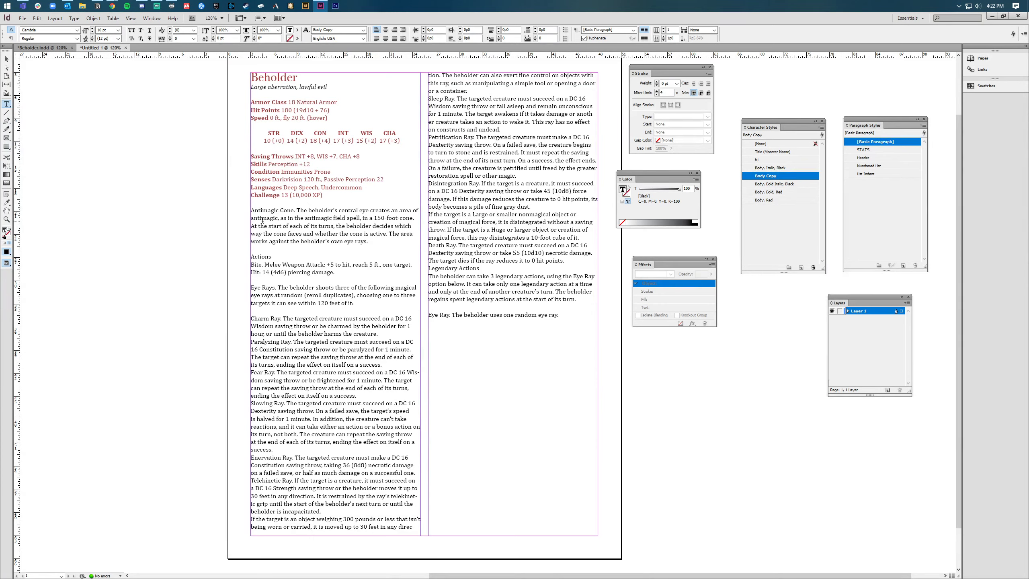
# Apply the Body, Bold Italic, Black character style to the lead-in "Antimagic Cone"
pyautogui.moveTo(251, 210); pyautogui.dragTo(297, 210)
pyautogui.click(774, 184)
pyautogui.click(320, 246)
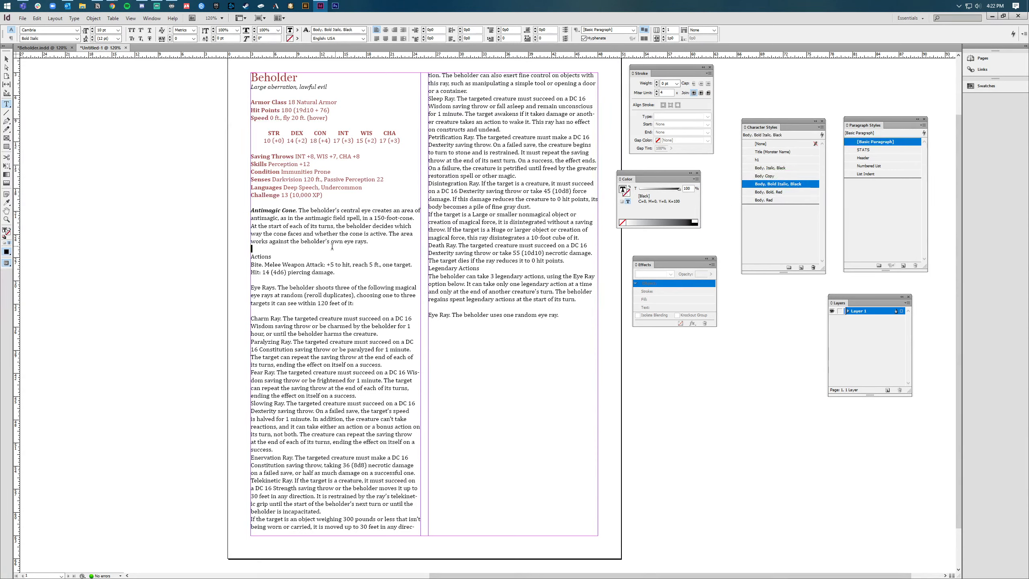
# Set the words "antimagic field" to the Italic font style, checking against the D&D Beyond page
pyautogui.moveTo(305, 218); pyautogui.dragTo(345, 218)
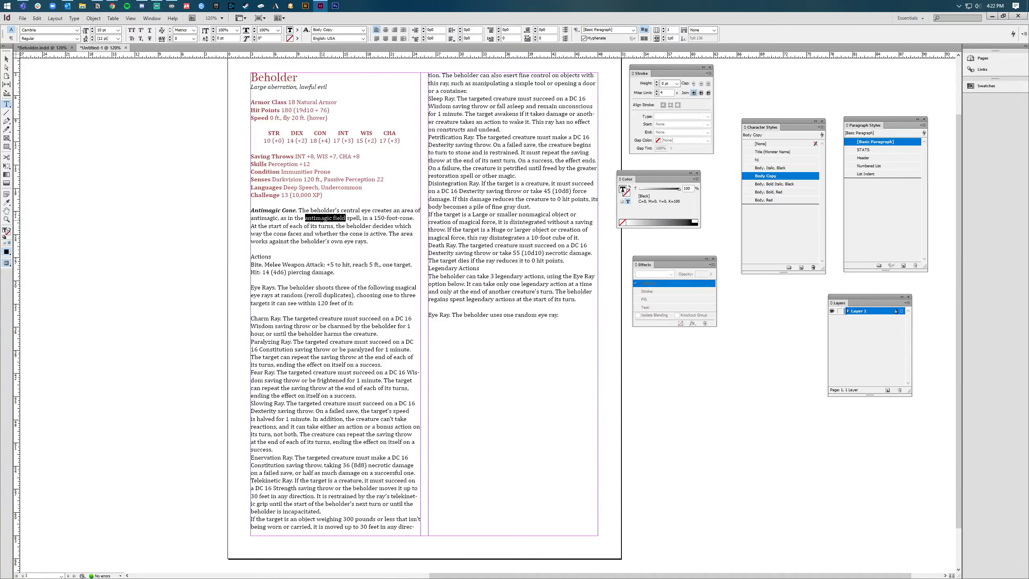
pyautogui.hotkey('alt', 'Tab')
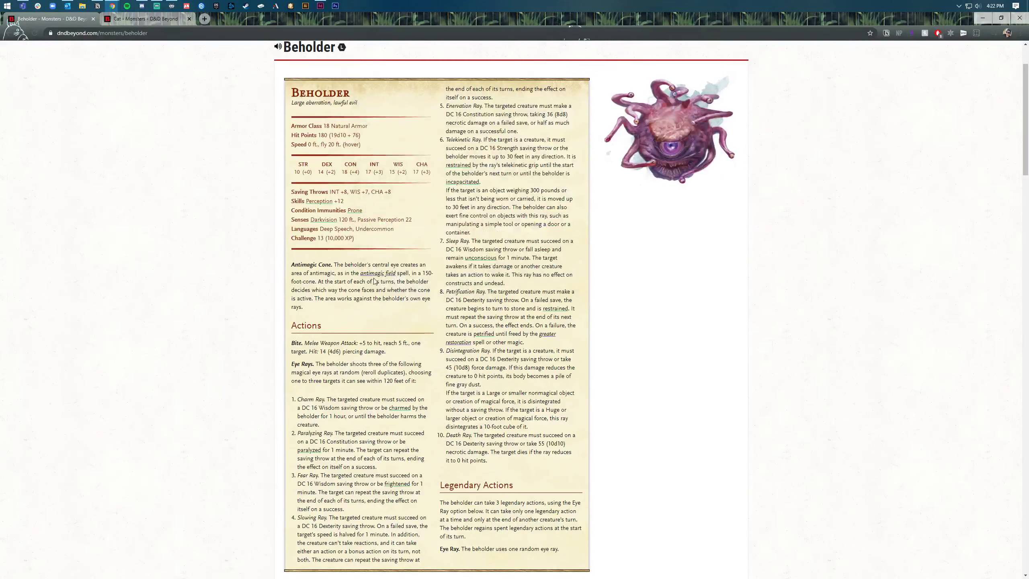
pyautogui.hotkey('alt', 'Tab')
pyautogui.click(76, 38)
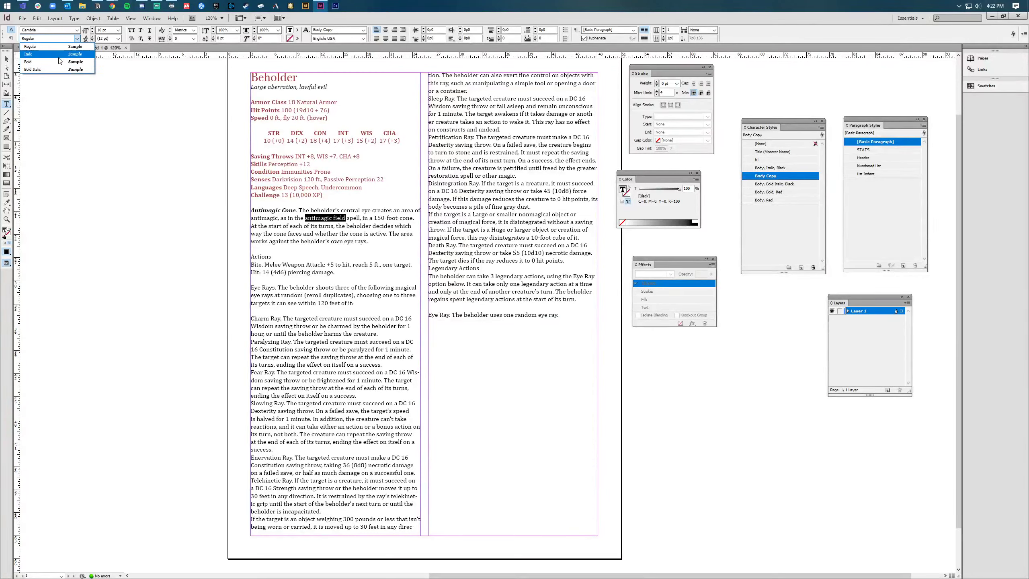
pyautogui.click(59, 57)
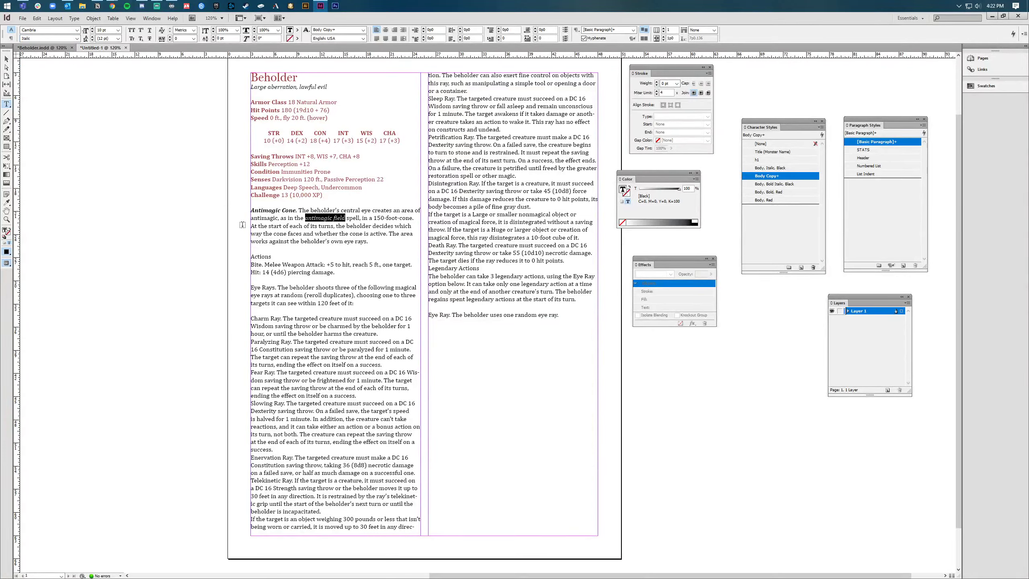
pyautogui.click(269, 241)
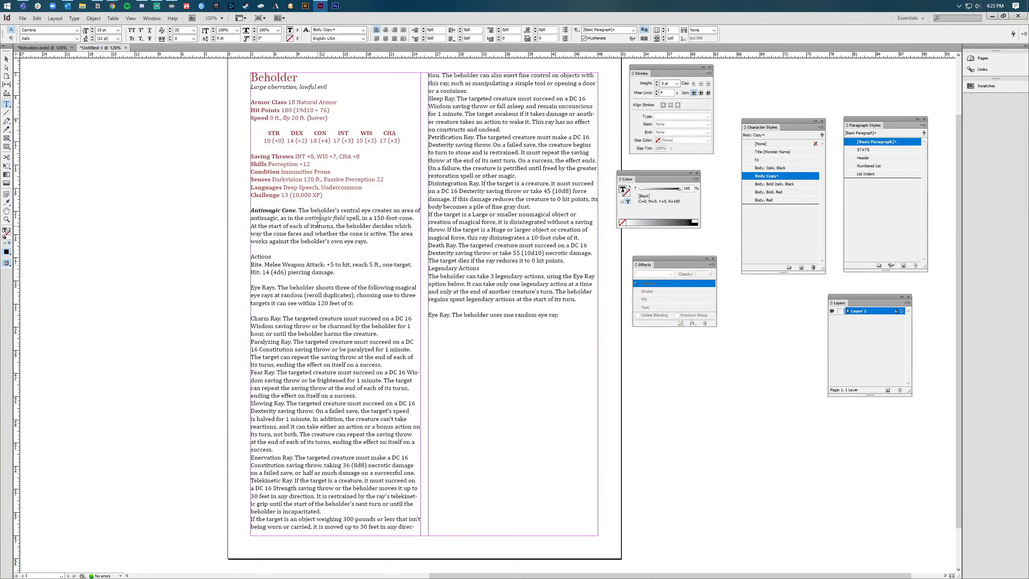
# Apply the h1 character style to the "Actions" heading
pyautogui.doubleClick(260, 256)
pyautogui.click(757, 160)
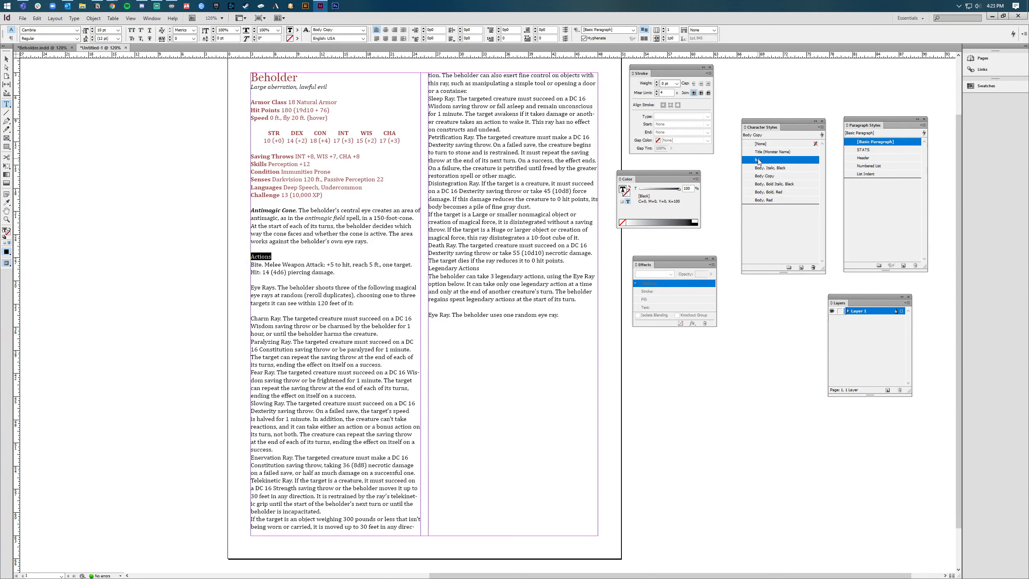
# Apply the Header paragraph style to the "Actions" heading
pyautogui.click(892, 159)
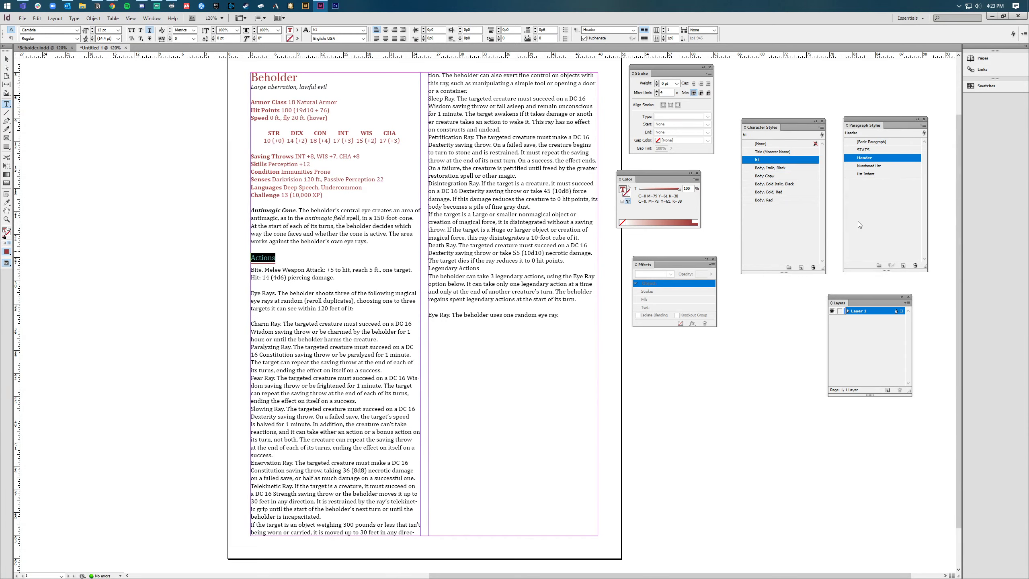
pyautogui.hotkey('ctrl', 'z')
pyautogui.click(287, 266)
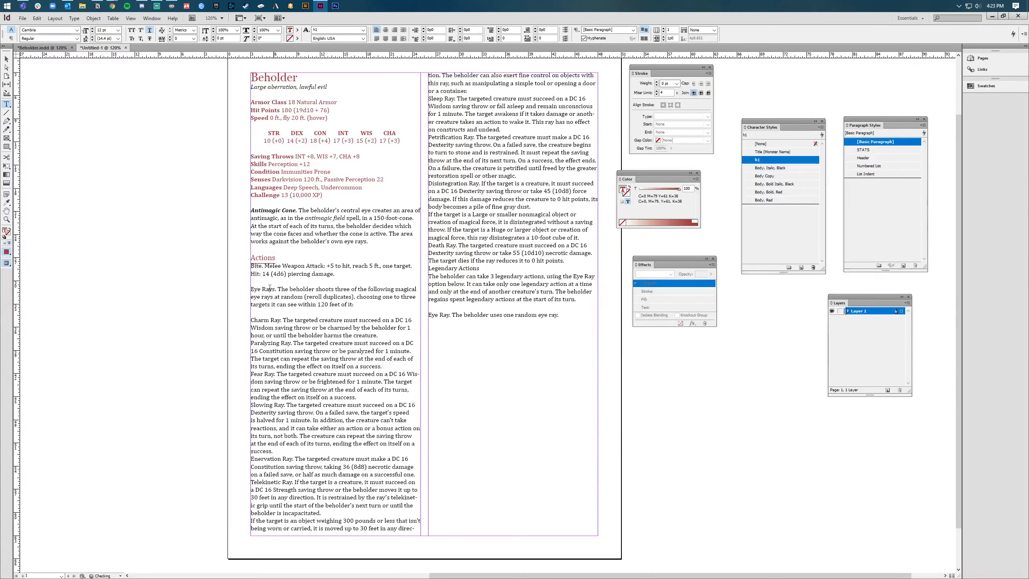
pyautogui.doubleClick(252, 257)
pyautogui.click(876, 157)
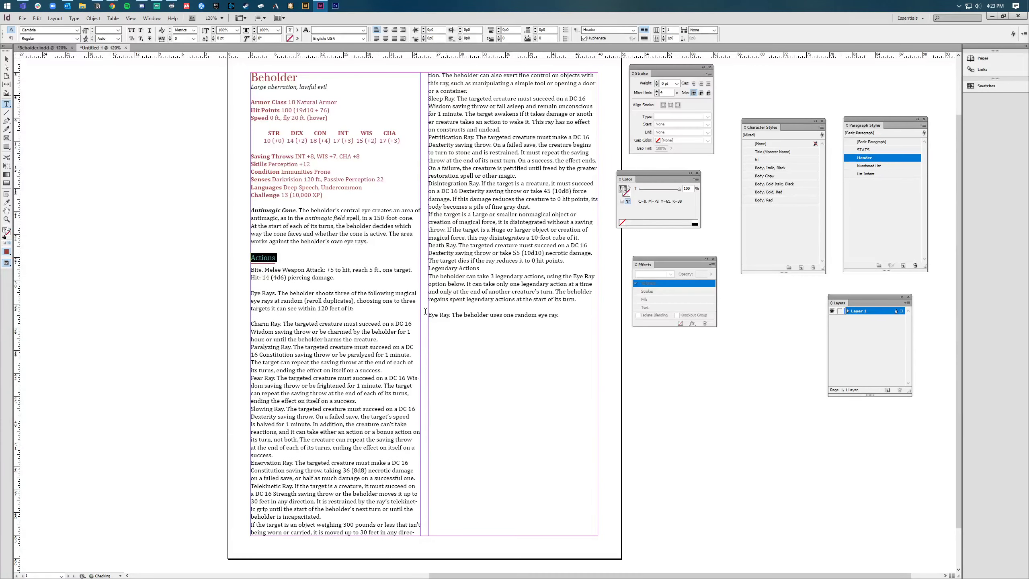
pyautogui.click(252, 316)
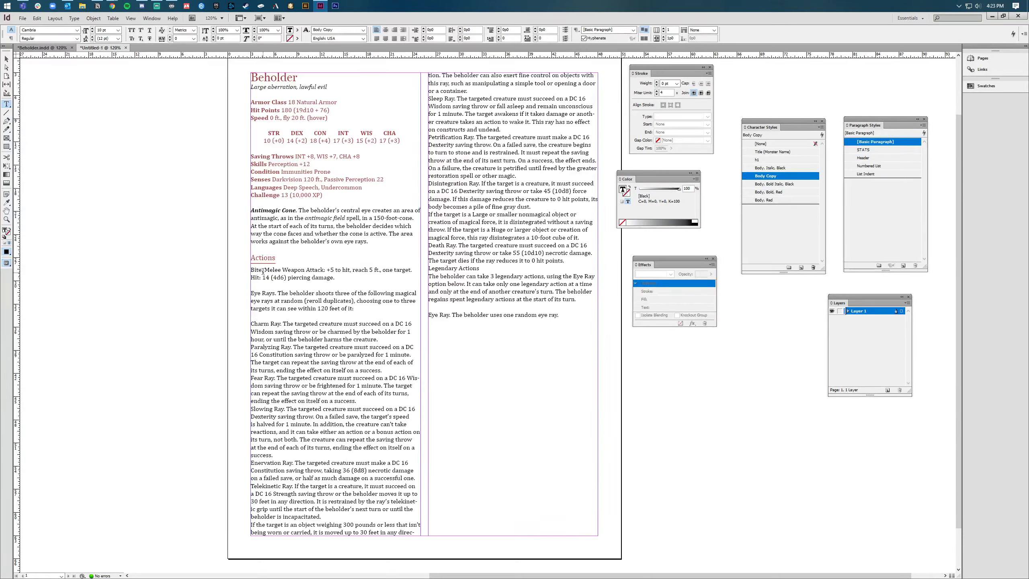
# Apply the Body, Bold Italic, Black character style to "Bite." and Body, Italic, Black to "Melee Weapon Attack:"
pyautogui.doubleClick(258, 270)
pyautogui.click(774, 184)
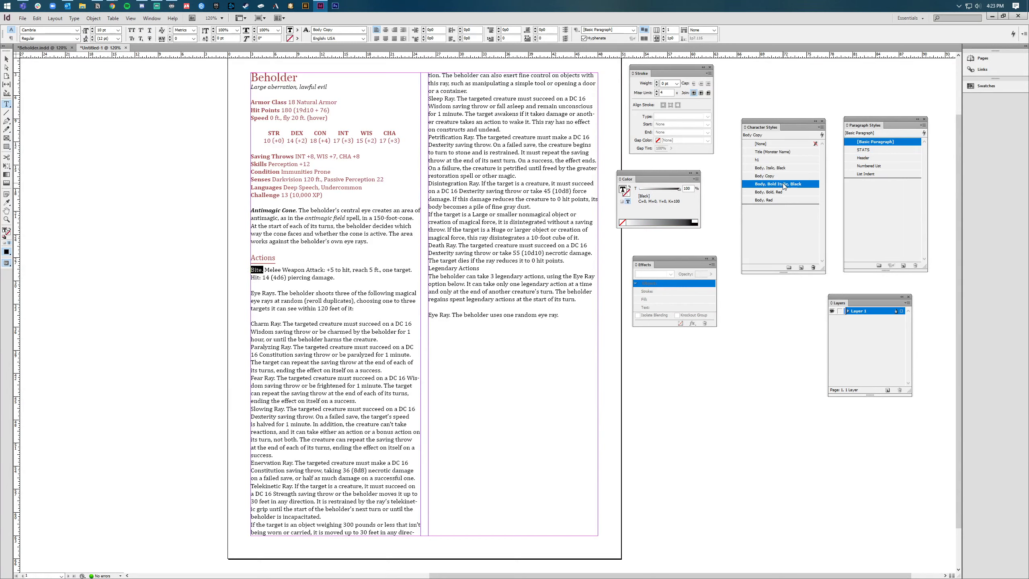
pyautogui.click(267, 269)
pyautogui.moveTo(266, 270); pyautogui.dragTo(327, 270)
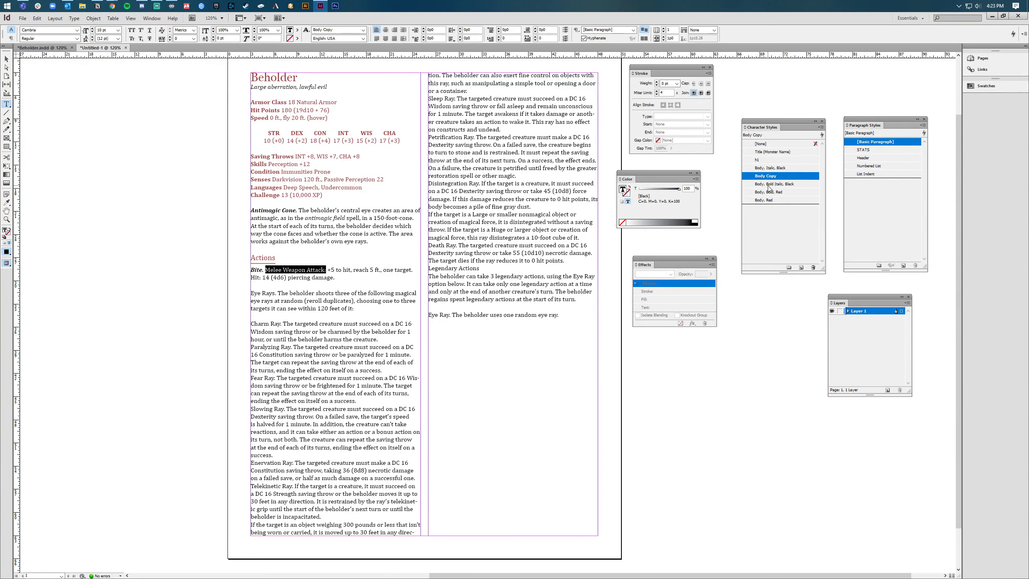
pyautogui.click(779, 168)
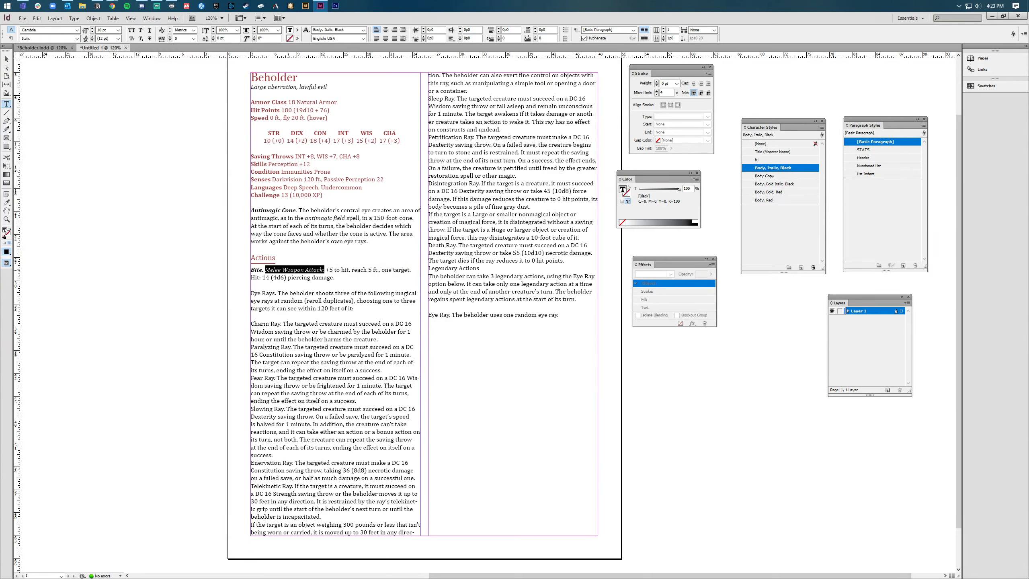
pyautogui.click(284, 289)
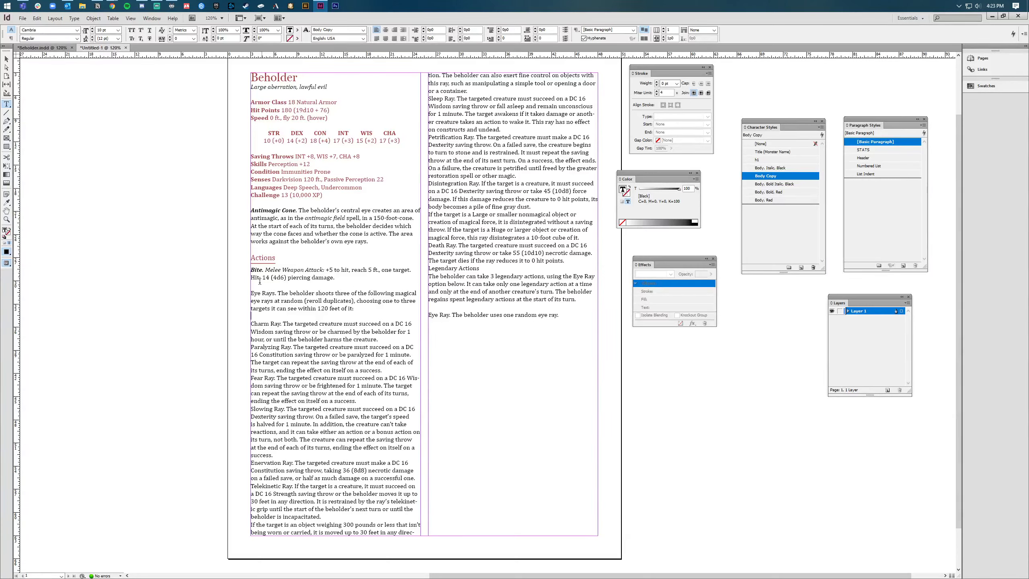
# Apply the Body, Bold Italic, Black character style to the lead-in "Eye Rays.", checking the formatting against the D&D Beyond page
pyautogui.press('Down')
pyautogui.press('Down')
pyautogui.press('Down')
pyautogui.press('Down')
pyautogui.press('Down')
pyautogui.press('Down')
pyautogui.hotkey('alt', 'Tab')
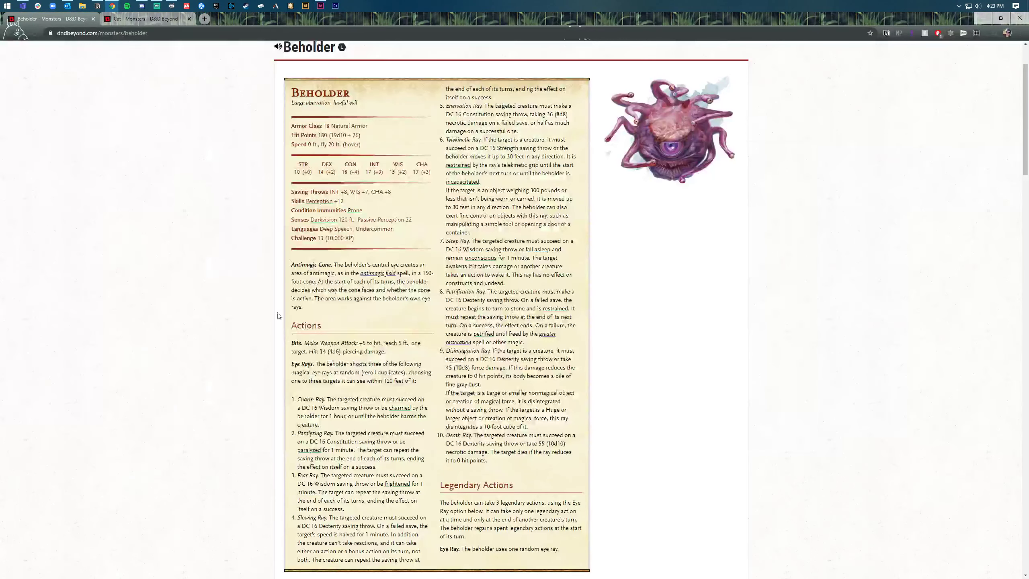
pyautogui.scroll(-1, 393, 346)
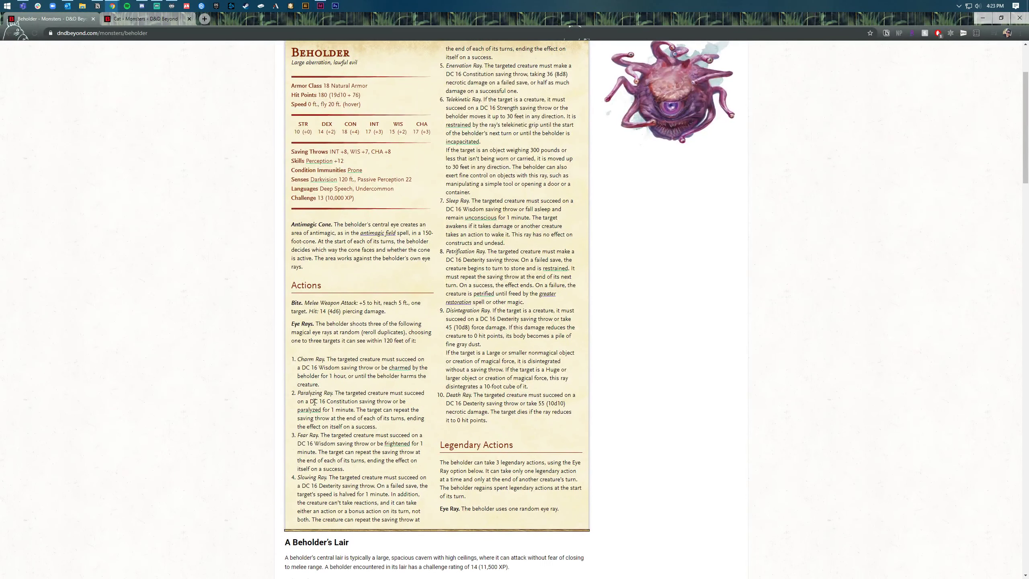
pyautogui.hotkey('alt', 'Tab')
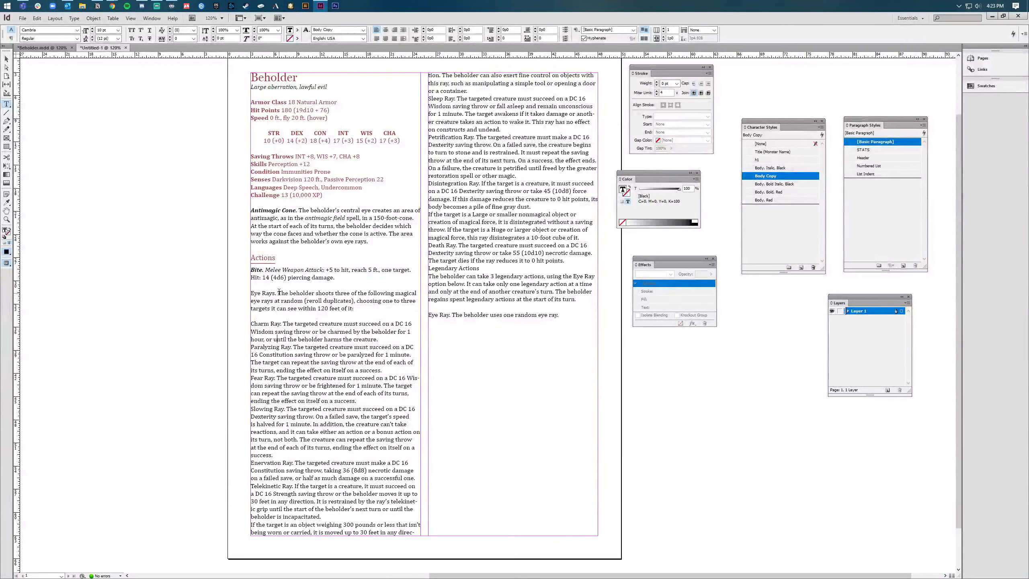
pyautogui.moveTo(279, 292); pyautogui.dragTo(251, 293)
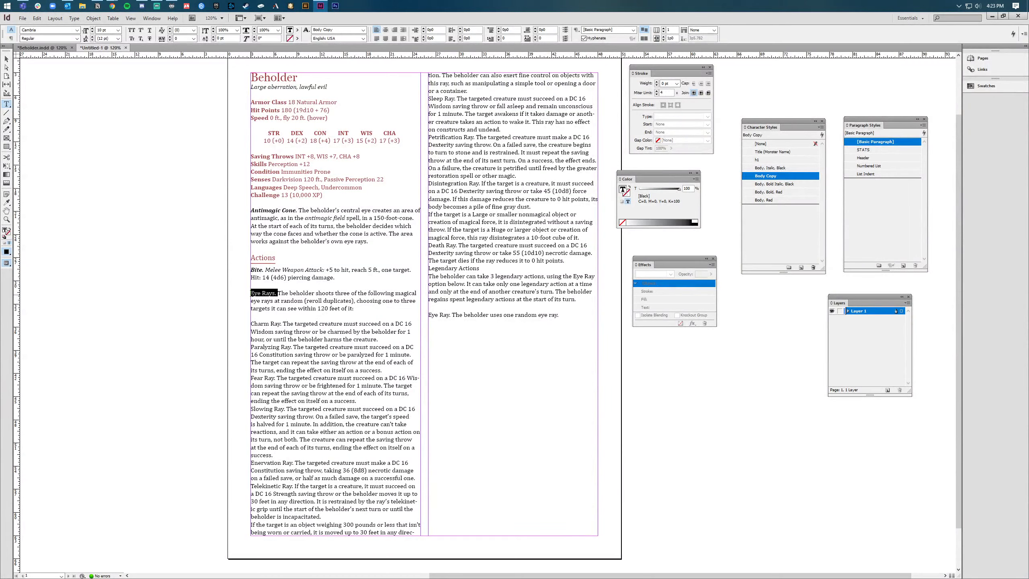
pyautogui.click(767, 185)
pyautogui.click(352, 378)
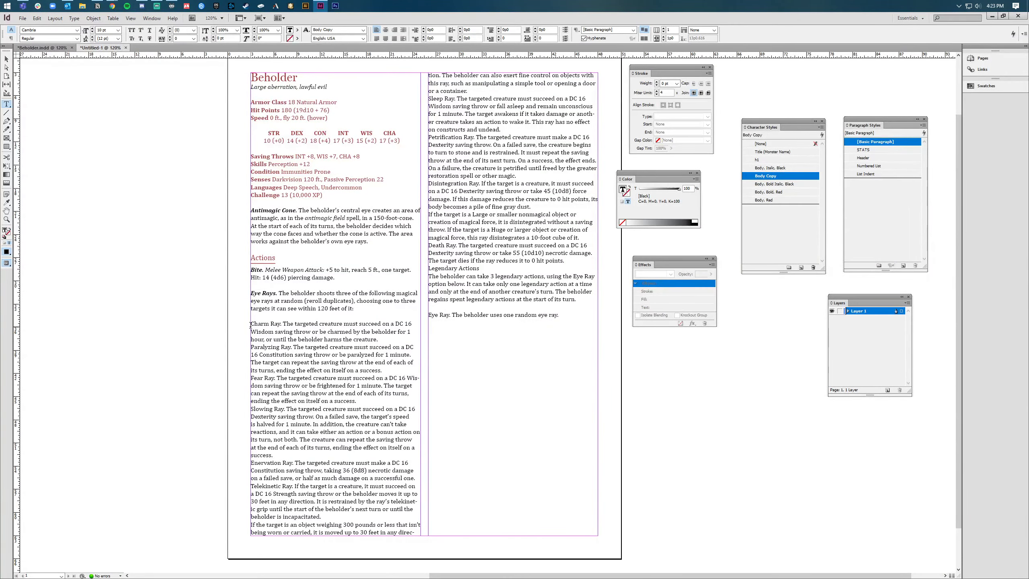
# Apply the Numbered List paragraph style to all the ray paragraphs from "Charm Ray" through "Death Ray"
pyautogui.moveTo(250, 324); pyautogui.dragTo(572, 258)
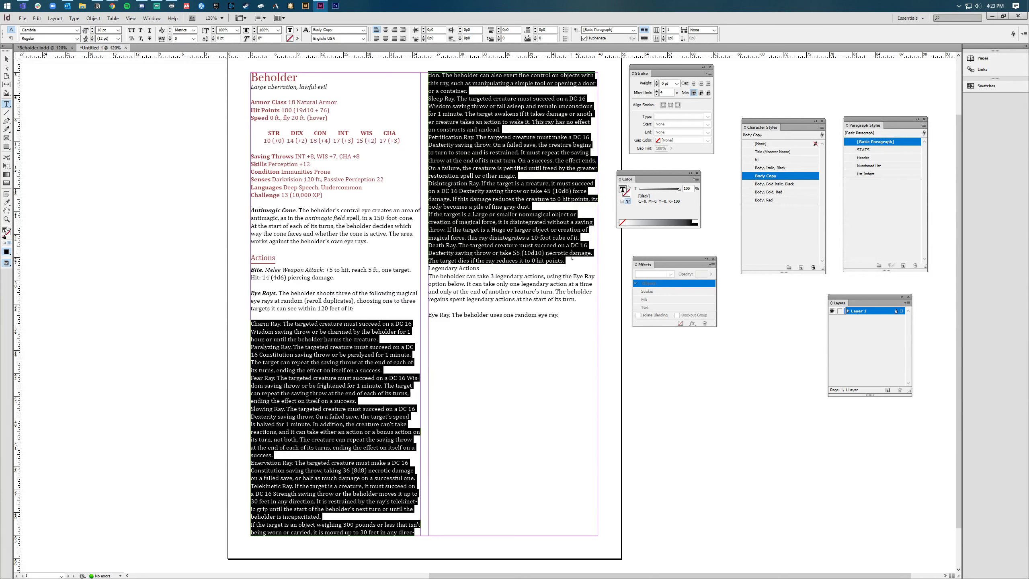
pyautogui.click(871, 165)
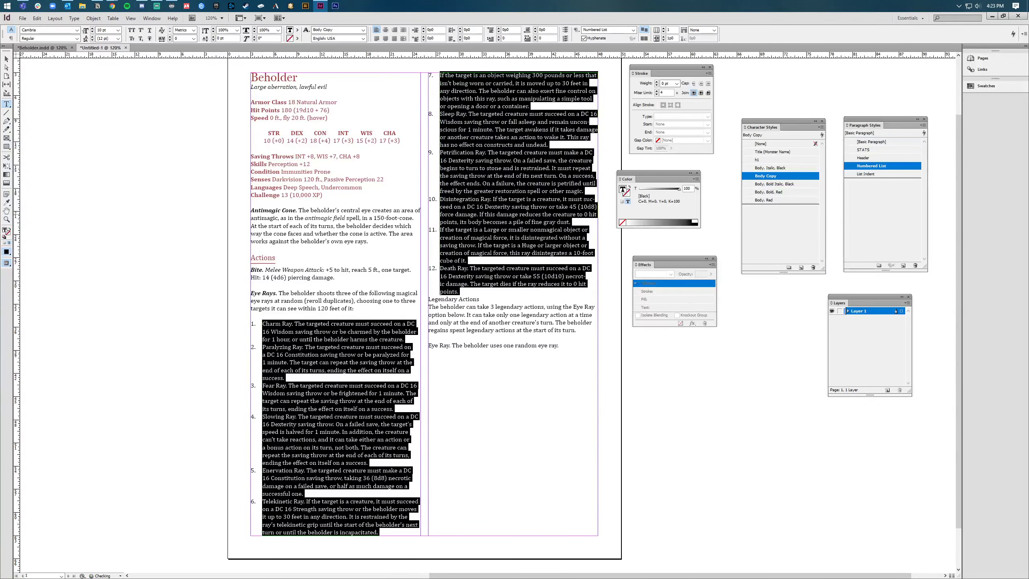
pyautogui.click(387, 332)
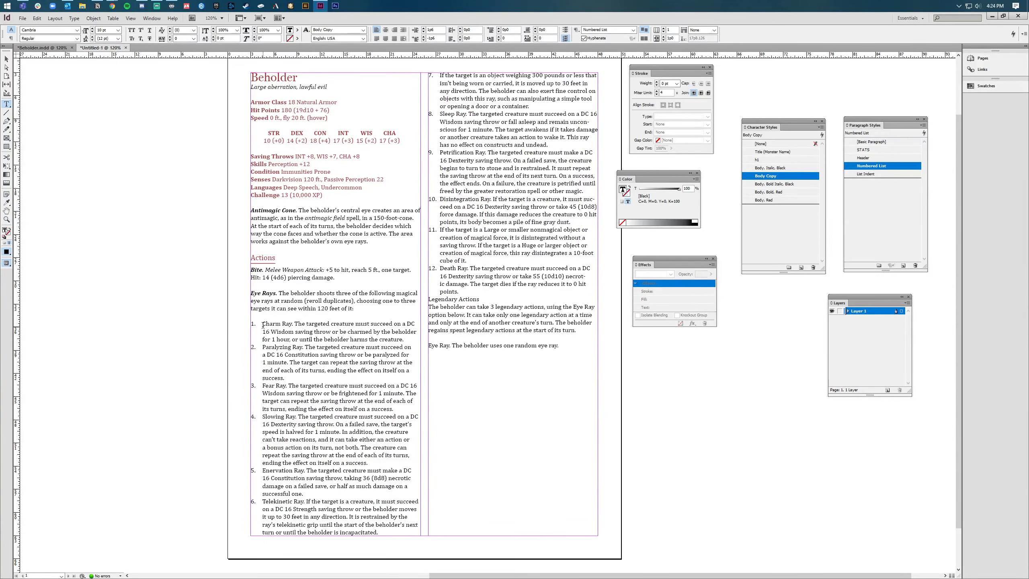
# Apply the Body, Italic, Black character style to the ray names "Charm Ray", "Paralyzing Ray" and "Fear Ray"
pyautogui.moveTo(262, 324); pyautogui.dragTo(294, 323)
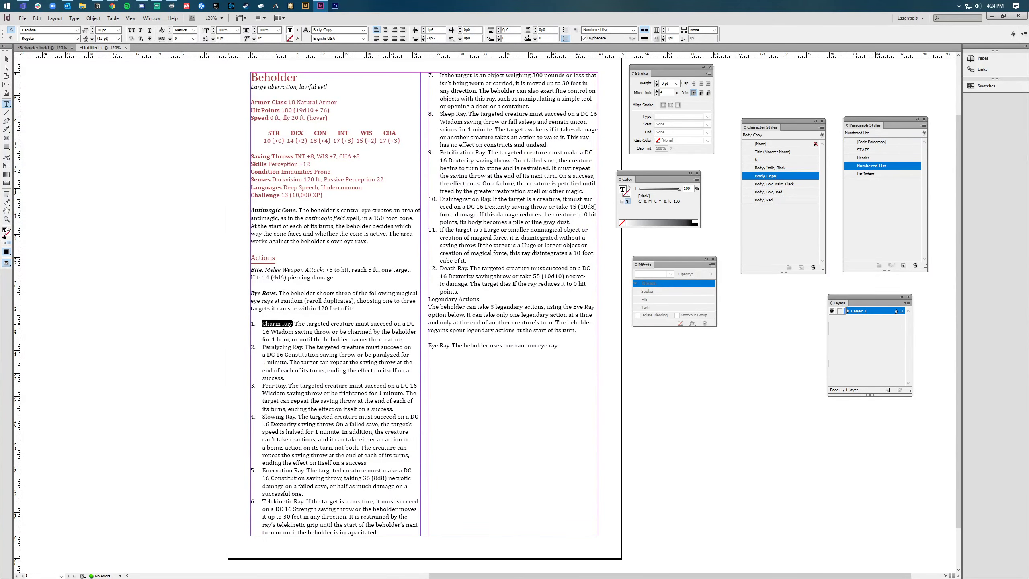
pyautogui.click(779, 168)
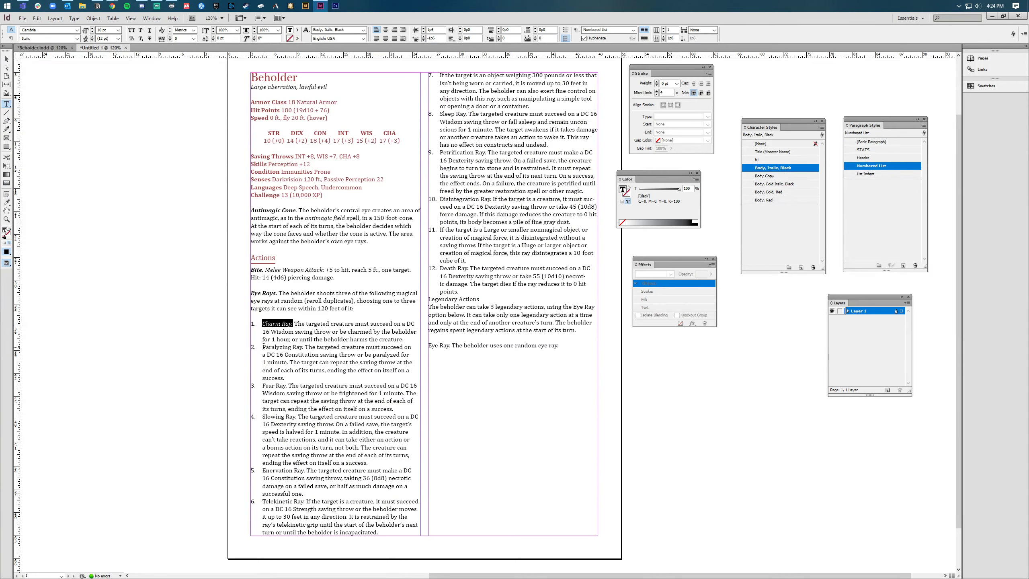
pyautogui.moveTo(263, 347); pyautogui.dragTo(304, 347)
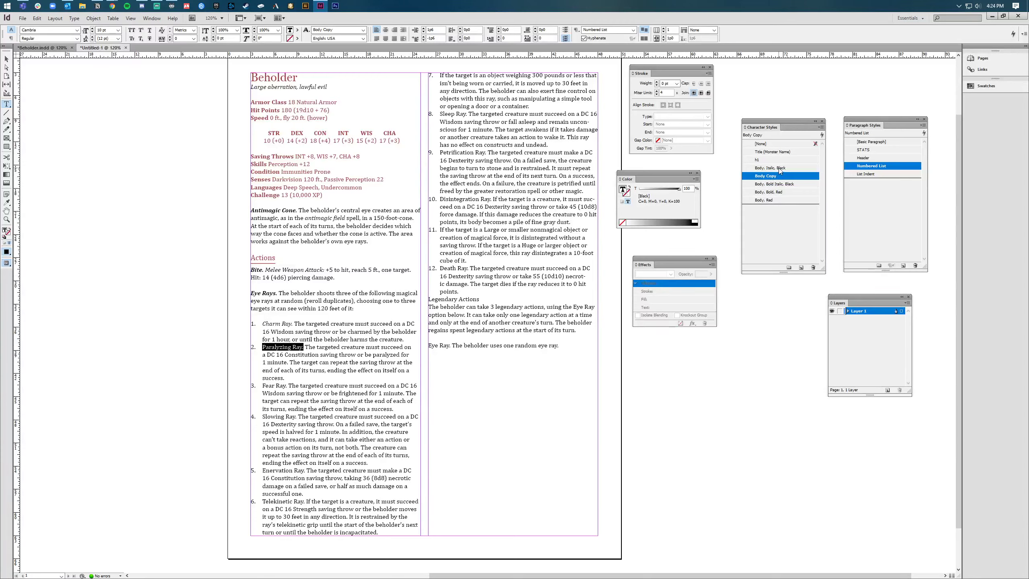
pyautogui.click(773, 168)
pyautogui.moveTo(261, 386); pyautogui.dragTo(289, 386)
pyautogui.click(768, 168)
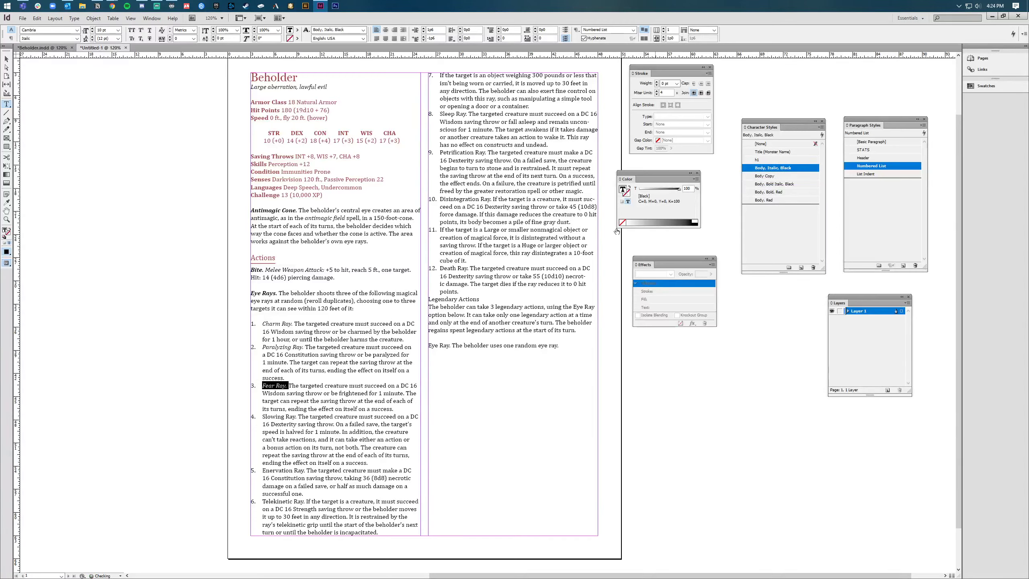
# Apply the Body, Italic, Black character style to the ray names "Slowing Ray", "Enervation Ray" and "Telekinetic Ray"
pyautogui.moveTo(262, 417); pyautogui.dragTo(297, 418)
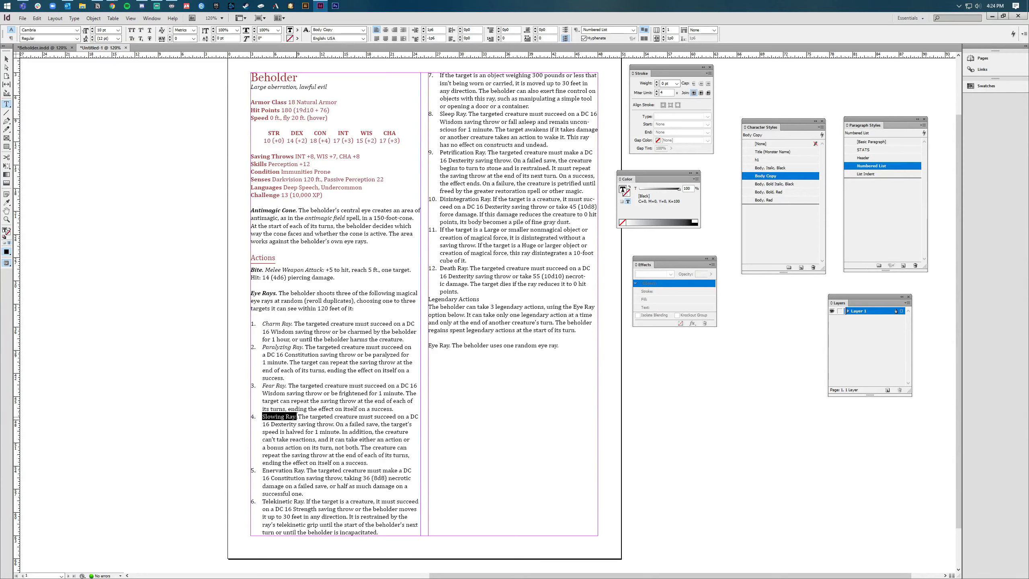
pyautogui.click(774, 167)
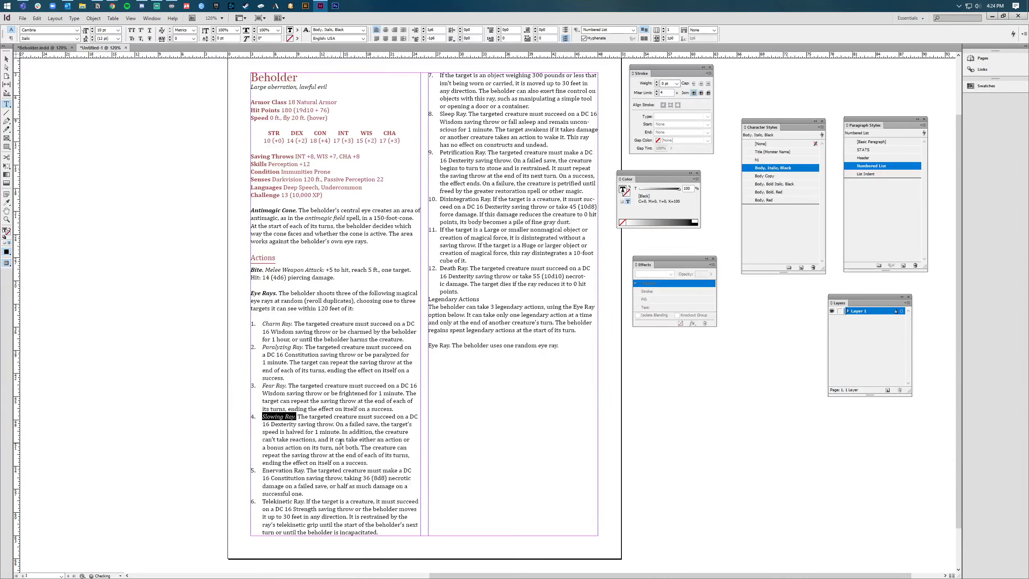
pyautogui.moveTo(263, 471); pyautogui.dragTo(306, 470)
pyautogui.click(762, 168)
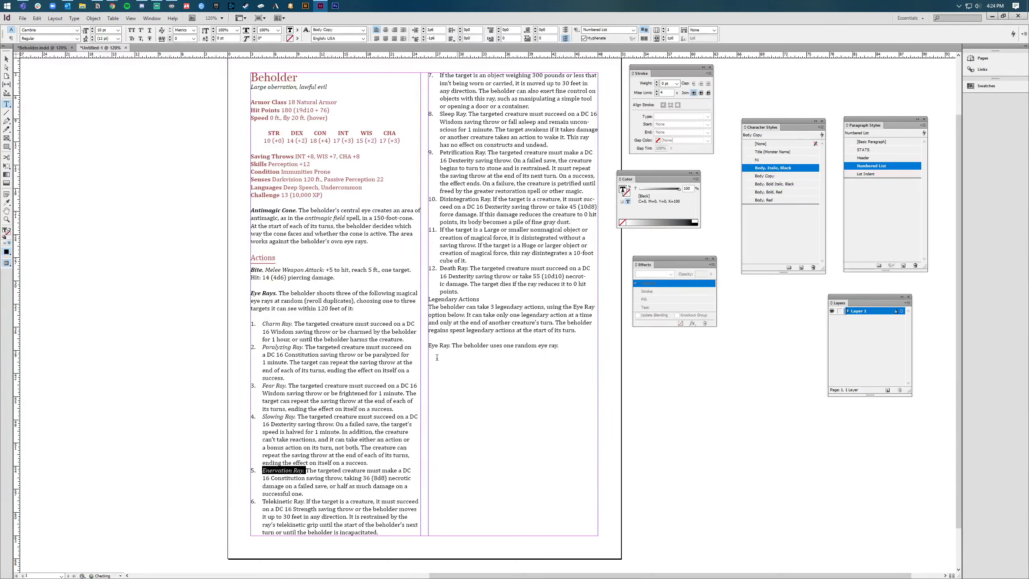
pyautogui.moveTo(264, 501); pyautogui.dragTo(306, 501)
pyautogui.click(282, 501)
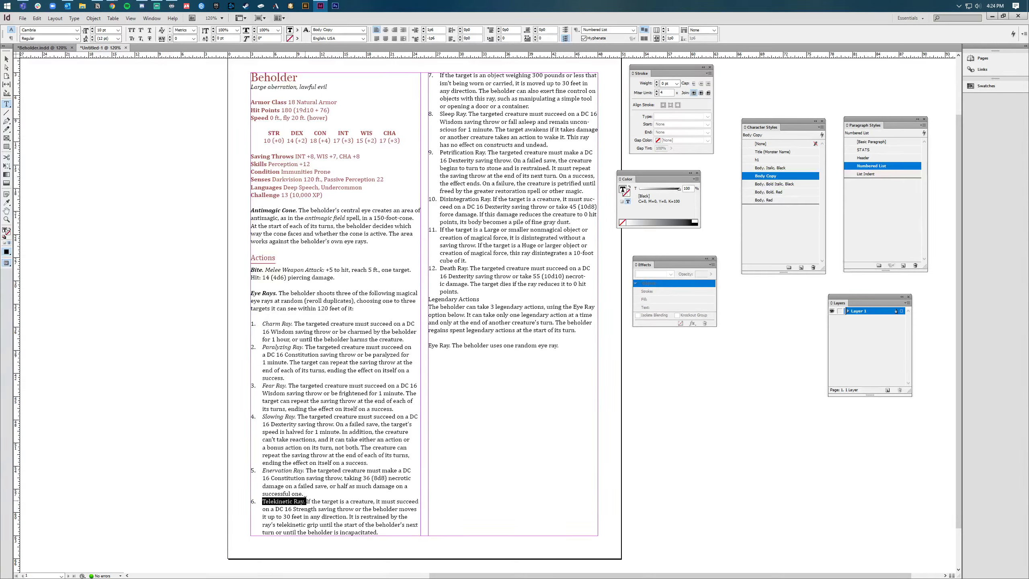
pyautogui.click(775, 168)
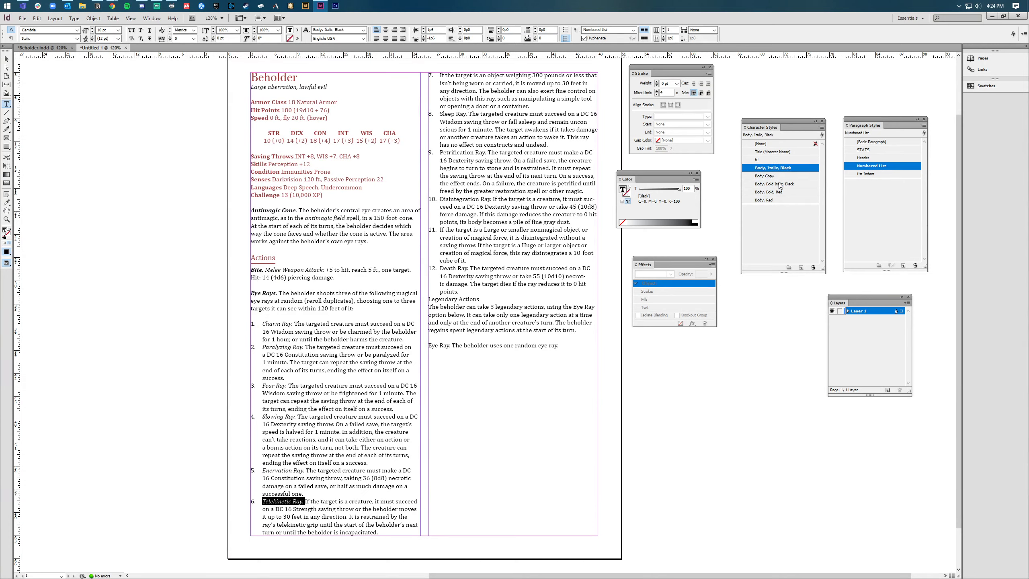
pyautogui.click(513, 276)
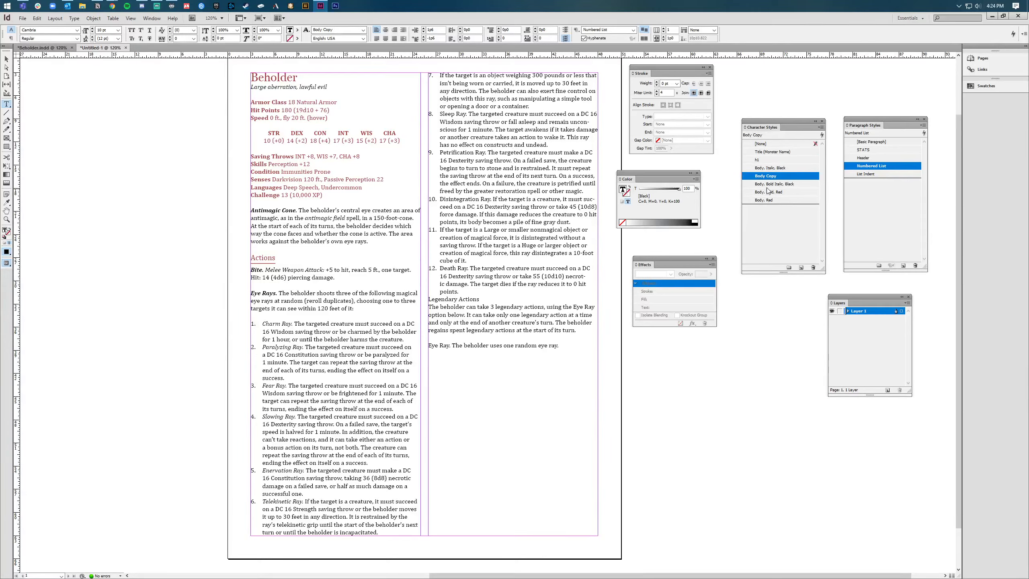
# Apply the List Indent paragraph style to the paragraph beginning "If the target is an object weighing 300 pounds"
pyautogui.click(283, 393)
pyautogui.click(441, 76)
pyautogui.click(889, 175)
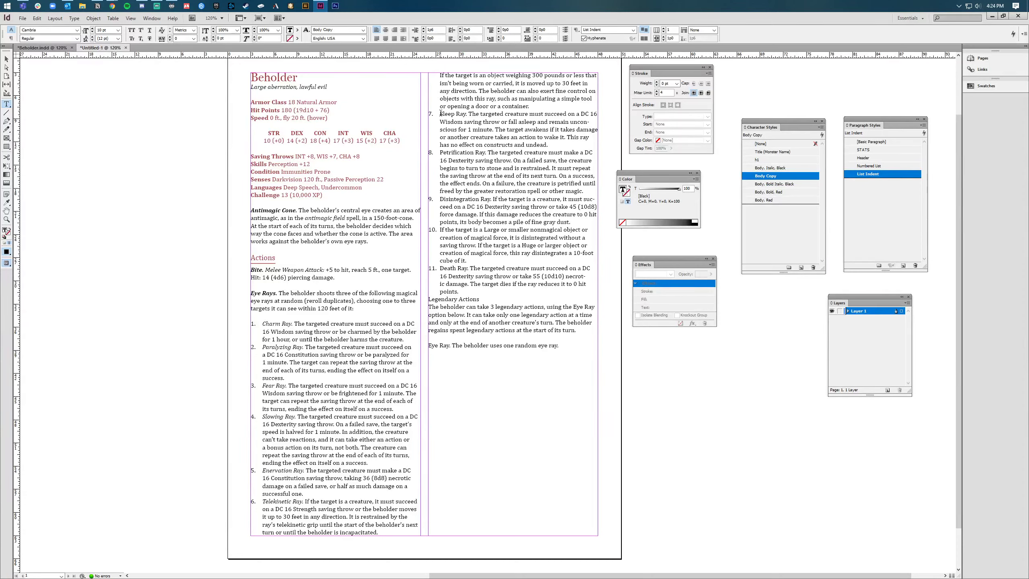
# Apply the Body, Italic, Black character style to the ray names "Sleep Ray", "Petrification Ray" and "Disintegration Ray"
pyautogui.moveTo(440, 114); pyautogui.dragTo(467, 115)
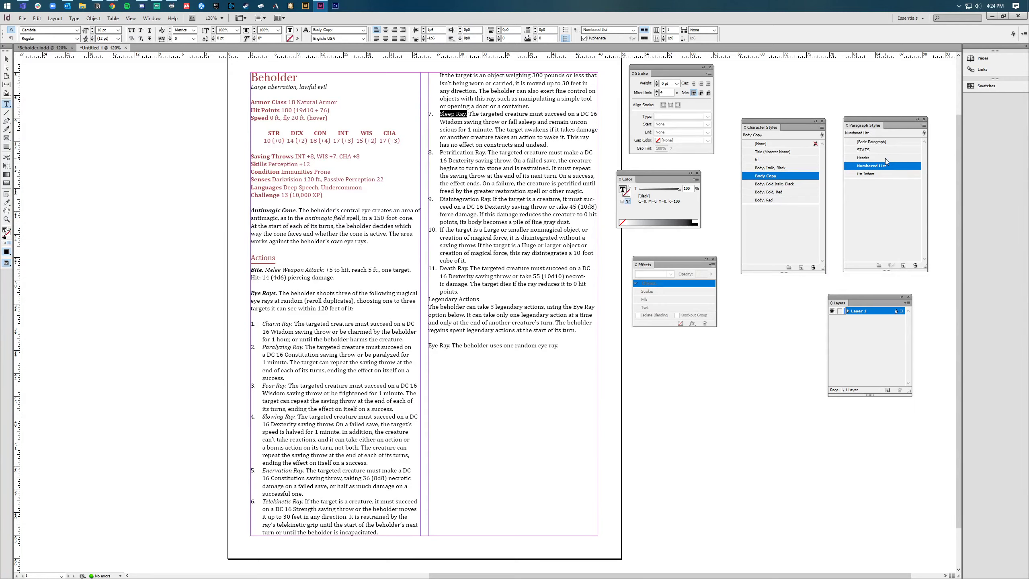
pyautogui.click(783, 168)
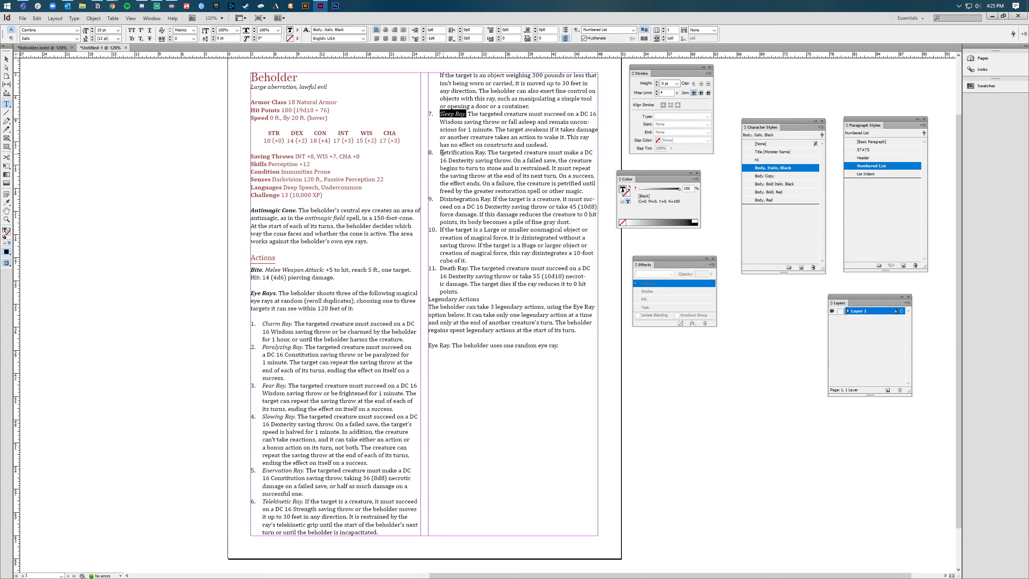
pyautogui.moveTo(441, 153); pyautogui.dragTo(483, 152)
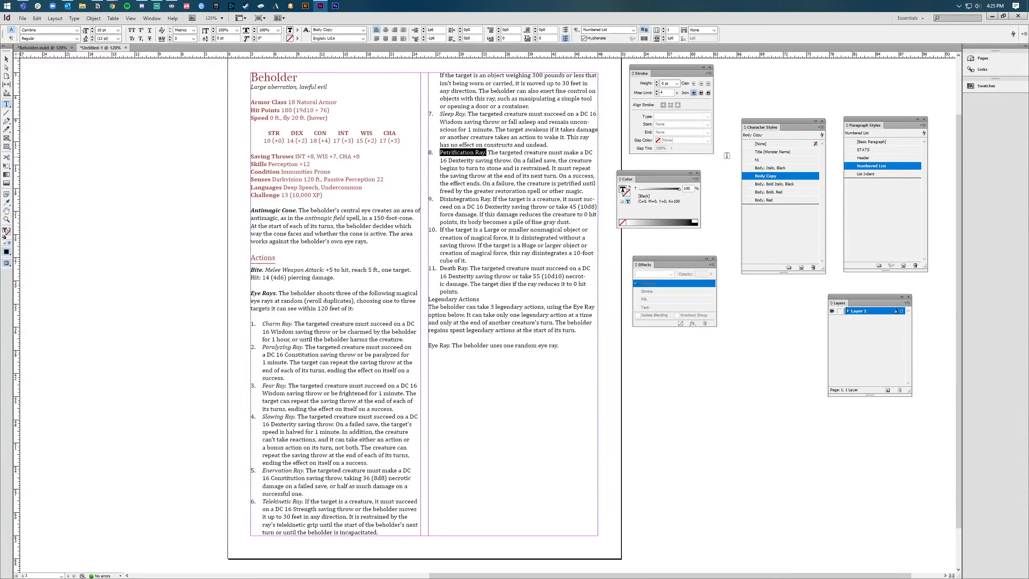
pyautogui.click(759, 168)
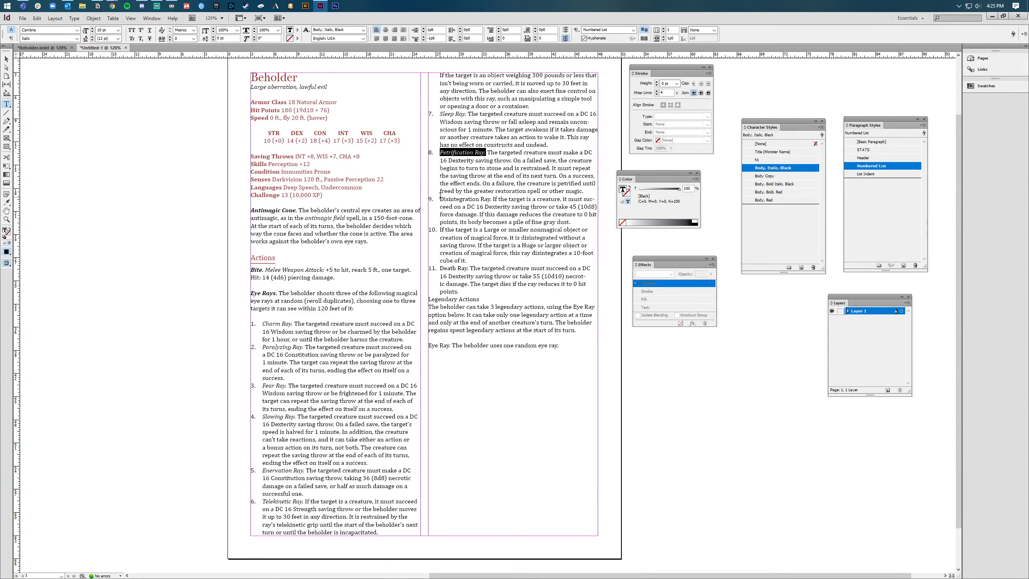
pyautogui.moveTo(441, 197); pyautogui.dragTo(491, 199)
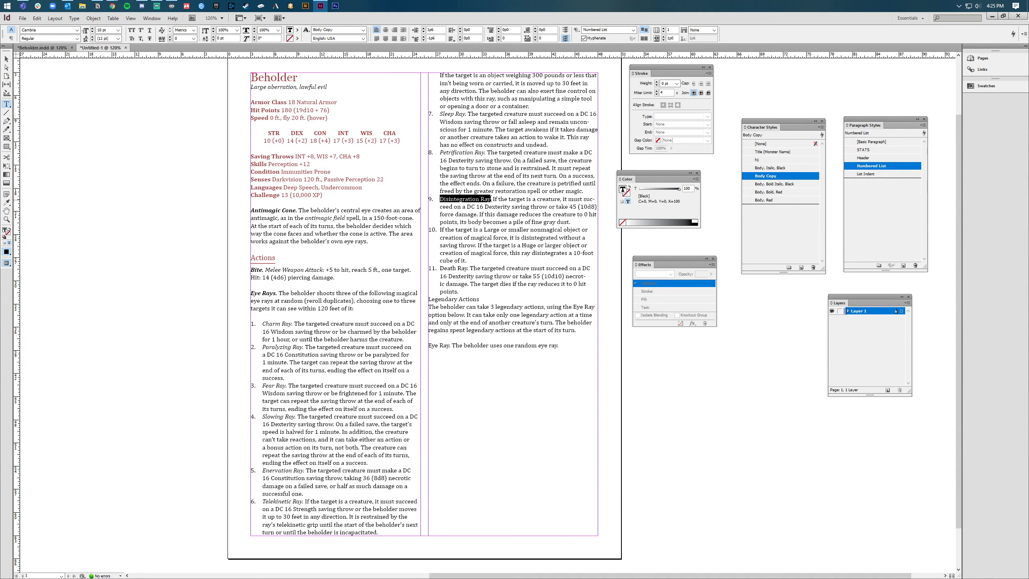
pyautogui.click(774, 168)
# Apply List Indent to the paragraph beginning "If the target is a Large or smaller" and Body, Bold Italic, Black to "Death Ray"
pyautogui.click(442, 229)
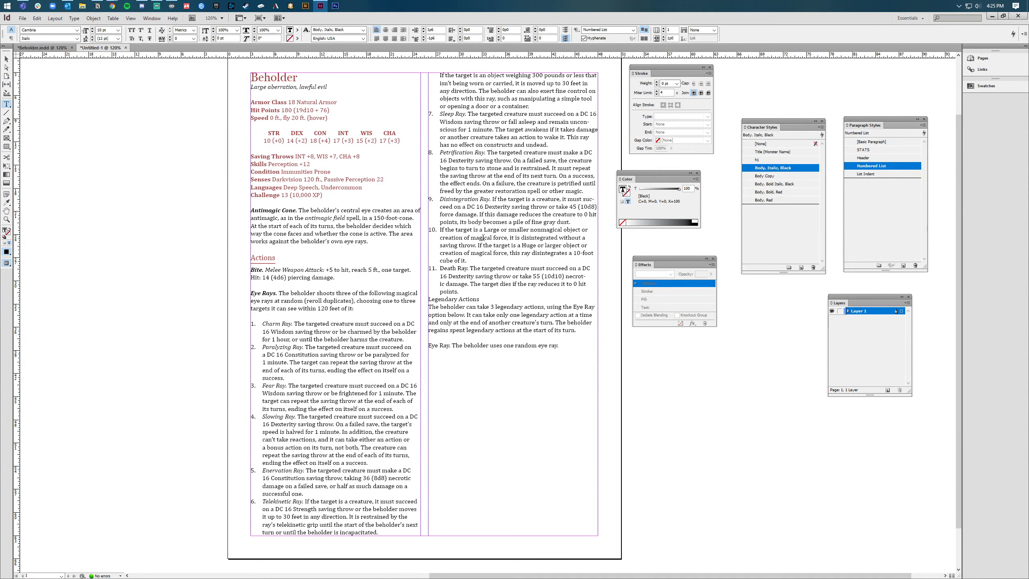
pyautogui.click(871, 174)
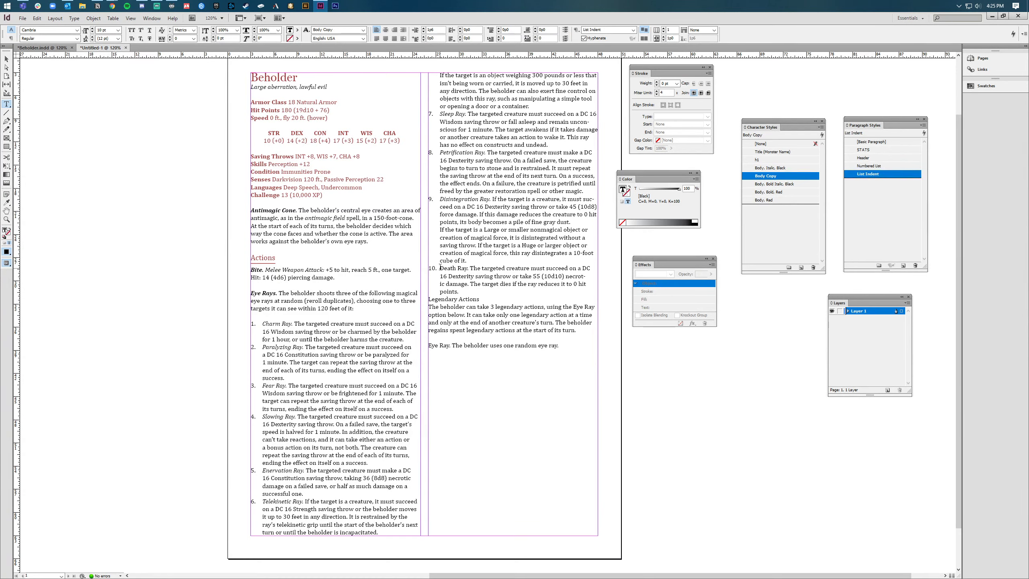
pyautogui.moveTo(441, 267); pyautogui.dragTo(466, 268)
pyautogui.click(777, 192)
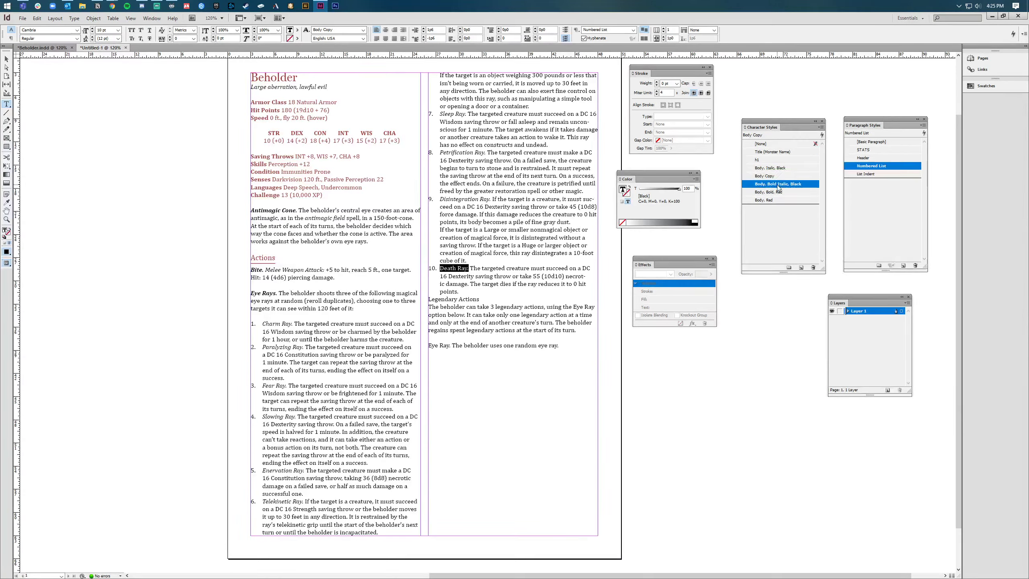
# Apply the Body, Italic, Black character style to "Death Ray"
pyautogui.click(550, 284)
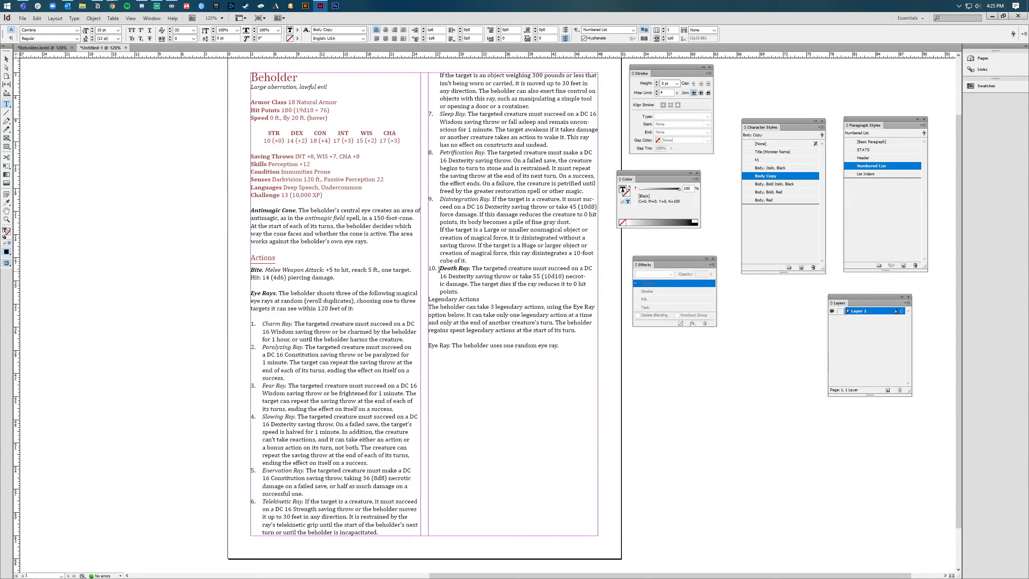
pyautogui.moveTo(440, 268); pyautogui.dragTo(471, 264)
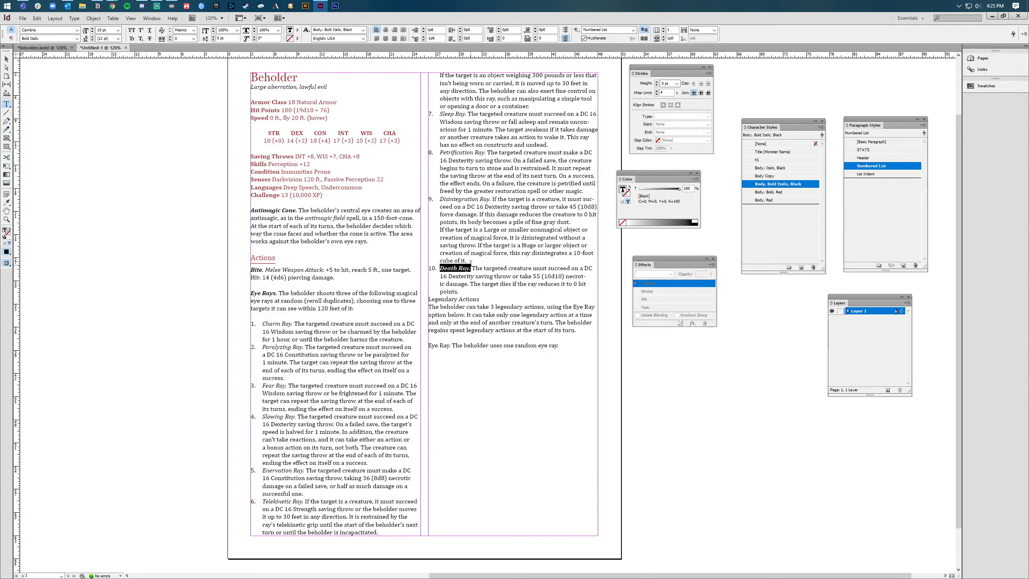
pyautogui.click(772, 167)
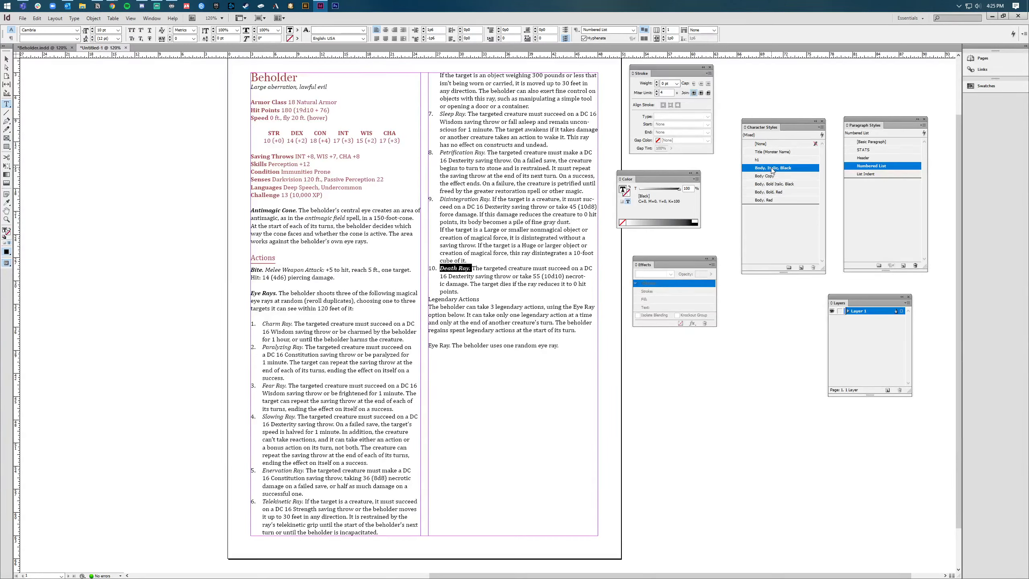
pyautogui.click(495, 295)
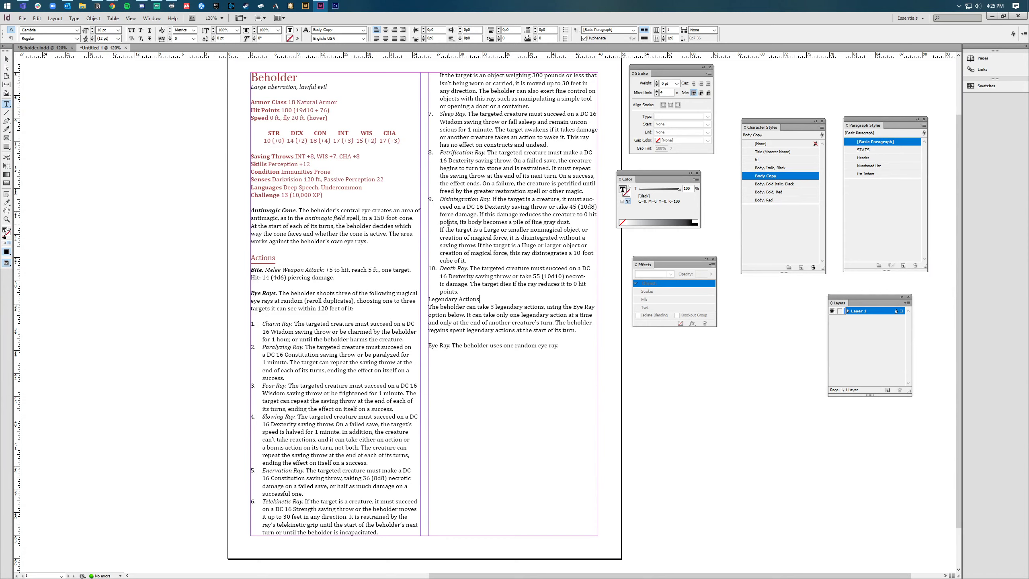
# Set the List Indent paragraph style's Space Before to 0p2 in its Indents and Spacing options
pyautogui.click(450, 230)
pyautogui.click(893, 174)
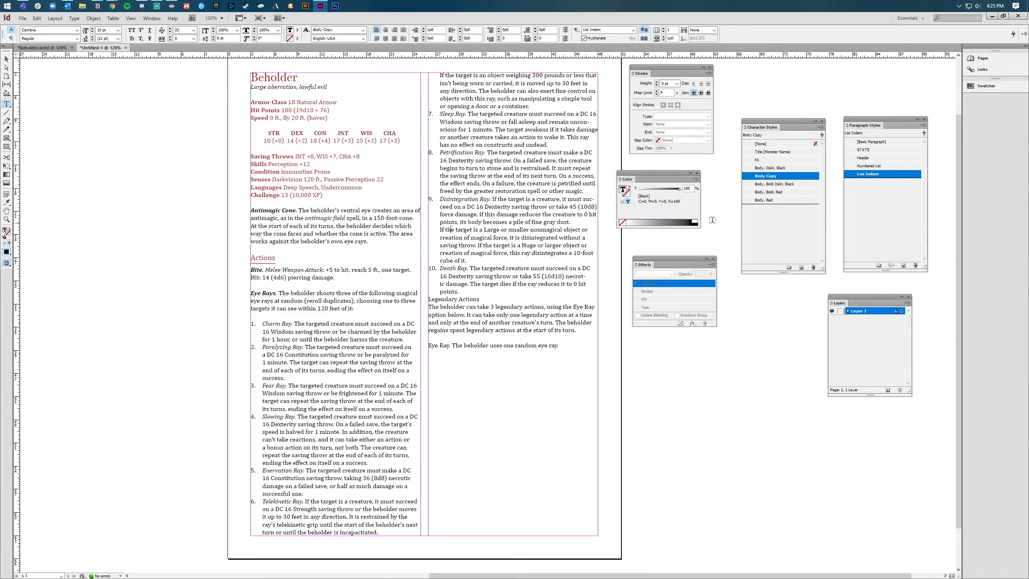
pyautogui.doubleClick(894, 174)
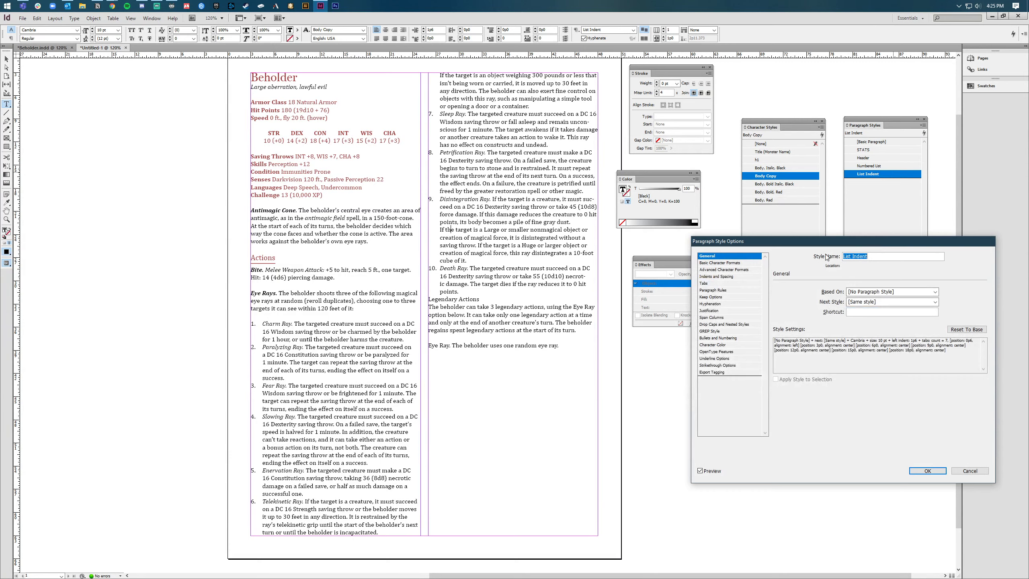
pyautogui.click(715, 277)
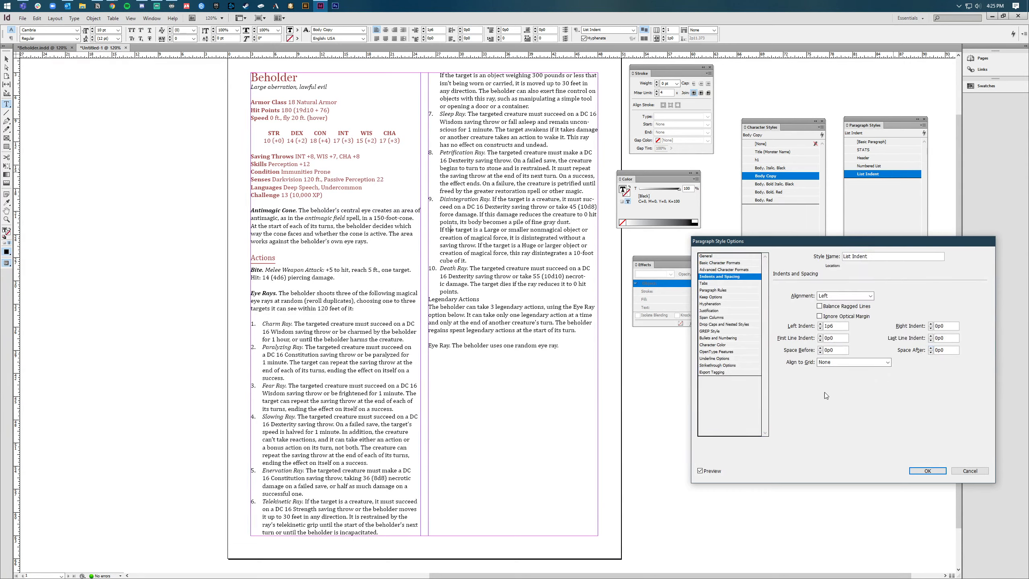
pyautogui.click(821, 348)
pyautogui.click(820, 348)
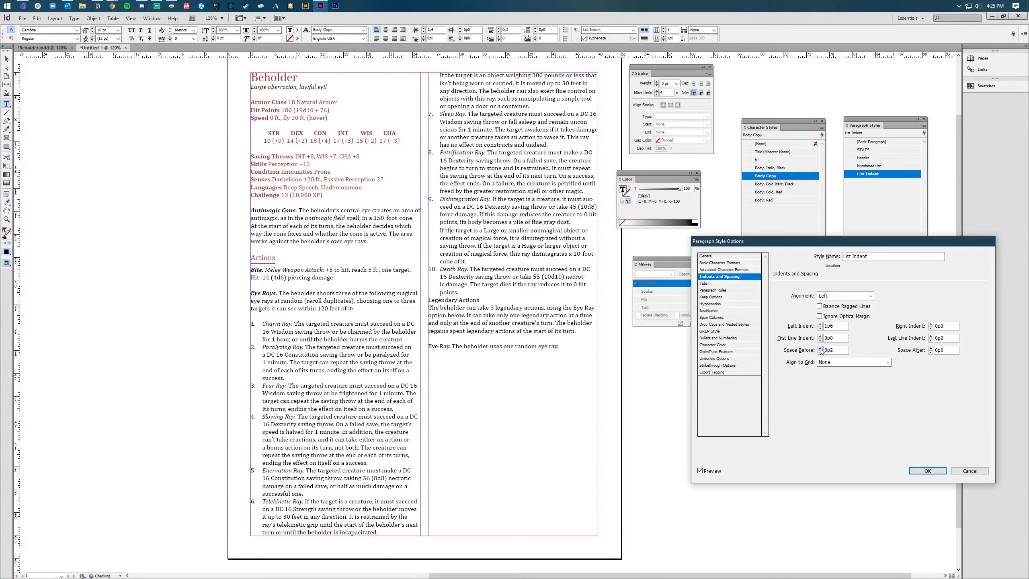
pyautogui.click(821, 348)
pyautogui.click(820, 348)
pyautogui.click(821, 348)
pyautogui.click(820, 348)
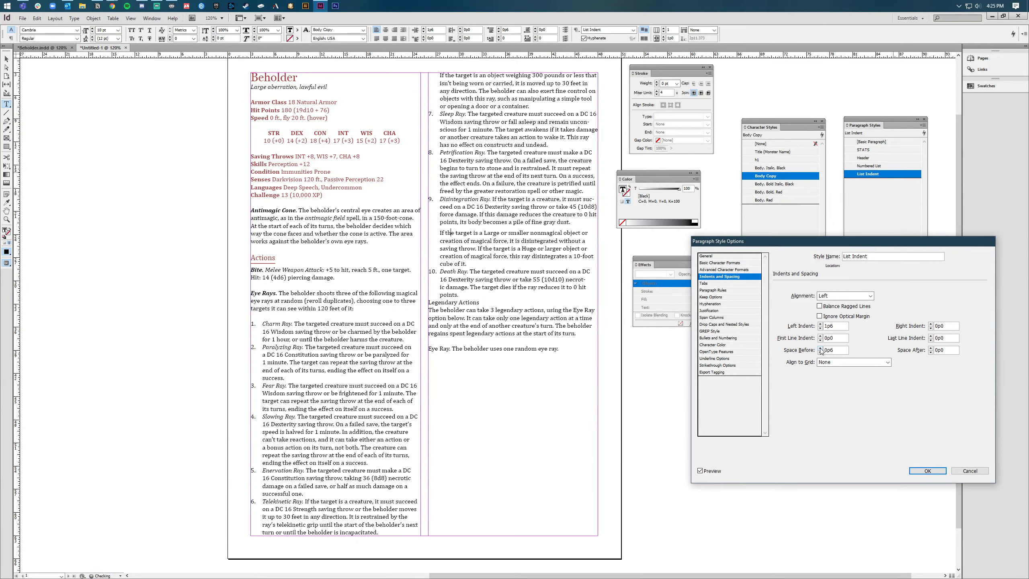
pyautogui.click(820, 347)
pyautogui.click(820, 353)
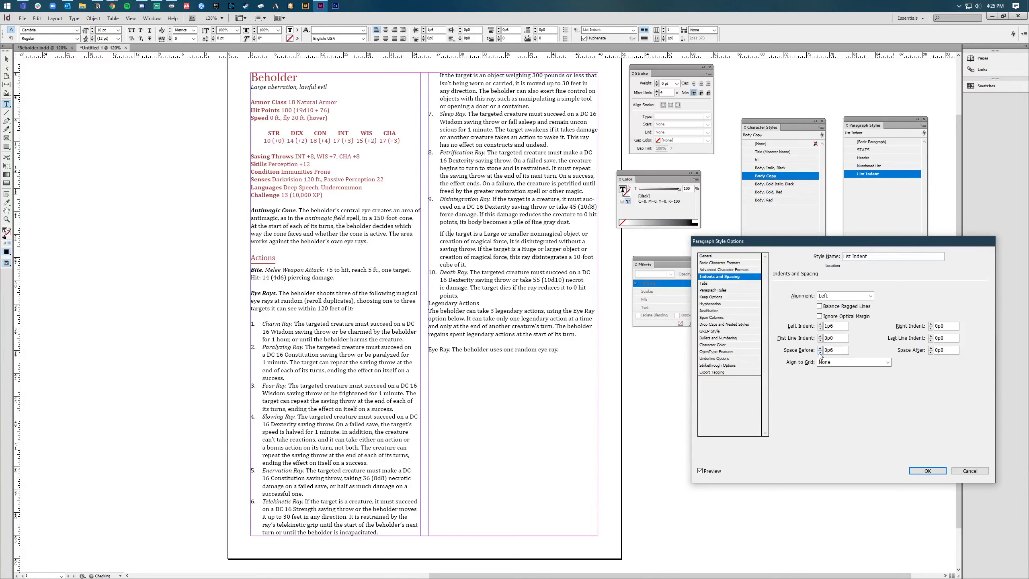
pyautogui.click(821, 352)
pyautogui.click(820, 352)
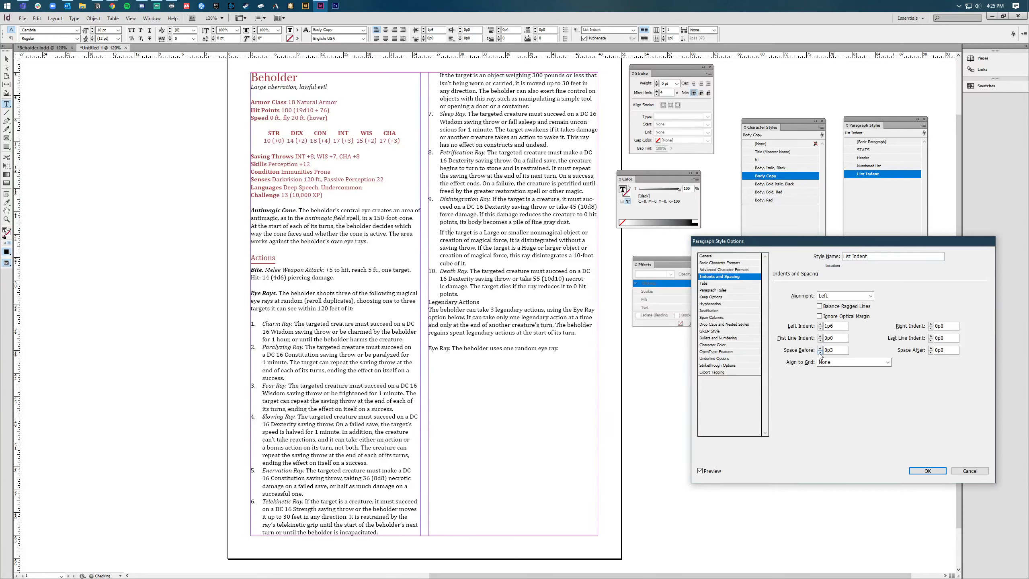
pyautogui.click(821, 352)
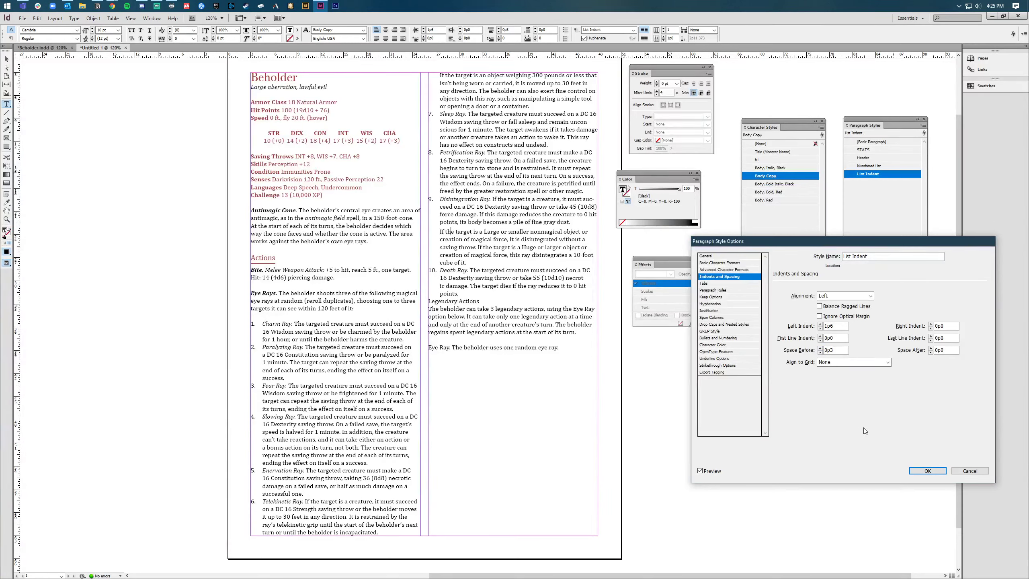
pyautogui.click(821, 352)
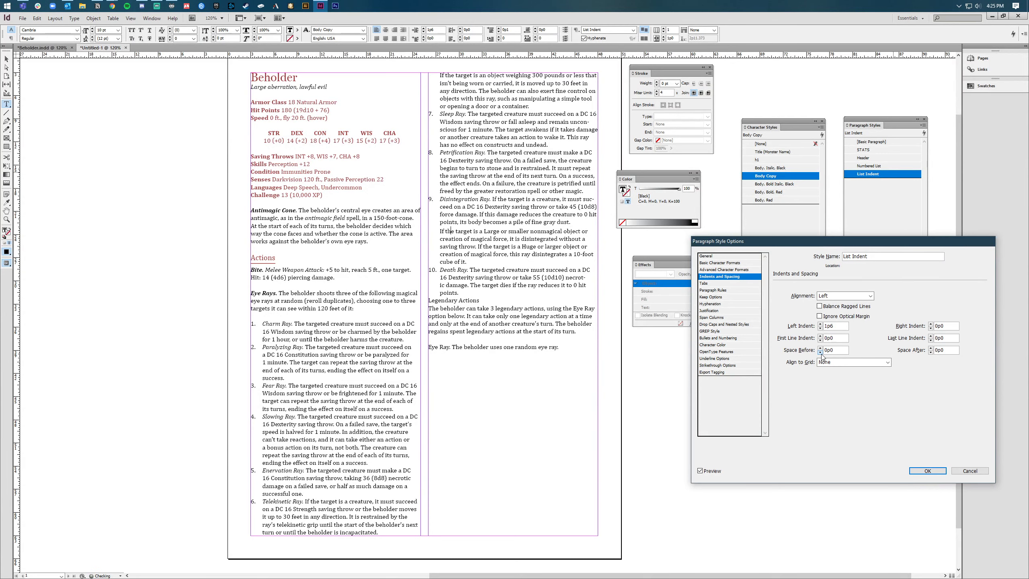
pyautogui.click(821, 352)
pyautogui.click(820, 352)
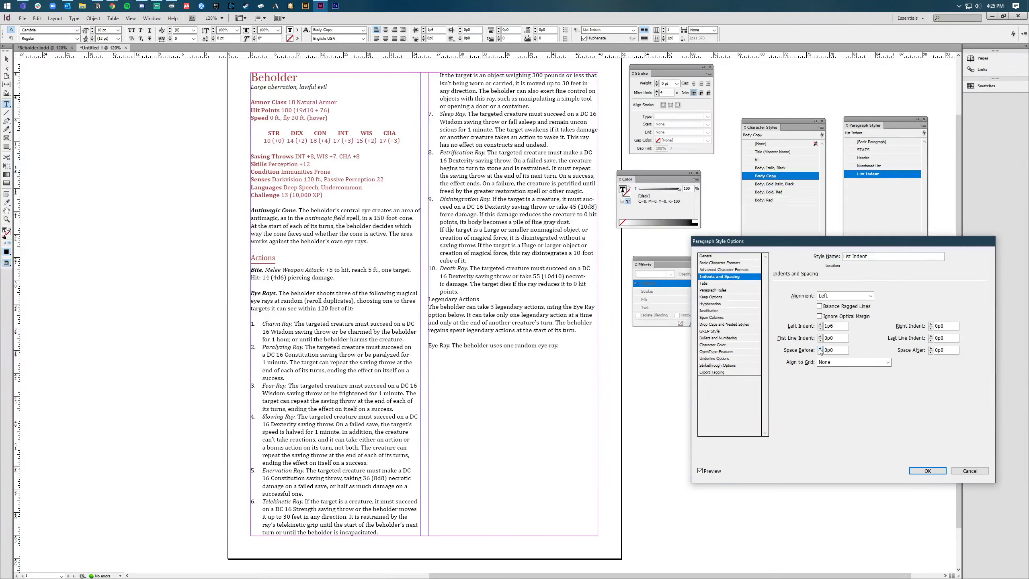
pyautogui.click(820, 348)
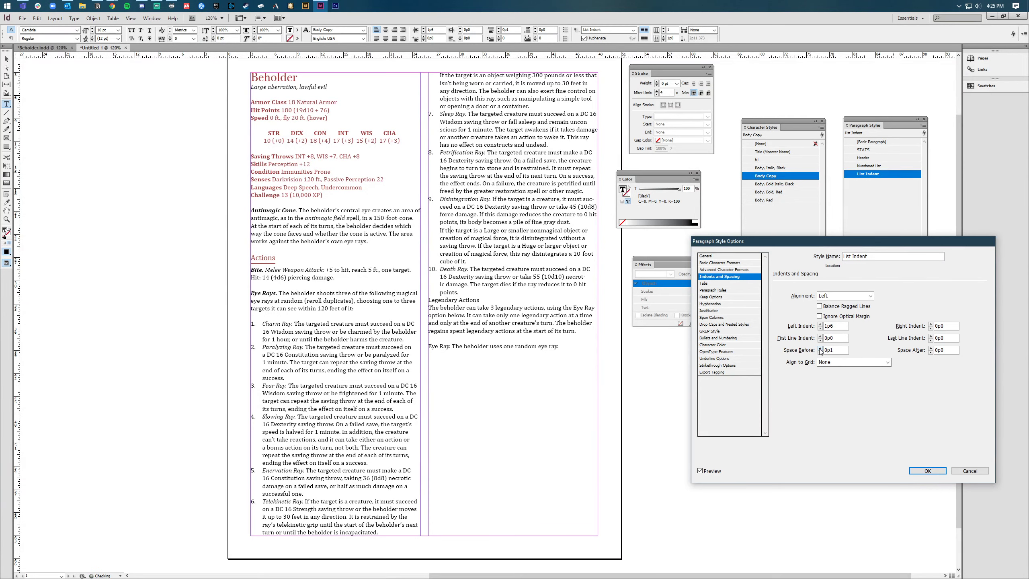
pyautogui.click(821, 348)
pyautogui.click(820, 348)
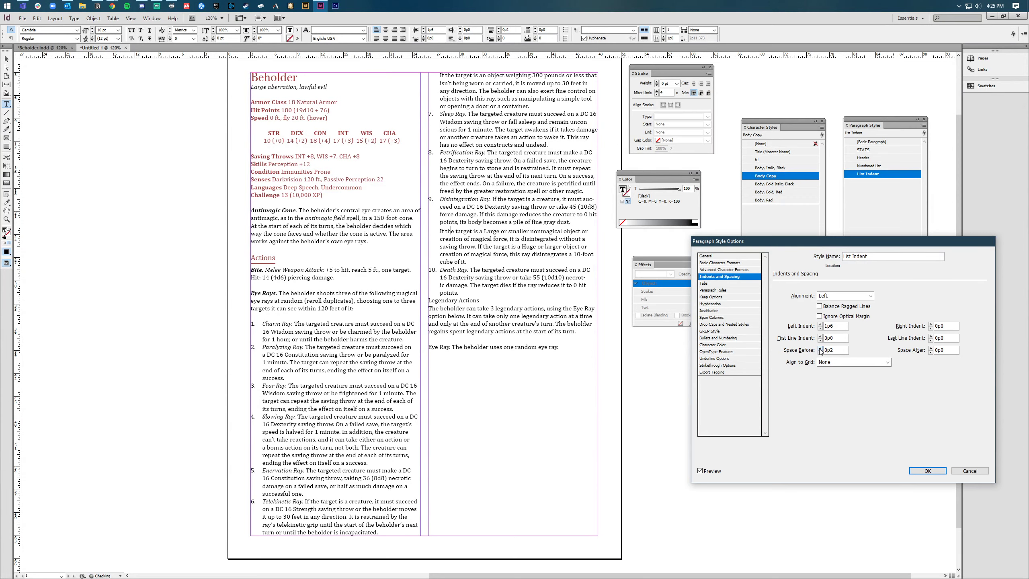
pyautogui.click(927, 470)
# Apply the h1 character style and the Header paragraph style to the "Legendary Actions" line
pyautogui.click(489, 240)
pyautogui.press('Down')
pyautogui.press('Down')
pyautogui.press('Down')
pyautogui.press('Down')
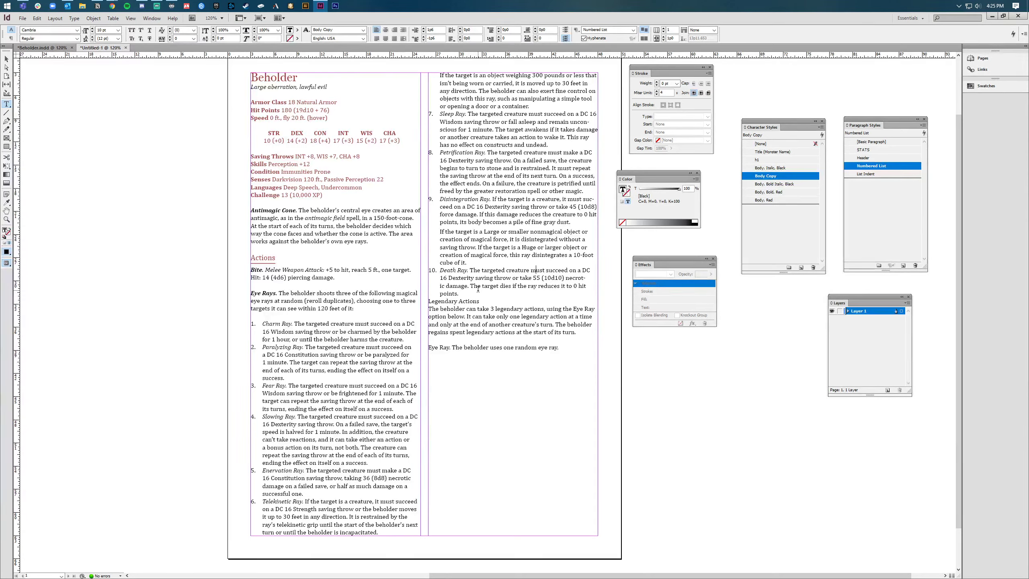
pyautogui.tripleClick(464, 302)
pyautogui.click(474, 305)
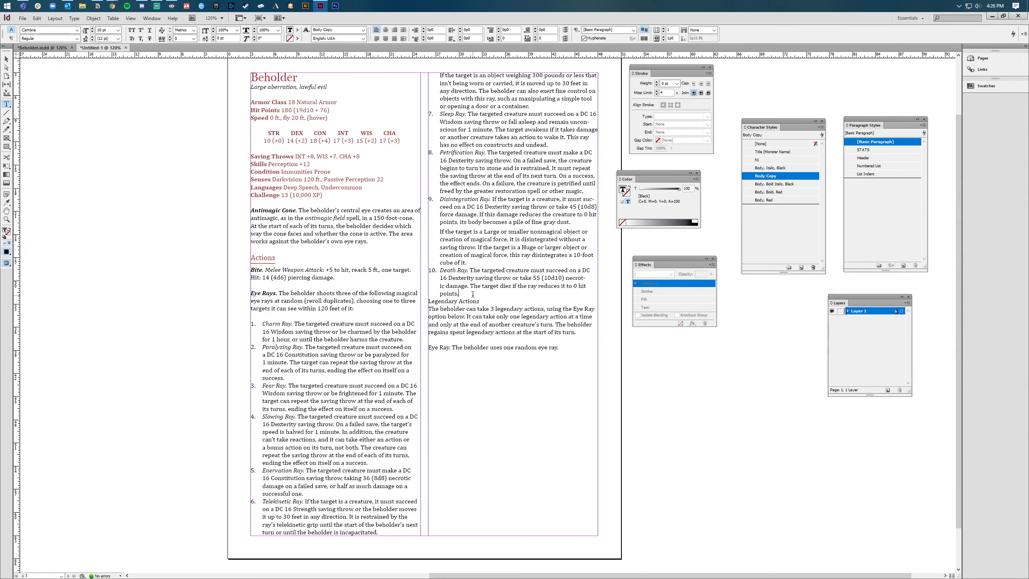
pyautogui.tripleClick(470, 306)
pyautogui.doubleClick(469, 302)
pyautogui.tripleClick(451, 301)
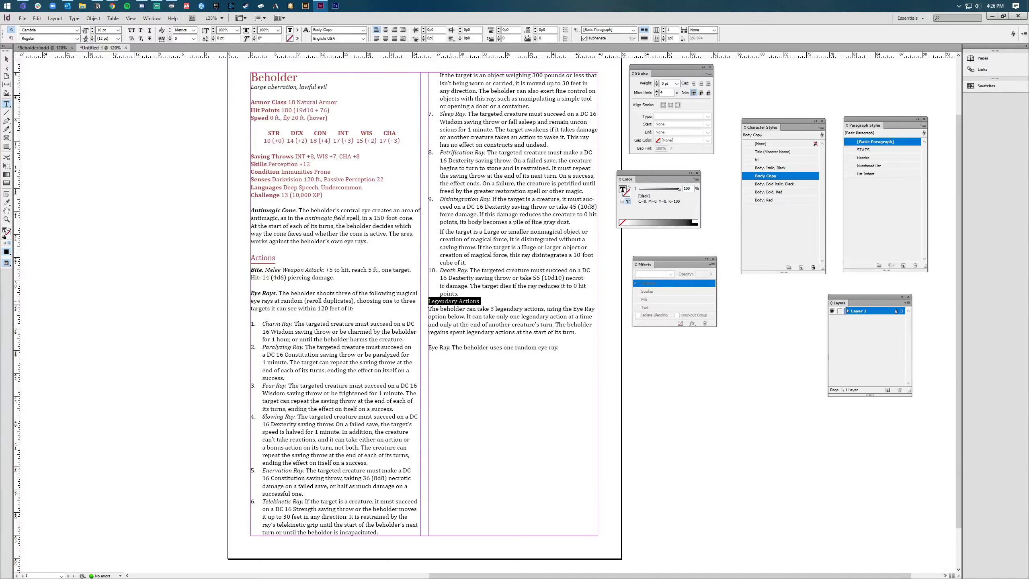
pyautogui.click(767, 160)
pyautogui.click(863, 158)
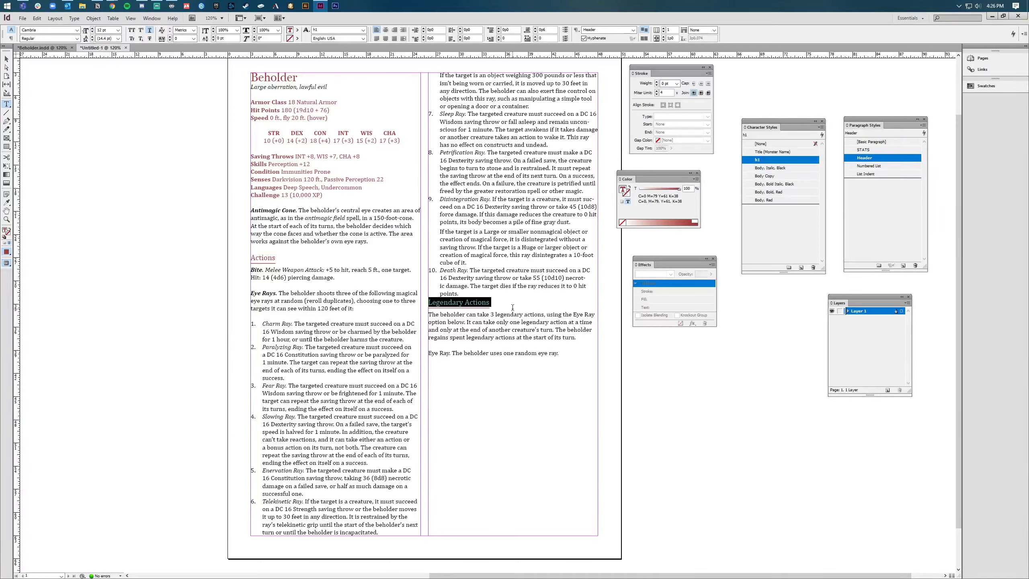
pyautogui.click(504, 295)
pyautogui.click(505, 293)
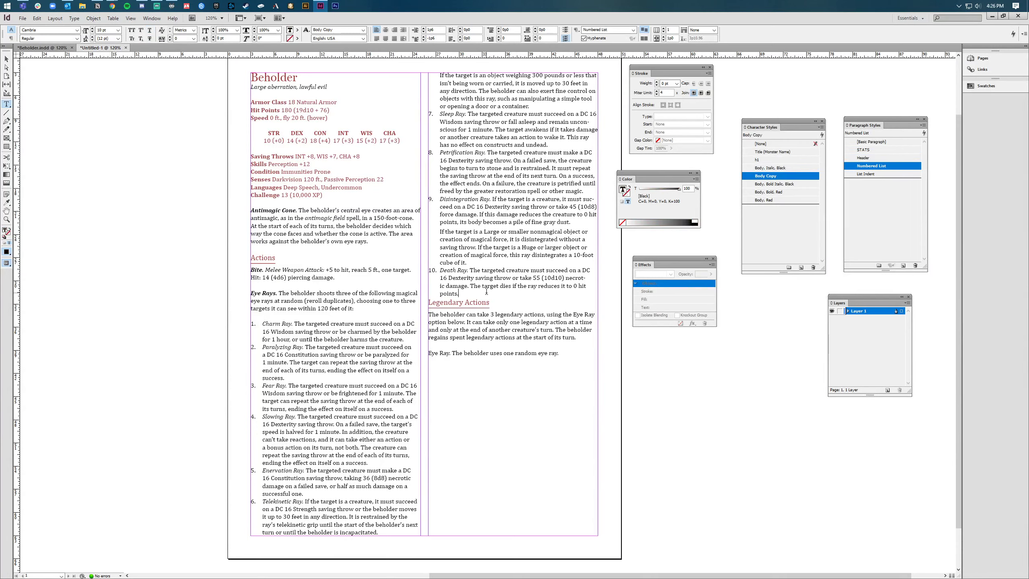
pyautogui.hotkey('ctrl', 'shift', 'End')
pyautogui.press('BackSpace')
pyautogui.press('Escape')
pyautogui.hotkey('ctrl', 'z')
# Insert an empty line in the Basic Paragraph style between the Death Ray entry and the "Legendary Actions" heading
pyautogui.click(473, 294)
pyautogui.press('Return')
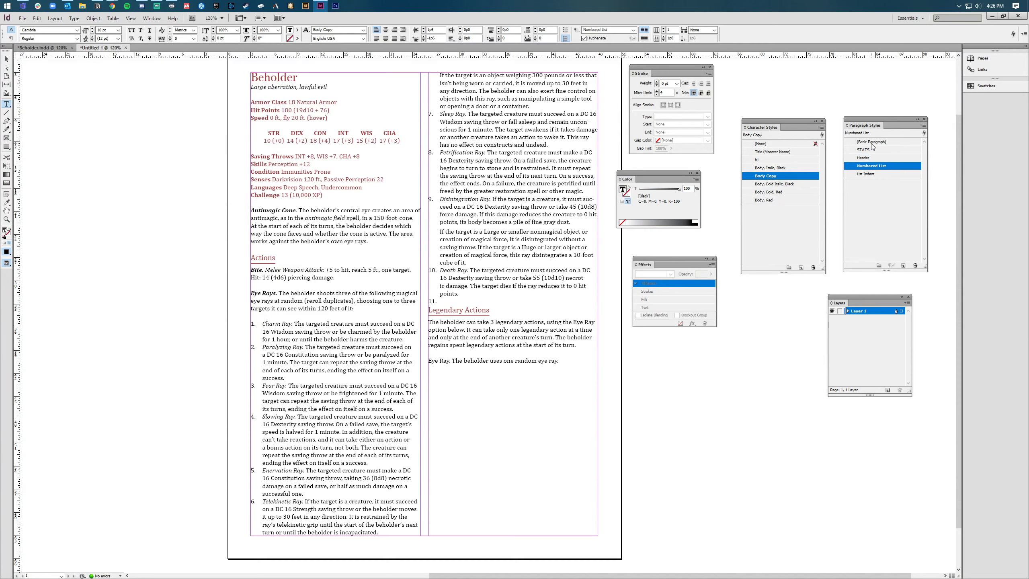
pyautogui.click(871, 142)
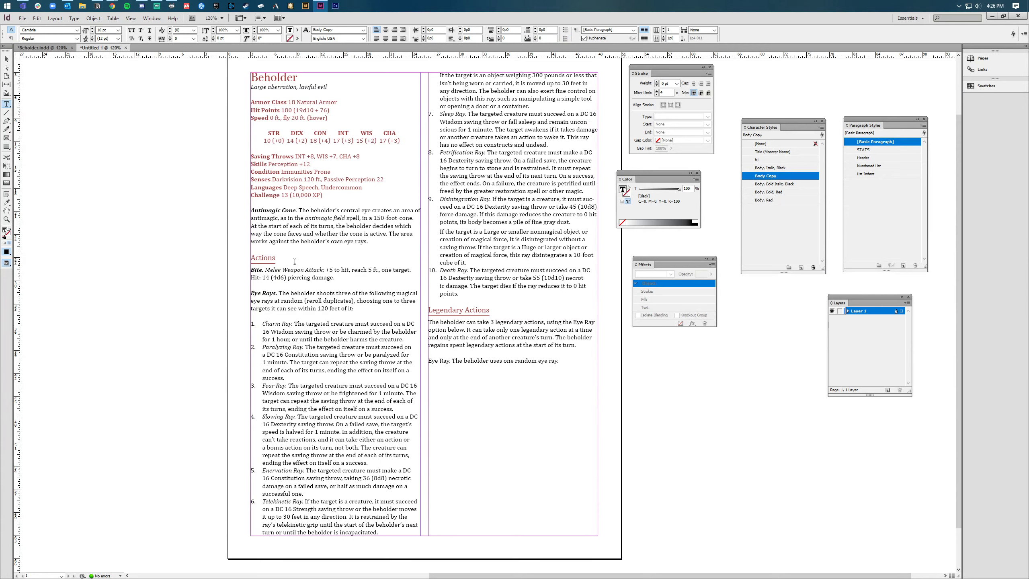
pyautogui.click(241, 242)
# Apply the Body, Bold Italic, Black character style to "Eye Ray." beneath the Legendary Actions paragraph
pyautogui.click(461, 339)
pyautogui.moveTo(452, 361); pyautogui.dragTo(429, 360)
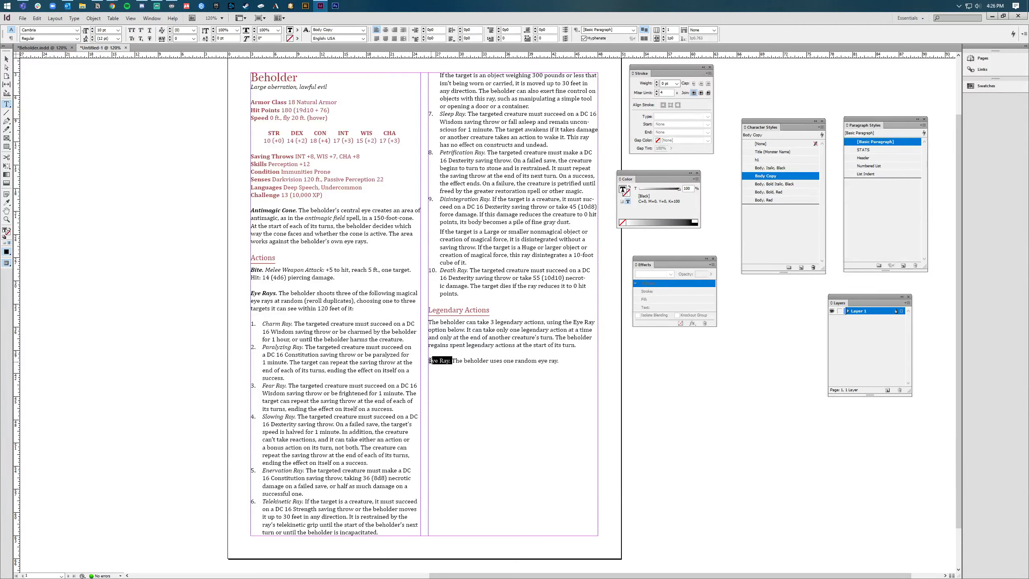
pyautogui.click(768, 185)
pyautogui.click(511, 439)
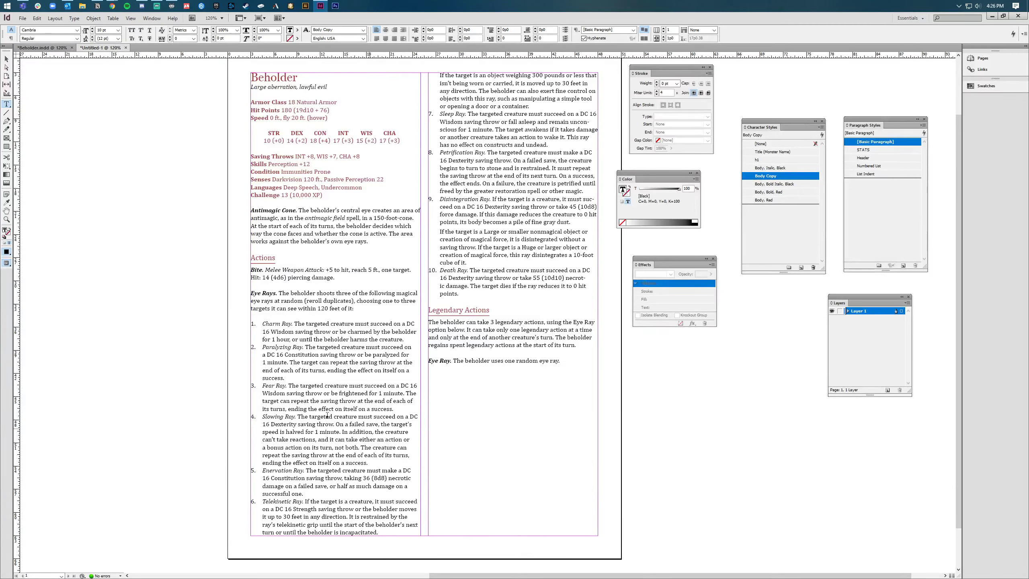
# Align all of the stat block text to the baseline grid
pyautogui.hotkey('ctrl', 'a')
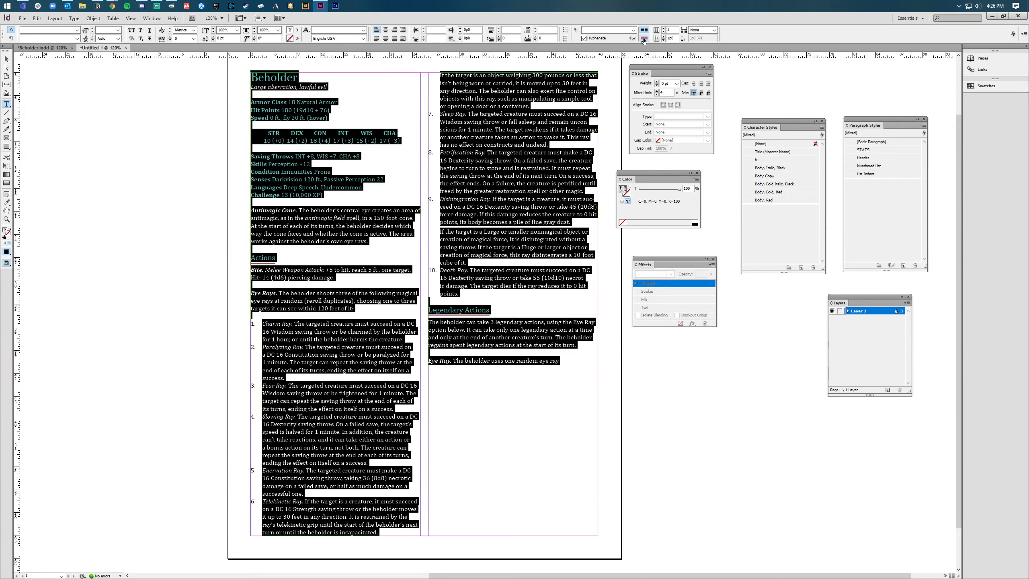
pyautogui.click(644, 40)
pyautogui.click(6, 59)
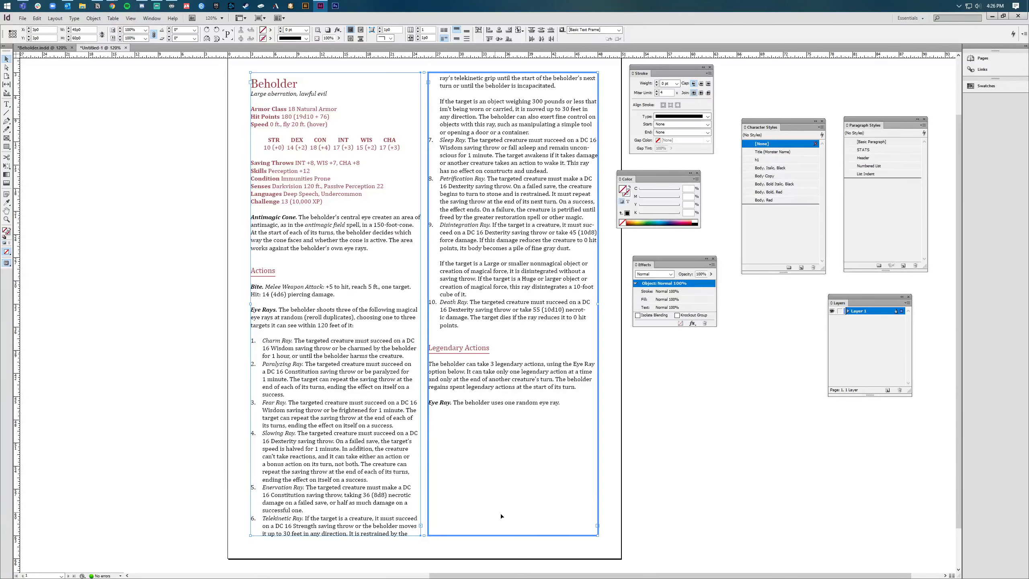
# Check the page layout in Preview mode and return to Normal view
pyautogui.click(738, 495)
pyautogui.press('w')
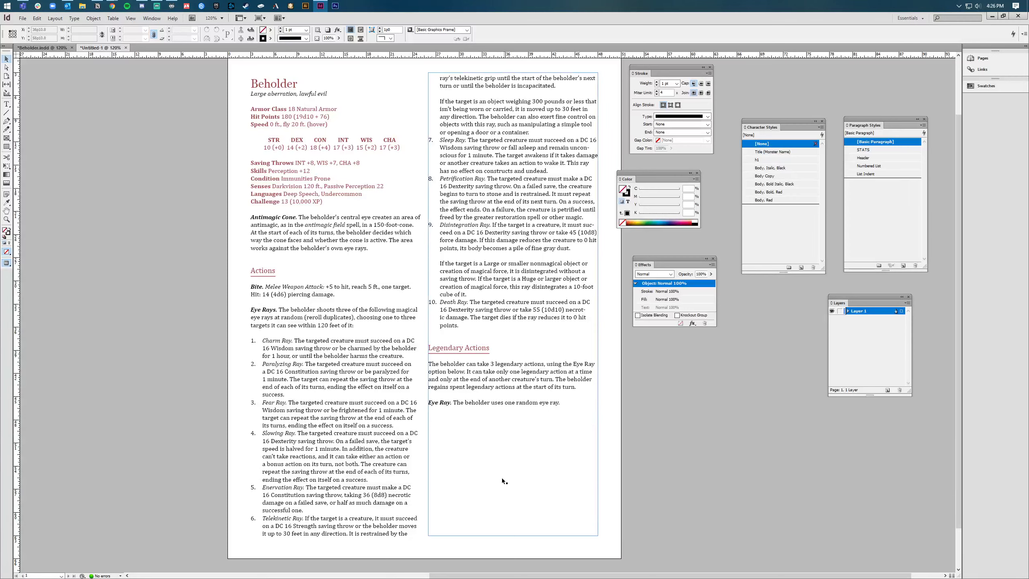
pyautogui.click(400, 377)
pyautogui.press('w')
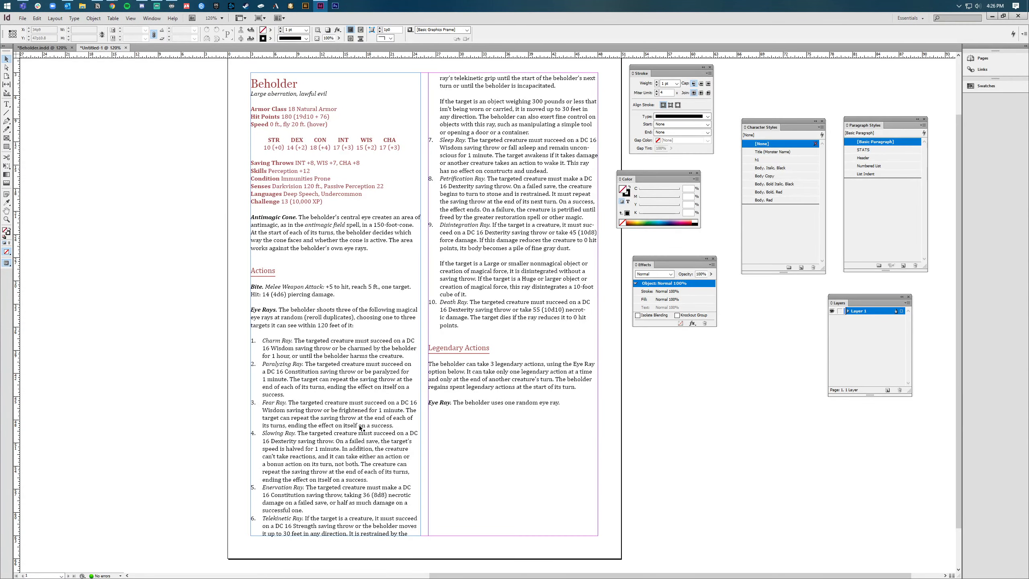
# Shorten both column text frames from below to about 52p0 high and lower the right column frame's top edge slightly
pyautogui.moveTo(338, 535); pyautogui.dragTo(335, 474)
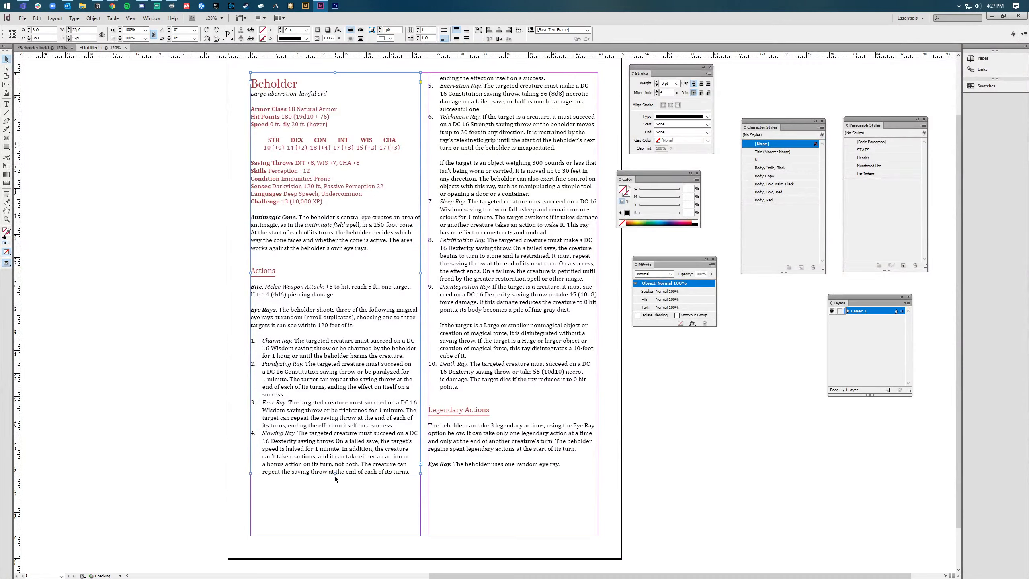
pyautogui.click(493, 529)
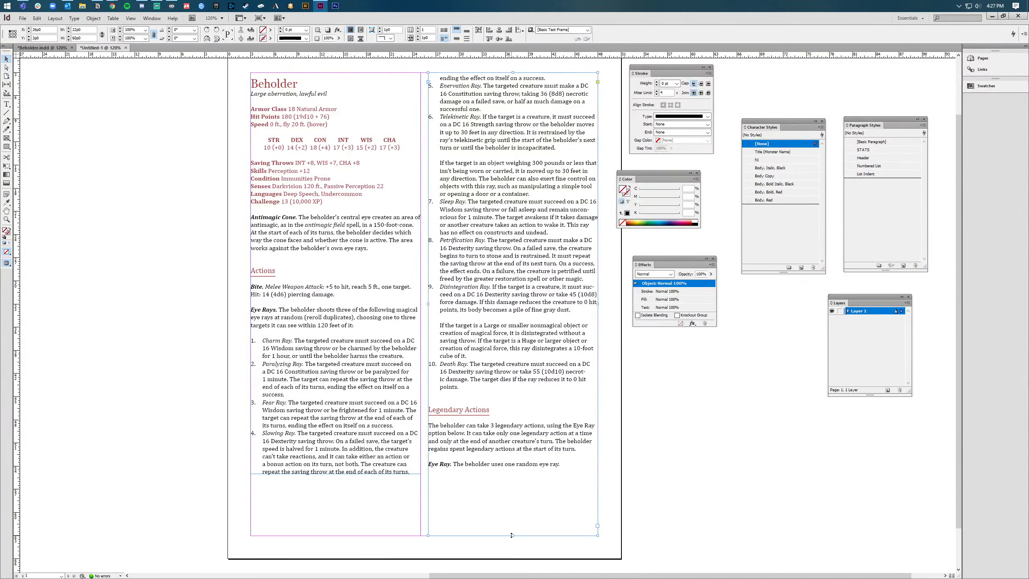
pyautogui.doubleClick(508, 533)
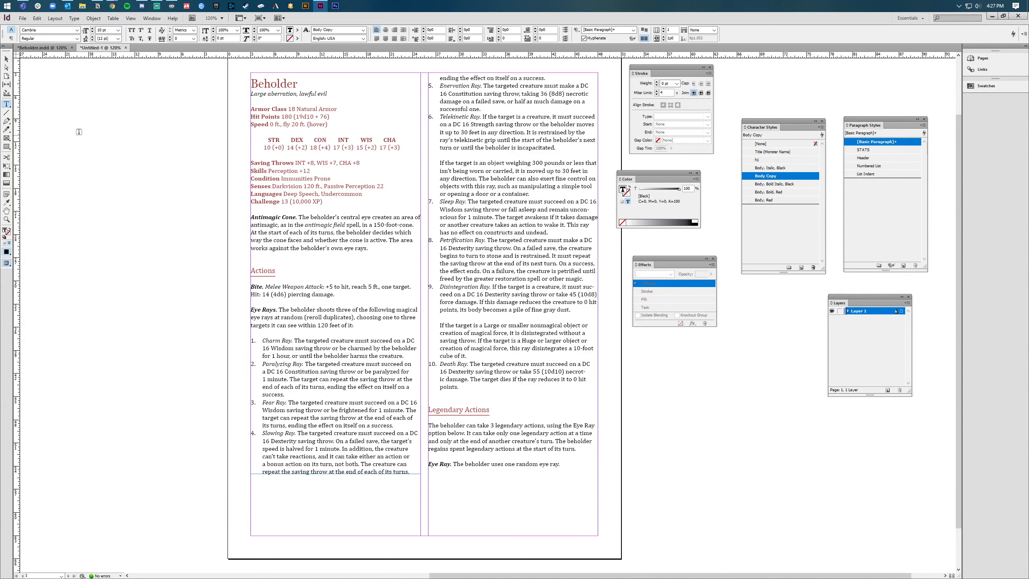
pyautogui.click(6, 59)
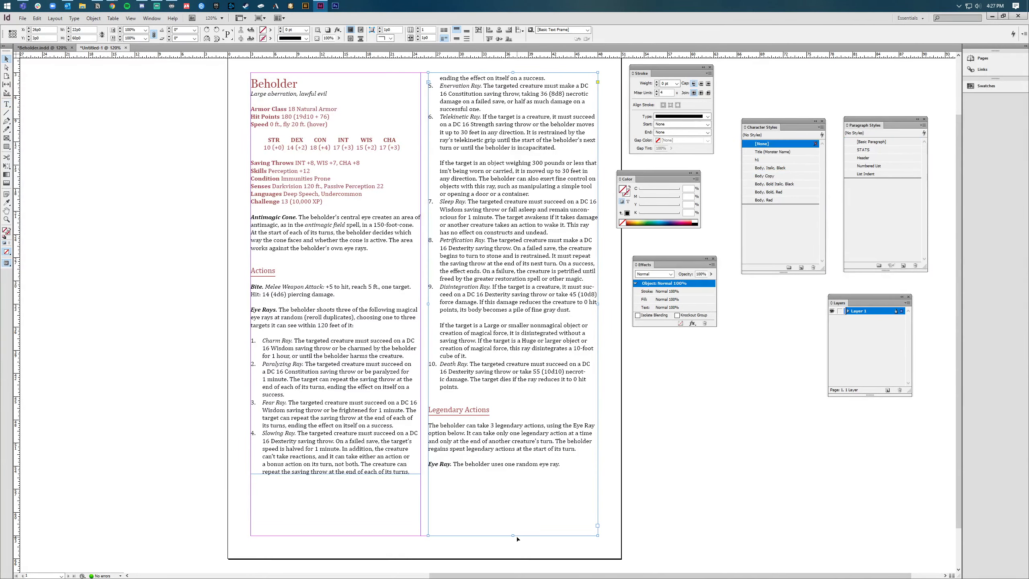
pyautogui.moveTo(513, 536); pyautogui.dragTo(513, 473)
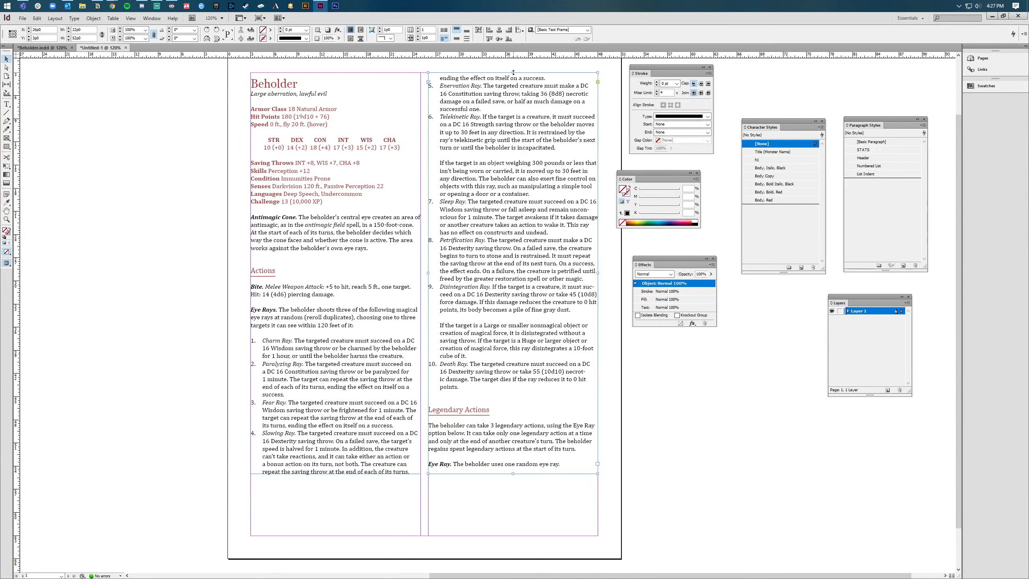
pyautogui.moveTo(513, 72); pyautogui.dragTo(515, 75)
pyautogui.click(602, 351)
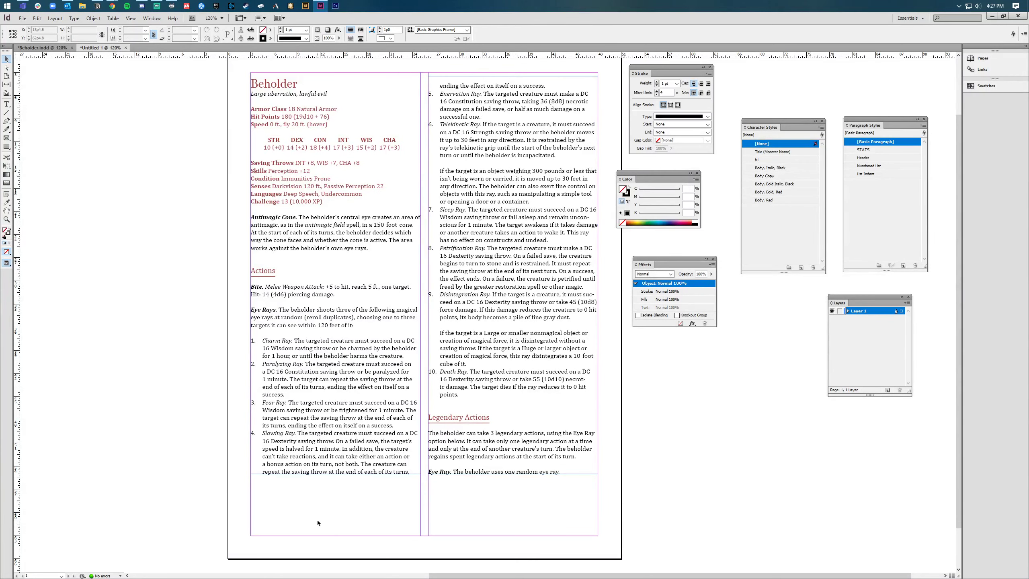
# Review the page layout in Preview mode and set the h1 character style's font size to 14 pt
pyautogui.press('w')
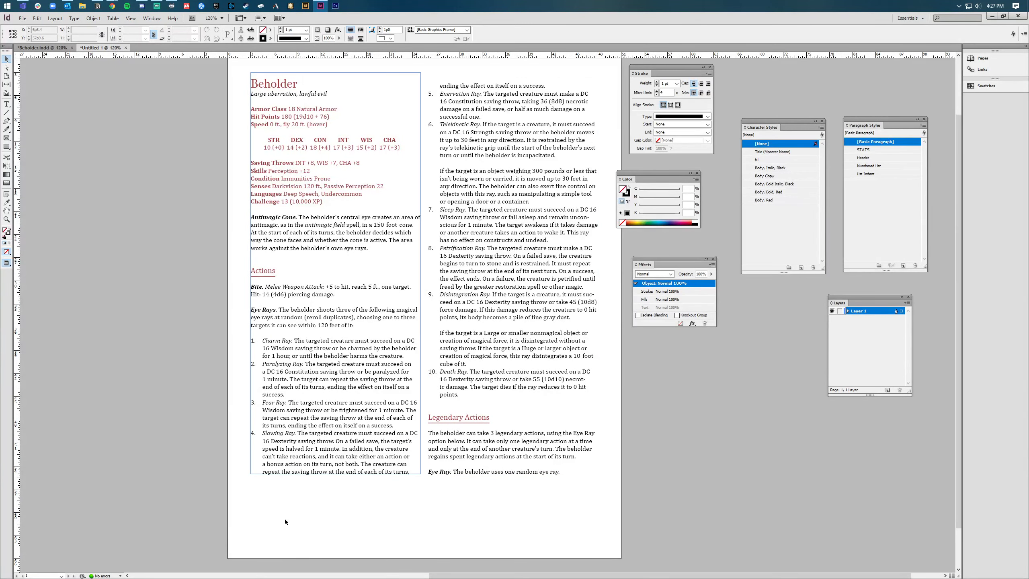
pyautogui.press('w')
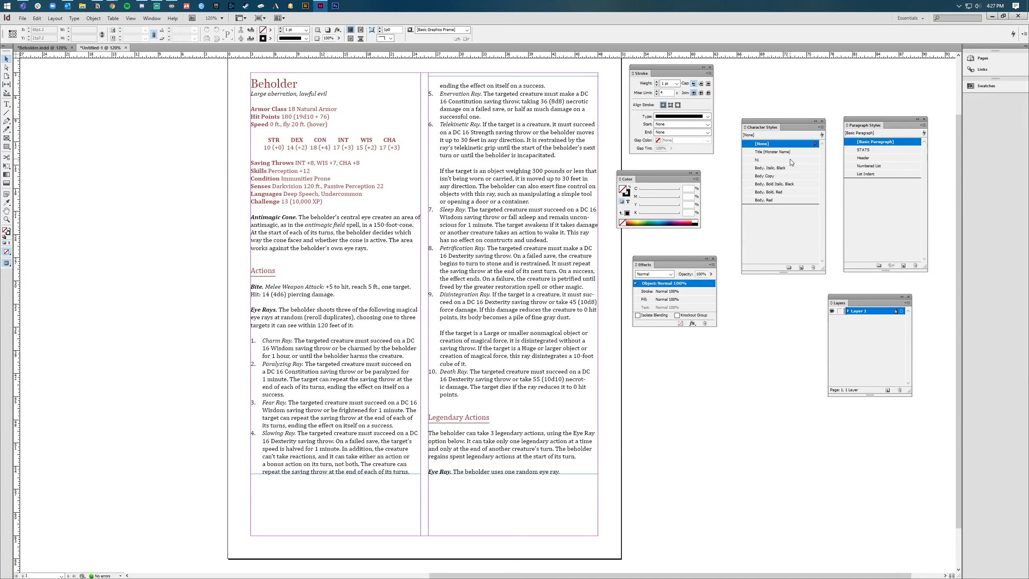
pyautogui.click(780, 160)
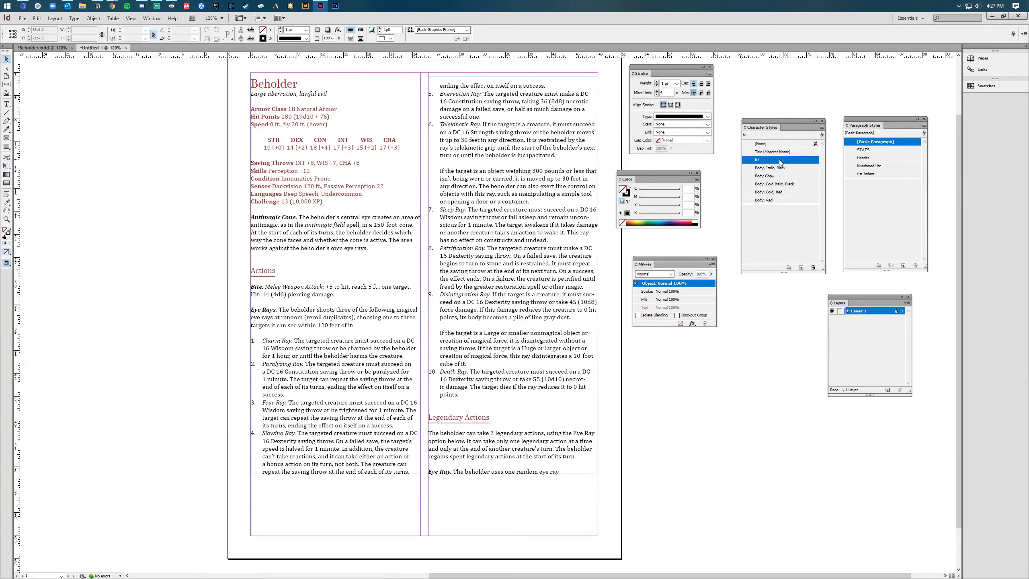
pyautogui.doubleClick(780, 160)
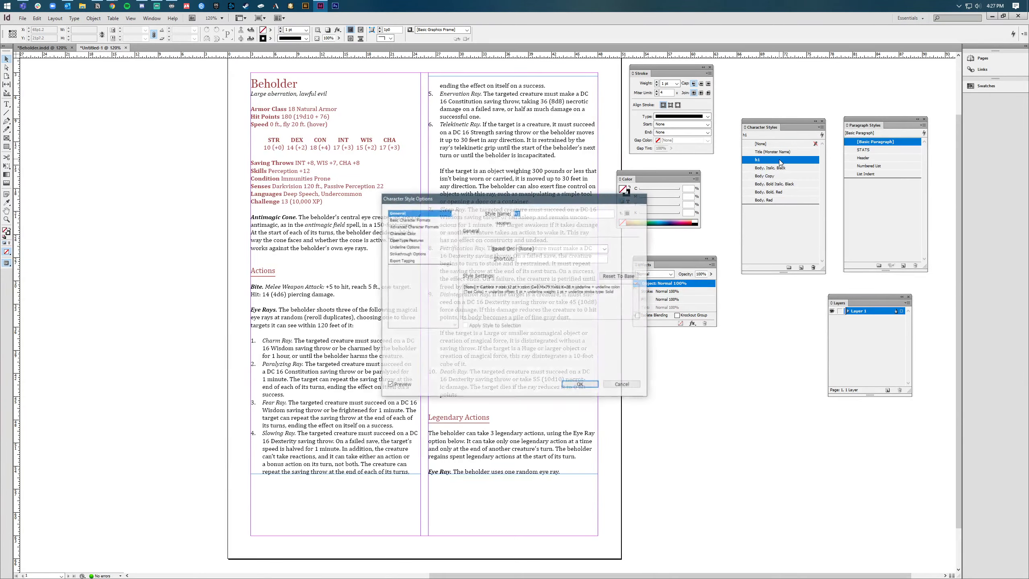
pyautogui.click(406, 220)
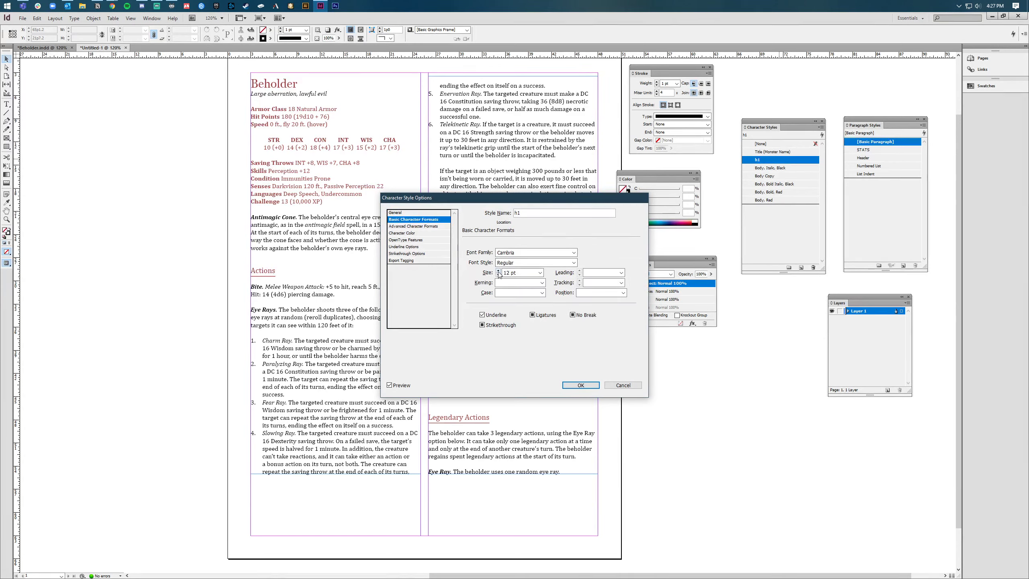
pyautogui.click(499, 271)
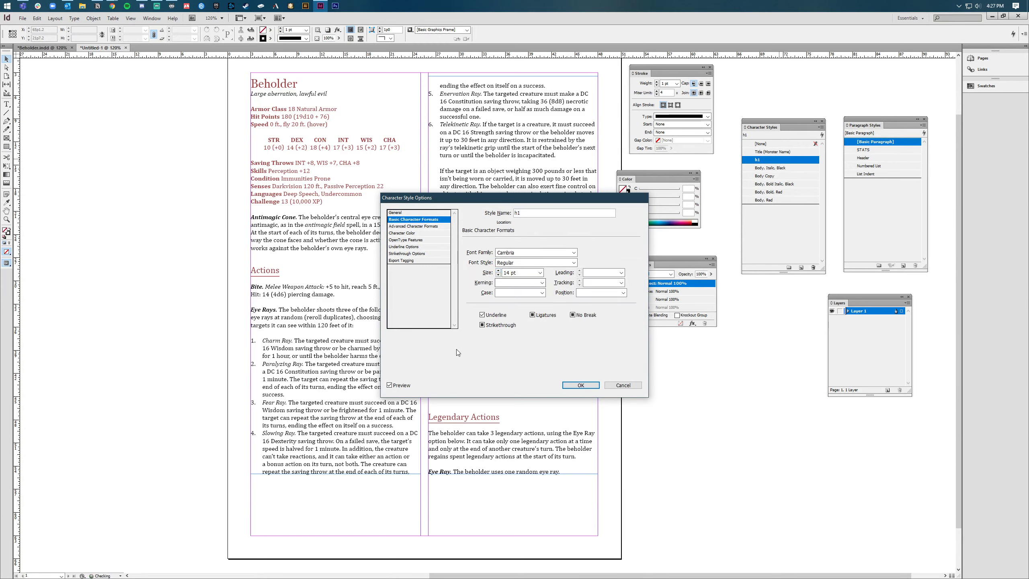
pyautogui.moveTo(454, 204); pyautogui.dragTo(585, 199)
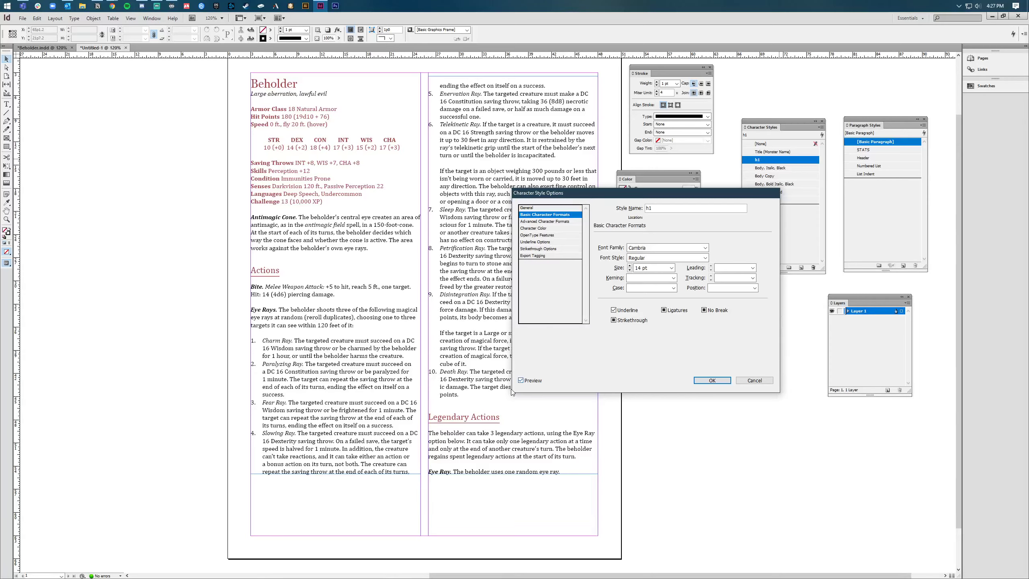
pyautogui.click(629, 266)
pyautogui.click(629, 266)
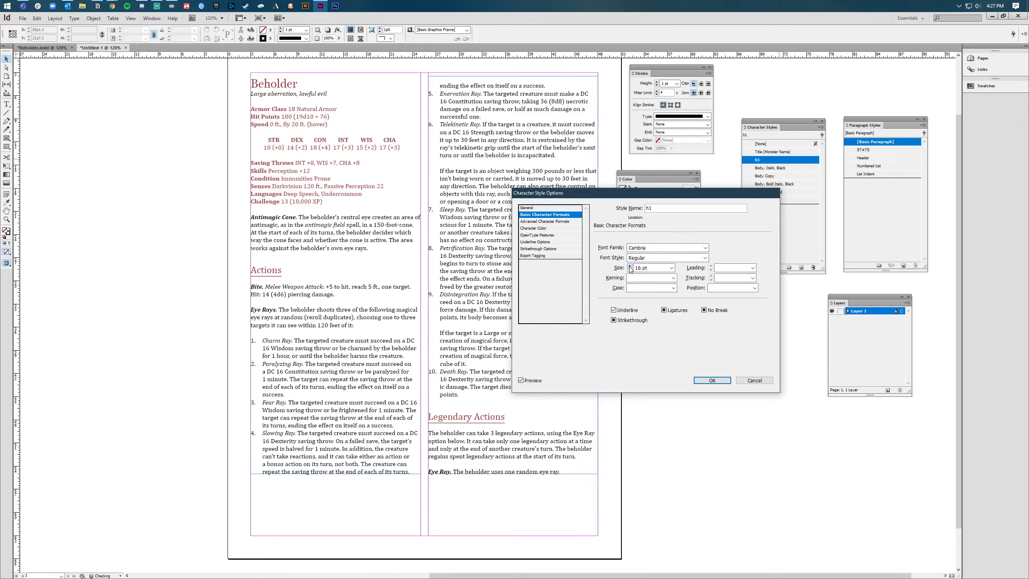
pyautogui.click(630, 266)
pyautogui.click(629, 266)
pyautogui.click(629, 267)
pyautogui.click(630, 266)
pyautogui.click(630, 266)
pyautogui.click(630, 266)
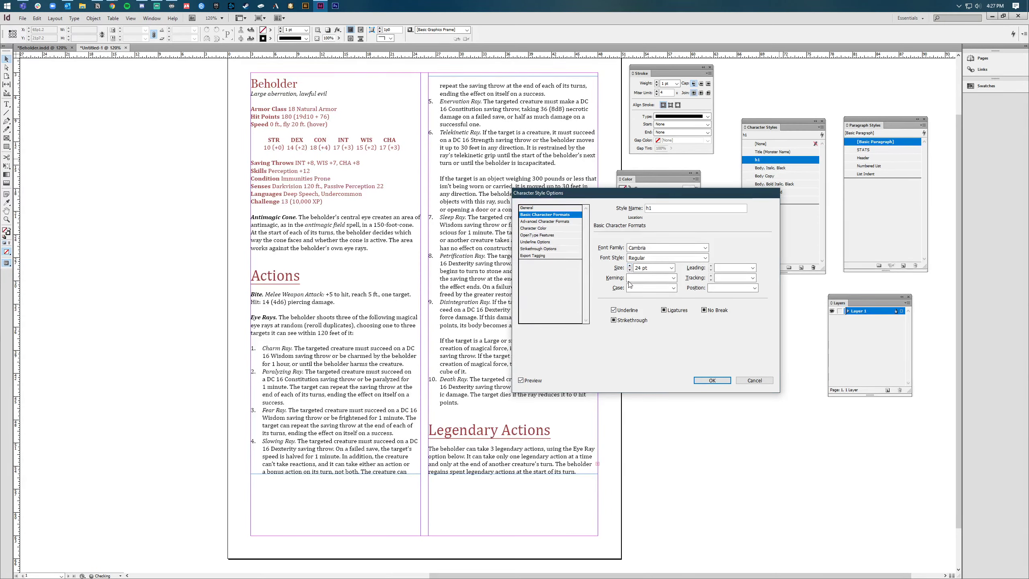
pyautogui.click(630, 270)
pyautogui.click(630, 270)
pyautogui.click(630, 270)
pyautogui.click(629, 270)
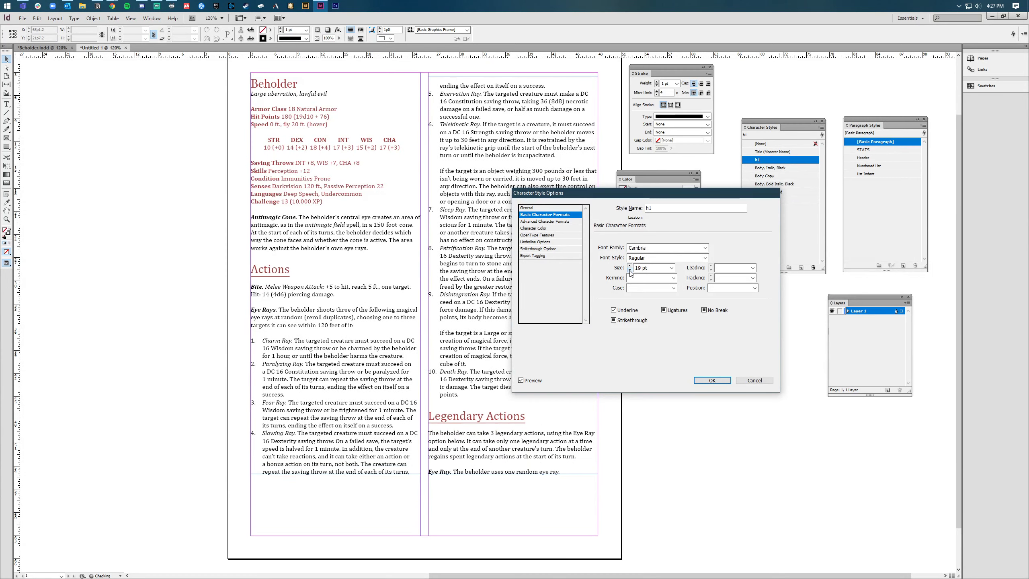
pyautogui.click(629, 270)
pyautogui.click(630, 270)
pyautogui.click(629, 271)
pyautogui.click(630, 270)
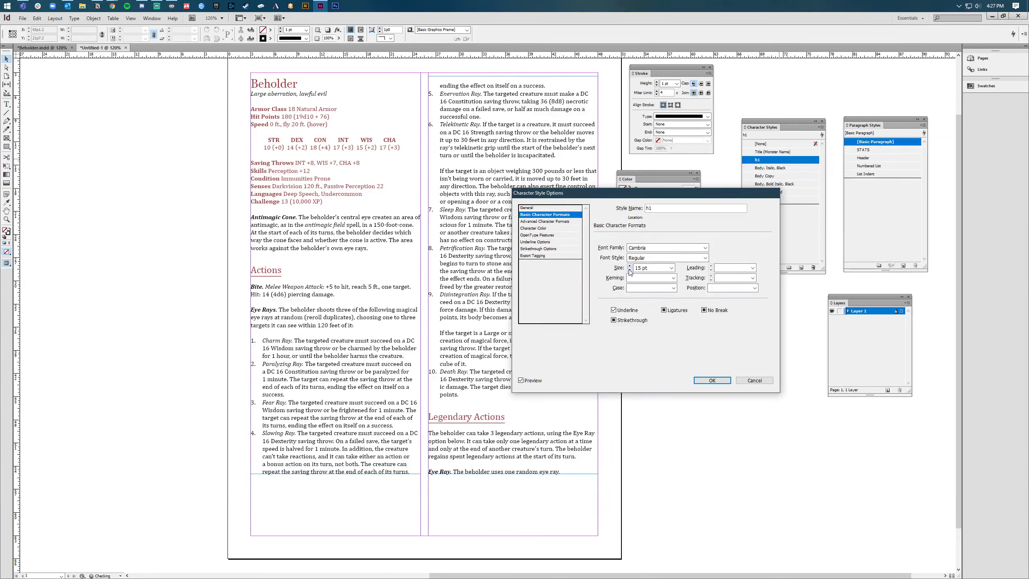
pyautogui.click(630, 271)
pyautogui.click(710, 380)
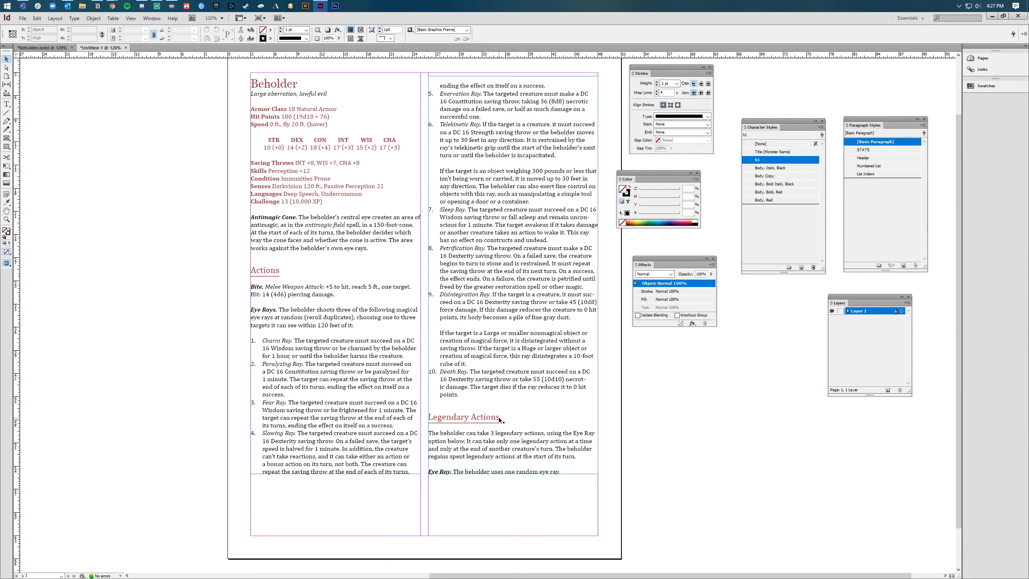
pyautogui.click(348, 376)
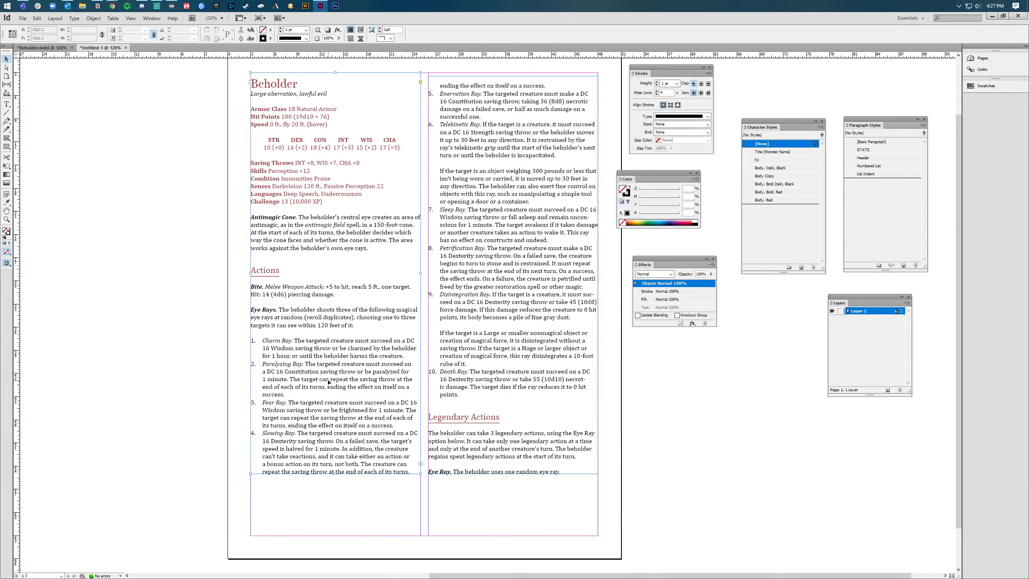
pyautogui.tripleClick(271, 219)
pyautogui.click(282, 215)
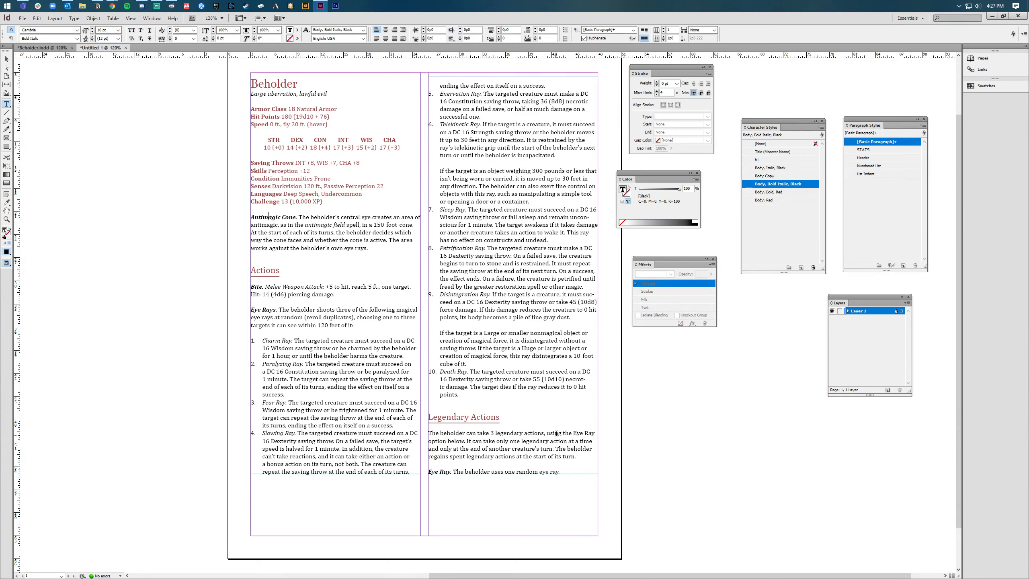
pyautogui.click(616, 440)
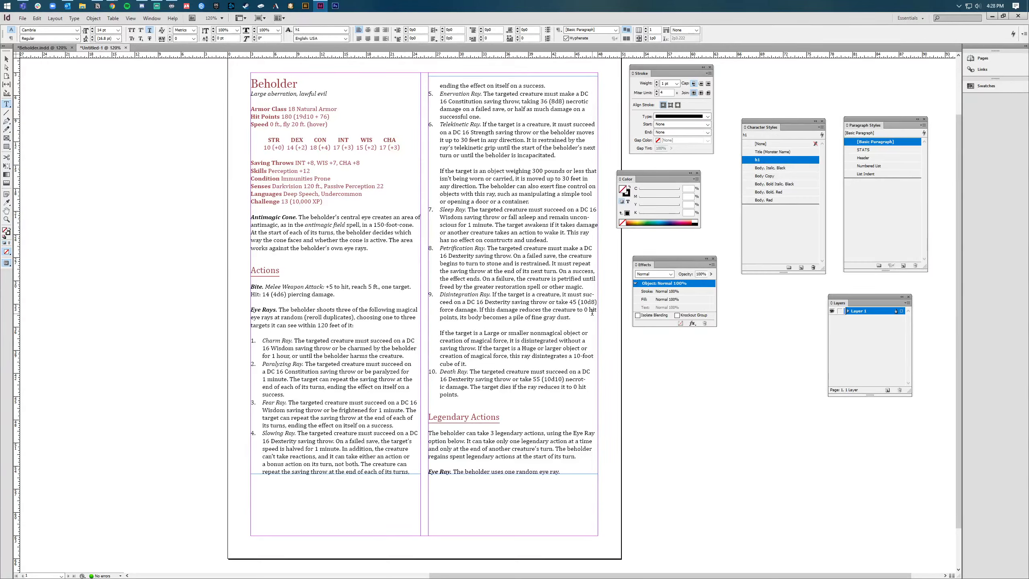
pyautogui.click(505, 348)
pyautogui.click(358, 317)
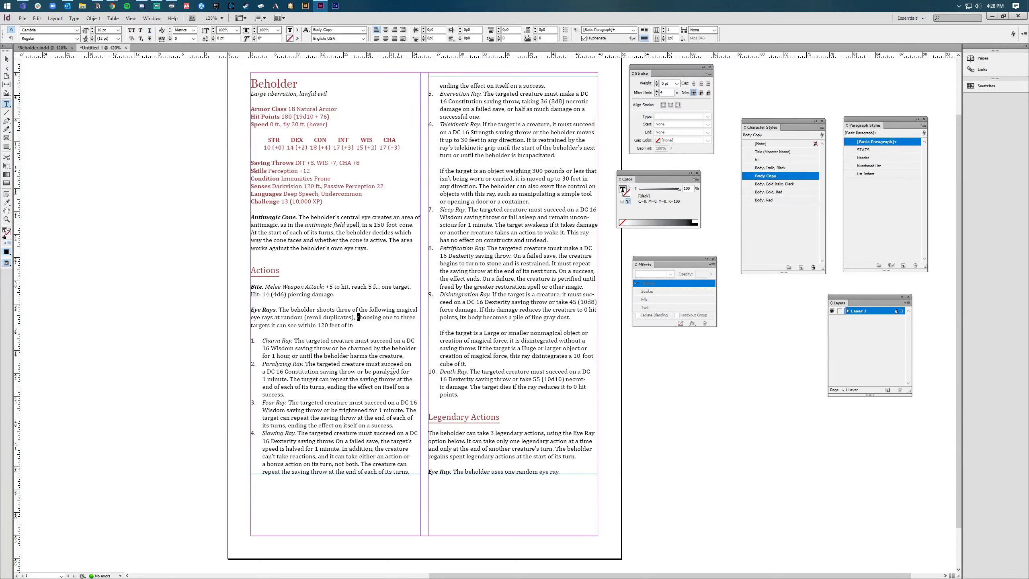
# Select both column text frames and group them
pyautogui.click(6, 59)
pyautogui.click(130, 147)
pyautogui.click(378, 232)
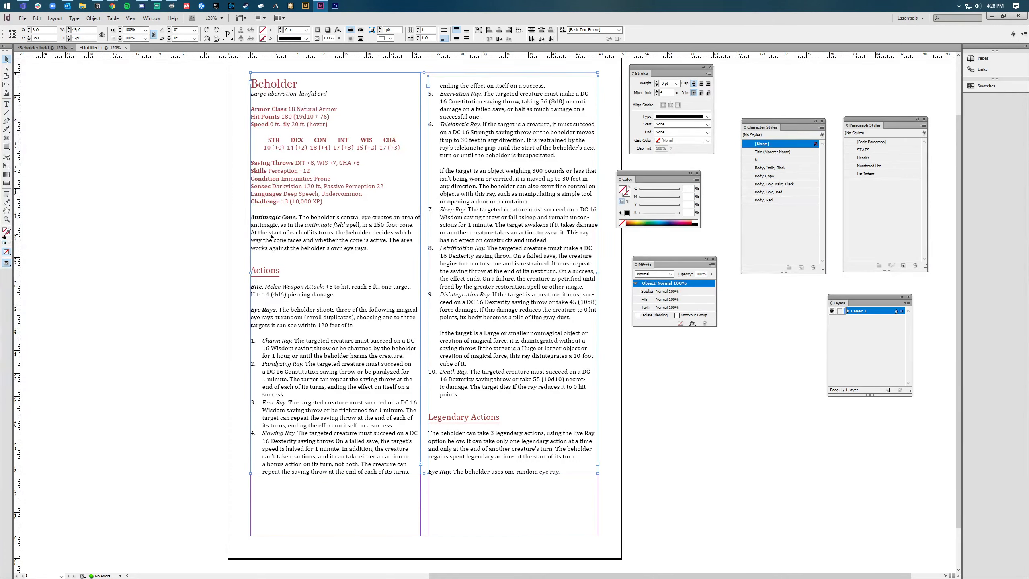
pyautogui.click(309, 216)
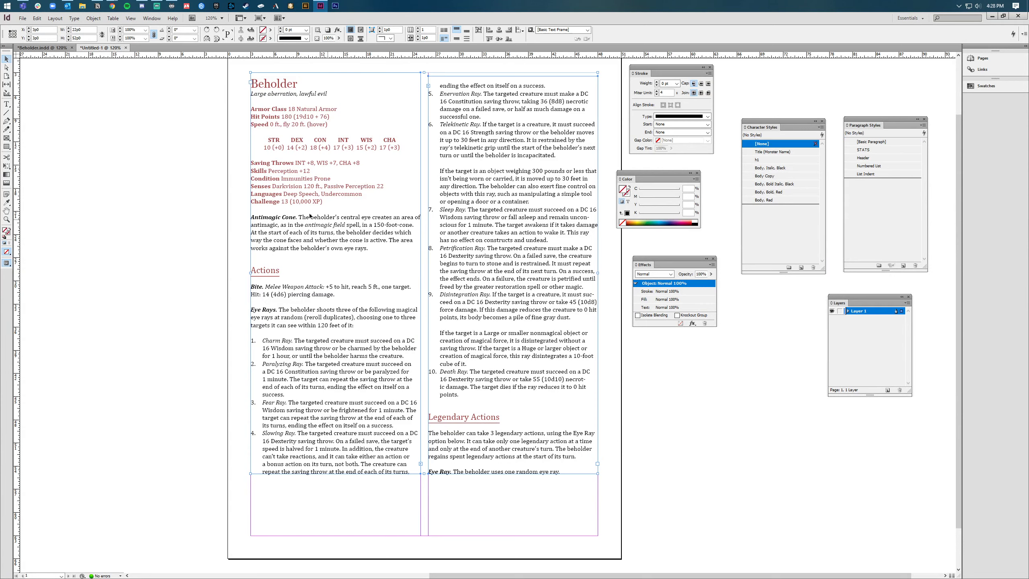
pyautogui.click(378, 232)
pyautogui.hotkey('ctrl', 'g')
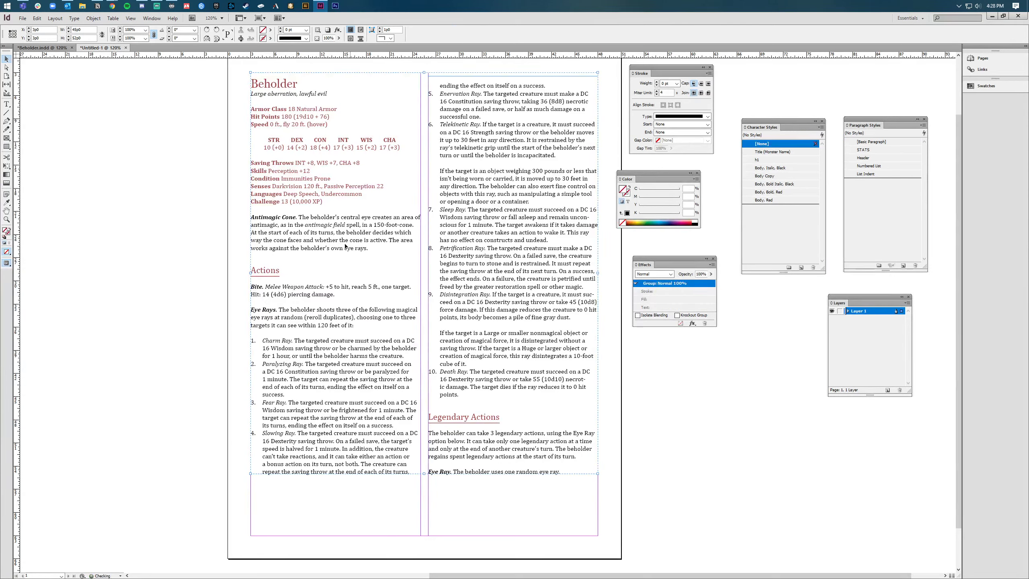
pyautogui.click(140, 245)
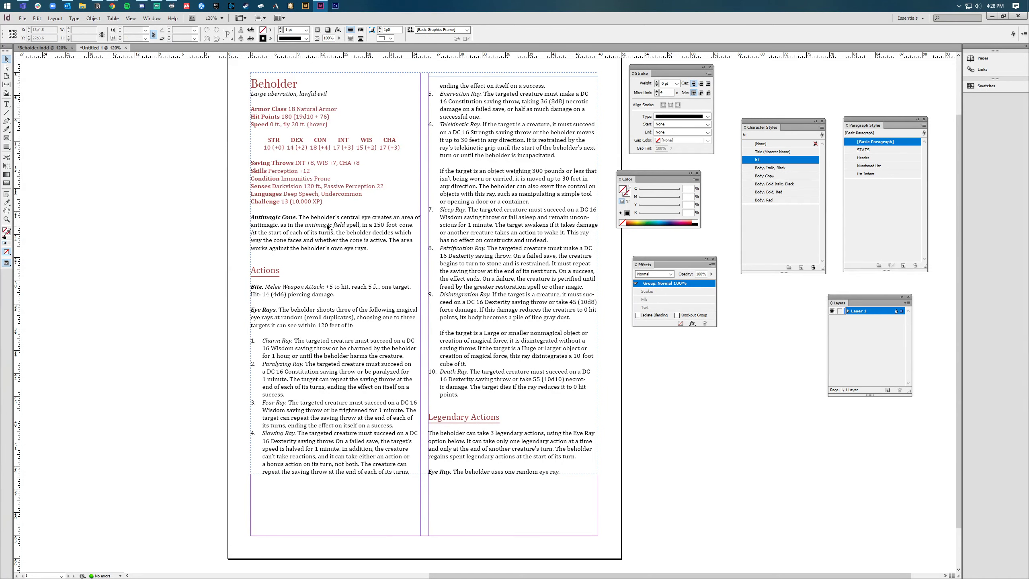
pyautogui.click(525, 390)
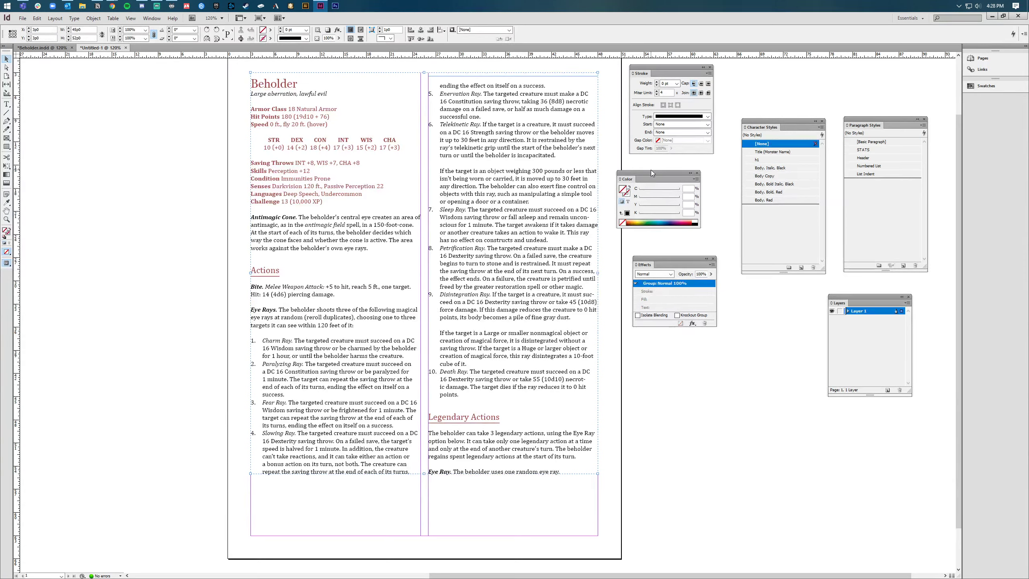
# Draw a rectangle about 46 by 54 picas around the stat block text and swap its fill and stroke
pyautogui.moveTo(652, 171); pyautogui.dragTo(672, 173)
pyautogui.click(123, 203)
pyautogui.click(7, 147)
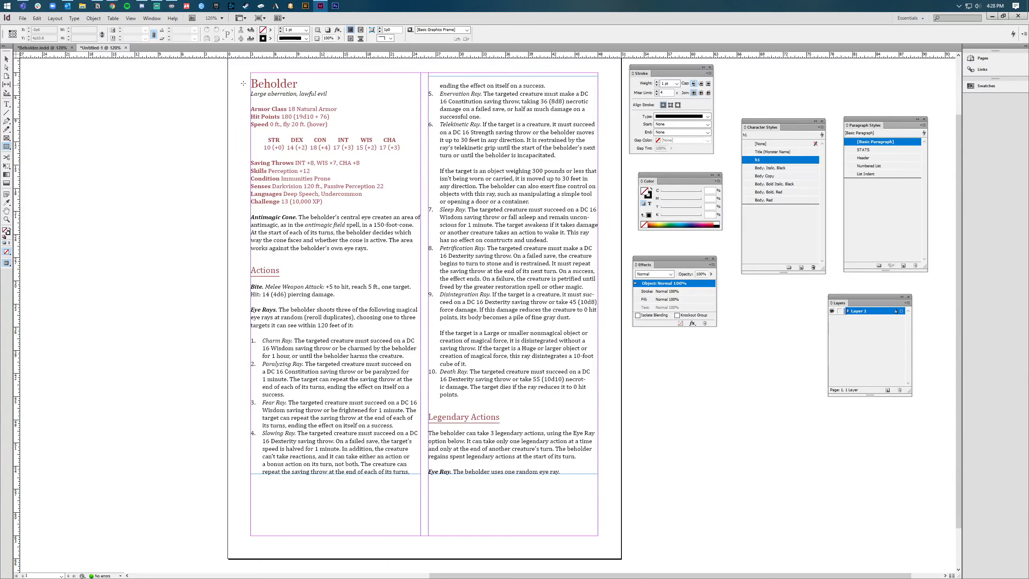
pyautogui.moveTo(245, 67); pyautogui.dragTo(604, 482)
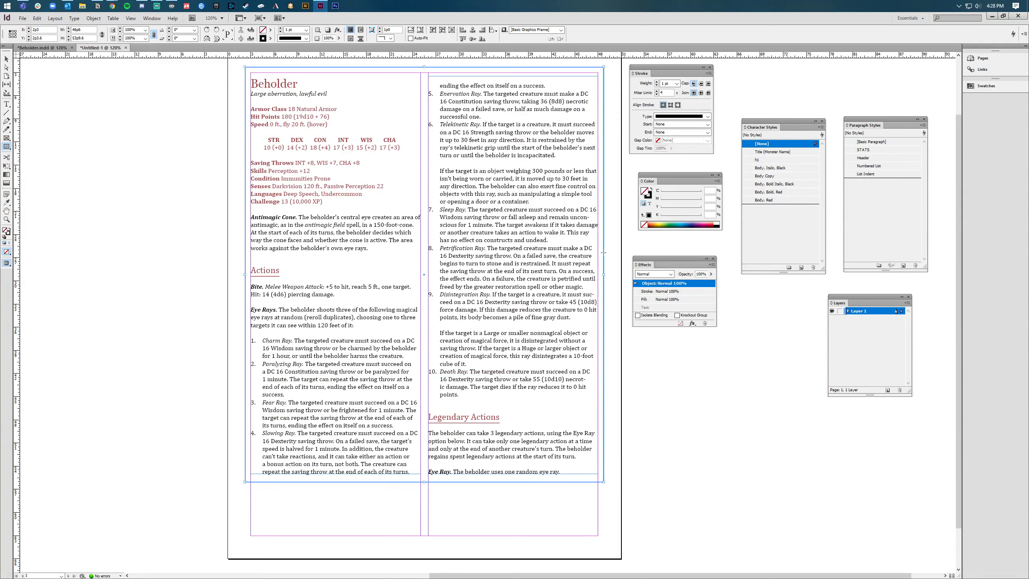
pyautogui.click(650, 192)
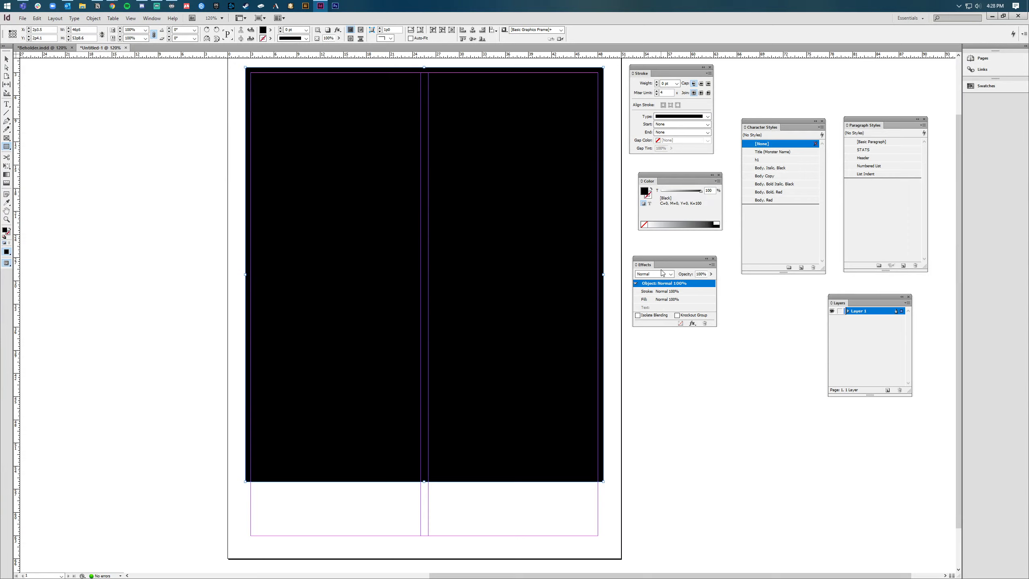
# Set the rectangle's fill to a pale CMYK parchment colour, C 3, M 8, Y 13, K 0, using the D&D Beyond page as reference
pyautogui.click(715, 181)
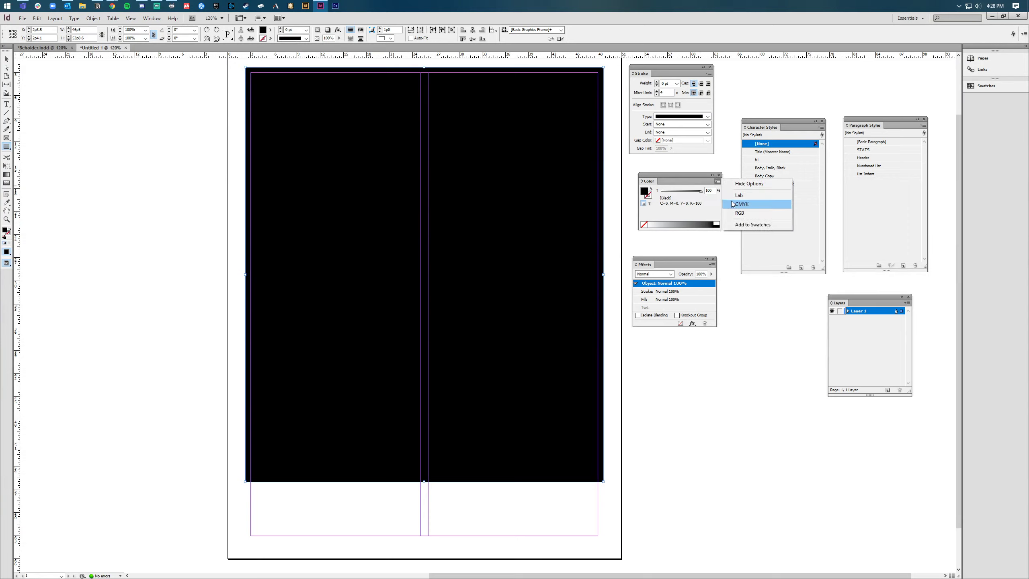
pyautogui.click(757, 202)
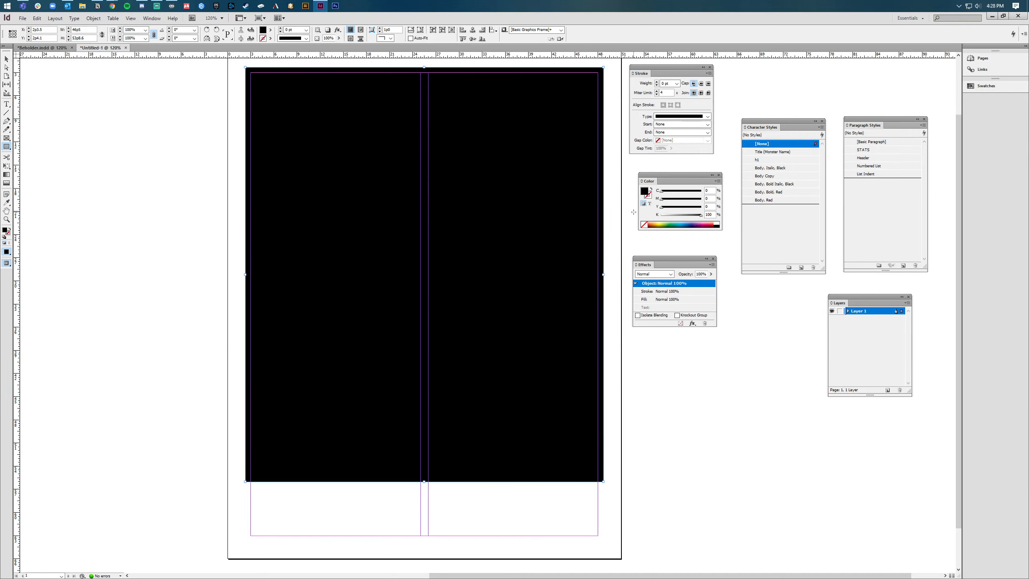
pyautogui.hotkey('alt', 'Tab')
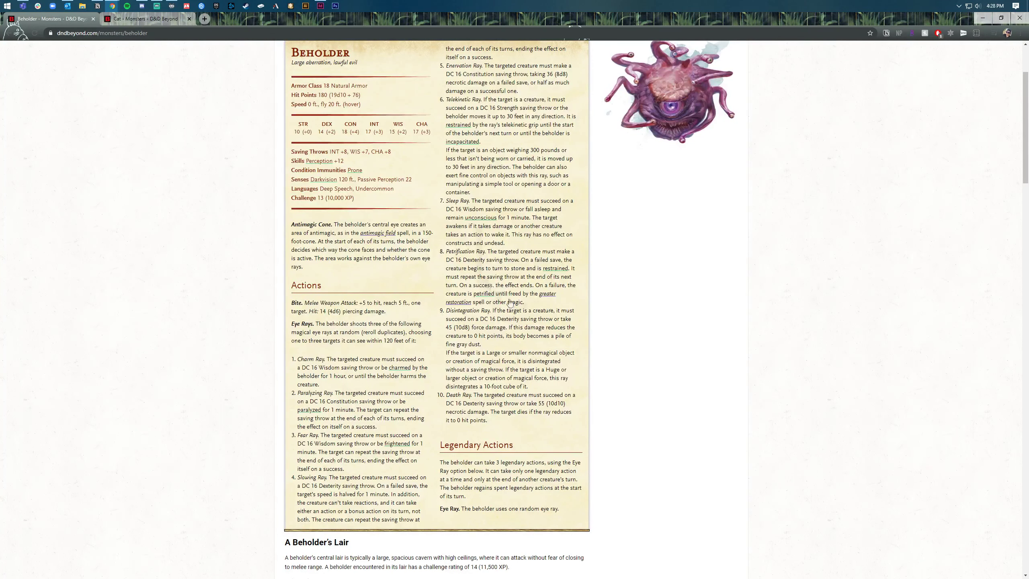
pyautogui.hotkey('alt', 'Tab')
pyautogui.click(665, 223)
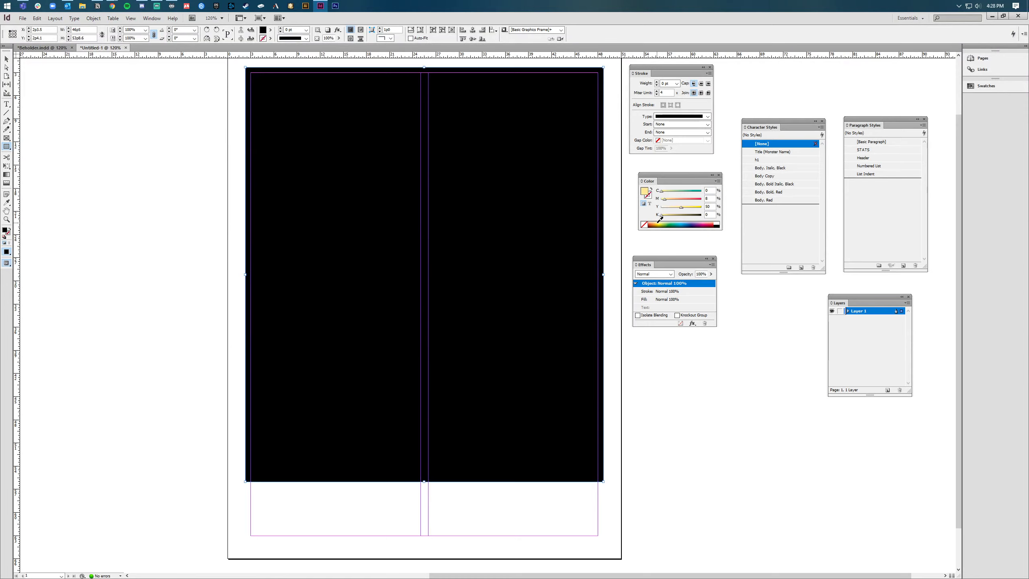
pyautogui.moveTo(681, 210); pyautogui.dragTo(671, 211)
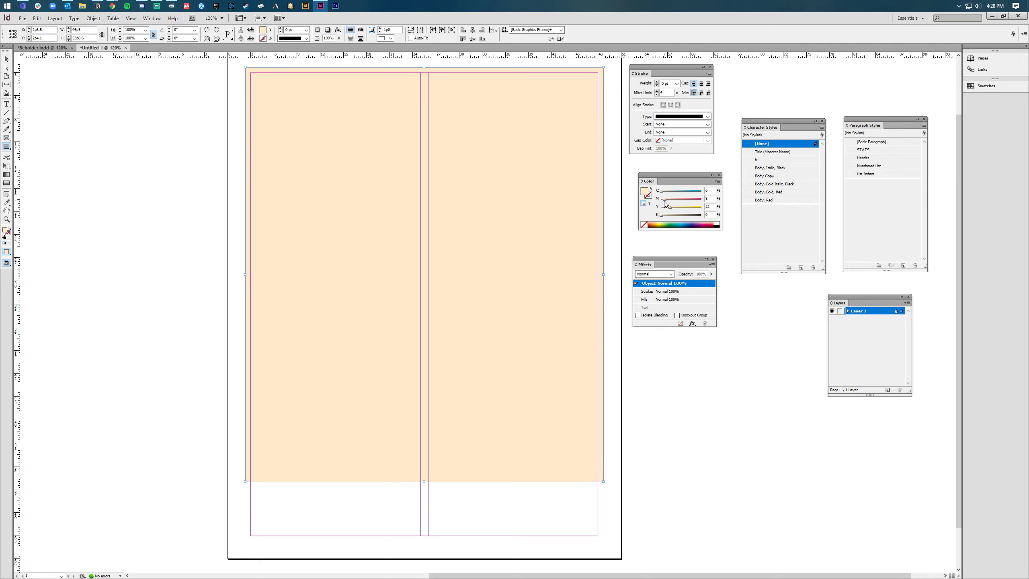
pyautogui.moveTo(663, 194); pyautogui.dragTo(665, 194)
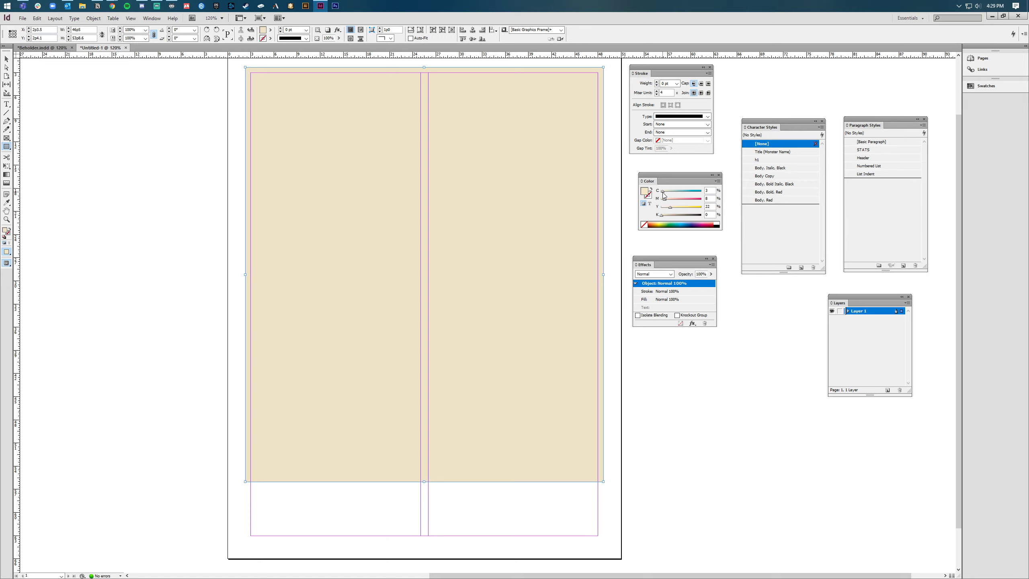
pyautogui.moveTo(670, 206)
pyautogui.mouseDown()
pyautogui.moveTo(661, 219)
pyautogui.moveTo(667, 210)
pyautogui.mouseUp()
# Send the parchment-coloured rectangle behind the grouped stat block text
pyautogui.click(6, 60)
pyautogui.click(188, 100)
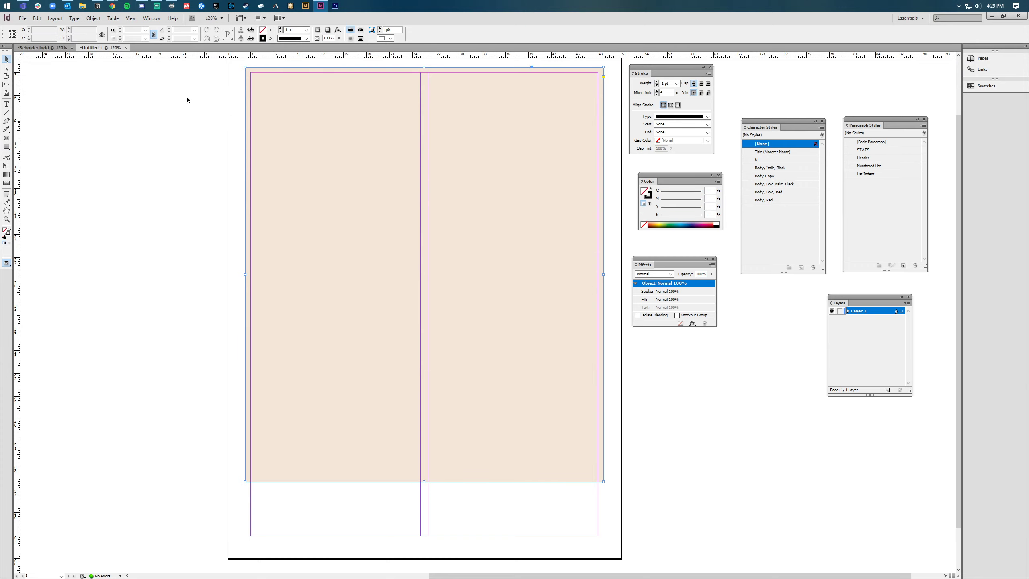
pyautogui.click(381, 248)
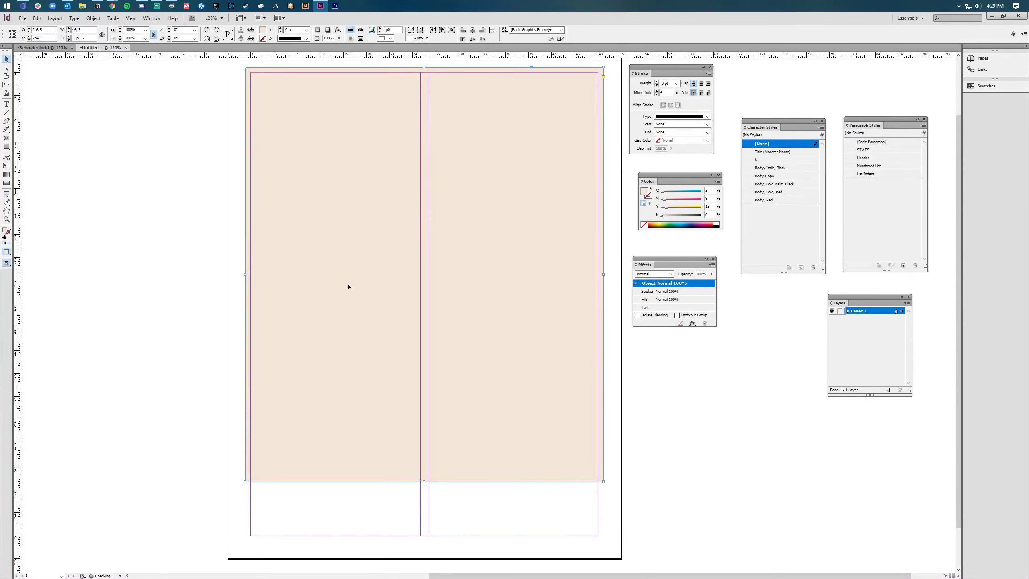
pyautogui.click(135, 304)
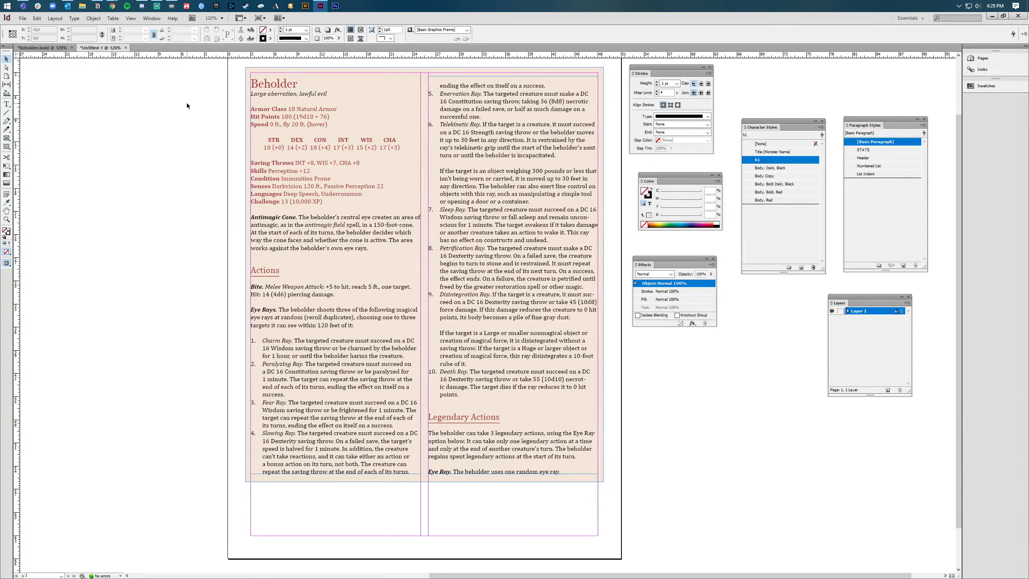
# Align the vertical centres of the grouped text and the background rectangle
pyautogui.click(311, 157)
pyautogui.keyDown('shift'); pyautogui.click(318, 131); pyautogui.keyUp('shift')
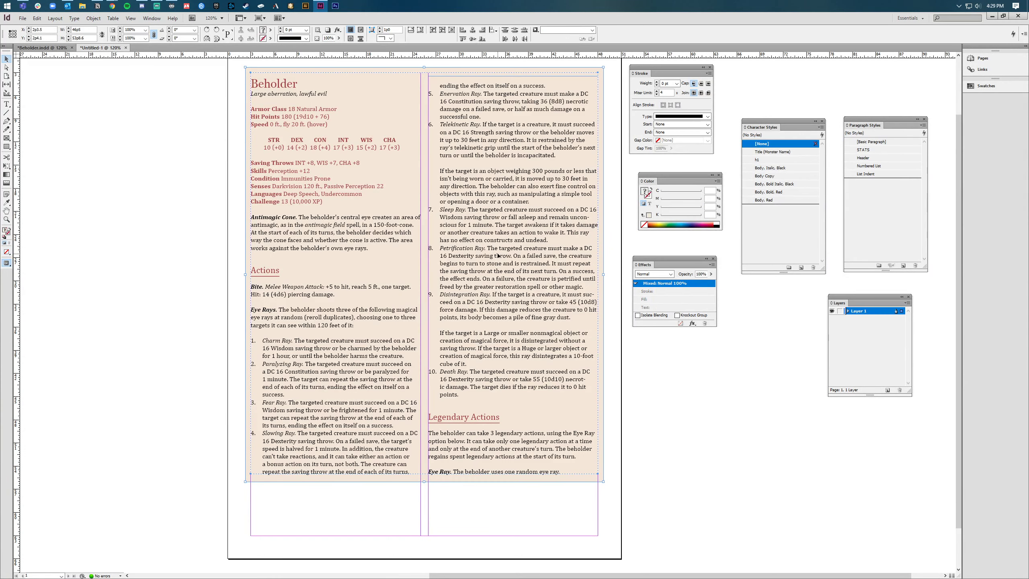
pyautogui.click(472, 39)
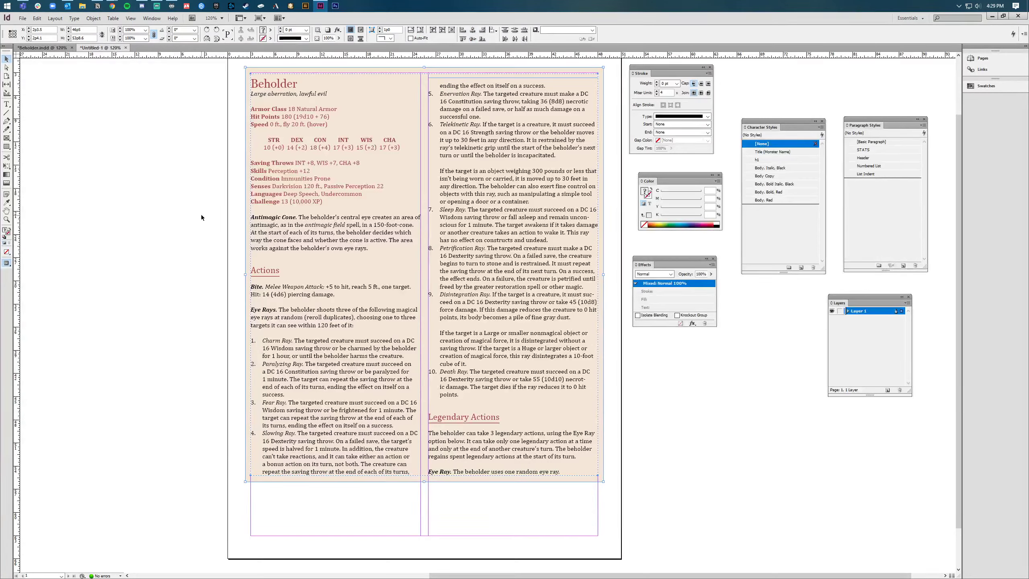
# Nudge the stat block text and its background rectangle up one increment and deselect them
pyautogui.press('Up')
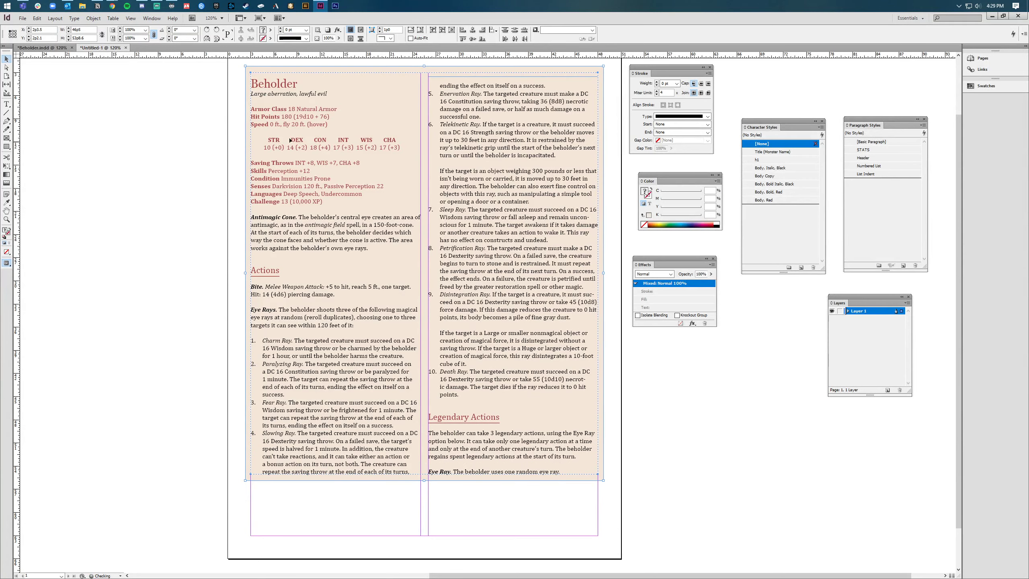
pyautogui.hotkey('ctrl', 'shift', 'a')
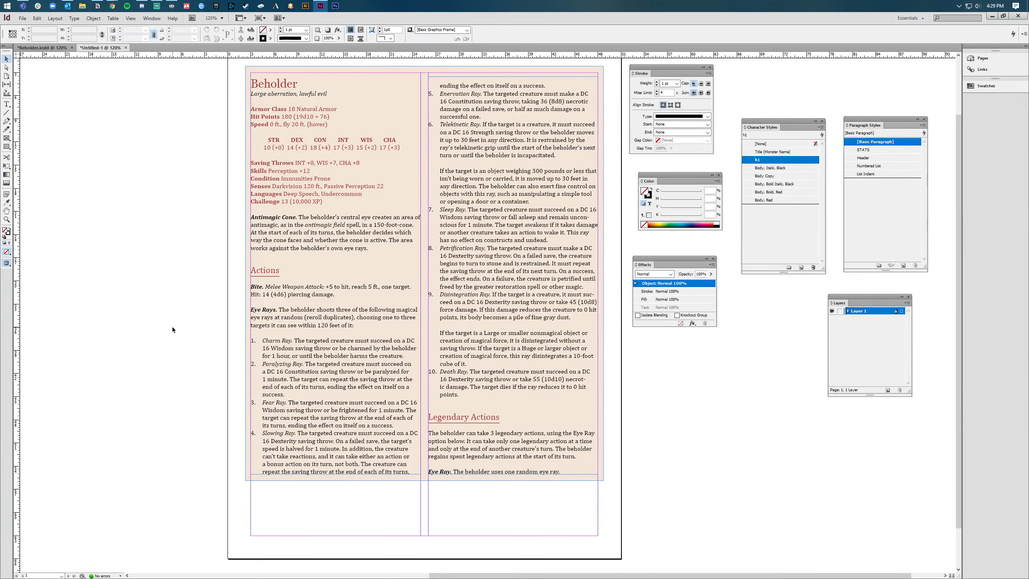
# Add a drop shadow effect to the parchment background rectangle, checking the D&D Beyond stat block as reference
pyautogui.click(246, 276)
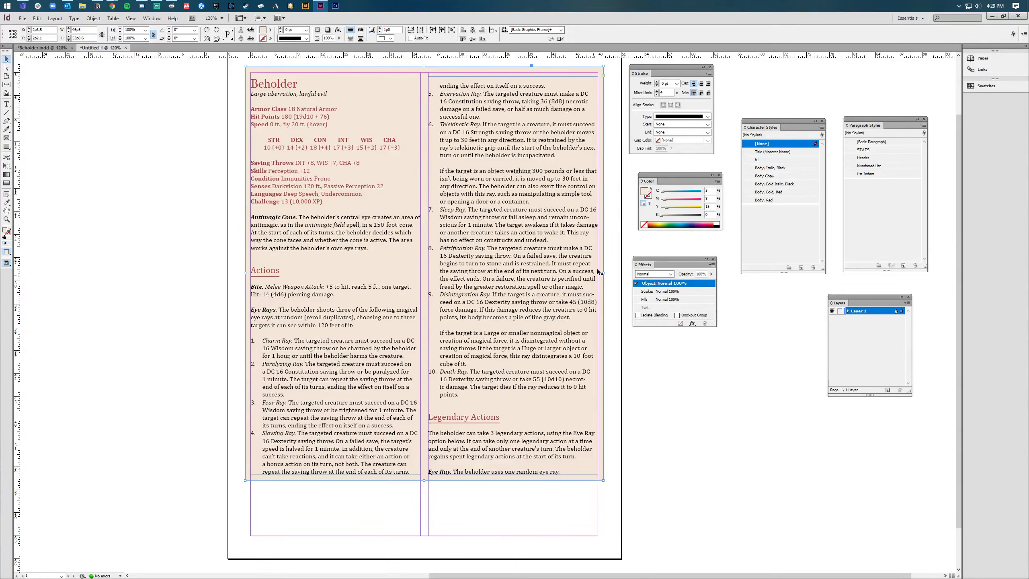
pyautogui.click(692, 323)
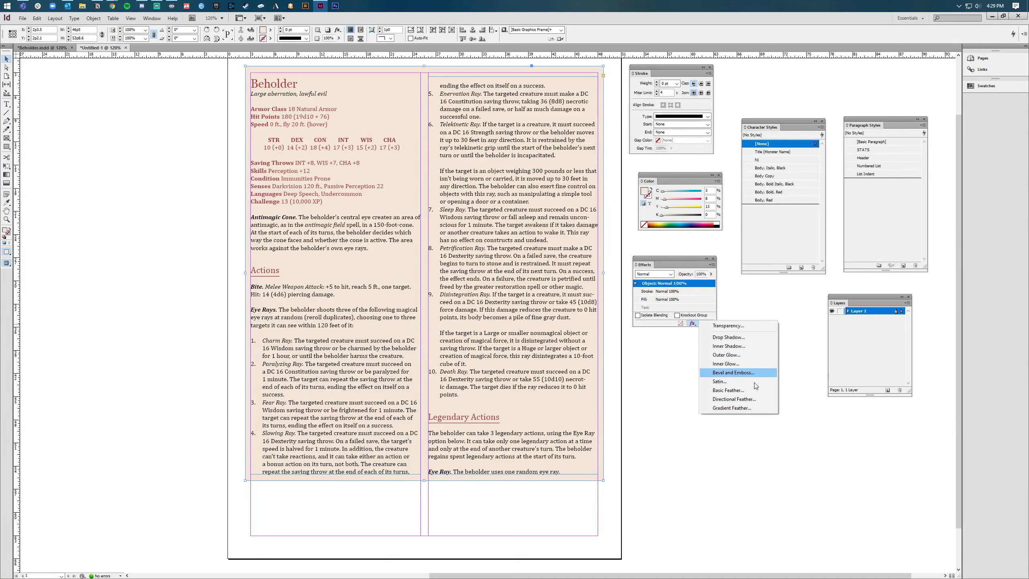
pyautogui.click(744, 339)
pyautogui.hotkey('alt', 'Tab')
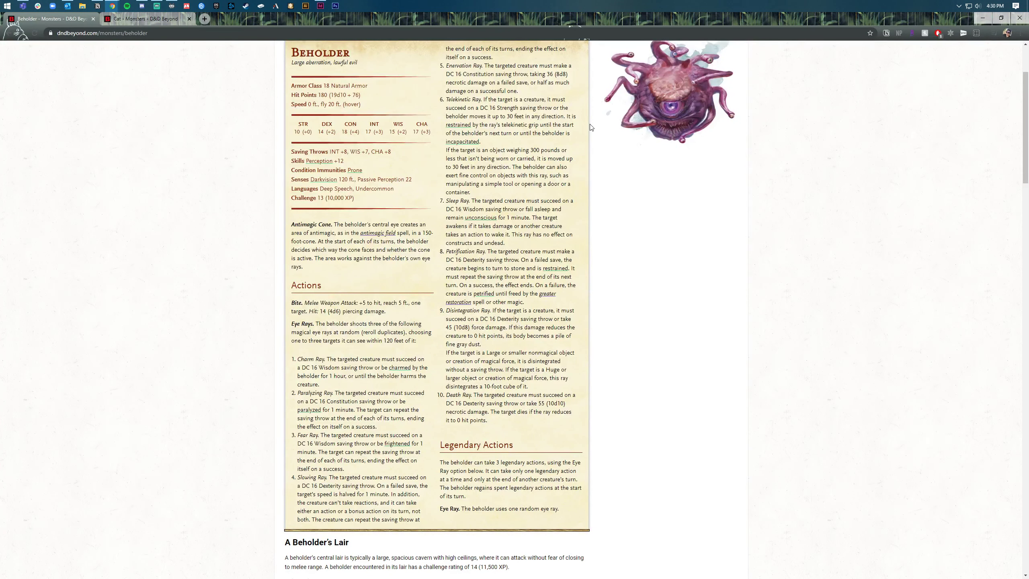
pyautogui.hotkey('alt', 'Tab')
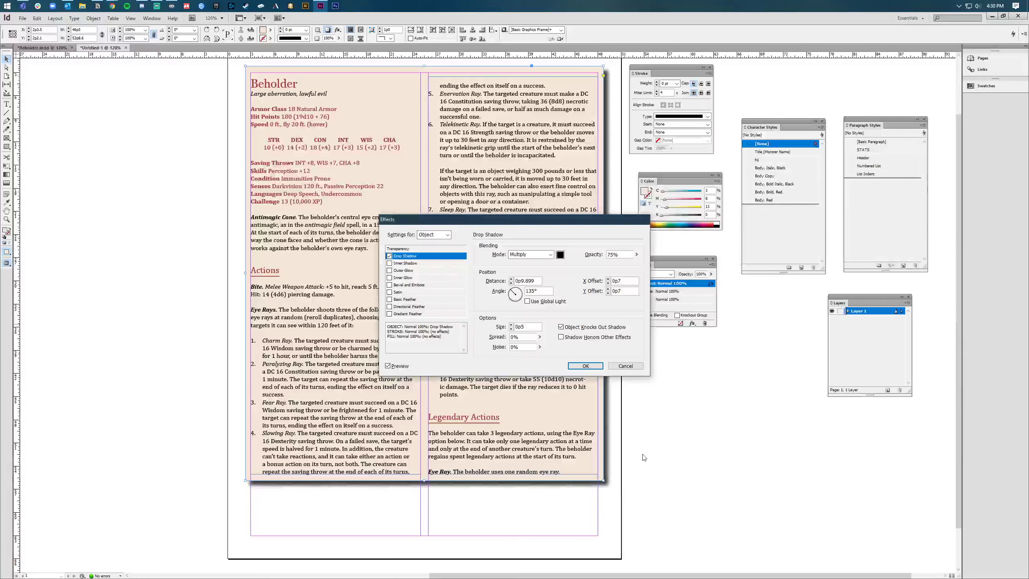
# Reduce the drop shadow's distance to 0p0
pyautogui.click(511, 284)
pyautogui.click(511, 283)
pyautogui.click(511, 284)
pyautogui.click(511, 283)
pyautogui.click(511, 283)
pyautogui.click(511, 284)
pyautogui.click(511, 283)
pyautogui.click(511, 283)
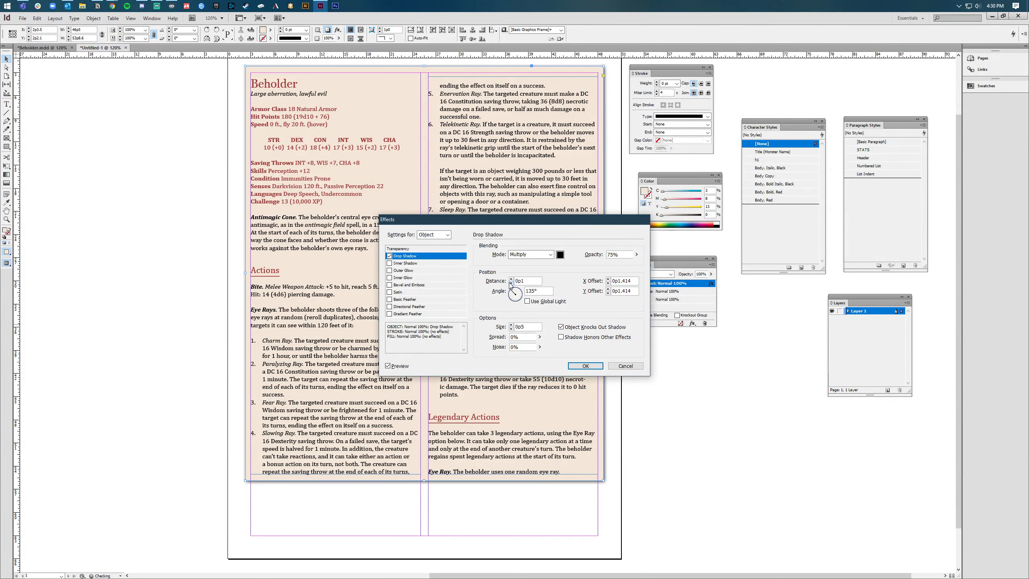
pyautogui.click(511, 284)
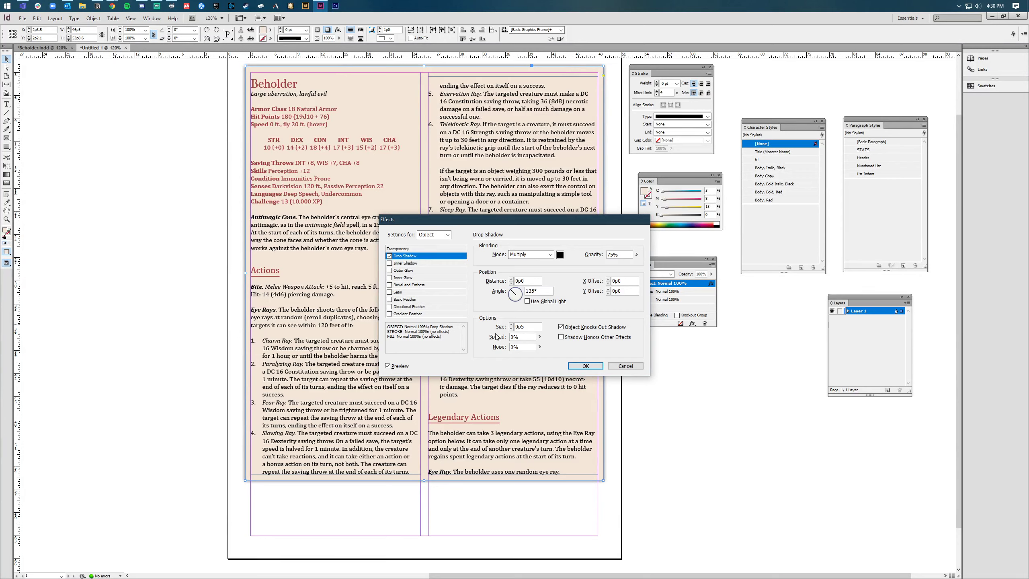
# Set the drop shadow's size to 0p3, apply the effect and deselect the rectangle
pyautogui.click(511, 330)
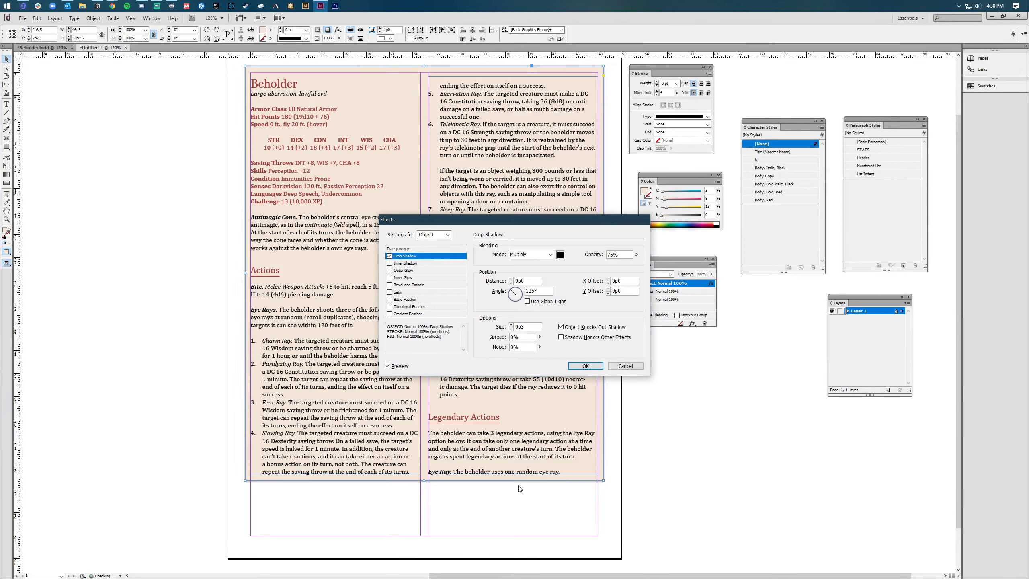
pyautogui.click(598, 367)
pyautogui.click(675, 438)
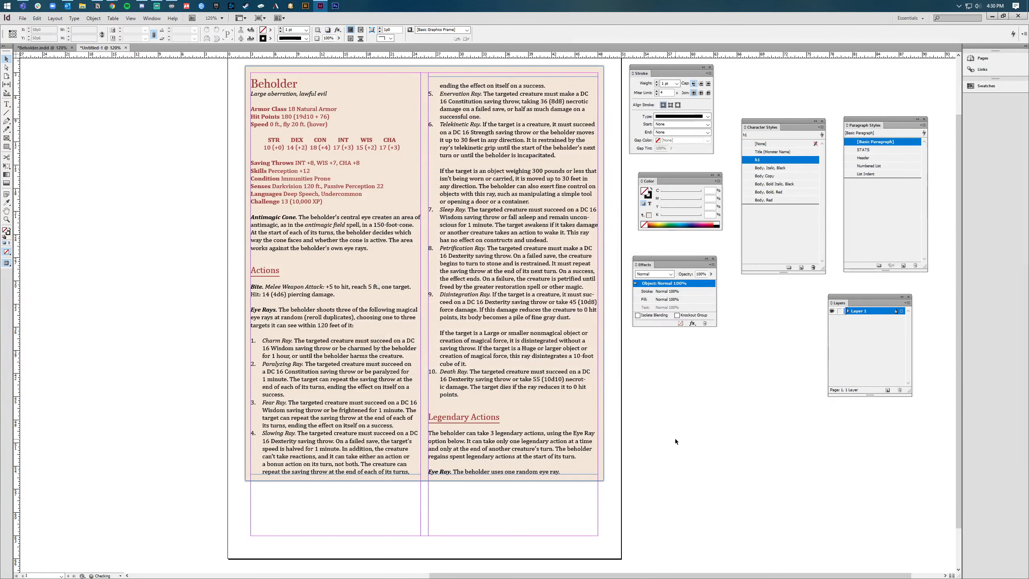
# Compare the shadowed stat block in preview mode with the borders on the D&D Beyond Beholder page
pyautogui.hotkey('alt', 'Tab')
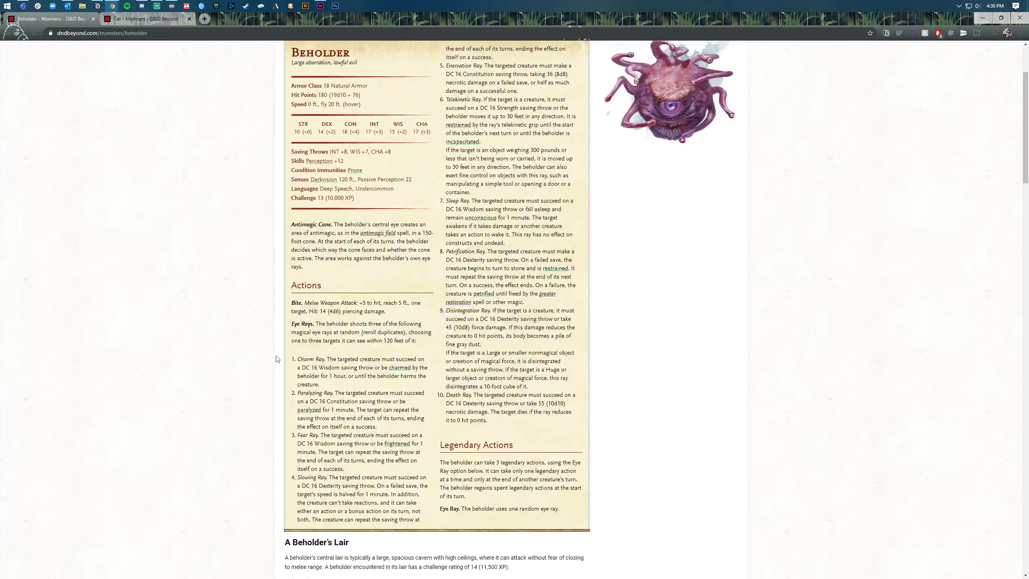
pyautogui.hotkey('alt', 'Tab')
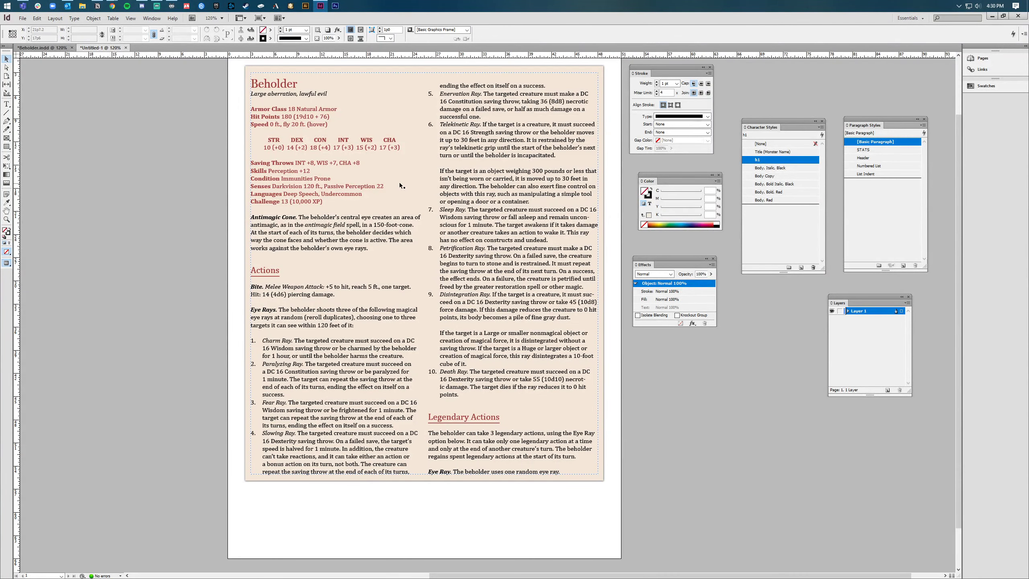
pyautogui.hotkey('alt', 'Tab')
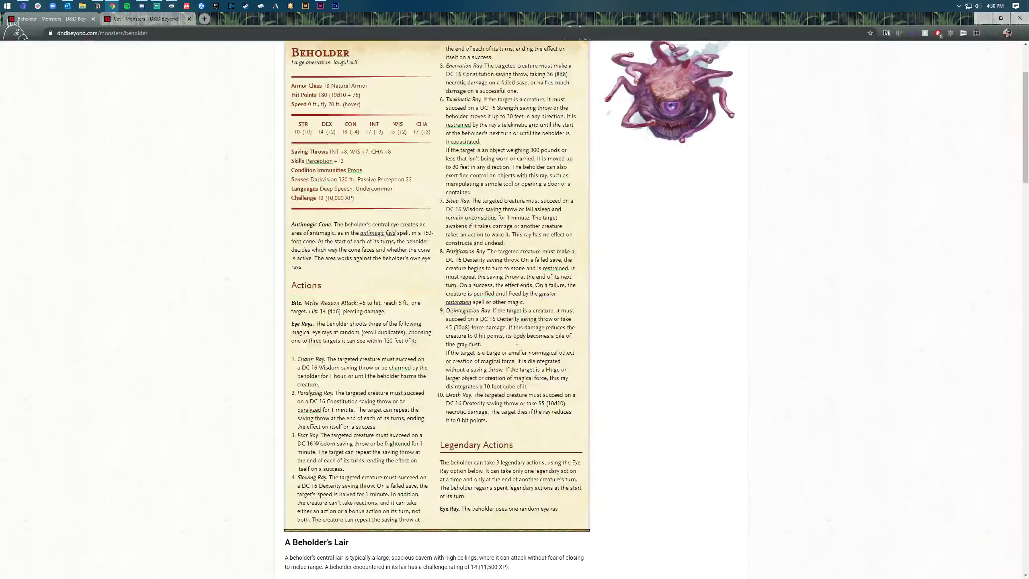
pyautogui.hotkey('alt', 'Tab')
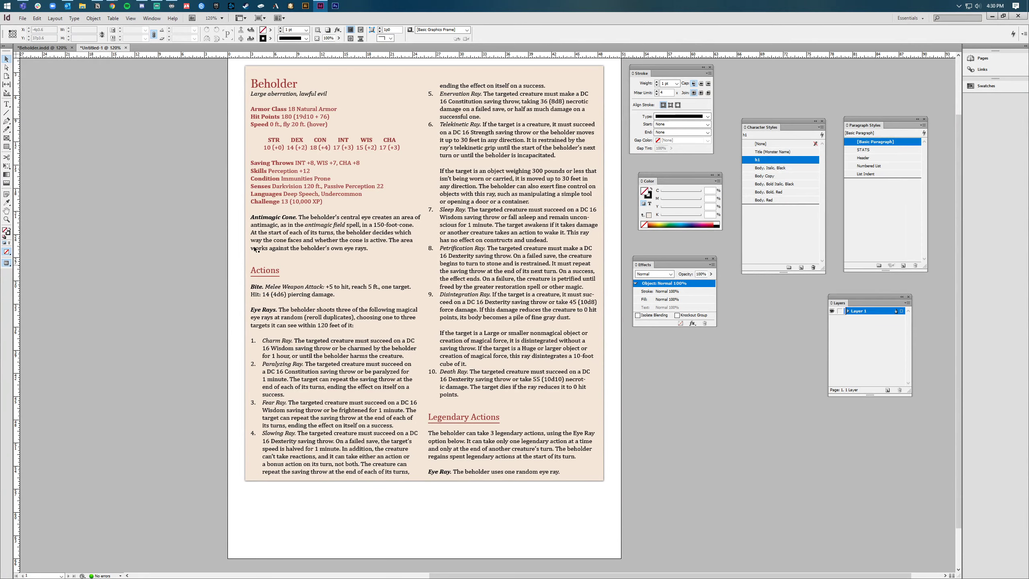
# Draw a thin rectangular bar about 46 picas wide and 0p4 high along the background's bottom edge, using the D&D Beyond page as reference
pyautogui.click(8, 147)
pyautogui.press('w')
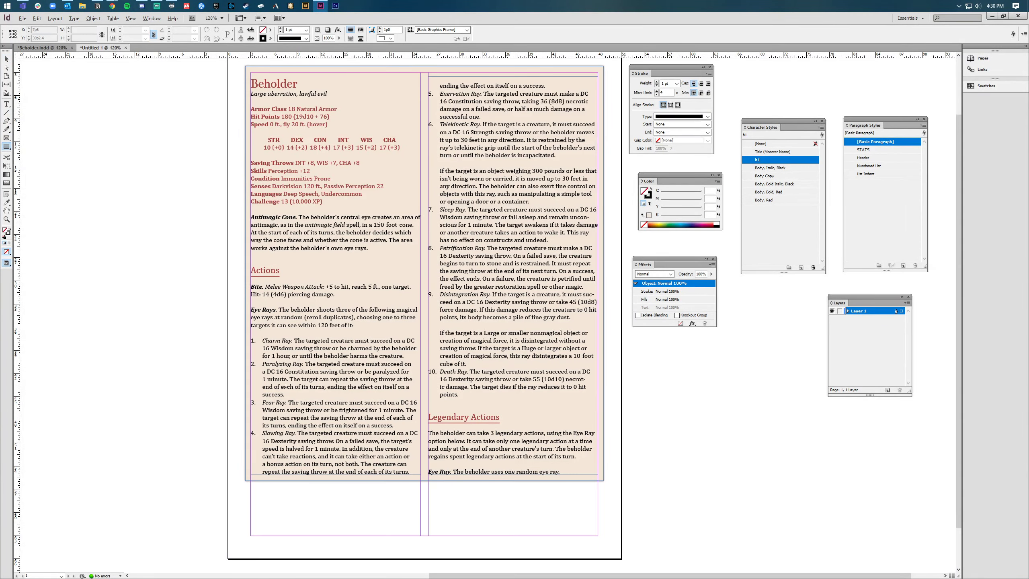
pyautogui.hotkey('alt', 'Tab')
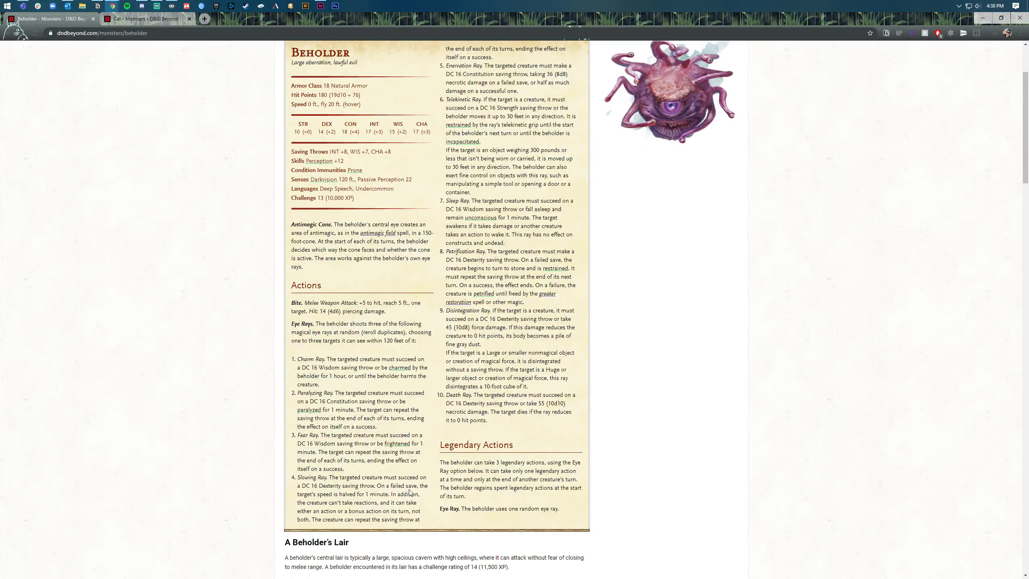
pyautogui.scroll(1, 411, 491)
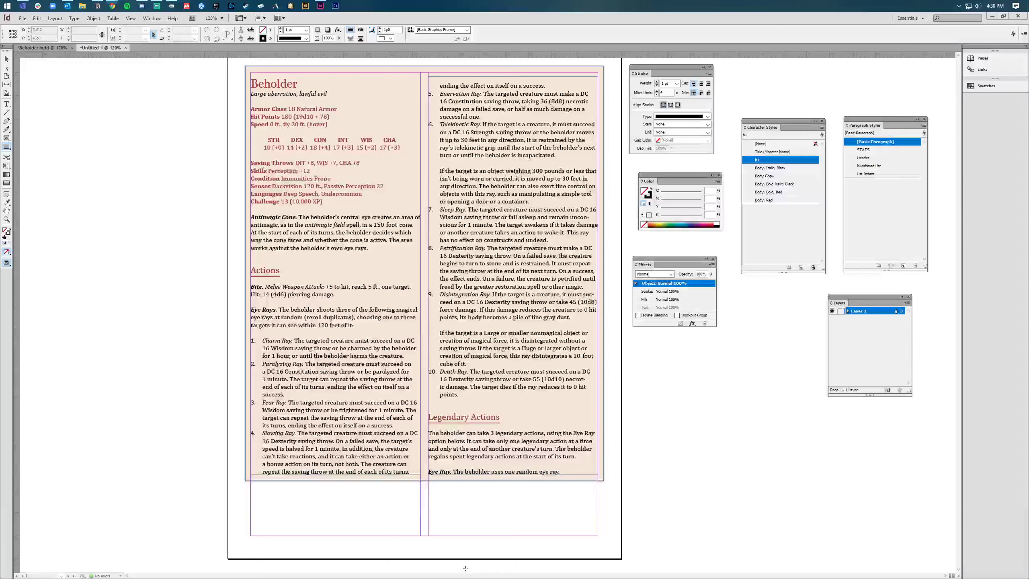
pyautogui.hotkey('alt', 'Tab')
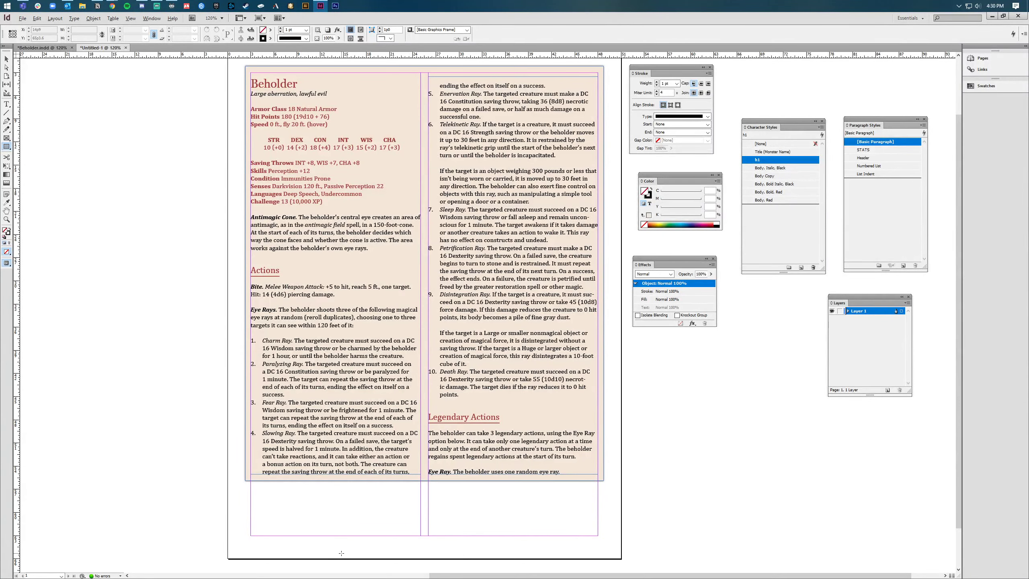
pyautogui.hotkey('ctrl', '=')
pyautogui.hotkey('ctrl', '=')
pyautogui.hotkey('ctrl', '=')
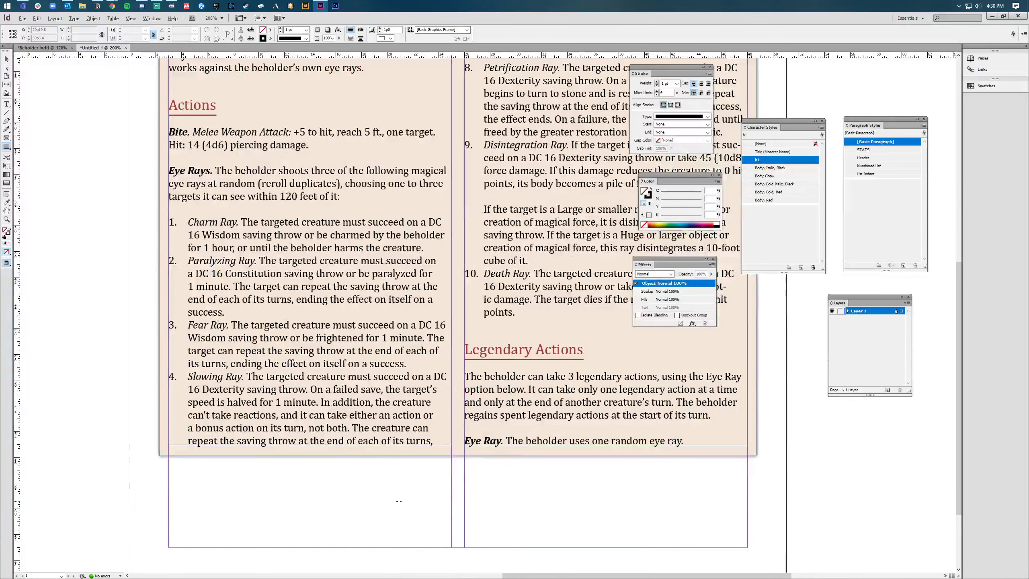
pyautogui.press('alt')
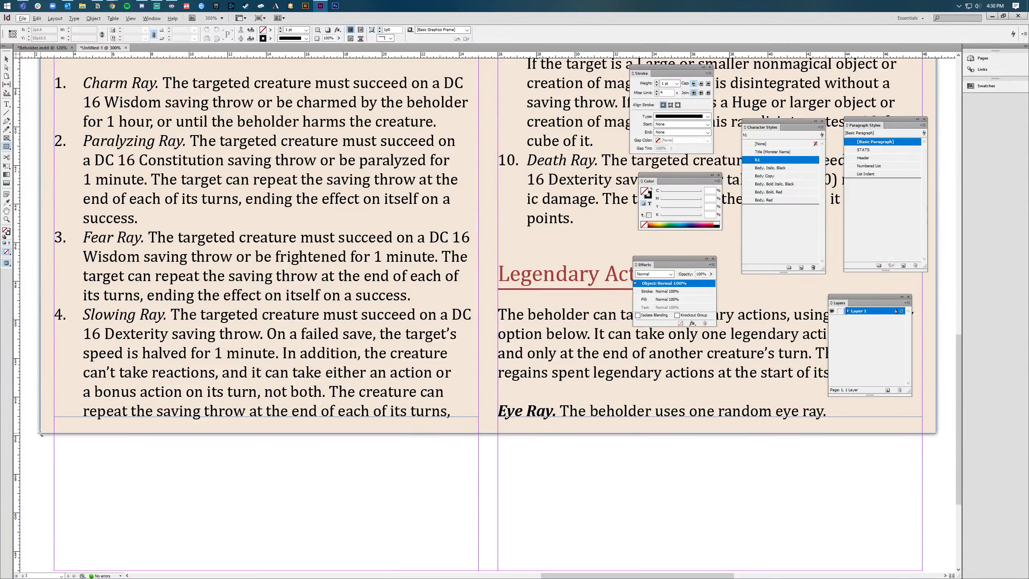
pyautogui.moveTo(41, 434)
pyautogui.mouseDown()
pyautogui.moveTo(839, 457)
pyautogui.moveTo(940, 440)
pyautogui.mouseUp()
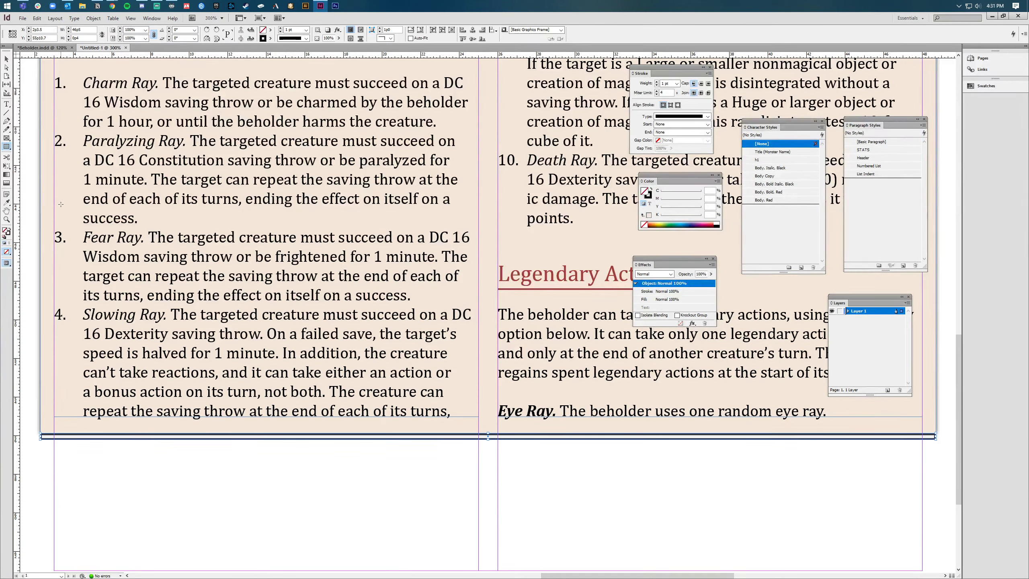
# Widen the bottom bar slightly past both sides of the parchment background, checking the D&D Beyond border
pyautogui.click(6, 60)
pyautogui.moveTo(41, 436); pyautogui.dragTo(38, 435)
pyautogui.hotkey('alt', 'Tab')
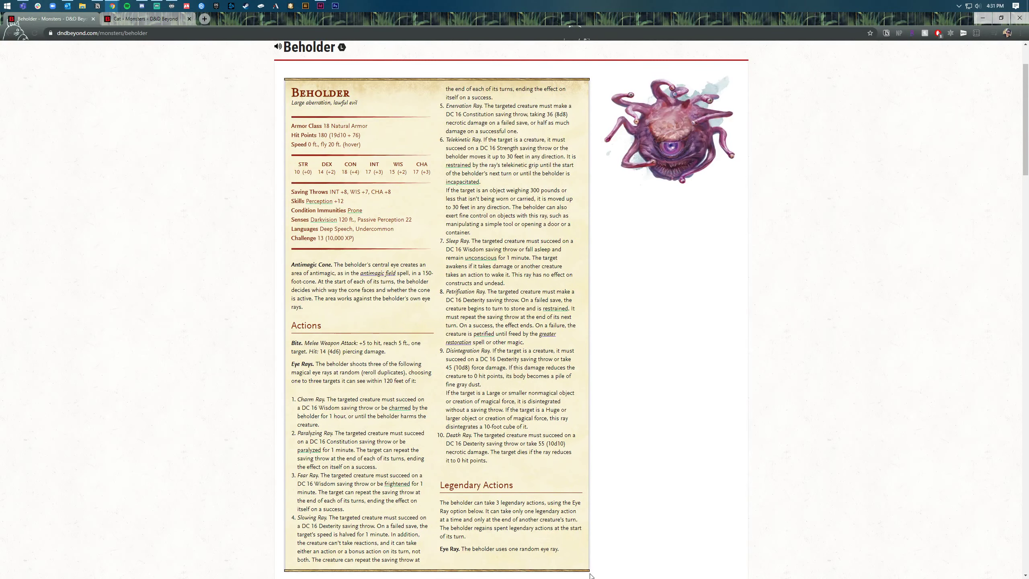
pyautogui.hotkey('alt', 'Tab')
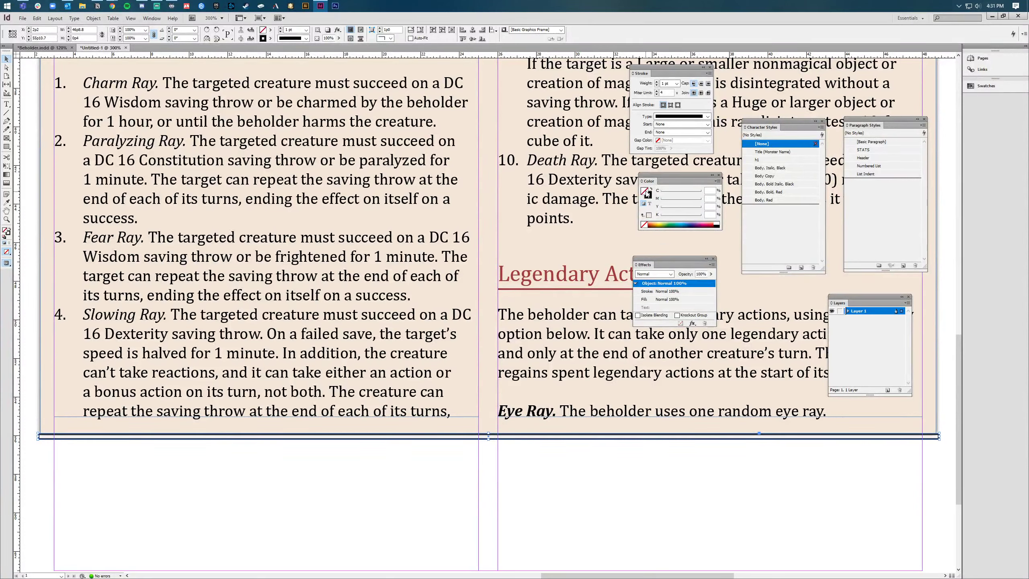
# Fill the bottom bar with a golden-brown CMYK colour, C 0, M 37, Y 77, K 27, and deselect it
pyautogui.click(658, 223)
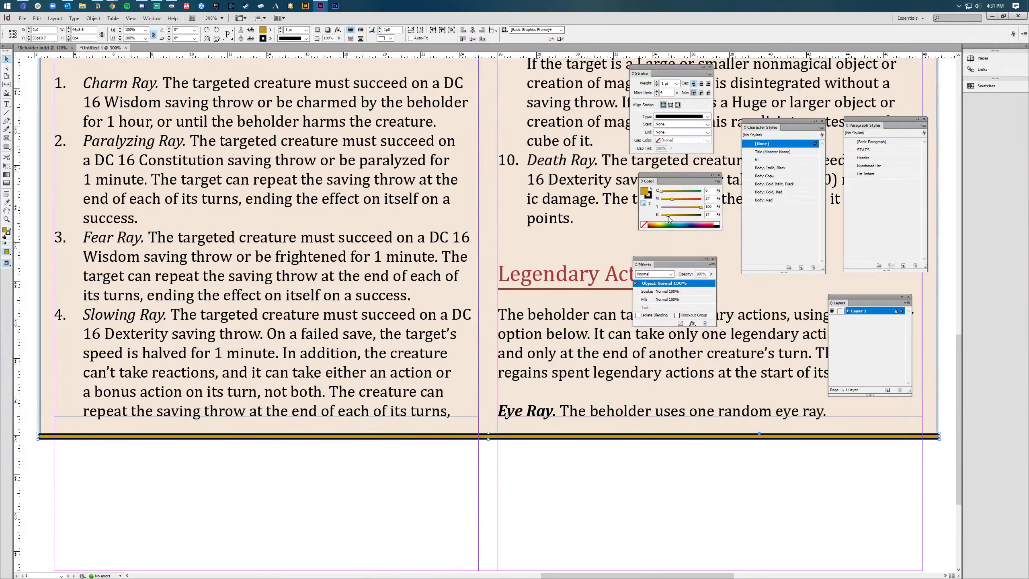
pyautogui.hotkey('shift', 'Up')
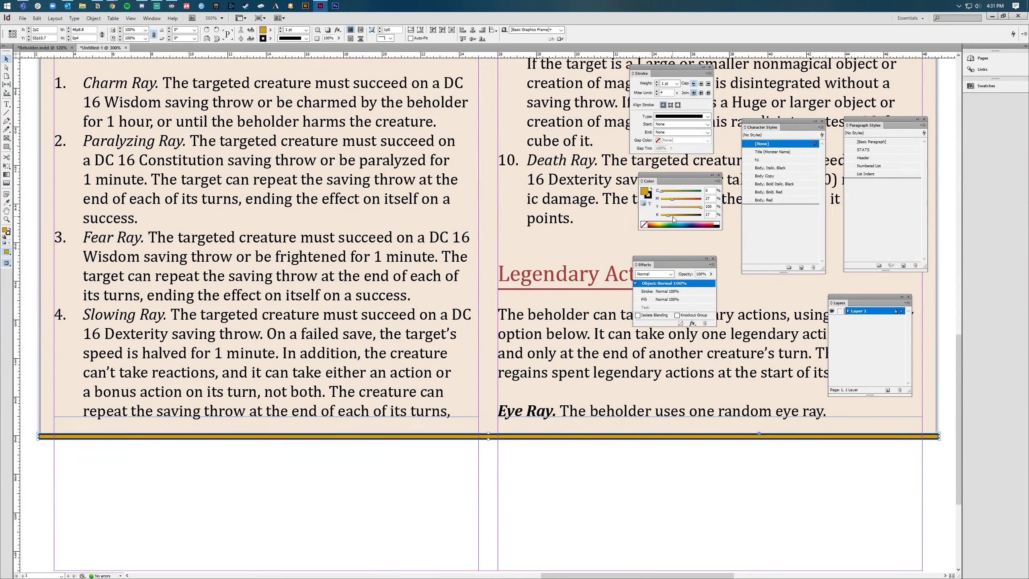
pyautogui.moveTo(701, 207); pyautogui.dragTo(695, 211)
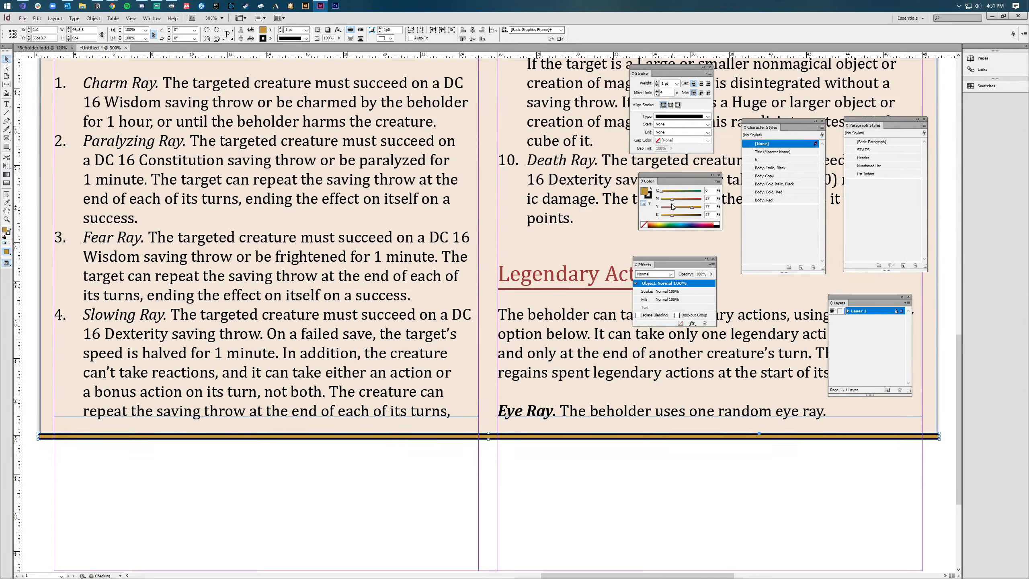
pyautogui.moveTo(671, 202); pyautogui.dragTo(678, 203)
pyautogui.click(241, 467)
pyautogui.scroll(-1, 401, 428)
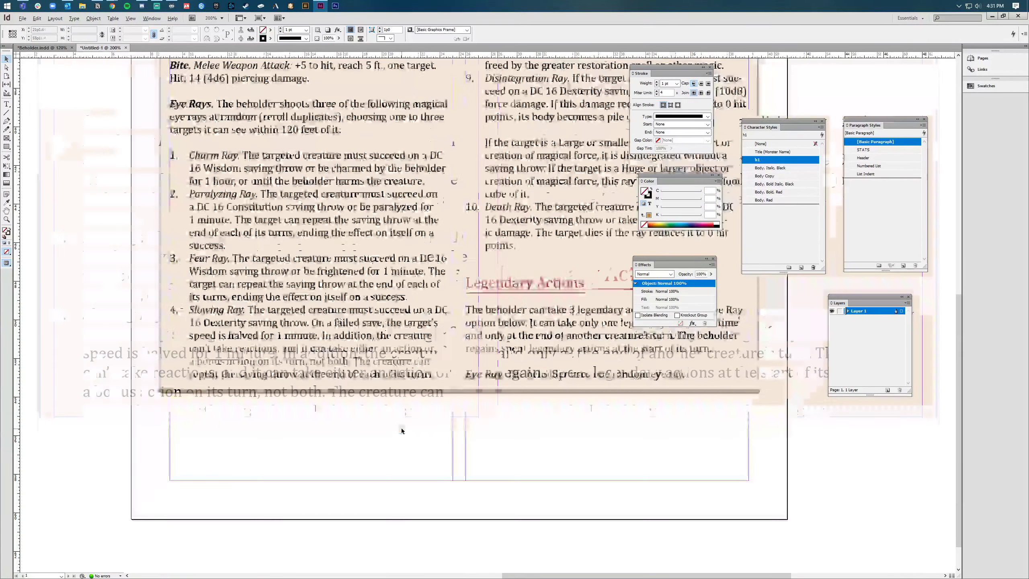
pyautogui.scroll(-2, 436, 408)
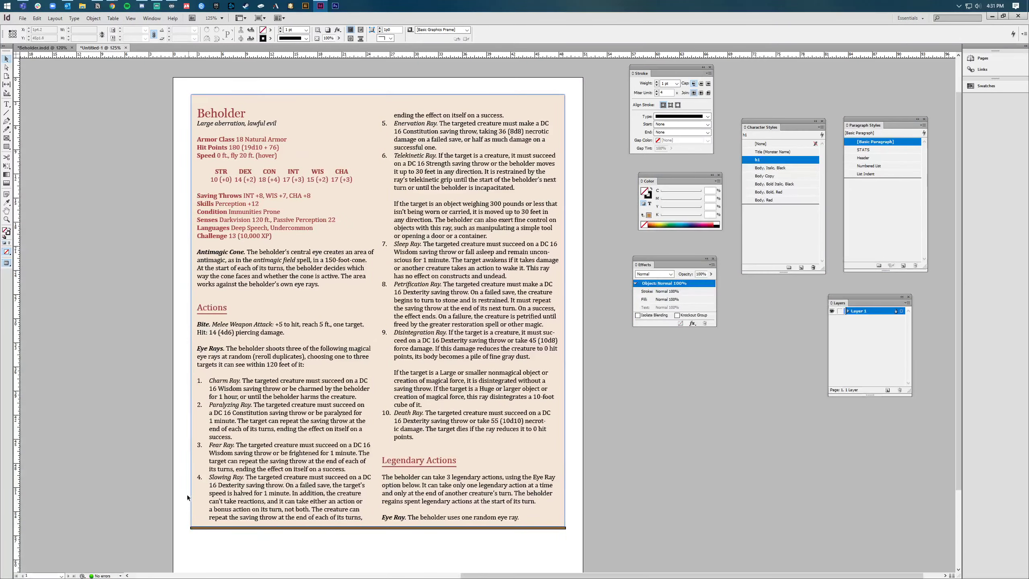
# Select the bar below the stat block and expand Layer 1 to list its objects
pyautogui.click(454, 528)
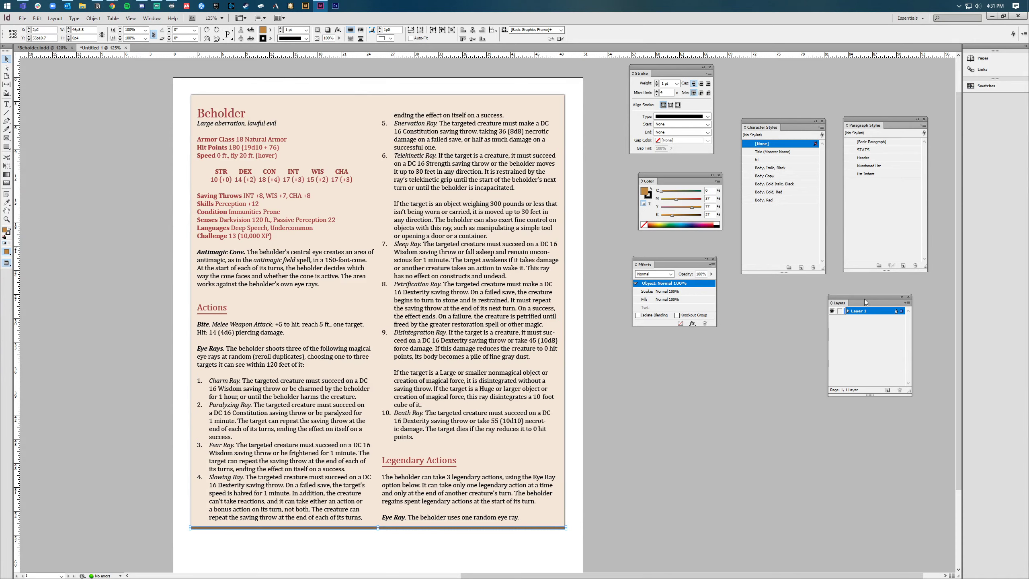
pyautogui.click(151, 18)
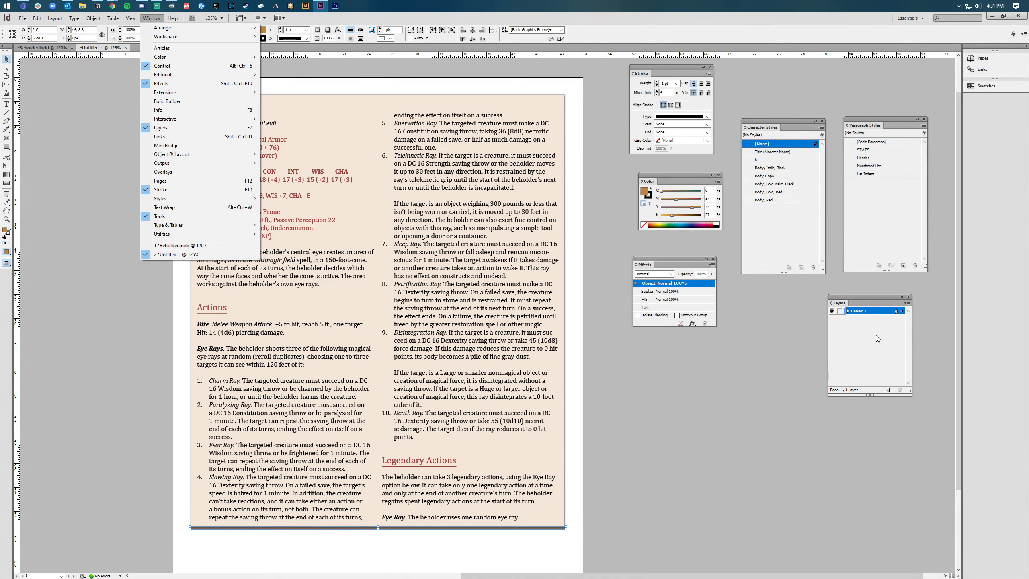
pyautogui.click(832, 347)
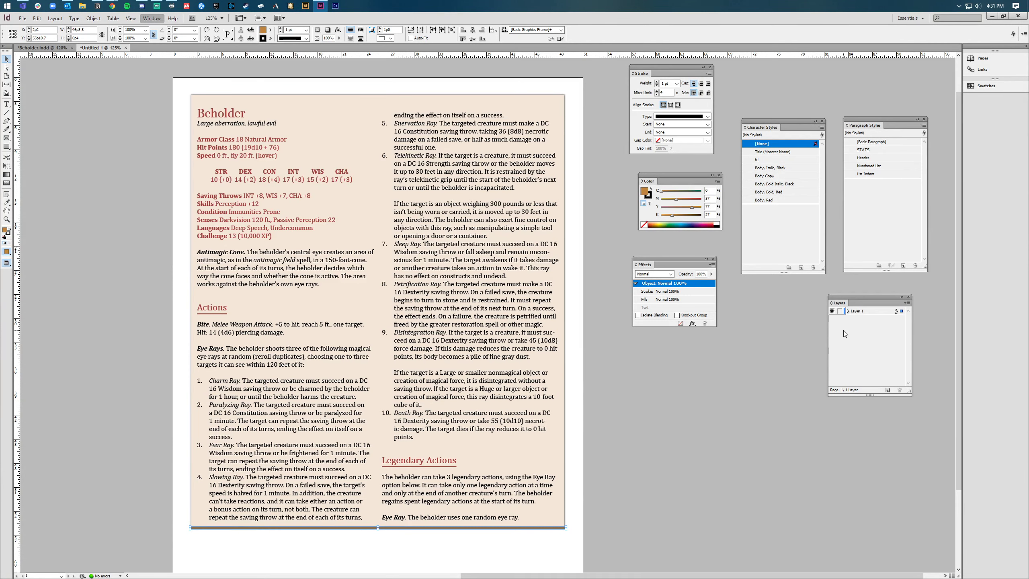
pyautogui.click(848, 311)
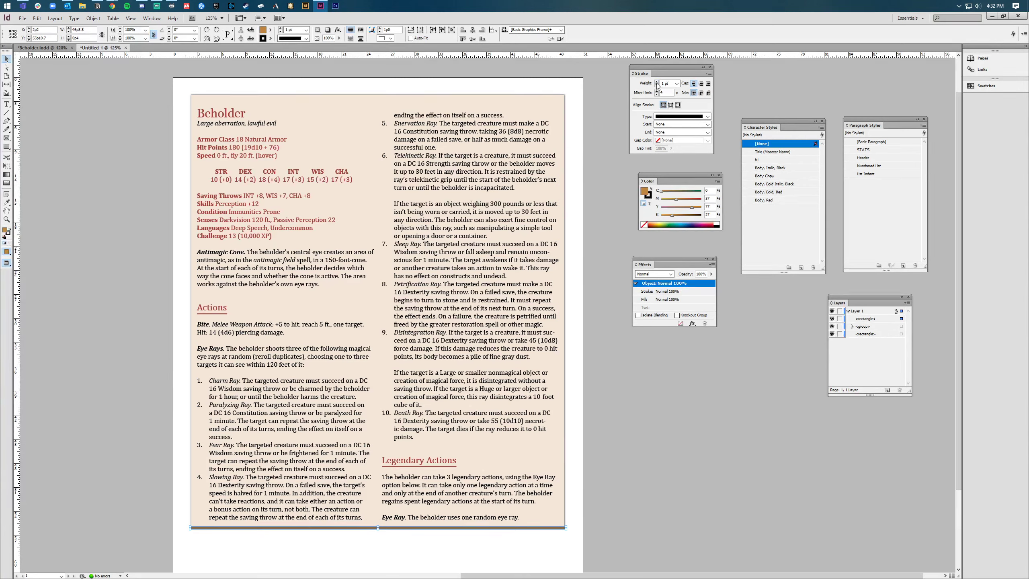
# Set the bottom bar's stroke weight to 0.5 pt and deselect it
pyautogui.click(677, 83)
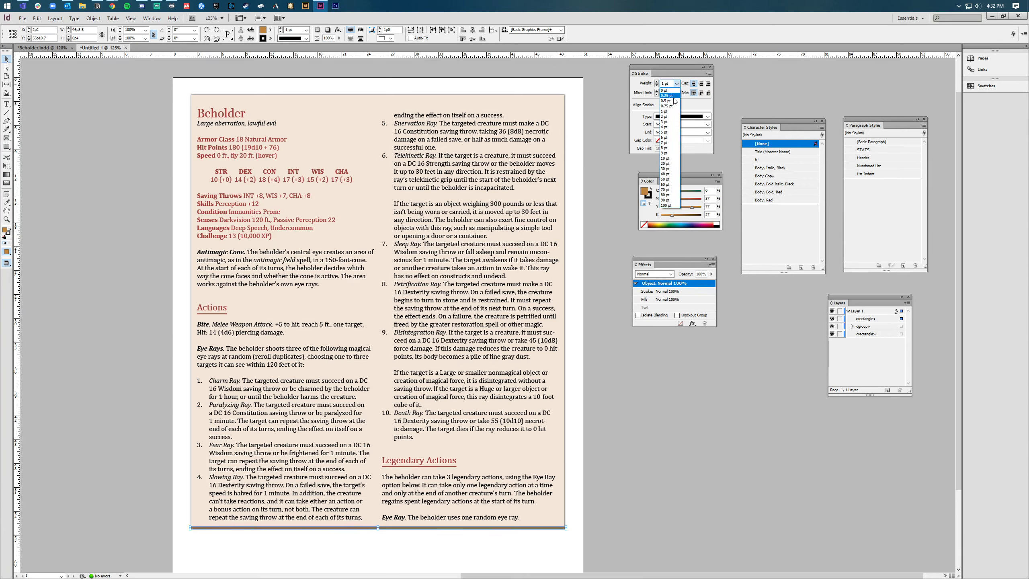
pyautogui.click(672, 101)
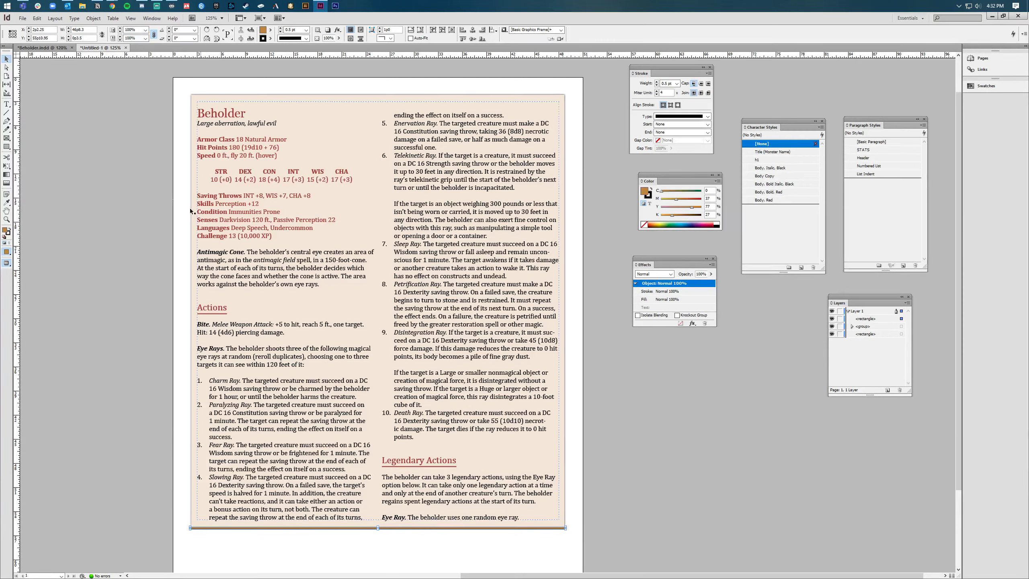
pyautogui.click(339, 571)
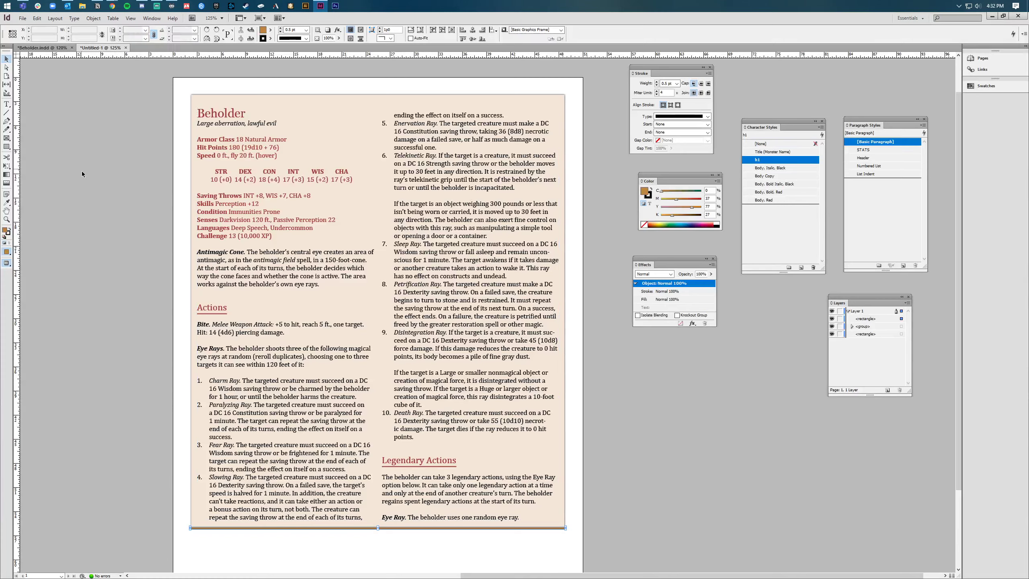
# Duplicate the golden bottom bar to the top edge of the parchment background and deselect it
pyautogui.click(560, 529)
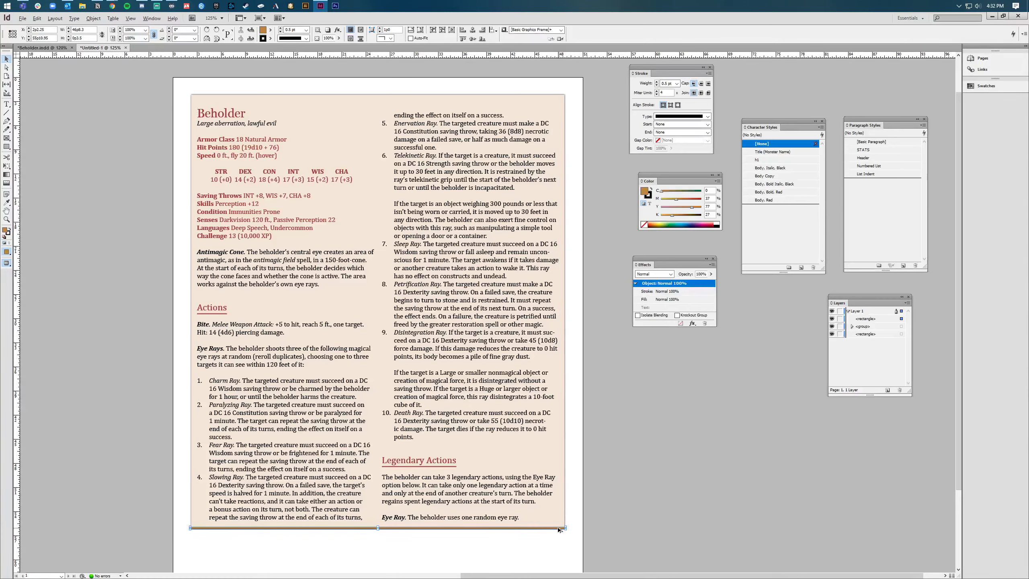
pyautogui.moveTo(560, 529); pyautogui.dragTo(558, 94)
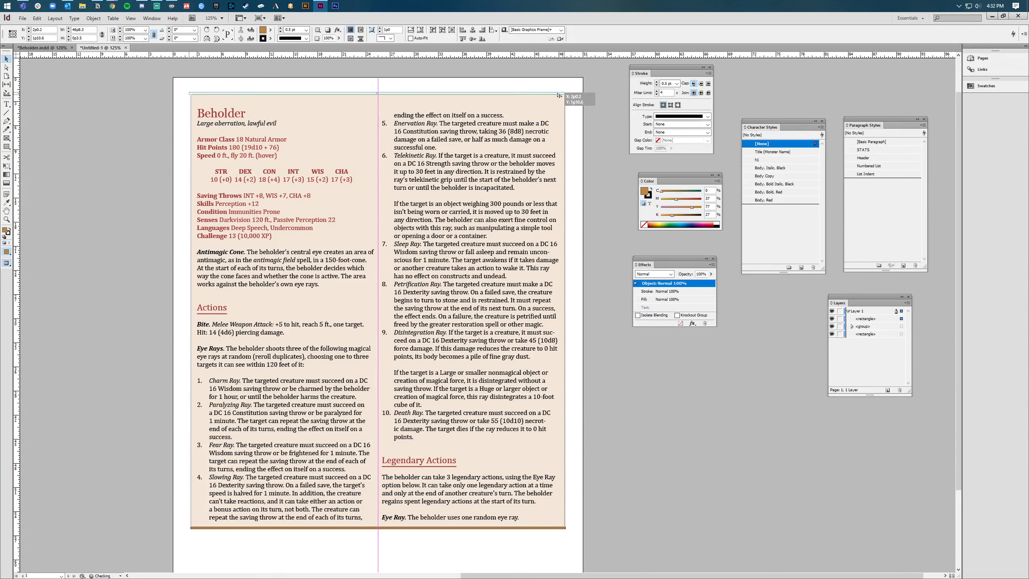
pyautogui.click(579, 118)
# Nudge the top bar sideways to line up with the parchment background and the bottom bar, and deselect it
pyautogui.click(436, 93)
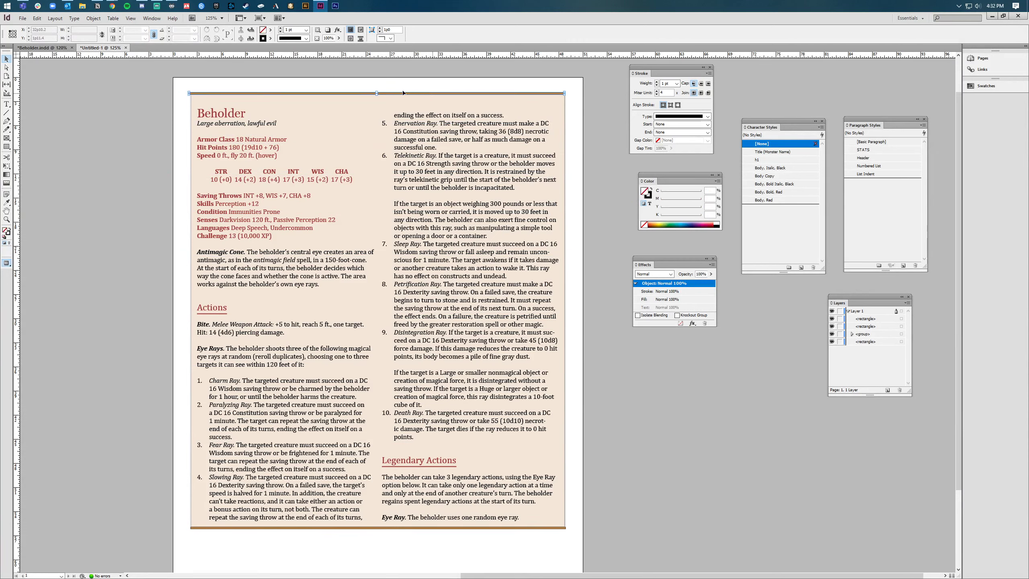
pyautogui.click(376, 79)
pyautogui.click(376, 93)
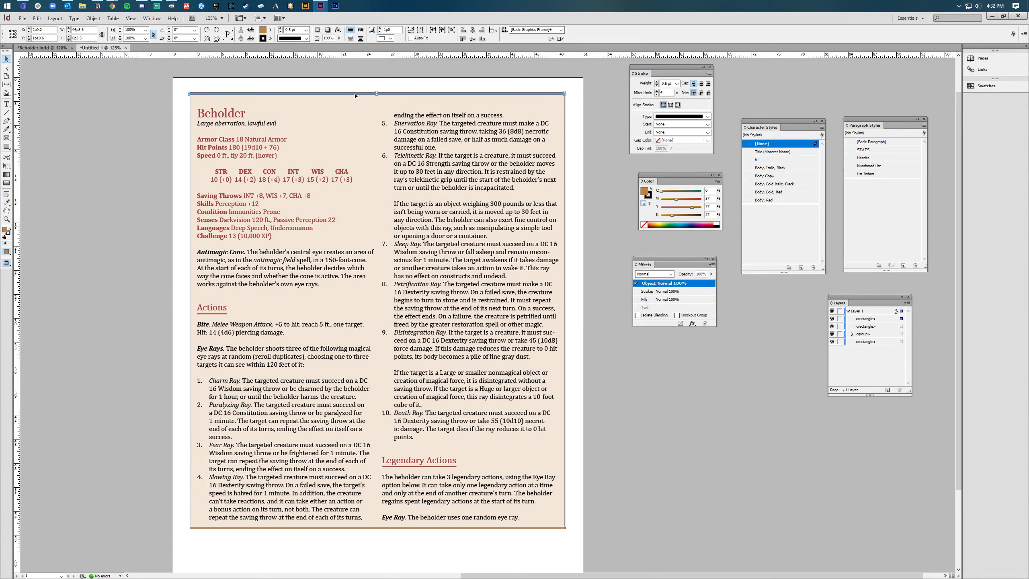
pyautogui.moveTo(355, 96); pyautogui.dragTo(357, 96)
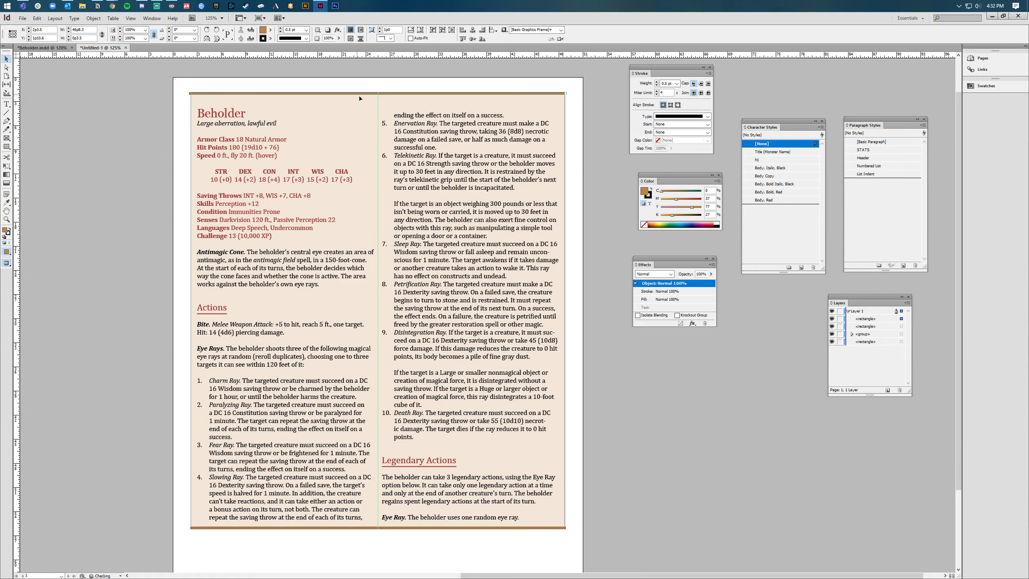
pyautogui.click(620, 240)
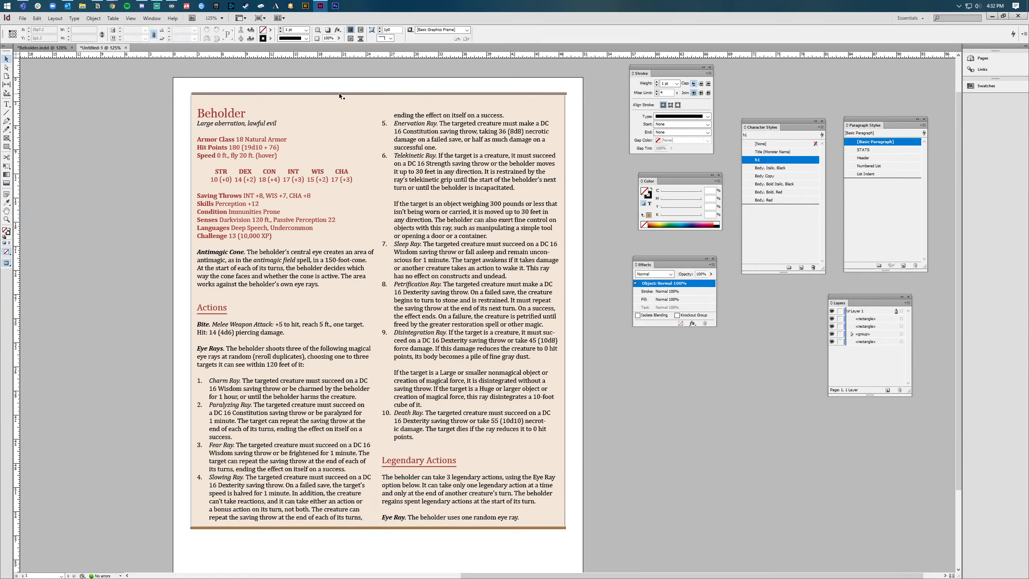
pyautogui.moveTo(340, 93); pyautogui.dragTo(265, 94)
pyautogui.click(142, 151)
pyautogui.click(144, 180)
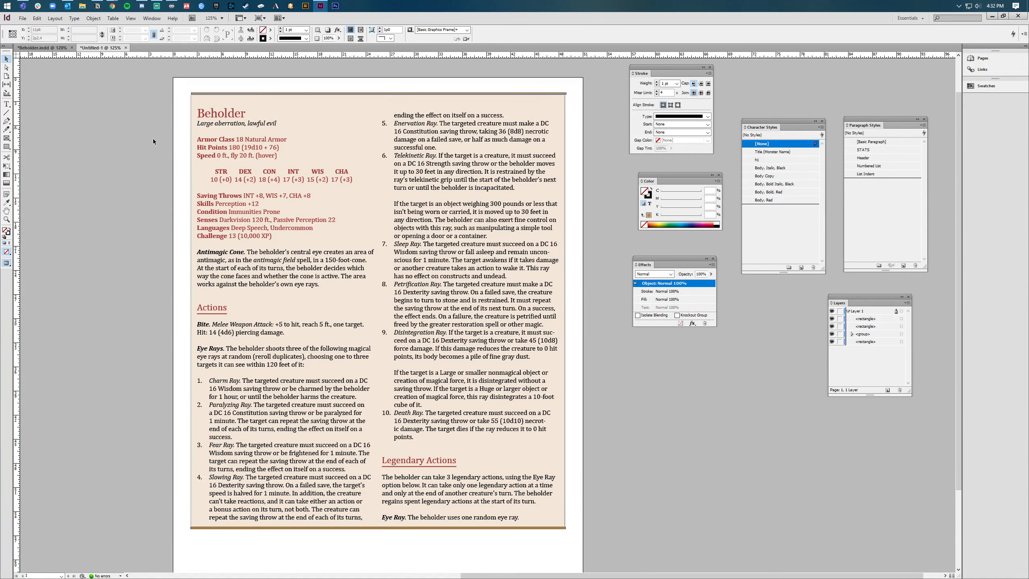
pyautogui.click(139, 151)
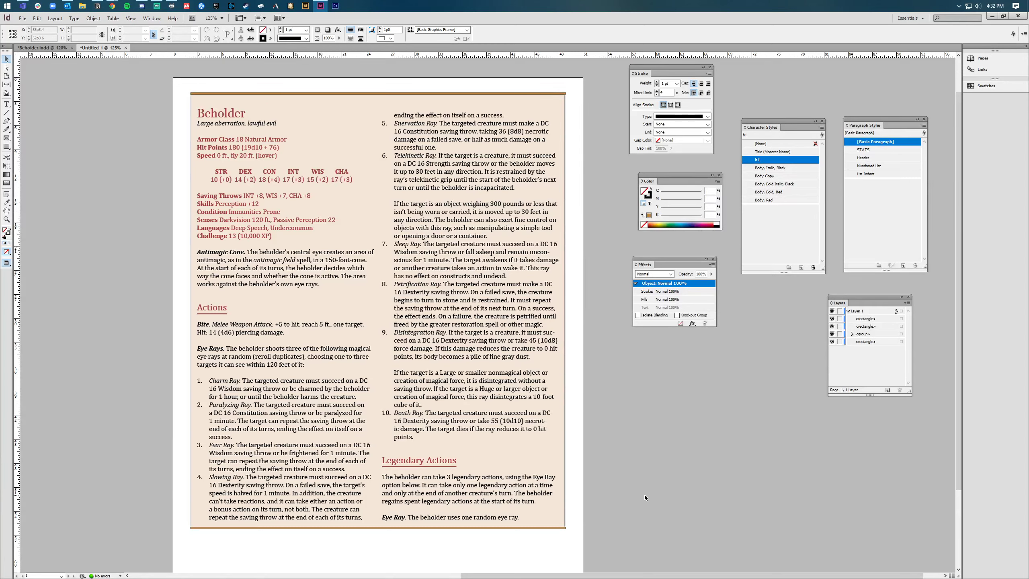
# Set Space Before to 0p0 in the Indents and Spacing options of the List Indent paragraph style
pyautogui.click(417, 199)
pyautogui.doubleClick(407, 201)
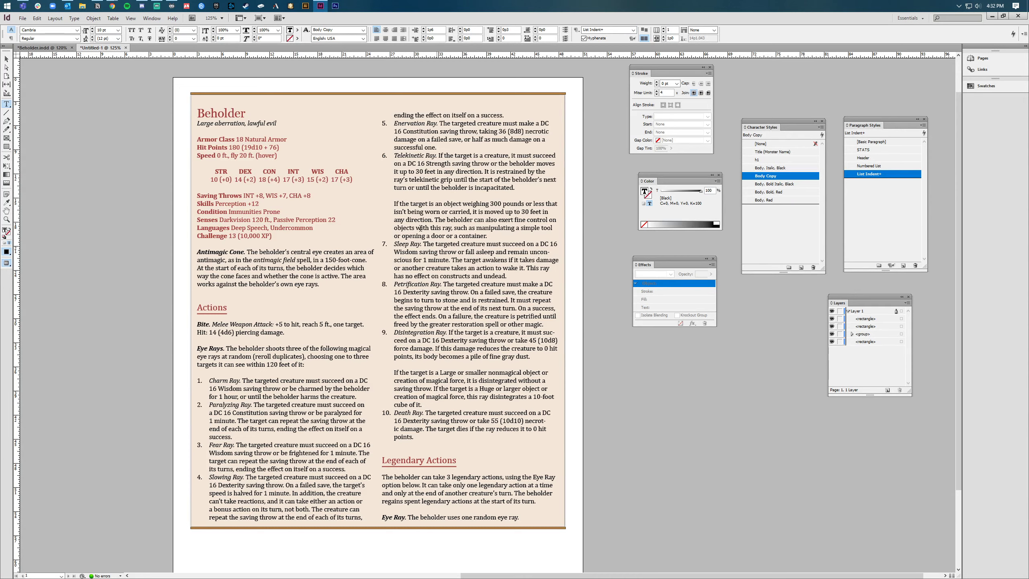
pyautogui.doubleClick(871, 174)
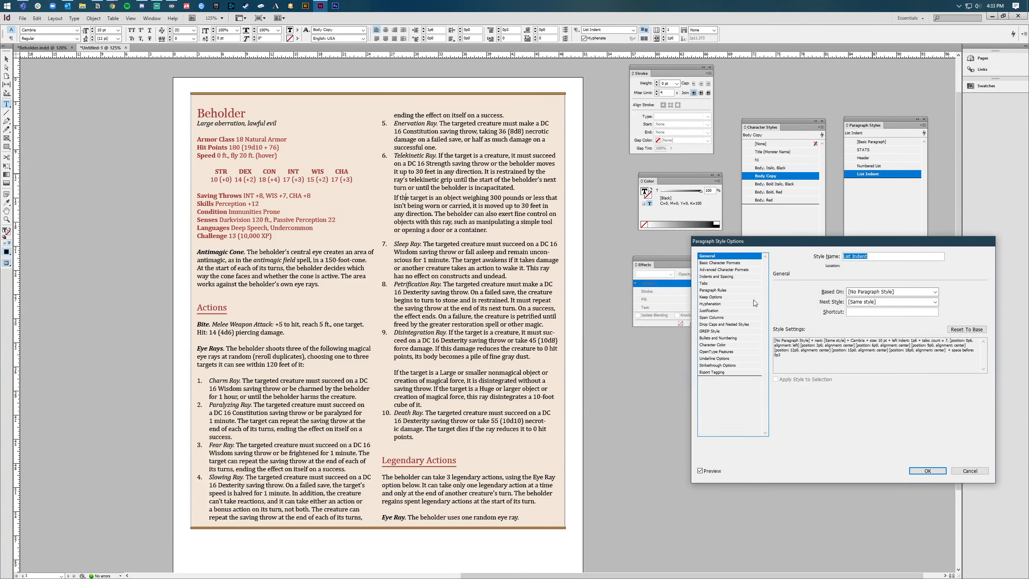
pyautogui.click(720, 277)
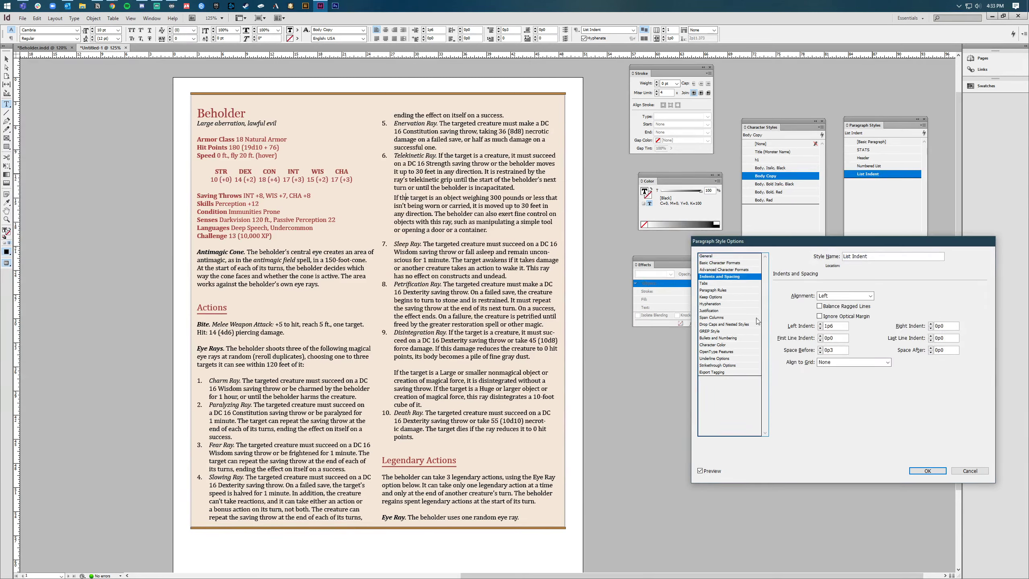
pyautogui.click(820, 352)
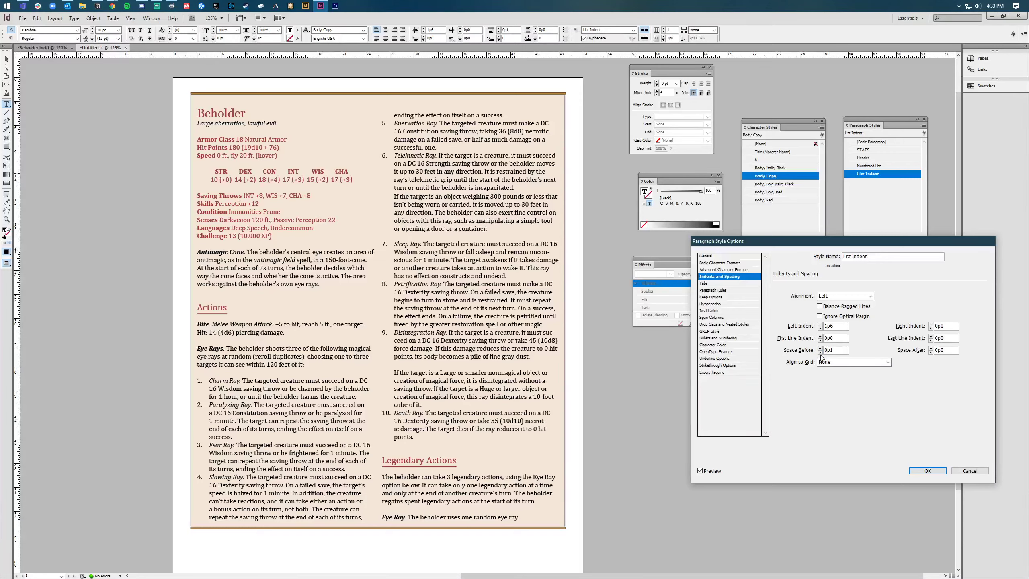
pyautogui.click(820, 352)
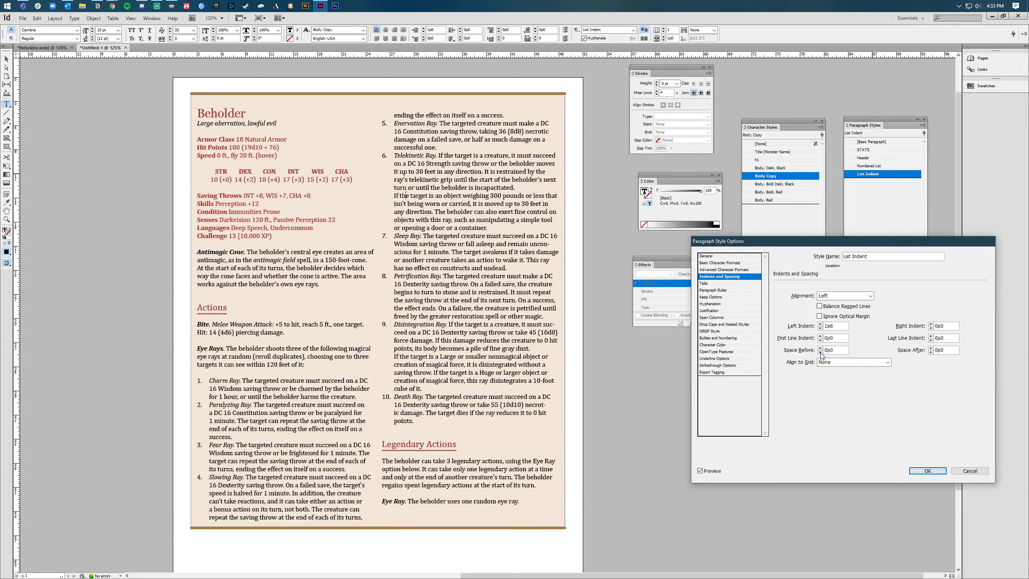
pyautogui.click(821, 348)
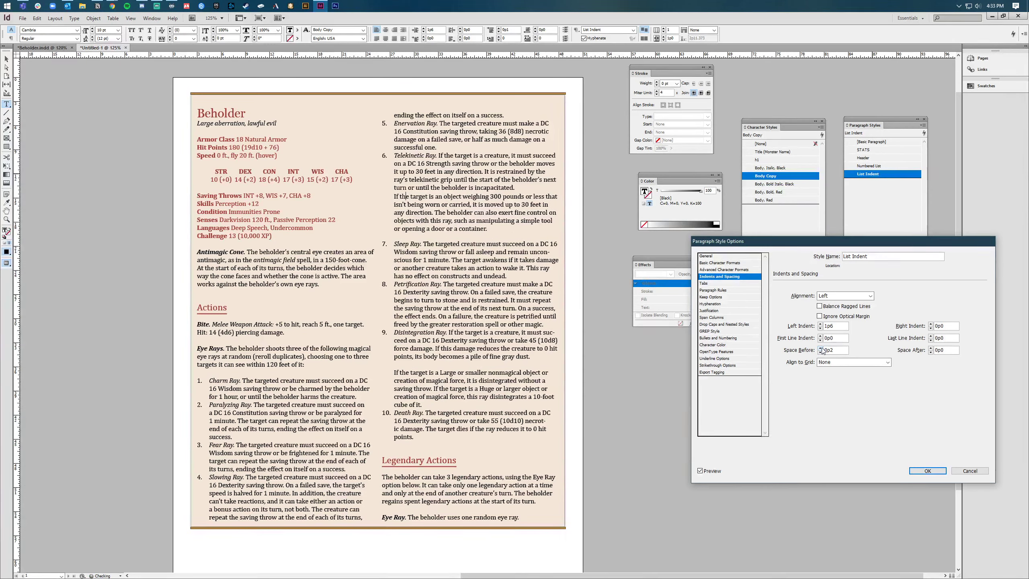
pyautogui.click(821, 347)
pyautogui.click(820, 347)
pyautogui.click(820, 348)
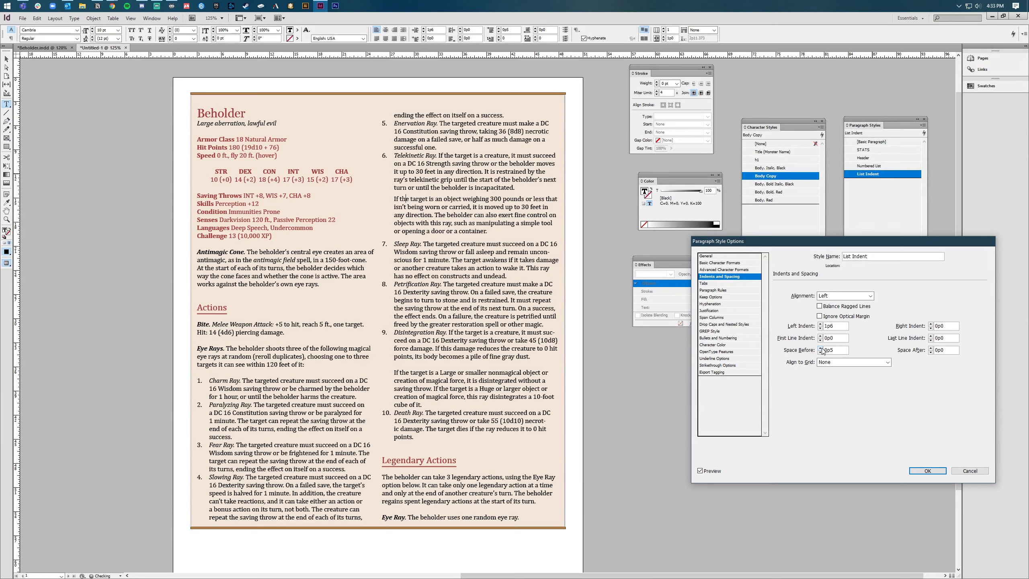
pyautogui.click(820, 352)
pyautogui.click(821, 352)
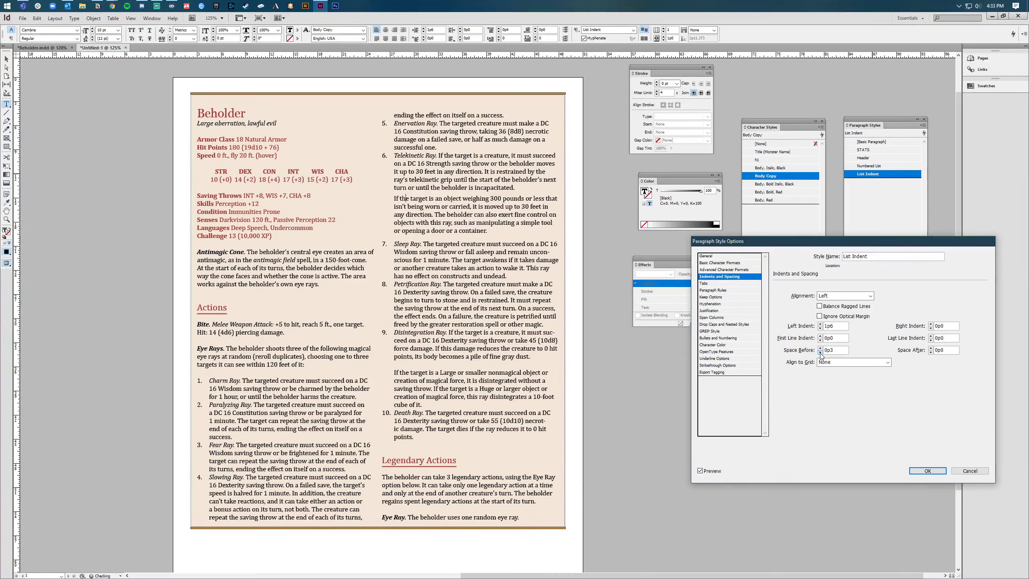
pyautogui.click(820, 352)
pyautogui.click(821, 352)
pyautogui.click(820, 352)
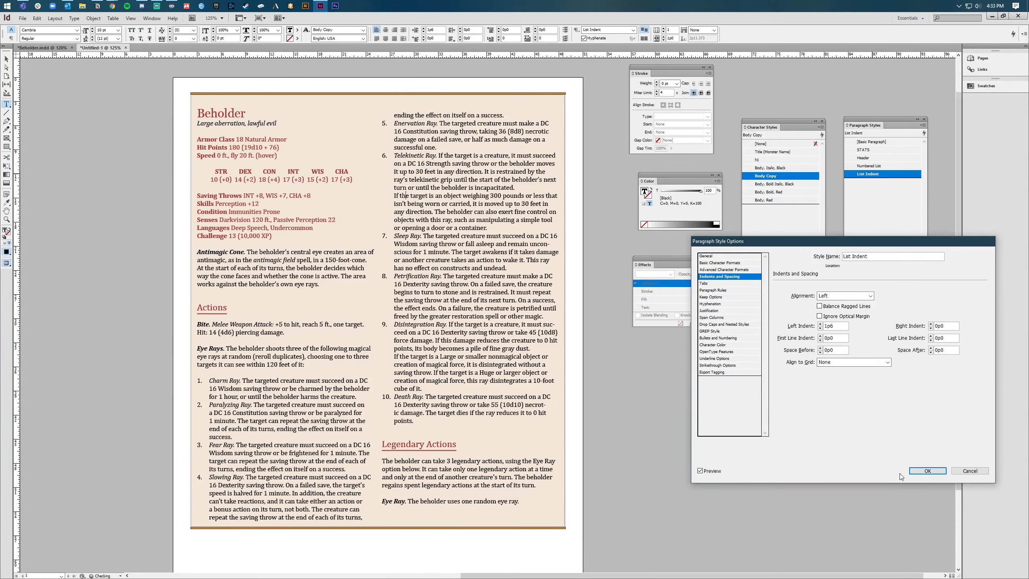
pyautogui.click(917, 471)
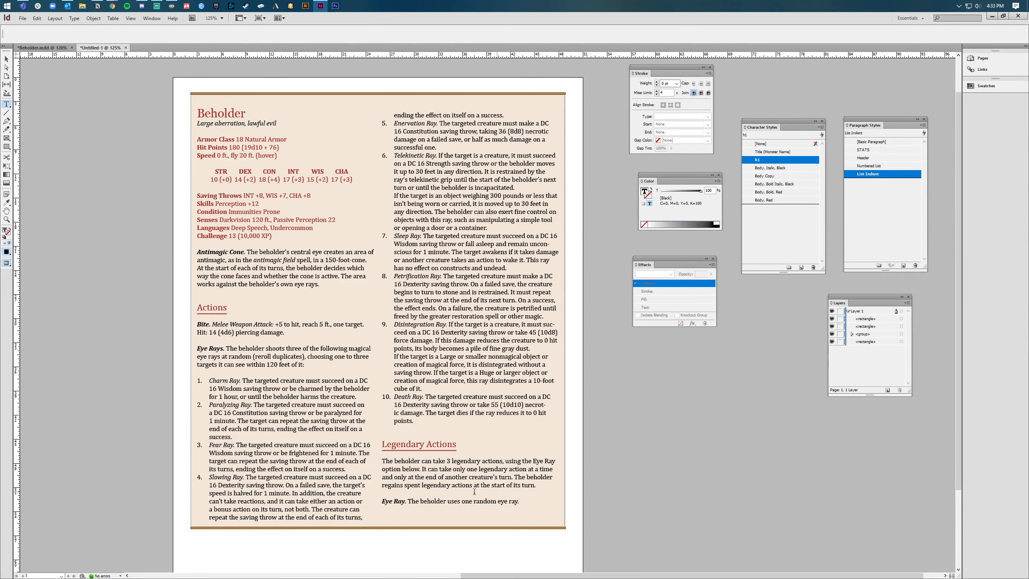
# Select the grouped text columns with the Selection tool and ungroup them
pyautogui.click(466, 454)
pyautogui.click(7, 59)
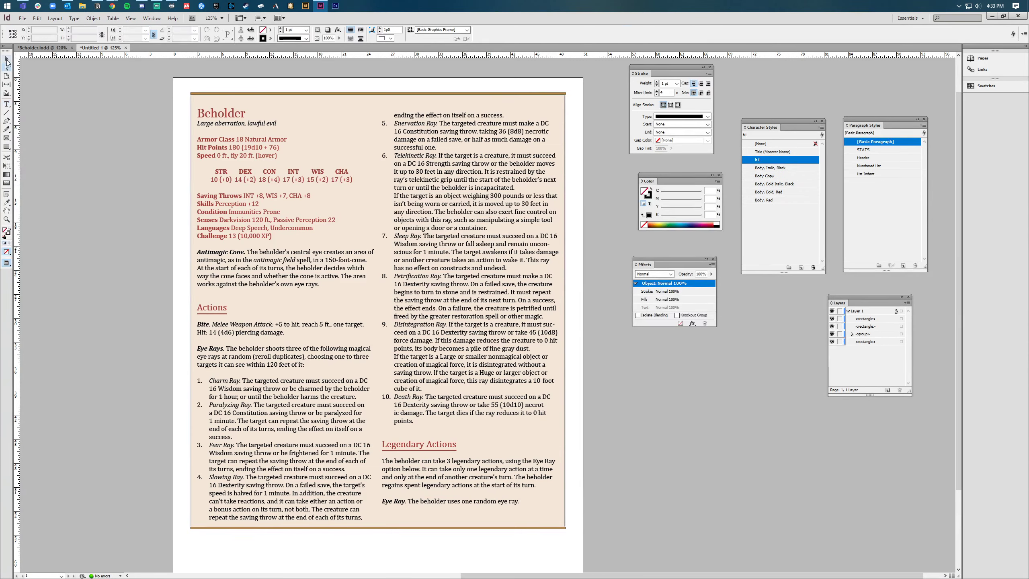
pyautogui.click(246, 222)
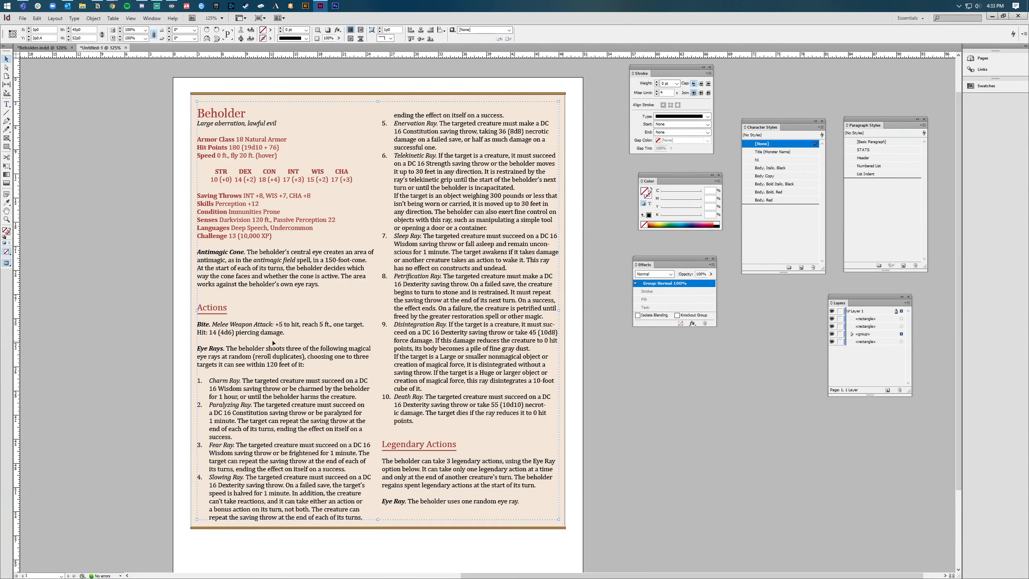
pyautogui.hotkey('ctrl', 'shift', 'g')
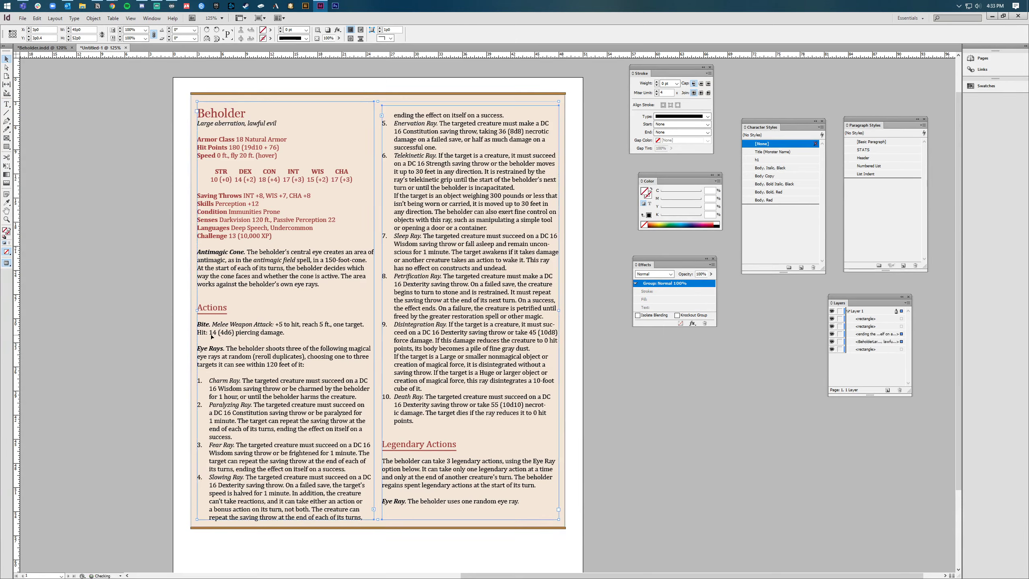
# Shorten both text frames from their lower edges to end just below the last line of each column
pyautogui.click(301, 515)
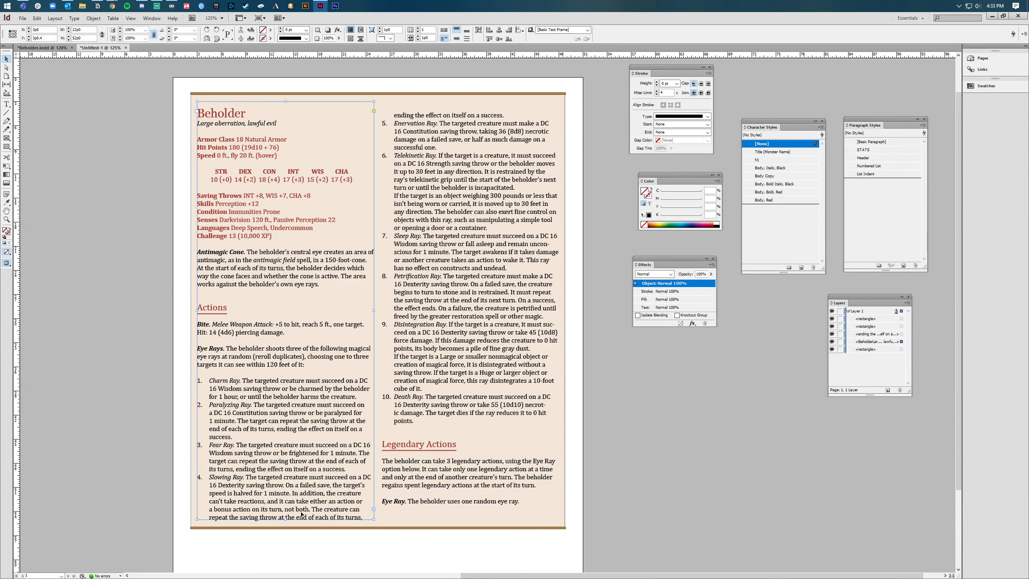
pyautogui.moveTo(286, 519); pyautogui.dragTo(286, 517)
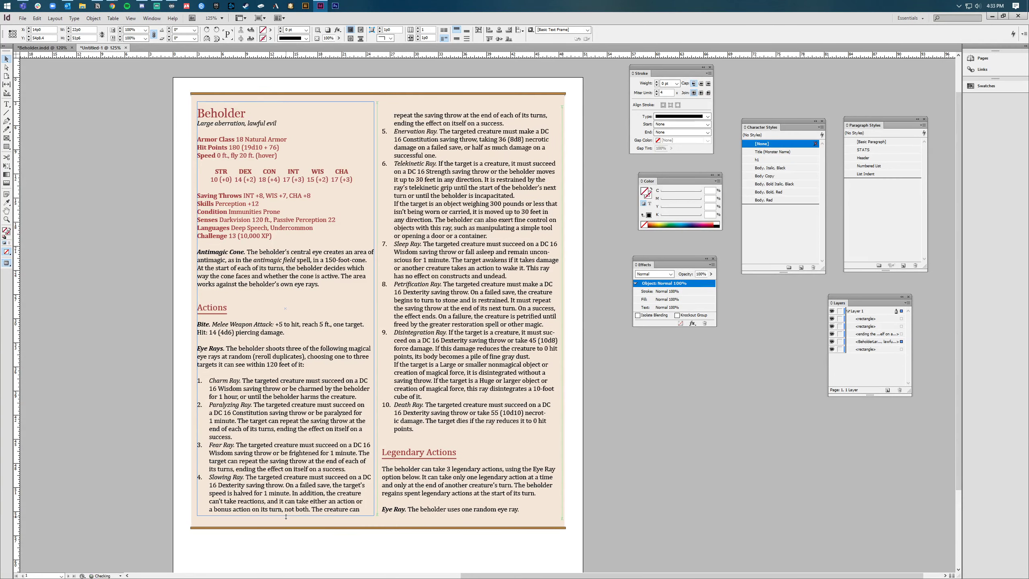
pyautogui.click(449, 520)
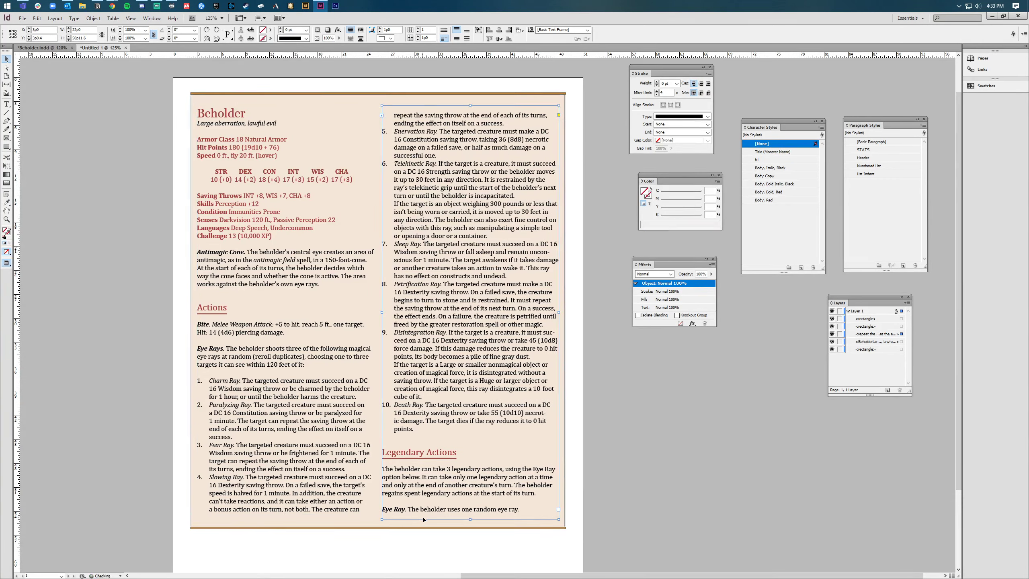
pyautogui.press('t')
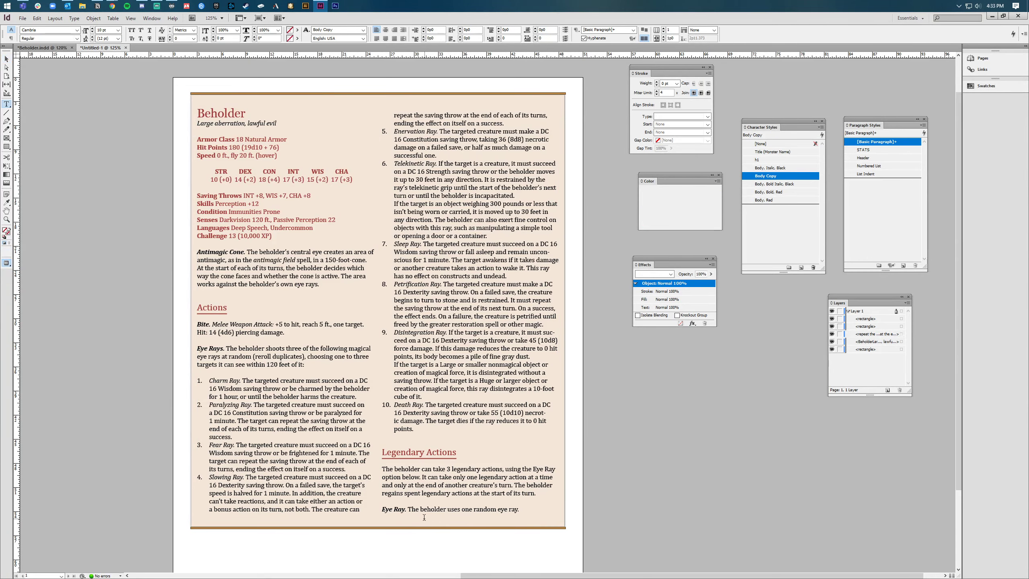
pyautogui.press('v')
pyautogui.click(470, 519)
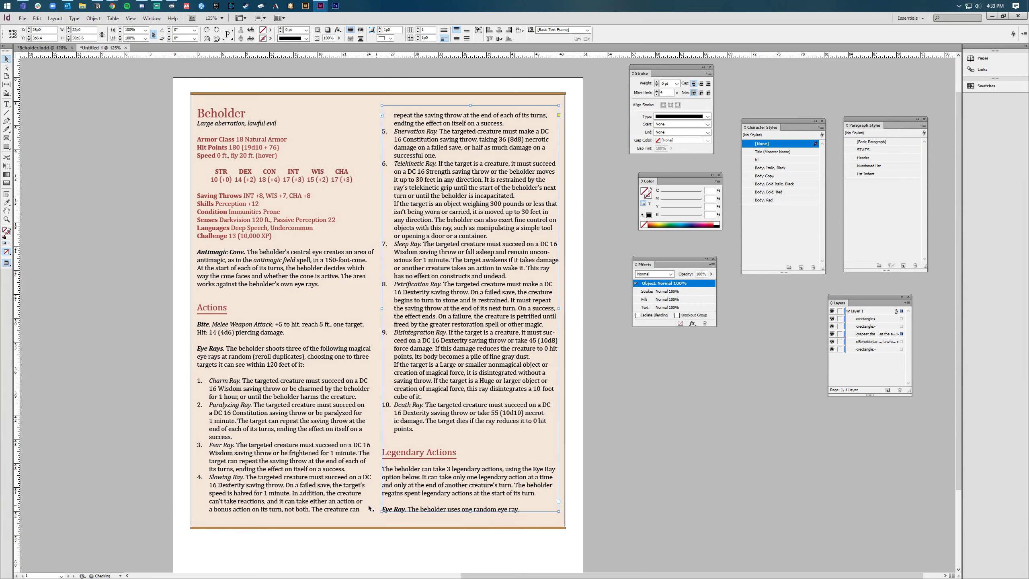
# Raise the parchment background's lower edge and the bottom bar to sit close below the shortened text columns
pyautogui.click(379, 527)
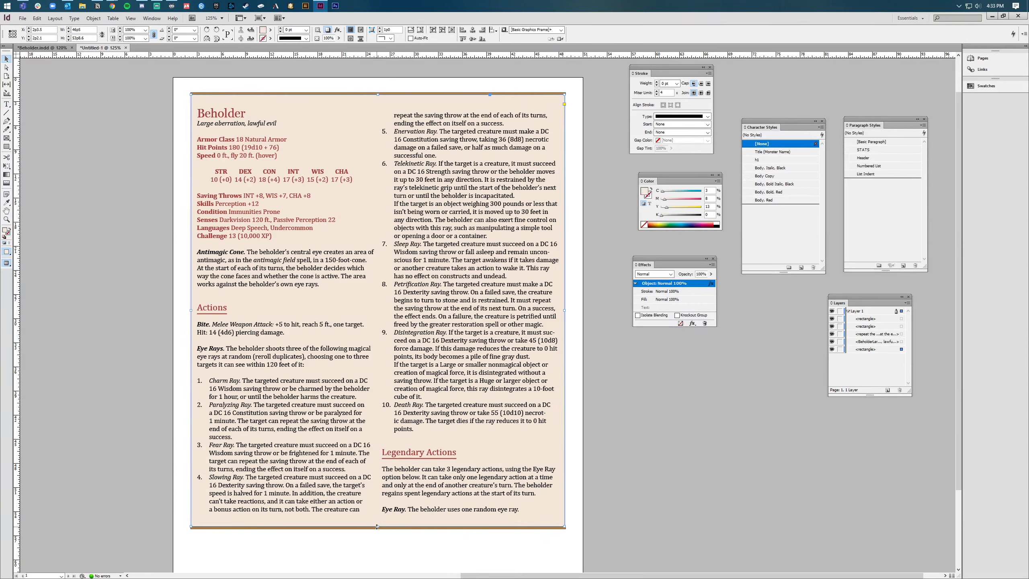
pyautogui.moveTo(376, 527); pyautogui.dragTo(391, 519)
pyautogui.click(387, 527)
# Group the two column text frames together again and deselect them
pyautogui.click(528, 510)
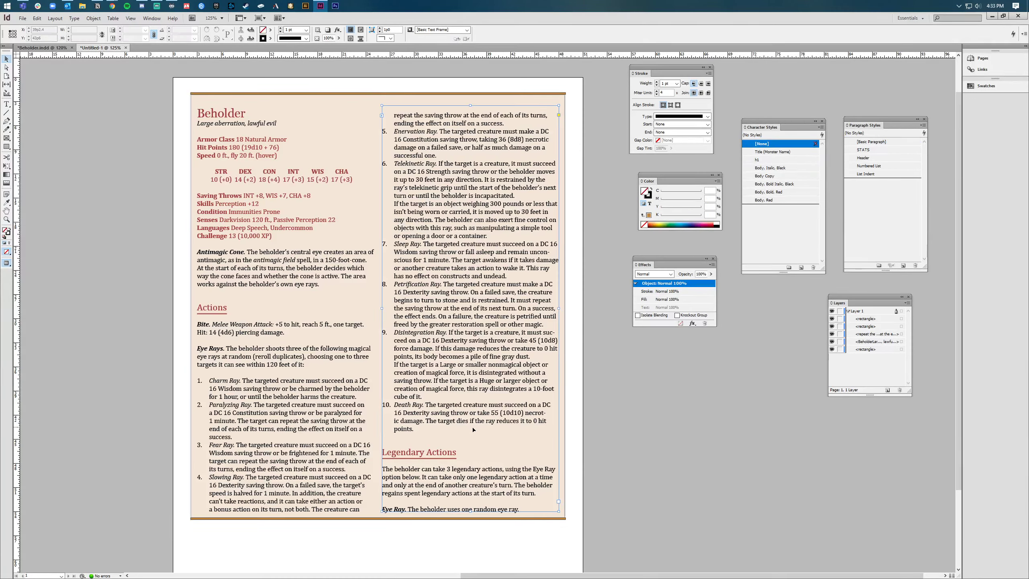
pyautogui.click(318, 419)
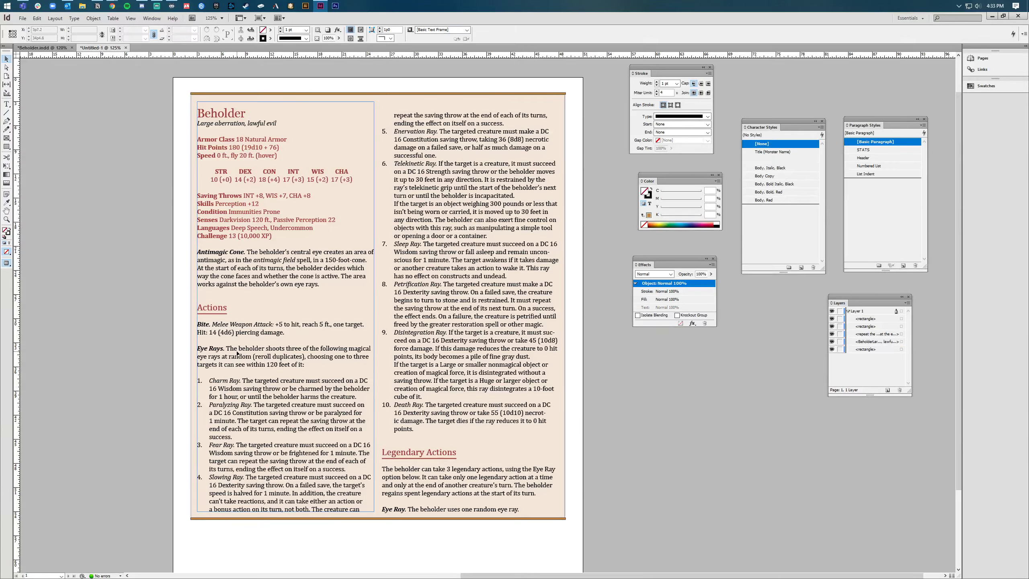
pyautogui.keyDown('shift'); pyautogui.click(448, 349); pyautogui.keyUp('shift')
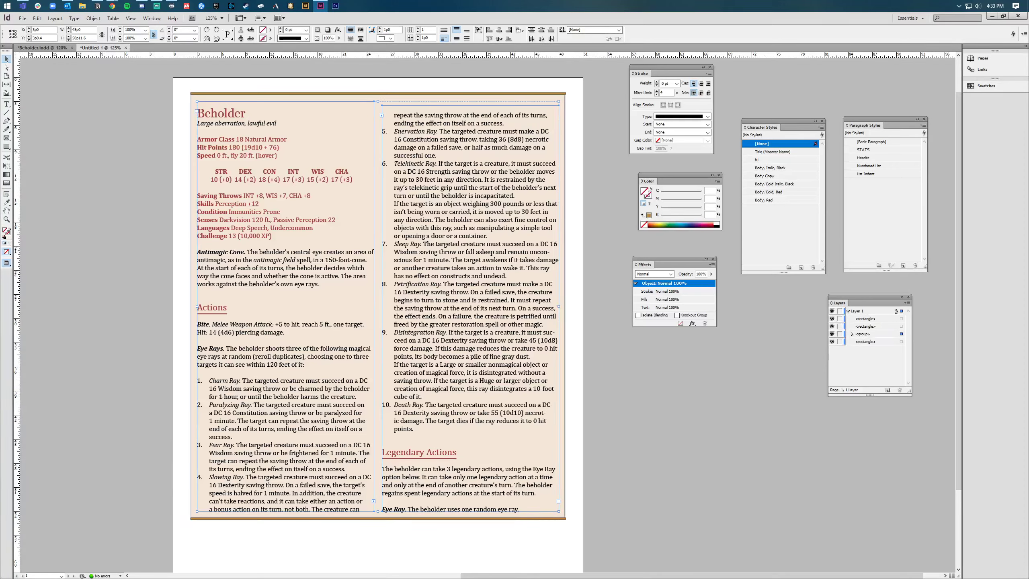
pyautogui.hotkey('ctrl', 'g')
pyautogui.click(79, 262)
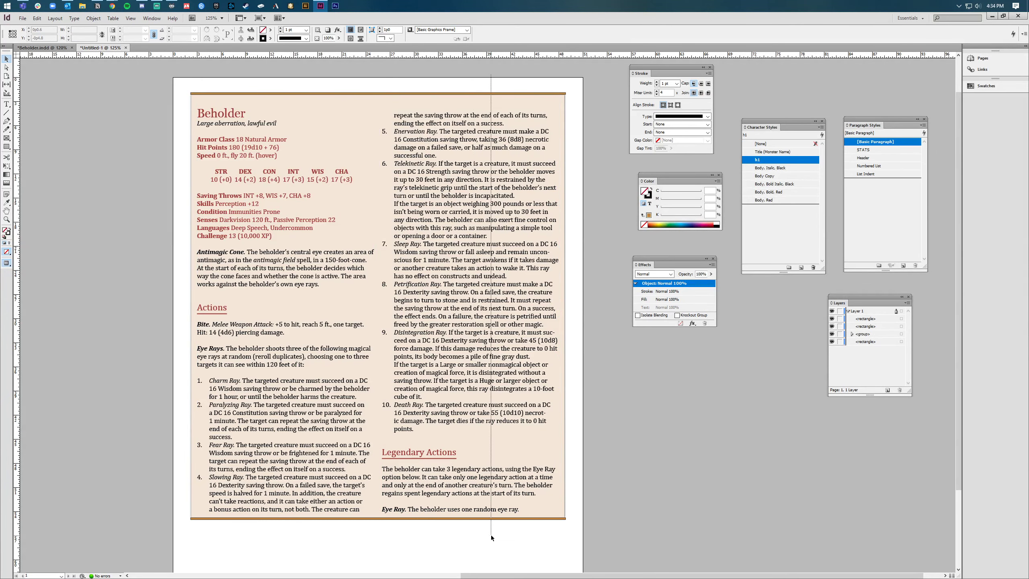
# Select all stat block objects to check their extents, deselect them, and preview the finished page full screen
pyautogui.click(488, 519)
pyautogui.hotkey('ctrl', 'a')
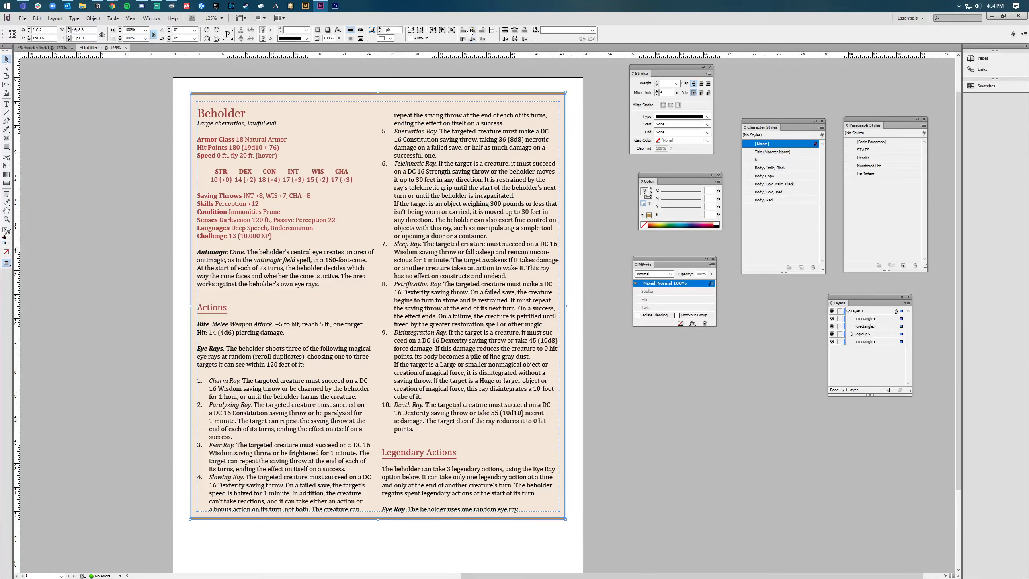
pyautogui.hotkey('ctrl', 'shift', 'a')
pyautogui.click(512, 109)
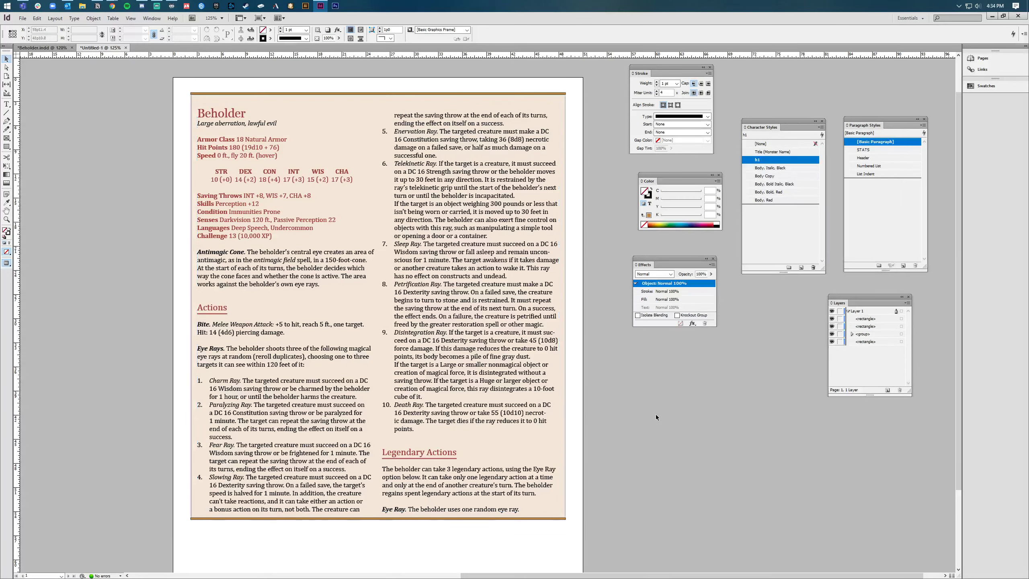
pyautogui.hotkey('shift', 'w')
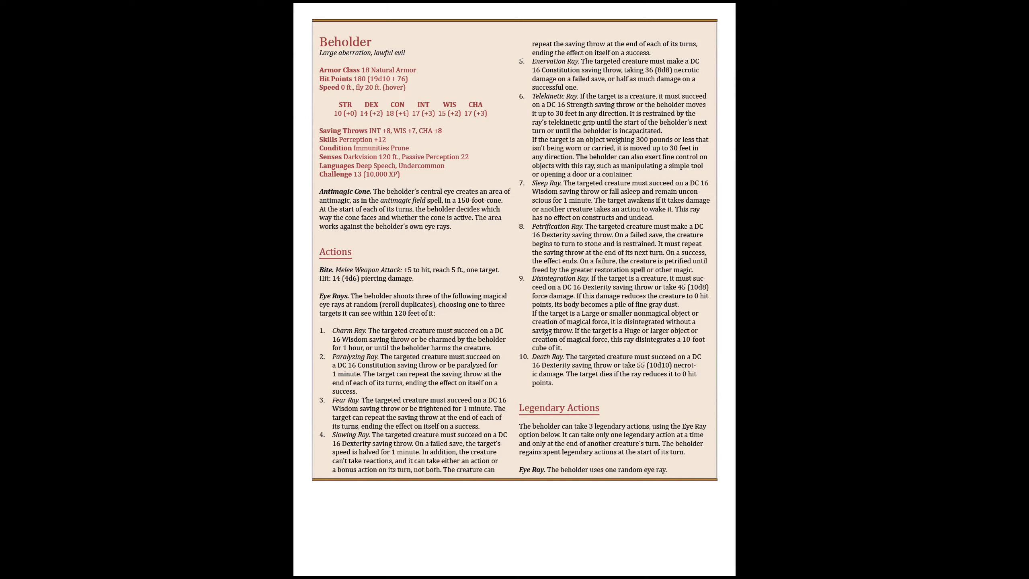
pyautogui.press('Escape')
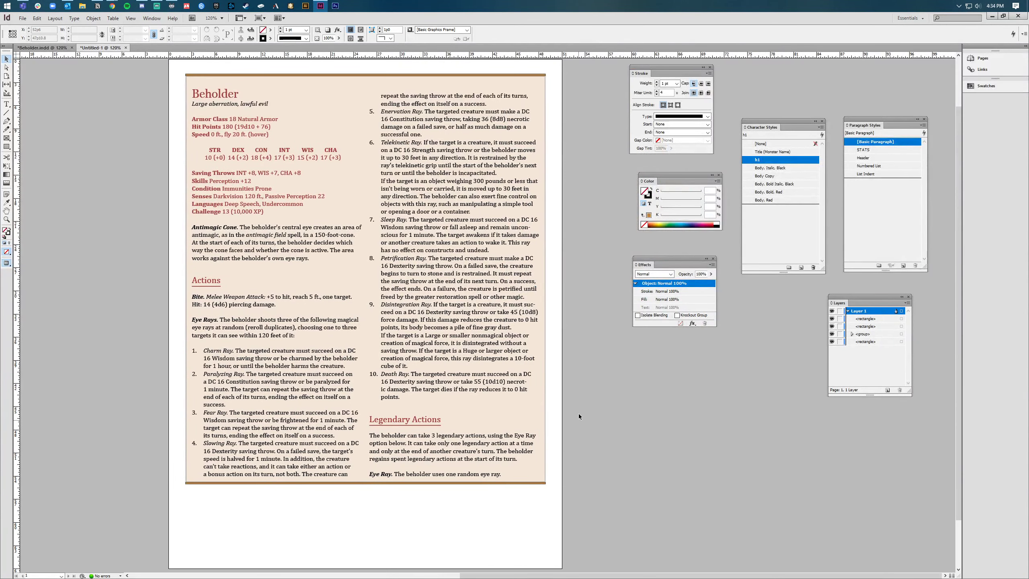
# Add a second page, turn off document page shuffling, and place the new page beside page 1 as one spread
pyautogui.click(981, 62)
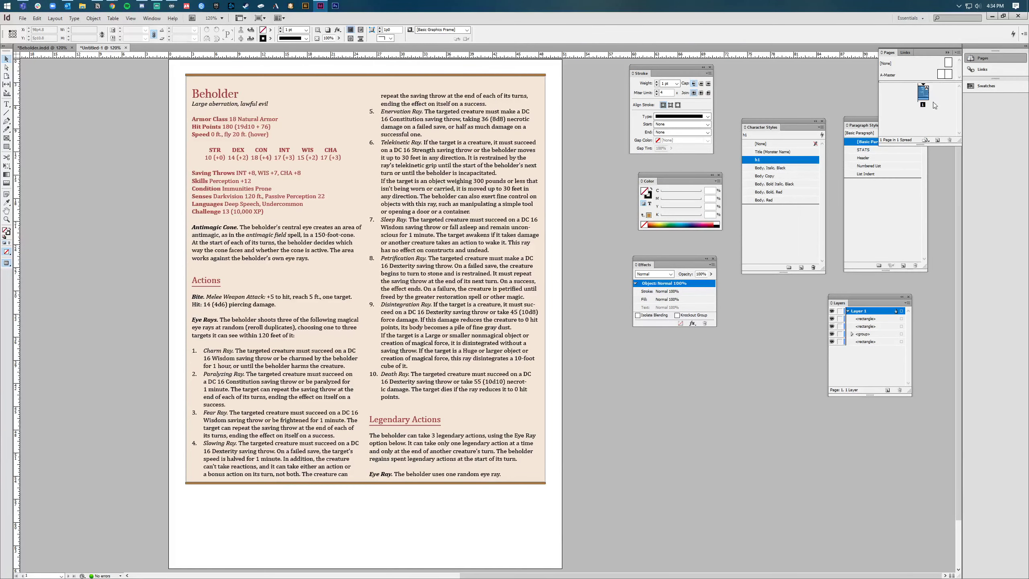
pyautogui.click(937, 140)
pyautogui.click(958, 52)
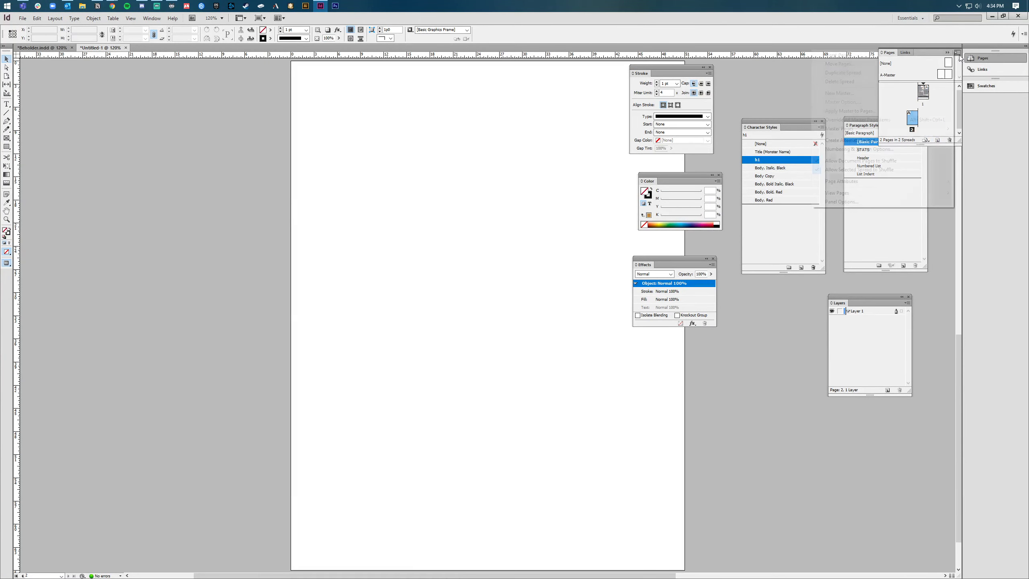
pyautogui.click(862, 160)
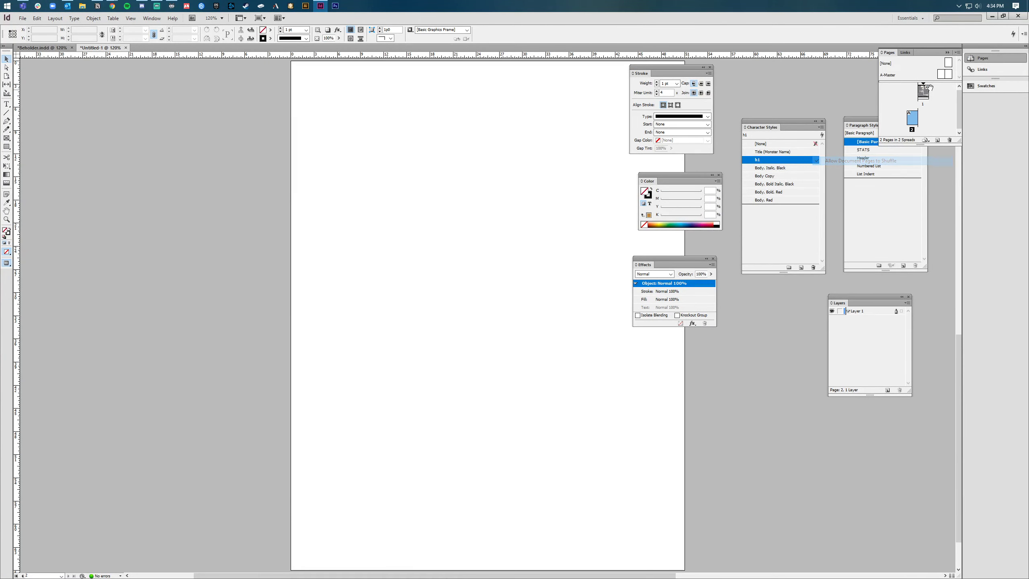
pyautogui.click(958, 53)
pyautogui.click(875, 170)
pyautogui.moveTo(912, 119); pyautogui.dragTo(927, 105)
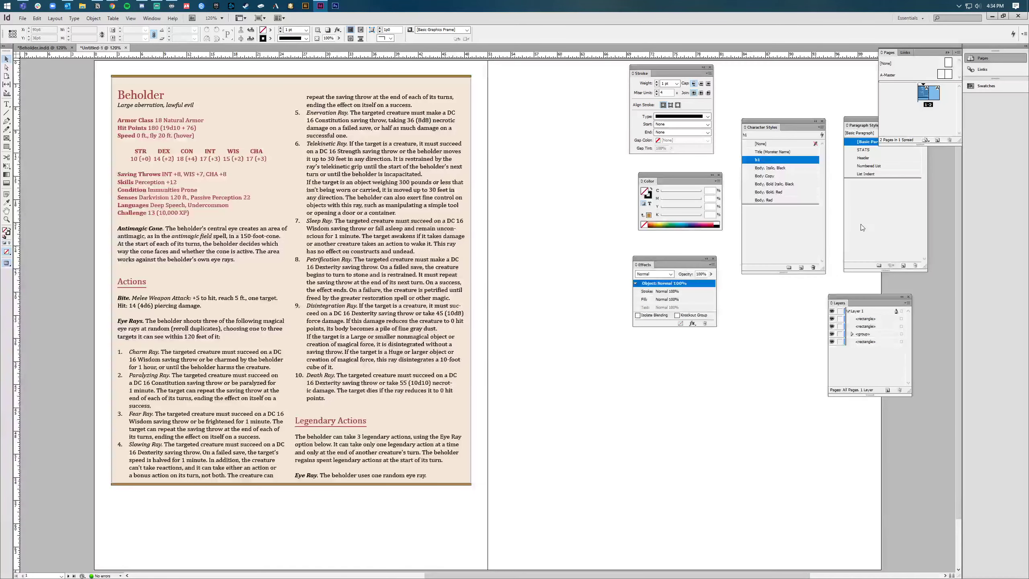
pyautogui.moveTo(736, 437); pyautogui.dragTo(652, 464)
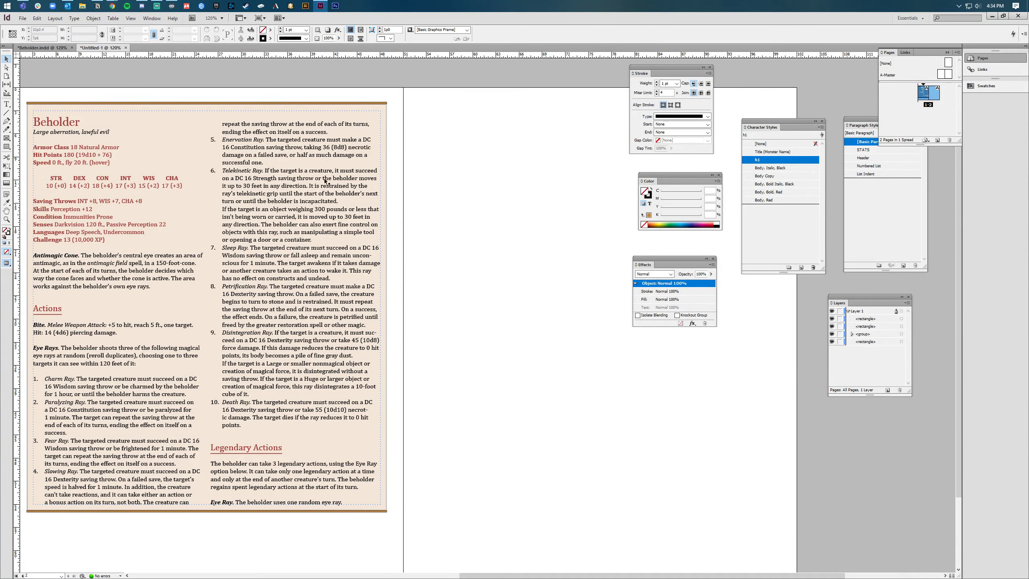
# Switch to the browser, copy the Cat stat block text from D&D Beyond, and return to InDesign
pyautogui.hotkey('alt', 'Tab')
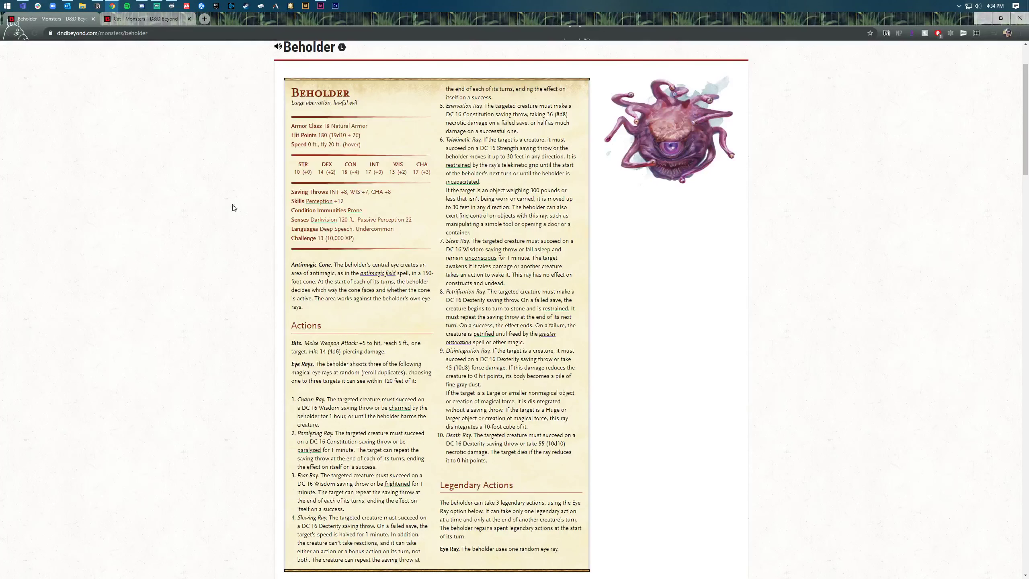
pyautogui.click(134, 20)
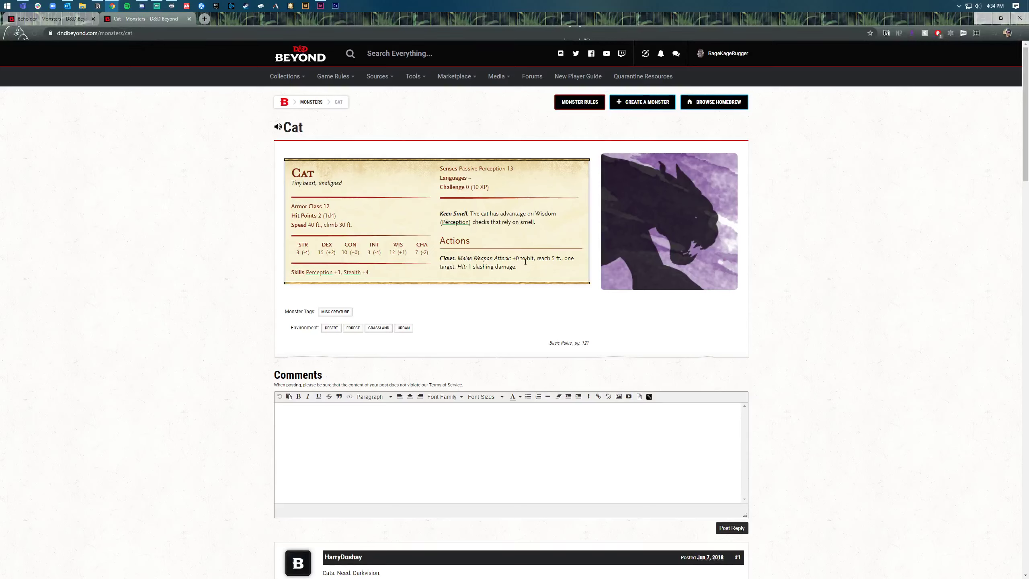
pyautogui.moveTo(526, 269); pyautogui.dragTo(158, 106)
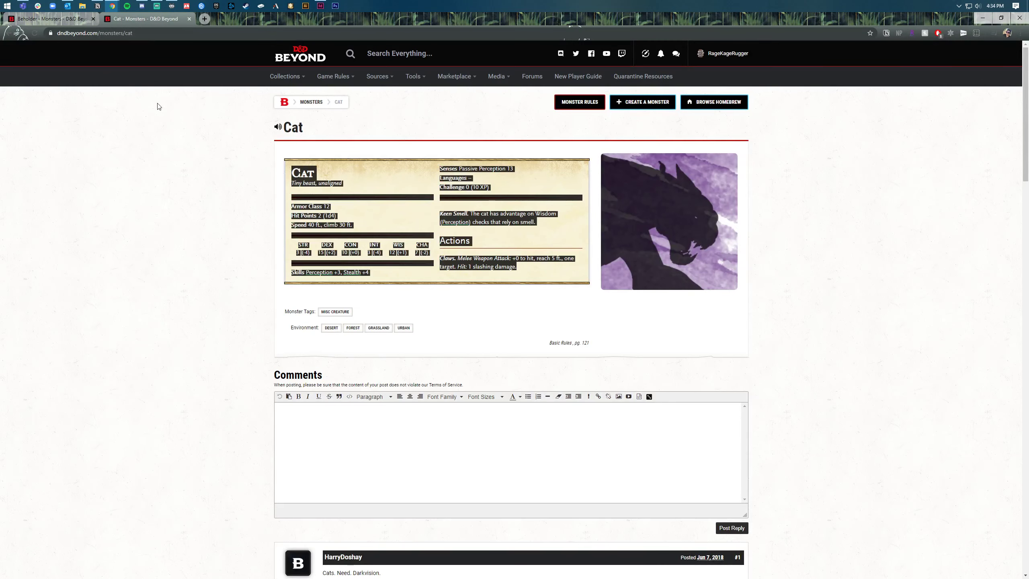
pyautogui.click(320, 5)
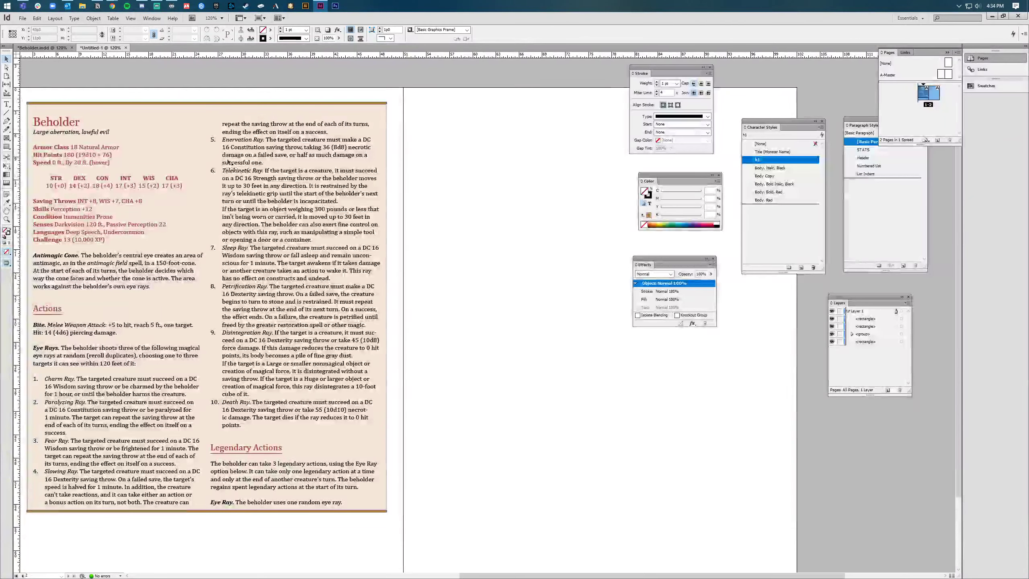
# Show the page guides, draw a text frame in the second page's first column, and paste the Cat text into it
pyautogui.press('w')
pyautogui.press('w')
pyautogui.press('w')
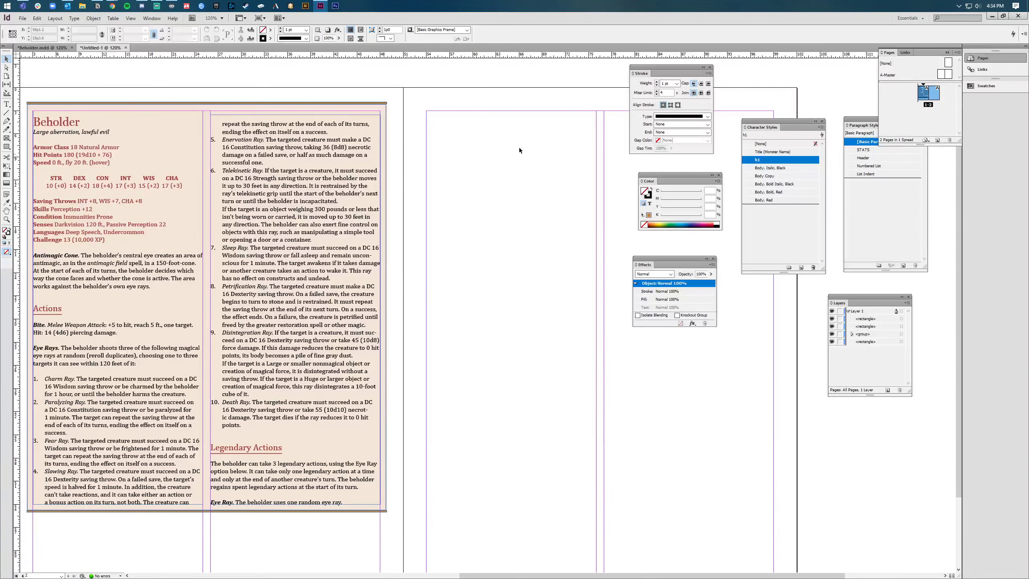
pyautogui.press('w')
pyautogui.press('w')
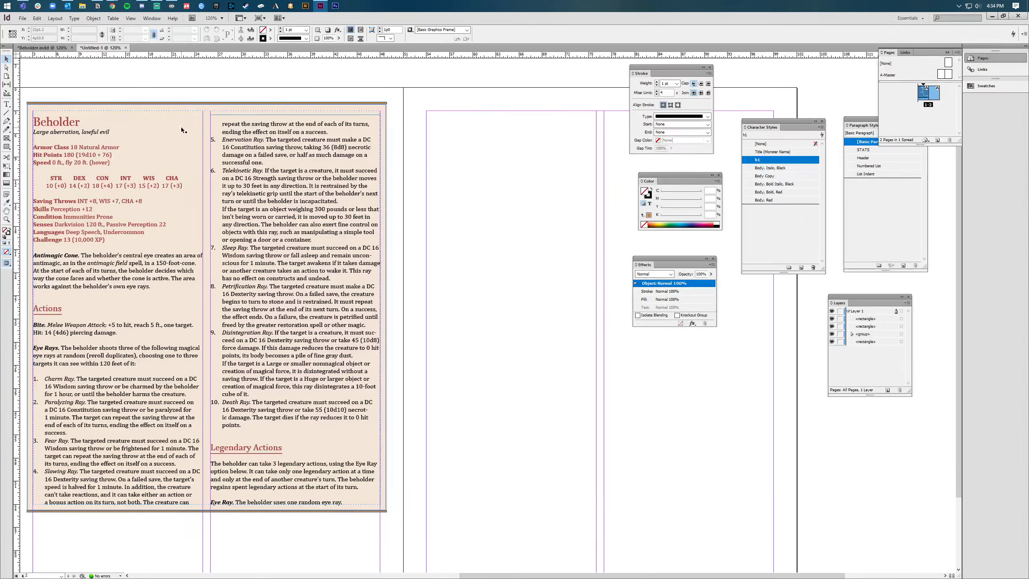
pyautogui.press('t')
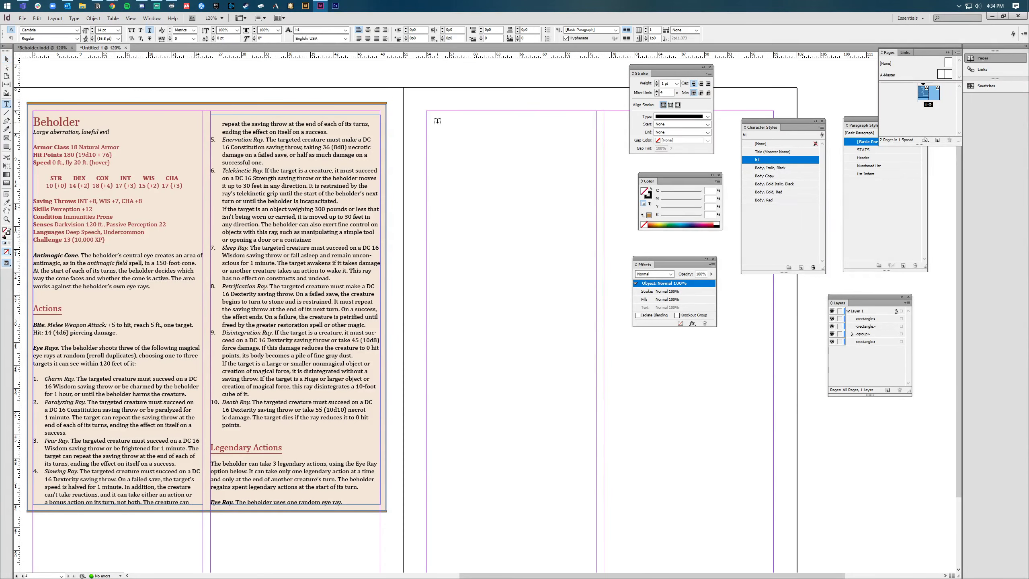
pyautogui.moveTo(416, 119); pyautogui.dragTo(583, 379)
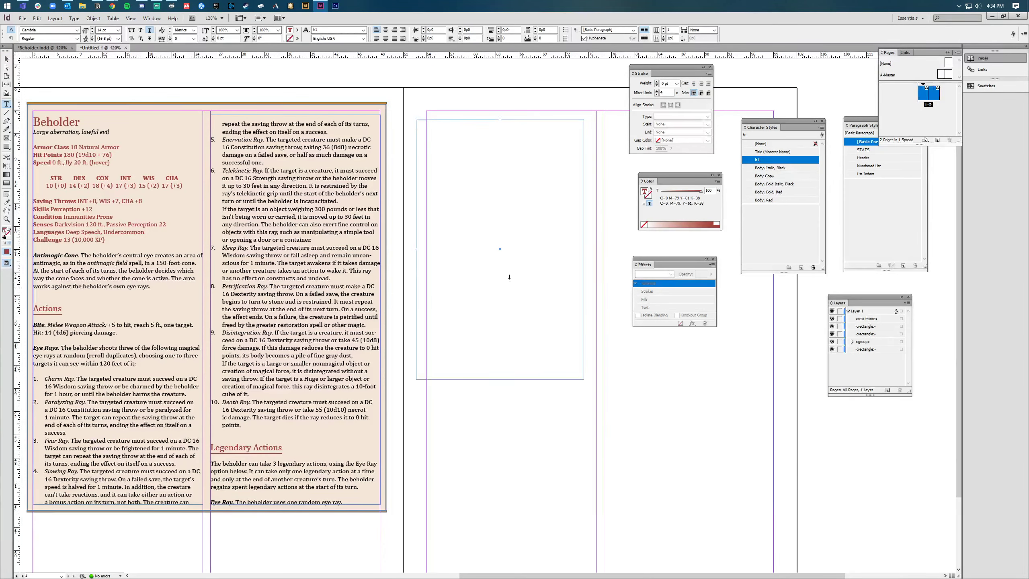
pyautogui.hotkey('ctrl', 'v')
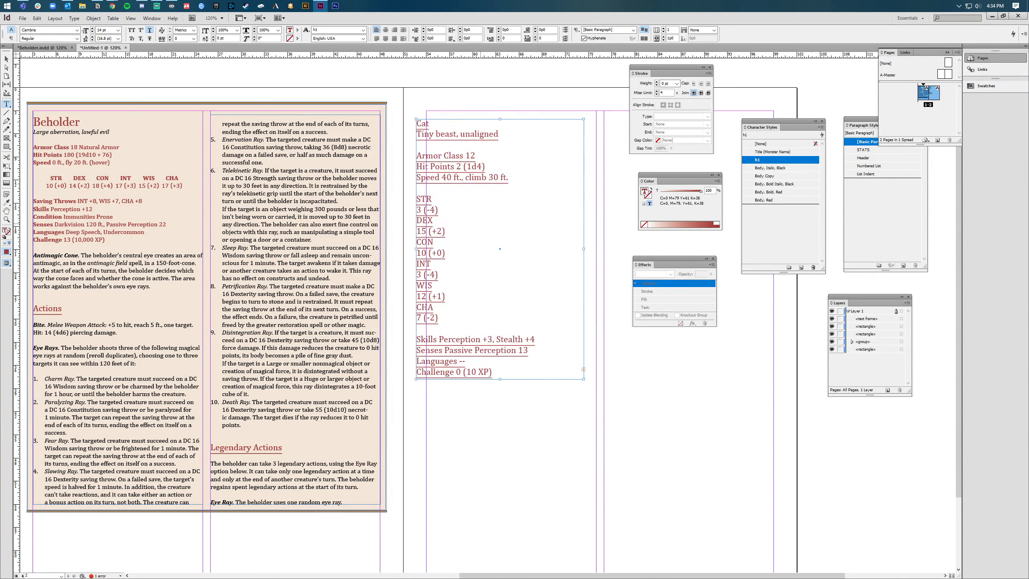
# Apply the Body Copy character style to all the Cat text and fit its frame to the first column's guides
pyautogui.hotkey('ctrl', 'a')
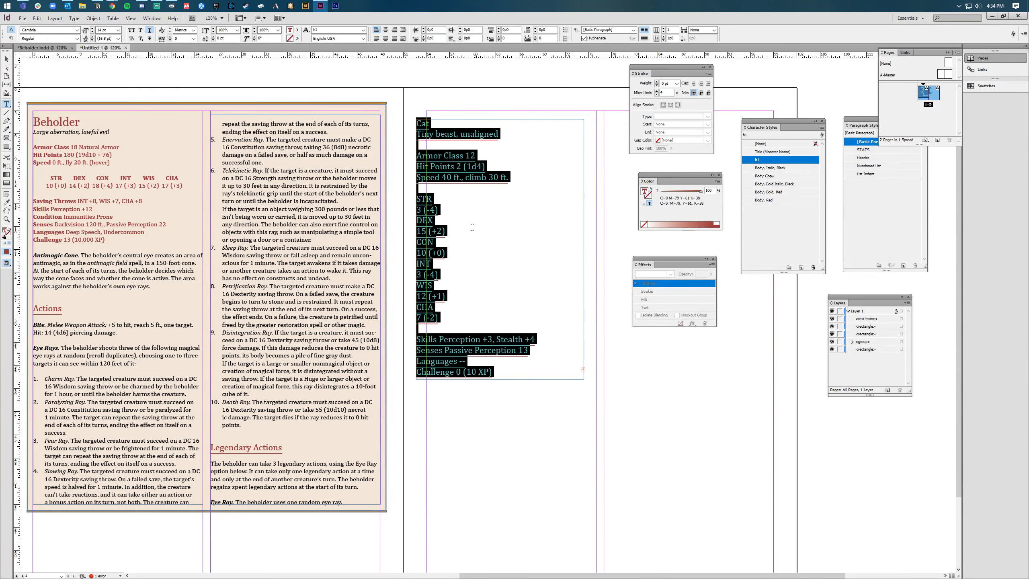
pyautogui.click(764, 176)
pyautogui.click(6, 59)
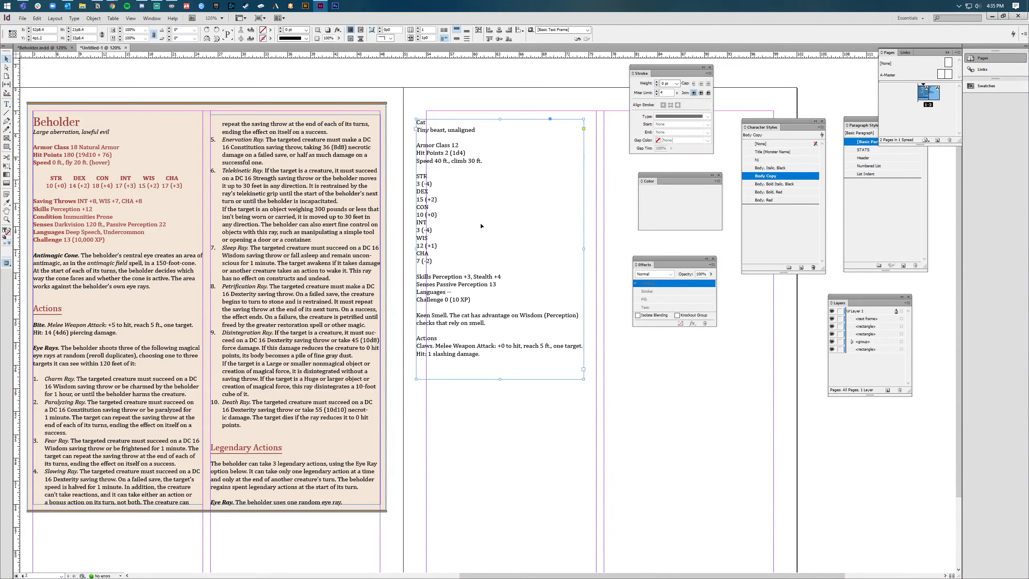
pyautogui.moveTo(486, 219); pyautogui.dragTo(533, 192)
pyautogui.moveTo(594, 239); pyautogui.dragTo(596, 239)
# Style "Cat" with Title (Monster Name) and "Tiny beast, unaligned" with Body, Italic, Black
pyautogui.tripleClick(436, 116)
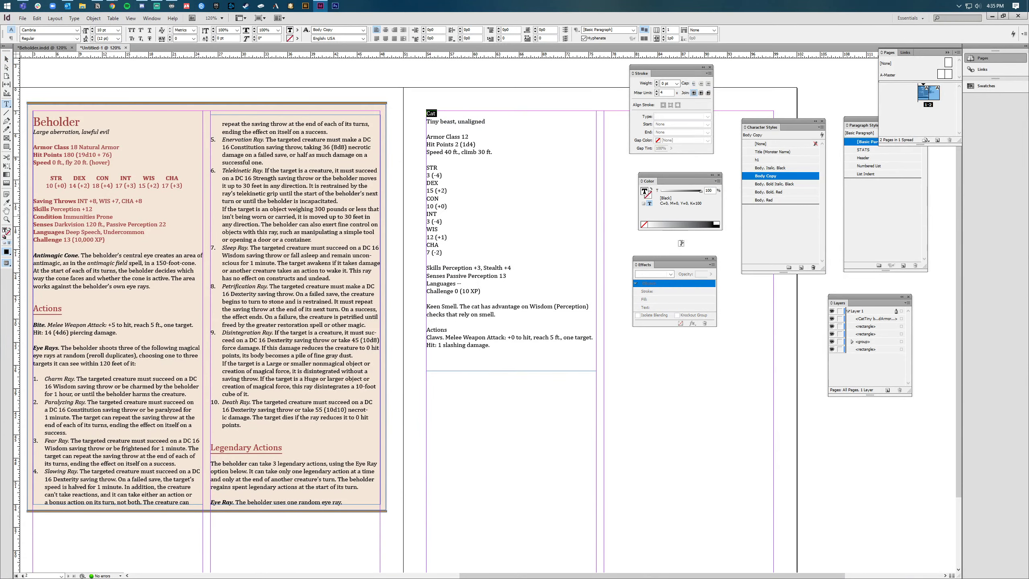
pyautogui.click(772, 152)
pyautogui.click(443, 125)
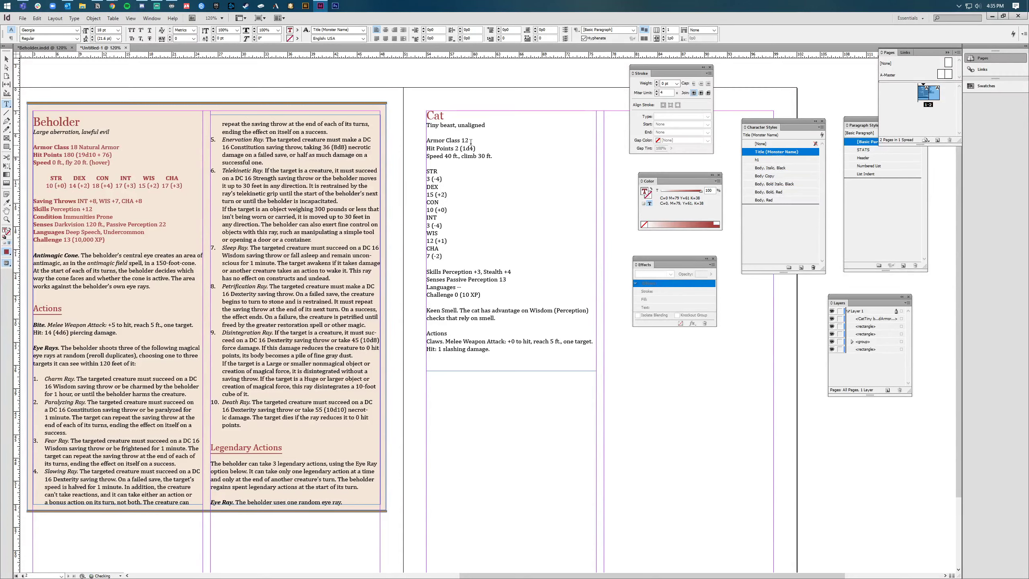
pyautogui.tripleClick(443, 125)
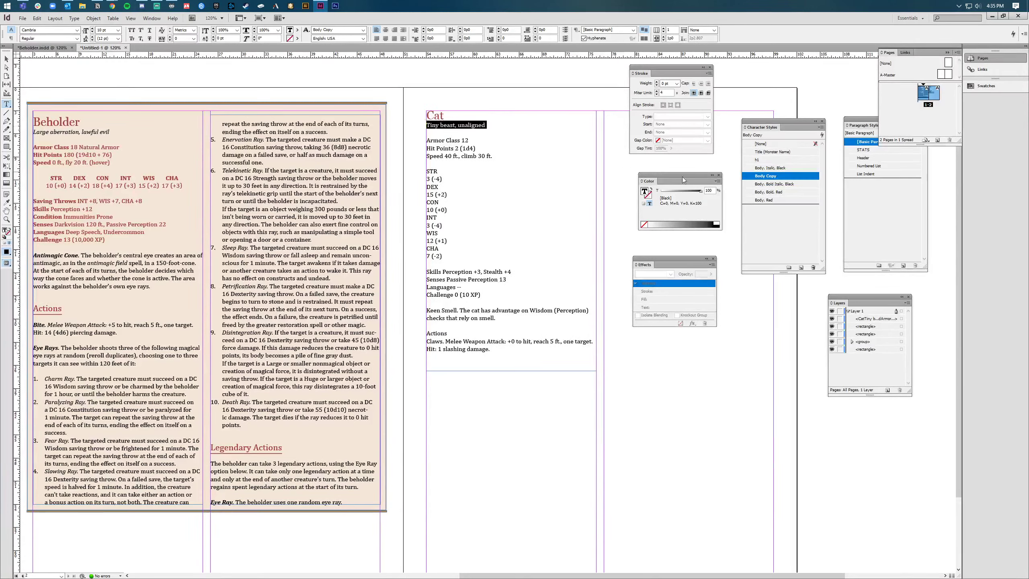
pyautogui.click(779, 167)
# Apply the Body, Red character style to the Cat lines from Armor Class through Challenge
pyautogui.click(431, 144)
pyautogui.moveTo(428, 141); pyautogui.dragTo(527, 289)
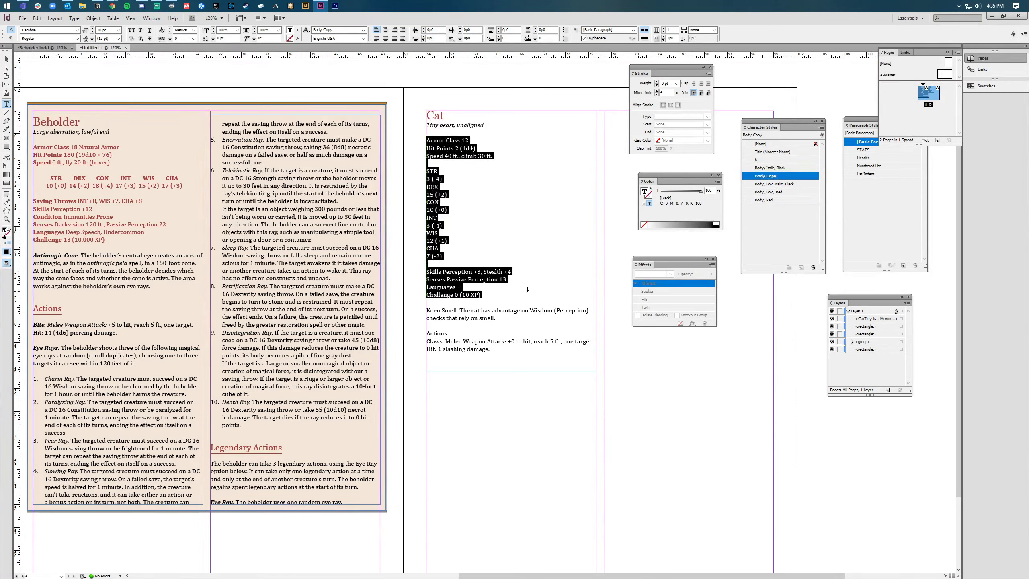
pyautogui.click(770, 200)
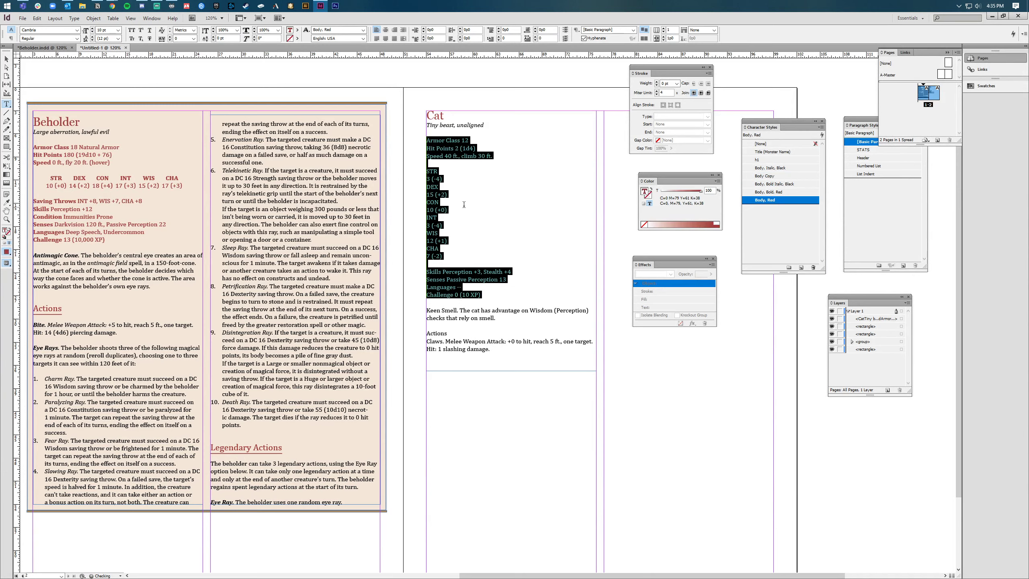
pyautogui.click(477, 161)
# Apply the Body, Bold, Red character style to the Armor Class, Hit Points and Speed labels of the Cat block
pyautogui.moveTo(460, 141); pyautogui.dragTo(423, 139)
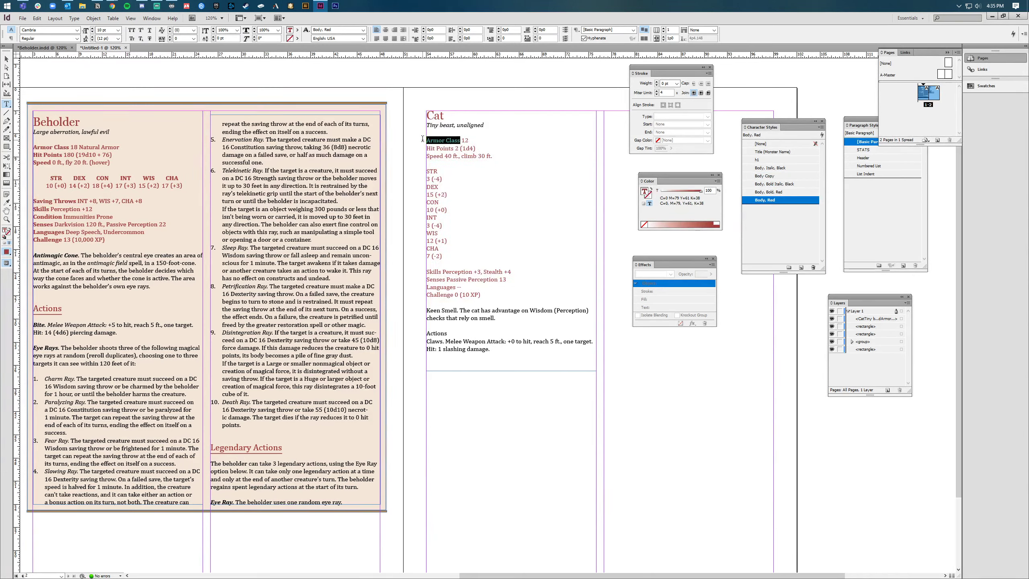
pyautogui.click(769, 192)
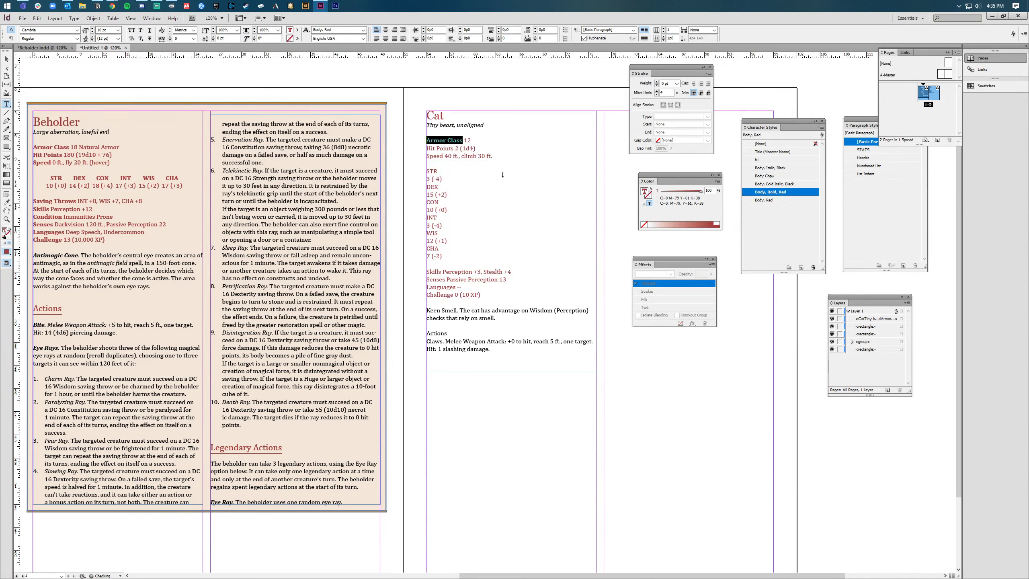
pyautogui.click(452, 148)
pyautogui.moveTo(456, 148); pyautogui.dragTo(426, 149)
pyautogui.click(769, 192)
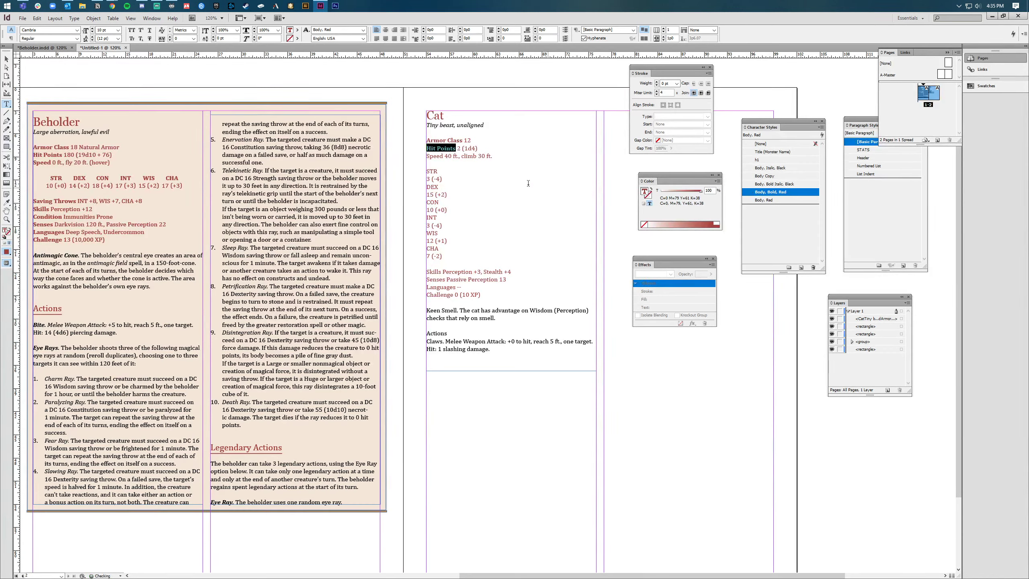
pyautogui.moveTo(444, 157); pyautogui.dragTo(426, 157)
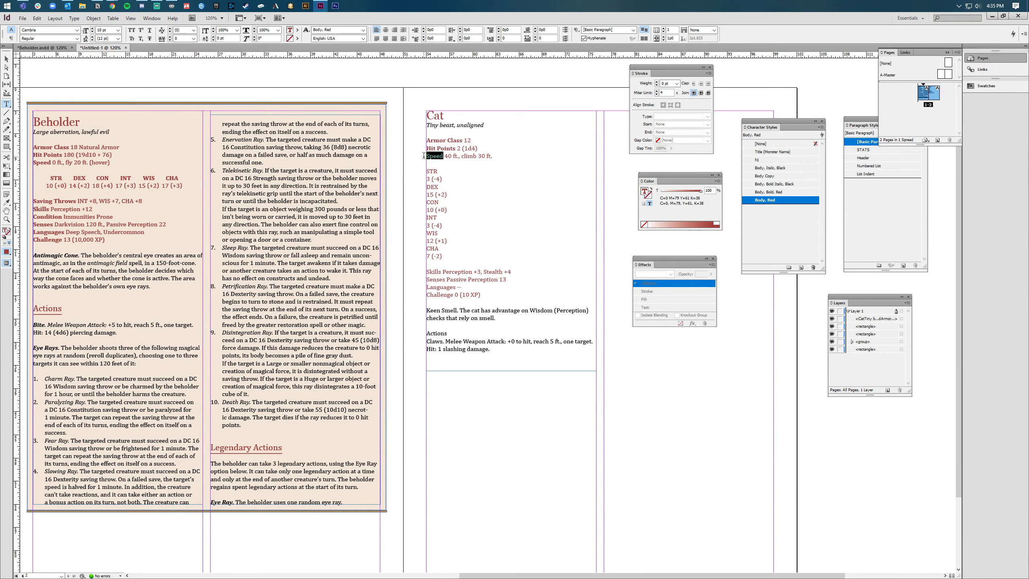
pyautogui.click(774, 184)
pyautogui.click(505, 188)
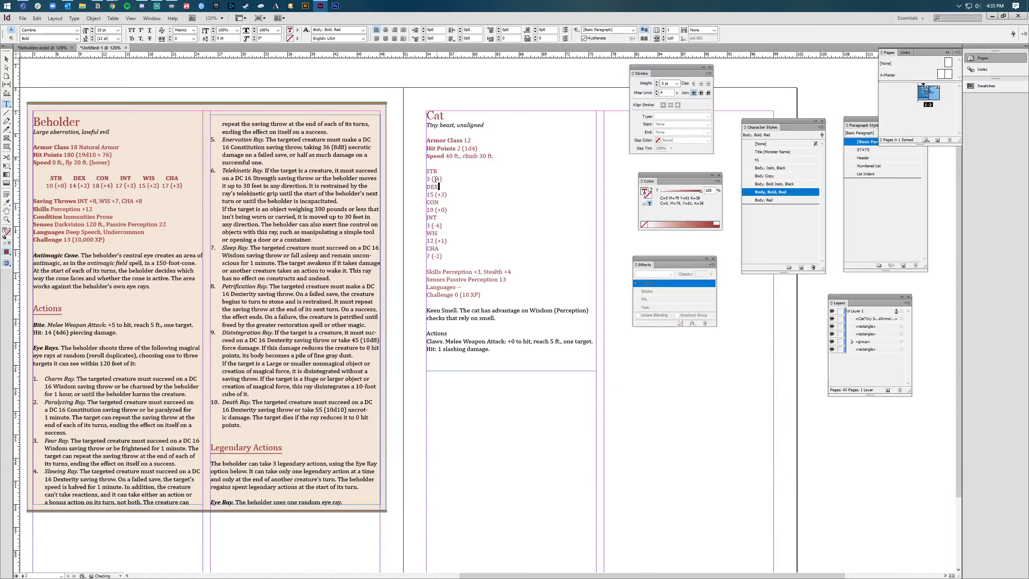
# Apply the STATS paragraph style to the Cat's ability lines from STR through CHA
pyautogui.moveTo(426, 171); pyautogui.dragTo(474, 254)
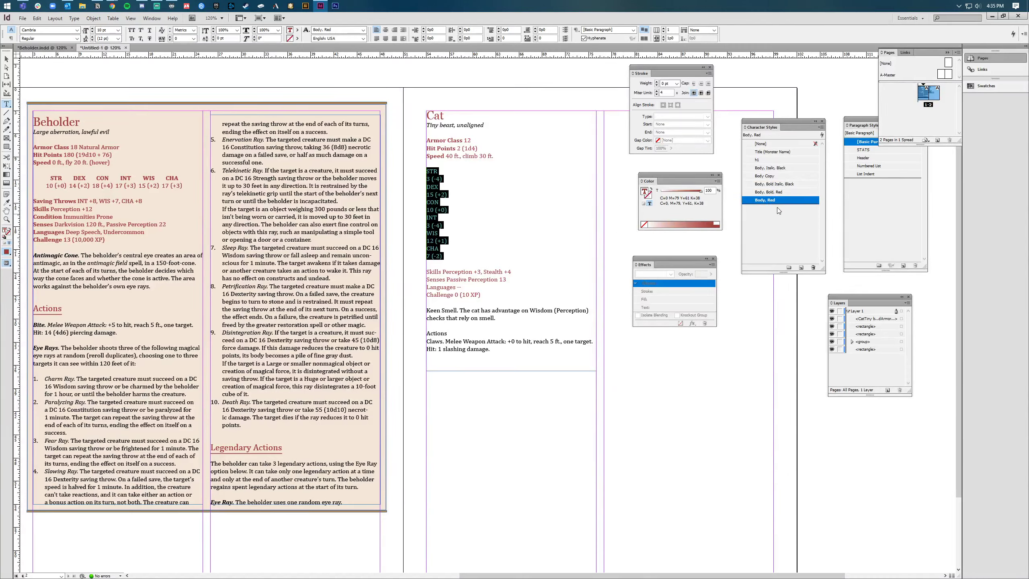
pyautogui.click(863, 149)
pyautogui.click(468, 212)
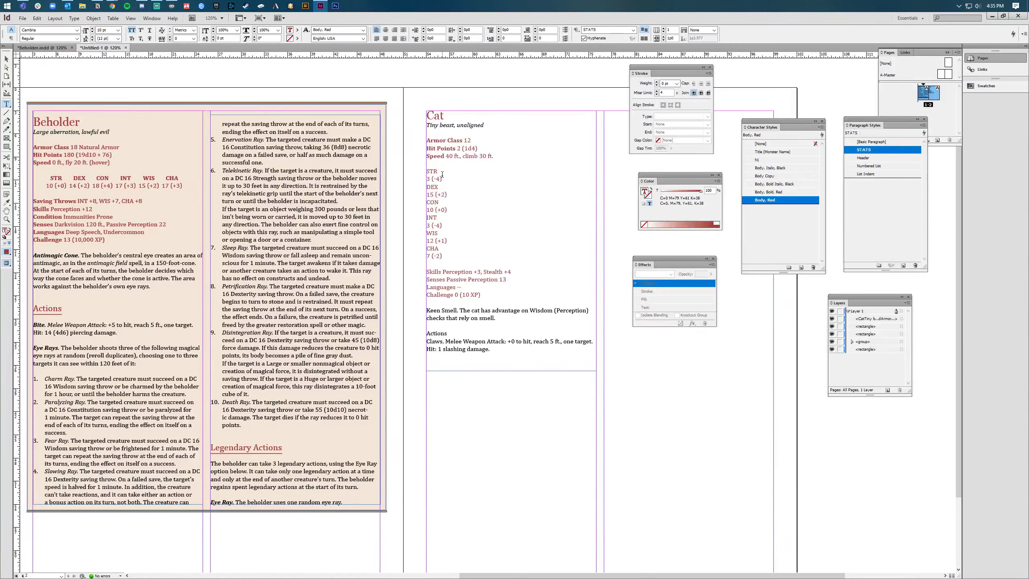
# Indent STR with a tab and move DEX and CON up beside it as tab-separated ability headings
pyautogui.doubleClick(431, 186)
pyautogui.hotkey('ctrl', 'c')
pyautogui.press('BackSpace')
pyautogui.click(461, 173)
pyautogui.press('Tab')
pyautogui.hotkey('ctrl', 'v')
pyautogui.click(427, 171)
pyautogui.press('Tab')
pyautogui.doubleClick(432, 202)
pyautogui.hotkey('ctrl', 'x')
pyautogui.click(516, 175)
pyautogui.hotkey('ctrl', 'v')
# Move INT, WIS and CHA up to complete the tab-separated row of ability headings
pyautogui.doubleClick(431, 218)
pyautogui.hotkey('ctrl', 'x')
pyautogui.click(547, 173)
pyautogui.press('Tab')
pyautogui.hotkey('ctrl', 'v')
pyautogui.doubleClick(428, 232)
pyautogui.hotkey('ctrl', 'x')
pyautogui.press('Tab')
pyautogui.hotkey('ctrl', 'v')
pyautogui.doubleClick(431, 248)
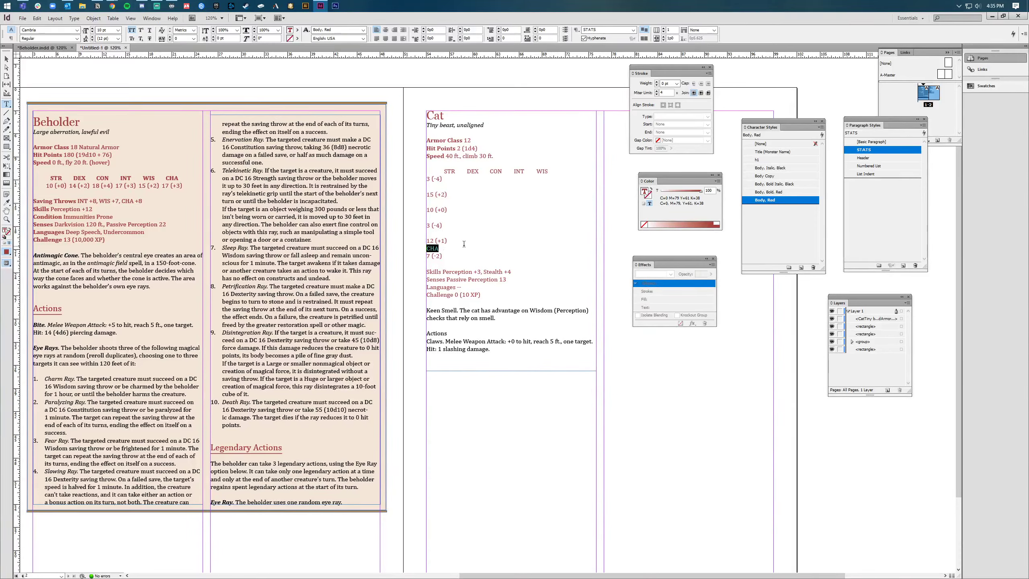
pyautogui.hotkey('ctrl', 'x')
pyautogui.hotkey('ctrl', 'v')
# Join the scores 3 (-4), 15 (+2) and 10 (+0) into one tabbed row beneath STR, DEX and CON
pyautogui.click(481, 194)
pyautogui.press('Home')
pyautogui.press('Tab')
pyautogui.press('End')
pyautogui.press('Delete')
pyautogui.press('Delete')
pyautogui.press('Tab')
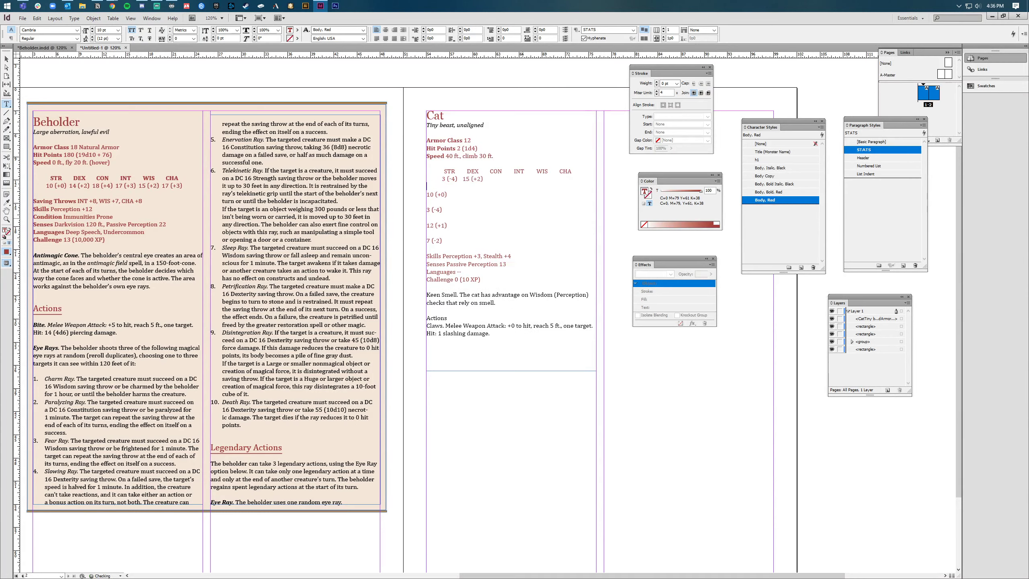
pyautogui.press('Delete')
pyautogui.press('BackSpace')
pyautogui.press('Delete')
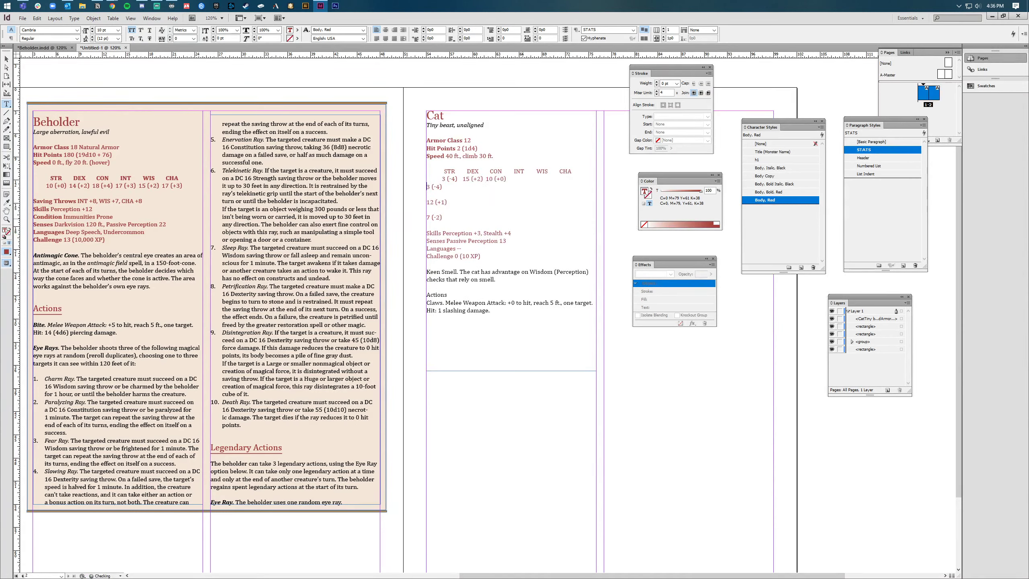
# Join the scores 3 (-4), 12 (+1) and 7 (-2) to the tabbed row beneath INT, WIS and CHA
pyautogui.press('BackSpace')
pyautogui.press('Tab')
pyautogui.press('End')
pyautogui.press('Delete')
pyautogui.press('Delete')
pyautogui.press('Tab')
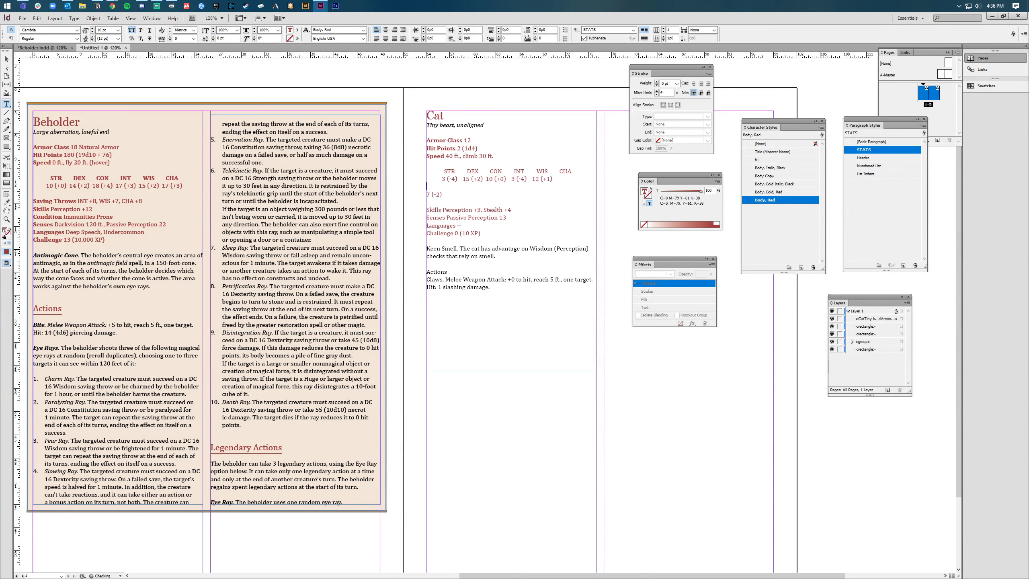
pyautogui.press('BackSpace')
pyautogui.press('Delete')
pyautogui.press('Tab')
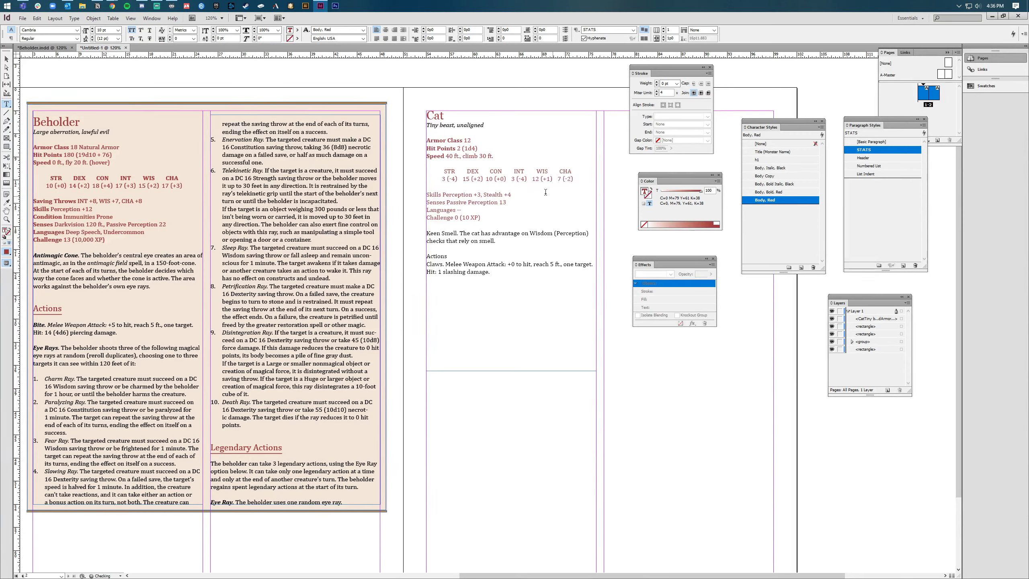
# Apply the Body, Bold, Red character style to the Cat's row of ability headings
pyautogui.tripleClick(497, 171)
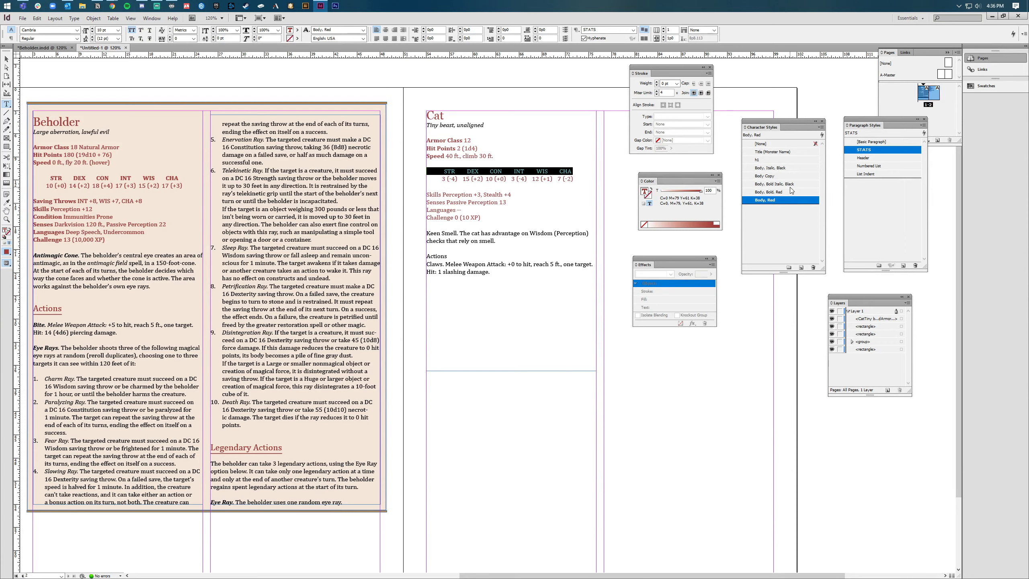
pyautogui.click(481, 218)
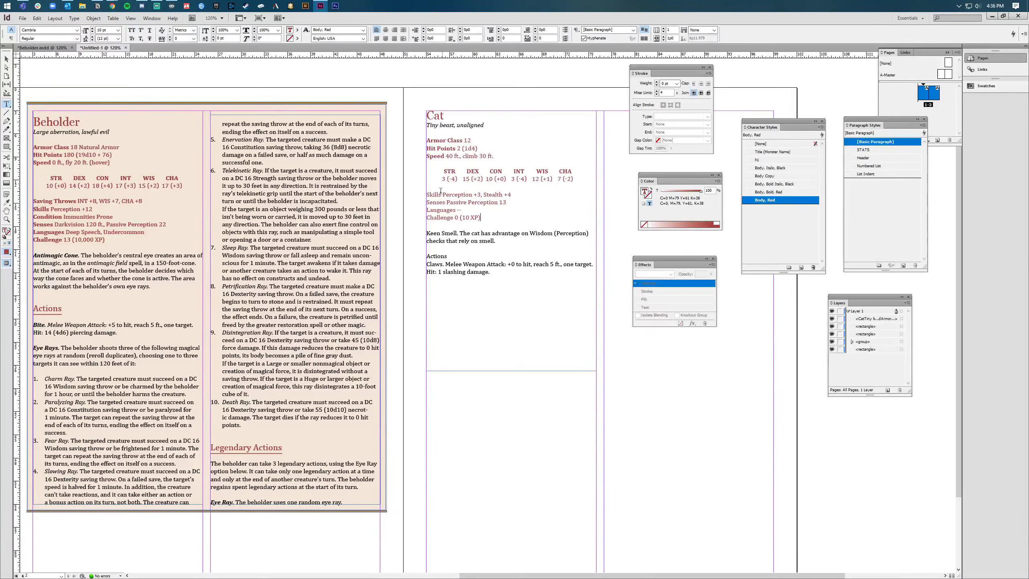
# Apply the Body, Bold, Red character style to the Cat's Skills, Senses, Languages and Challenge labels
pyautogui.moveTo(426, 193); pyautogui.dragTo(449, 195)
pyautogui.click(755, 193)
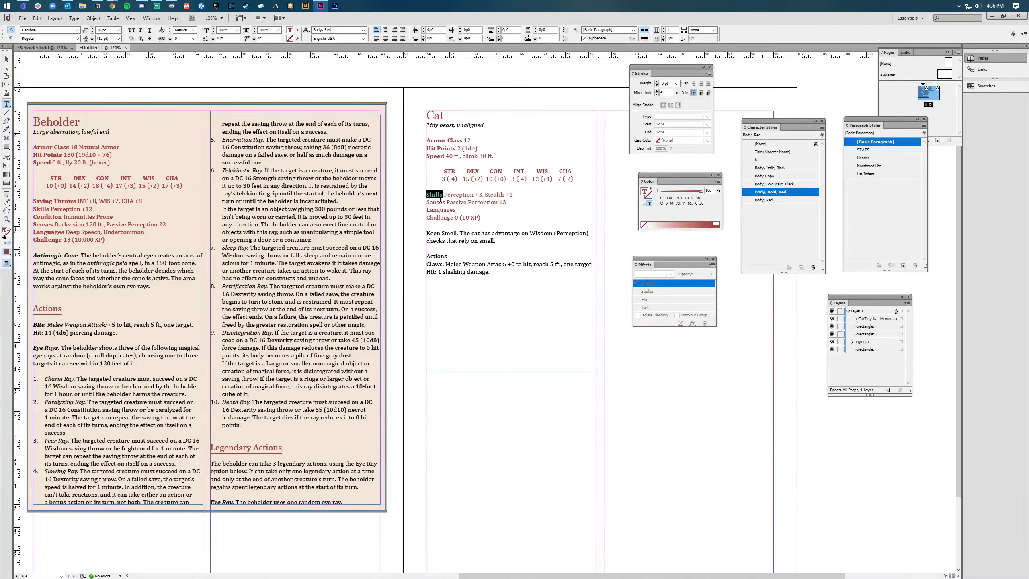
pyautogui.moveTo(427, 202); pyautogui.dragTo(445, 205)
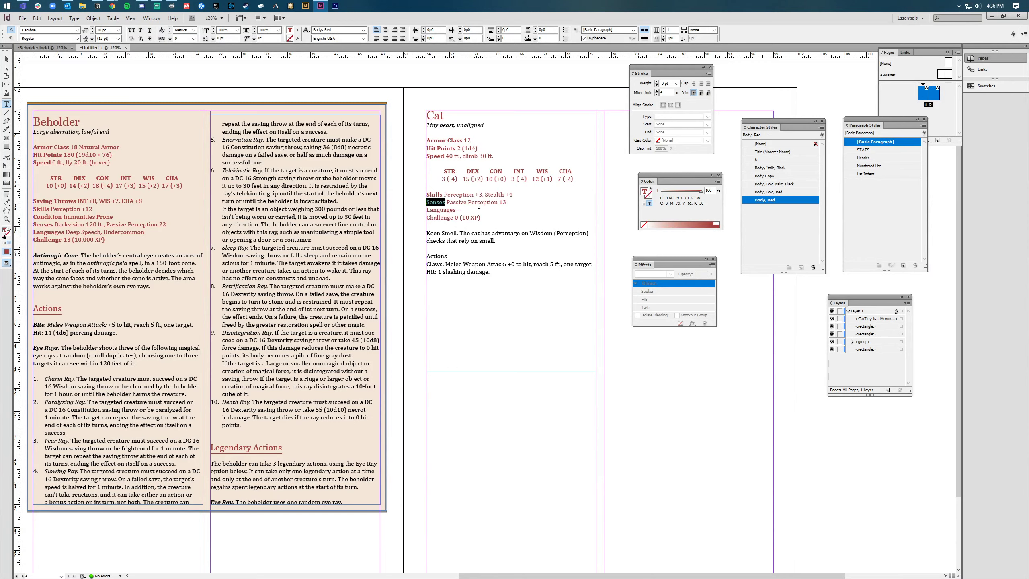
pyautogui.click(786, 192)
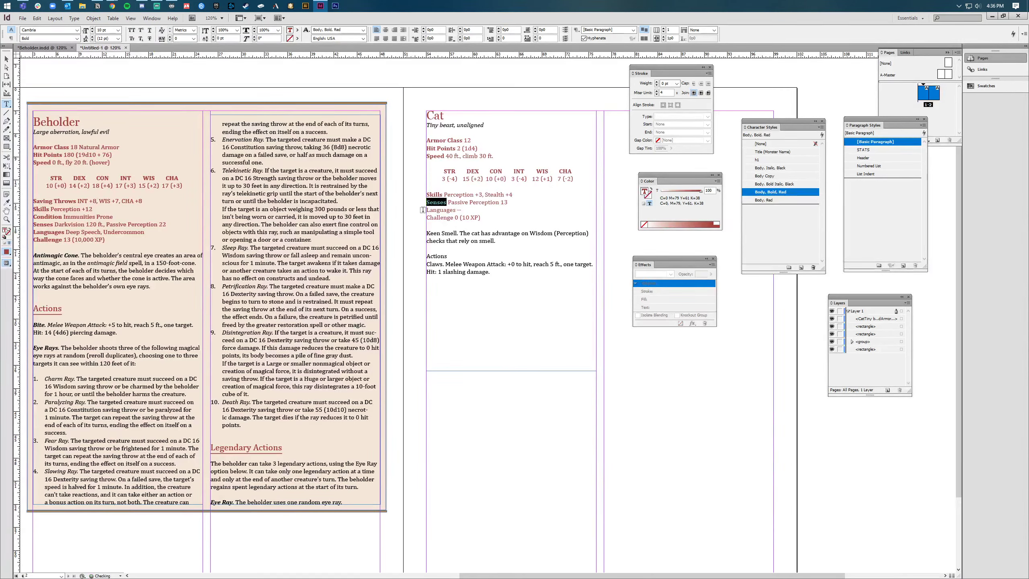
pyautogui.moveTo(427, 210); pyautogui.dragTo(454, 210)
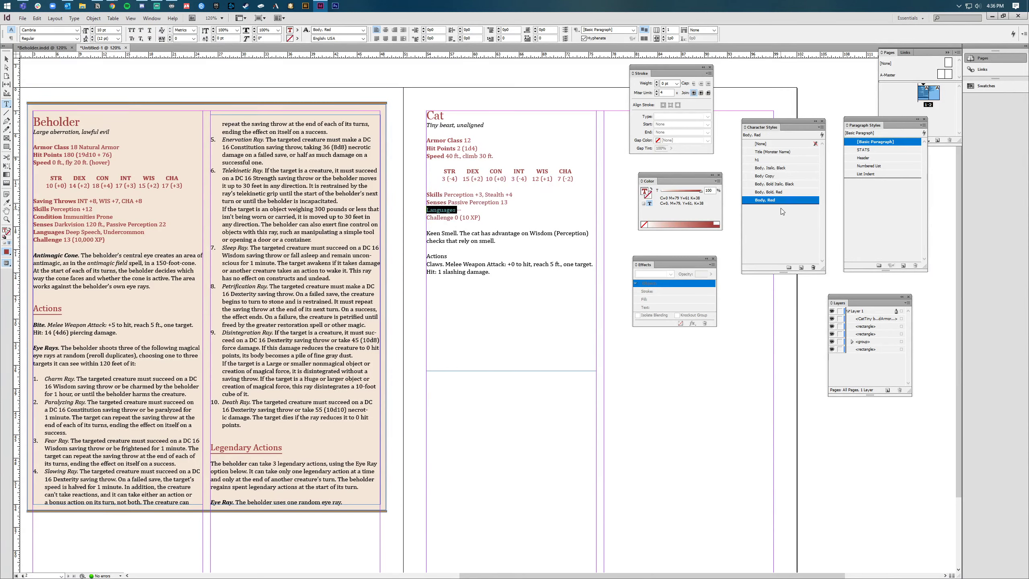
pyautogui.click(782, 193)
pyautogui.doubleClick(432, 218)
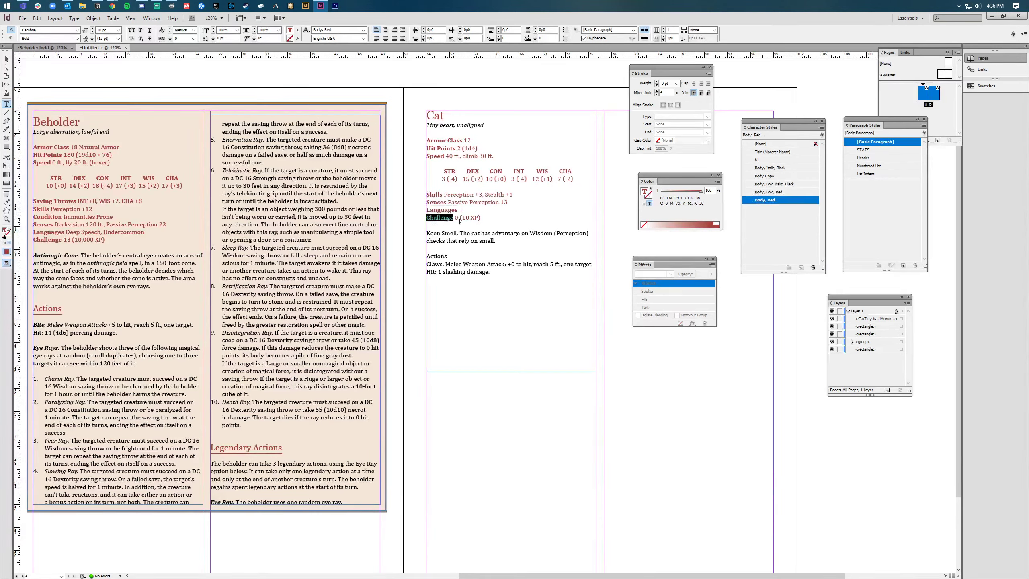
pyautogui.click(779, 193)
# Check the Cat reference page in the browser, and apply the Body, Bold Italic, Black character style to "Keen Smell."
pyautogui.click(507, 261)
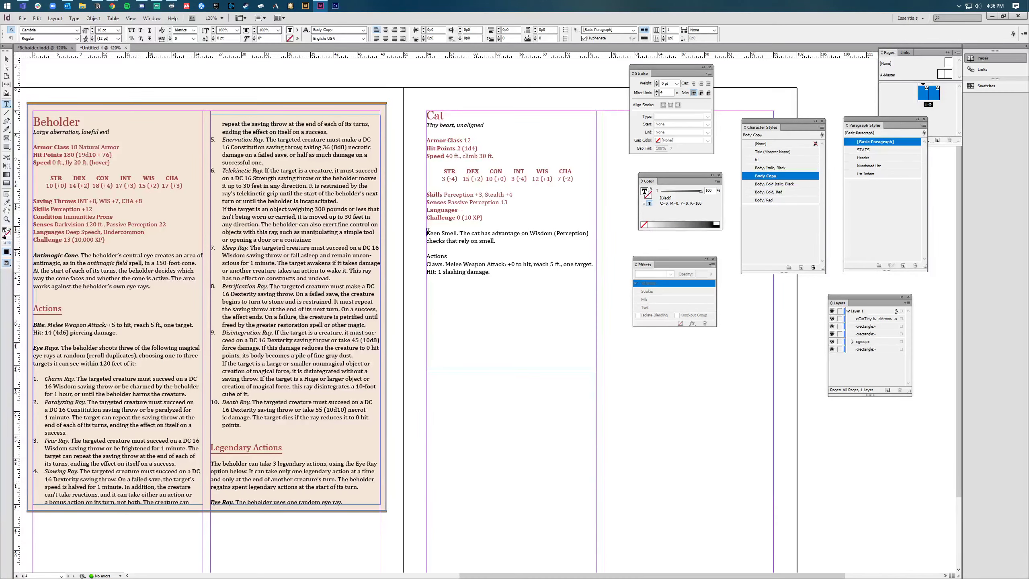
pyautogui.moveTo(428, 230); pyautogui.dragTo(456, 234)
pyautogui.hotkey('alt', 'Tab')
pyautogui.click(405, 227)
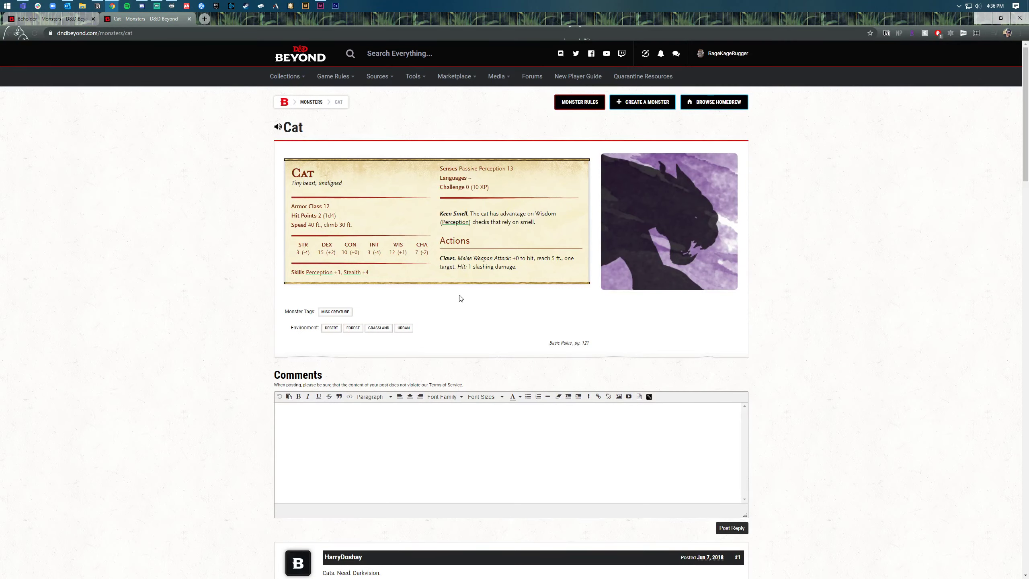
pyautogui.hotkey('alt', 'Tab')
pyautogui.doubleClick(436, 255)
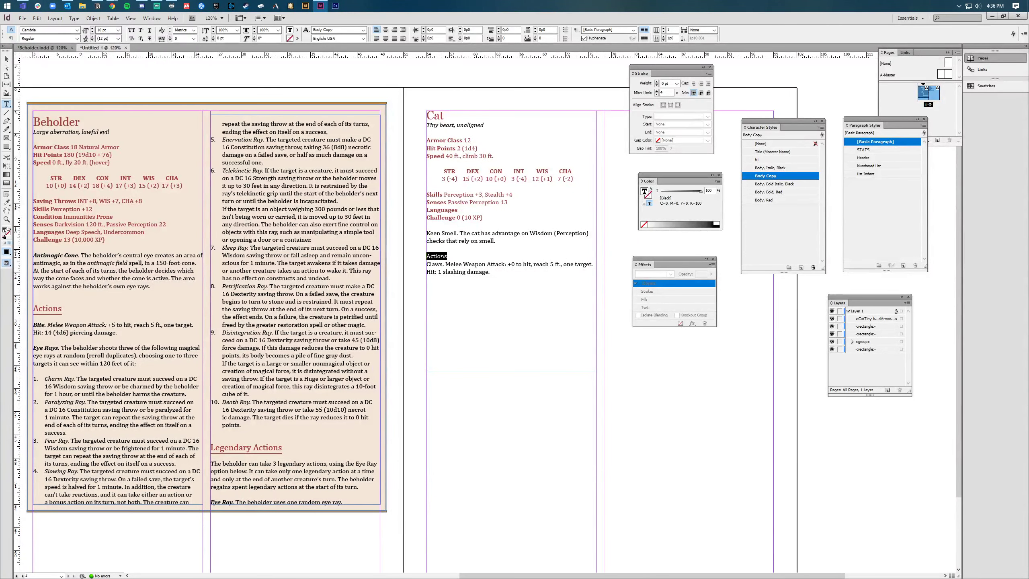
pyautogui.moveTo(426, 233); pyautogui.dragTo(460, 233)
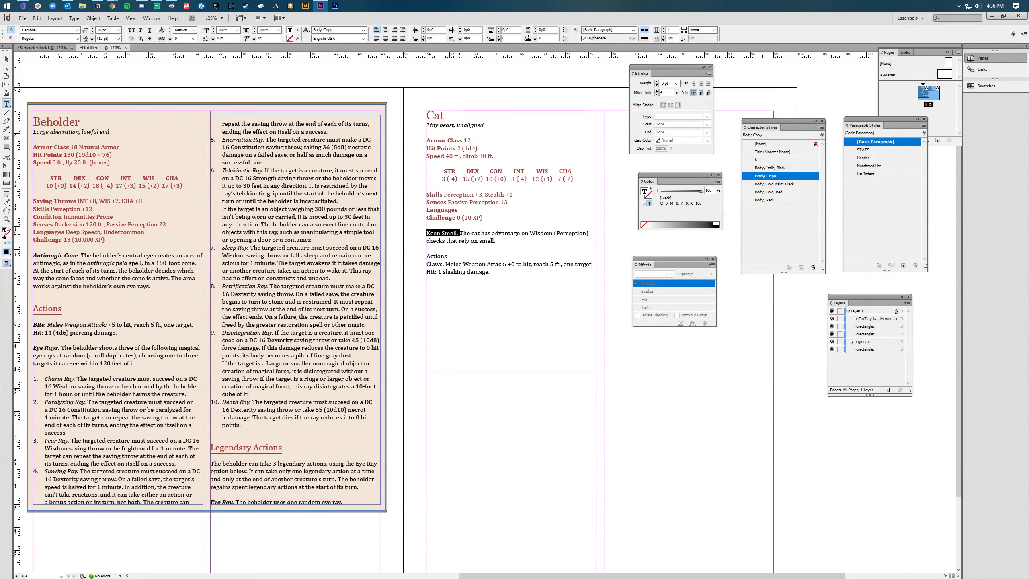
pyautogui.click(778, 184)
# Apply the h1 character style and the Header paragraph style to the Cat's "Actions" heading
pyautogui.doubleClick(436, 255)
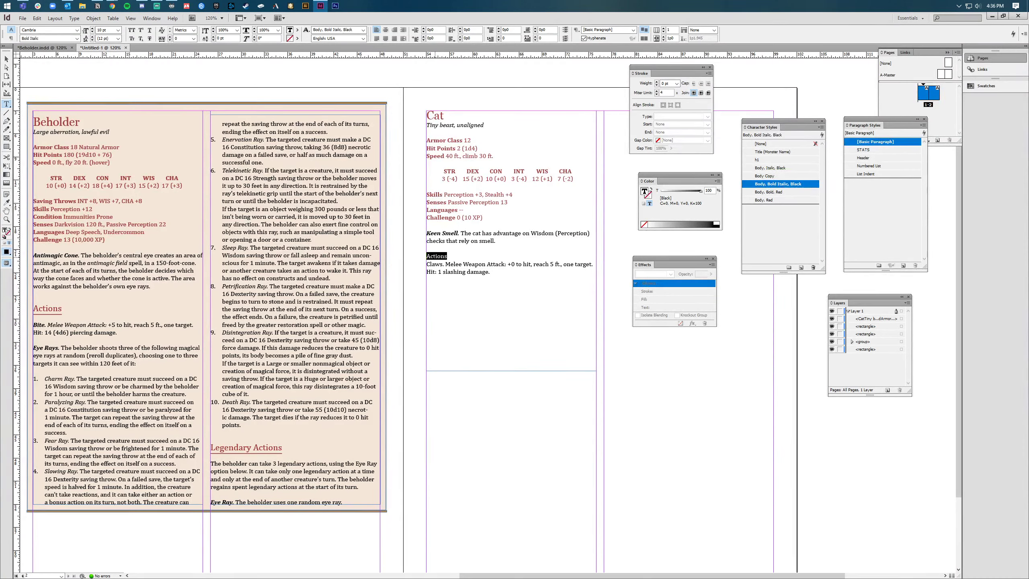
pyautogui.click(761, 160)
pyautogui.click(863, 157)
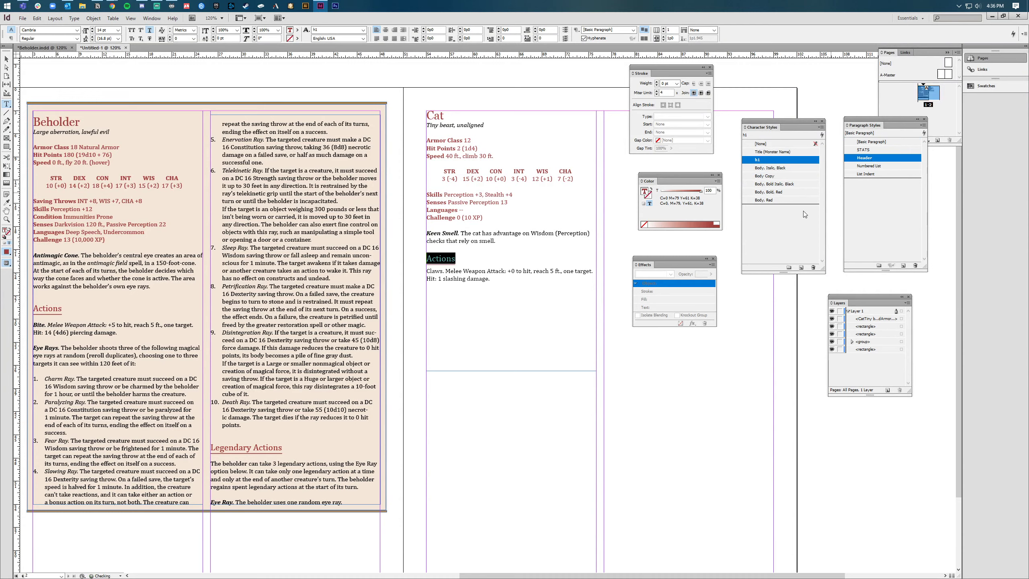
pyautogui.click(436, 284)
# Apply Body, Bold Italic, Black to "Claws." and Body, Italic, Black to "Melee Weapon Attack:" and "Hit:" in the Cat's actions
pyautogui.moveTo(427, 271); pyautogui.dragTo(441, 271)
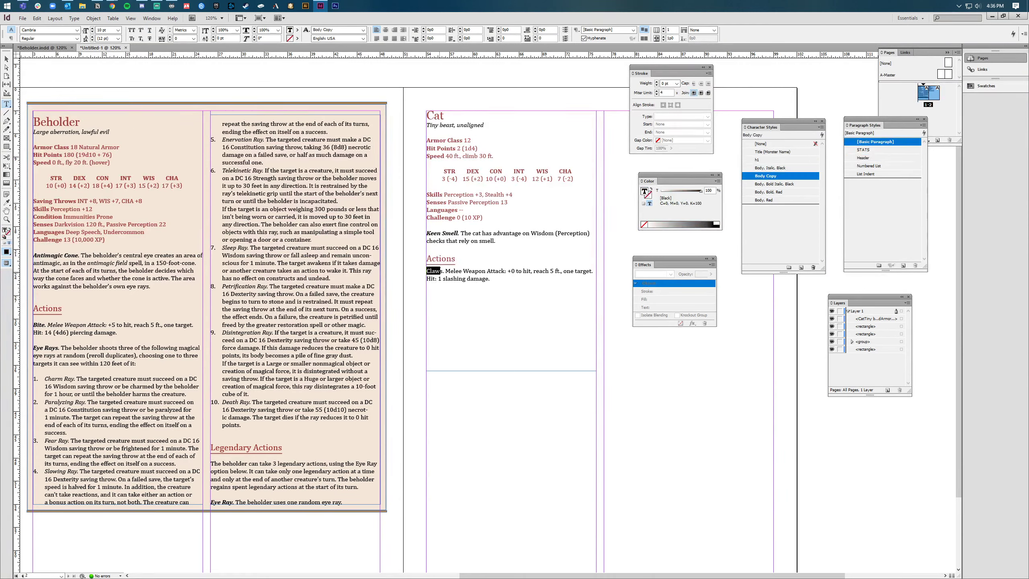
pyautogui.click(779, 184)
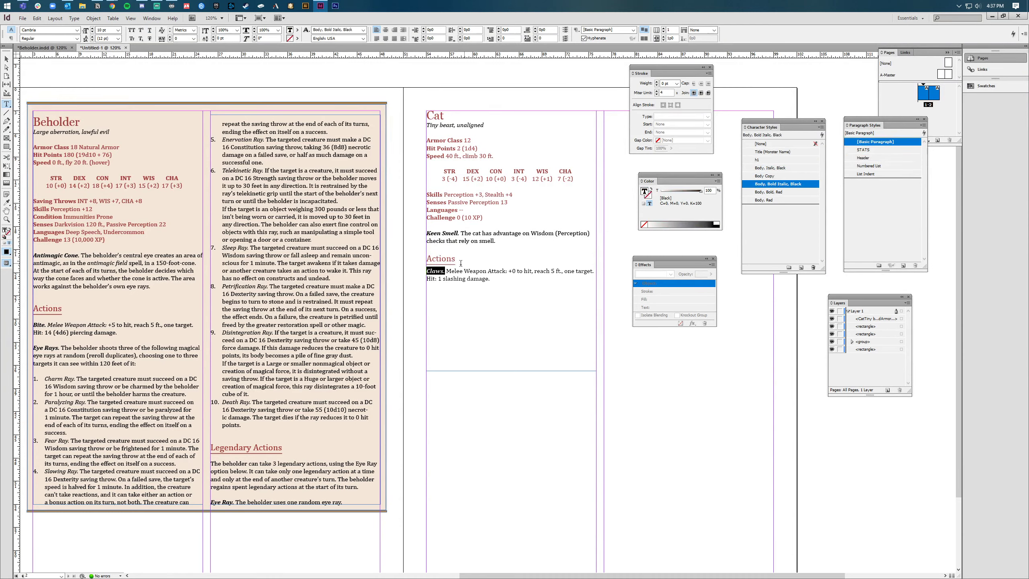
pyautogui.moveTo(446, 271); pyautogui.dragTo(510, 271)
pyautogui.click(770, 167)
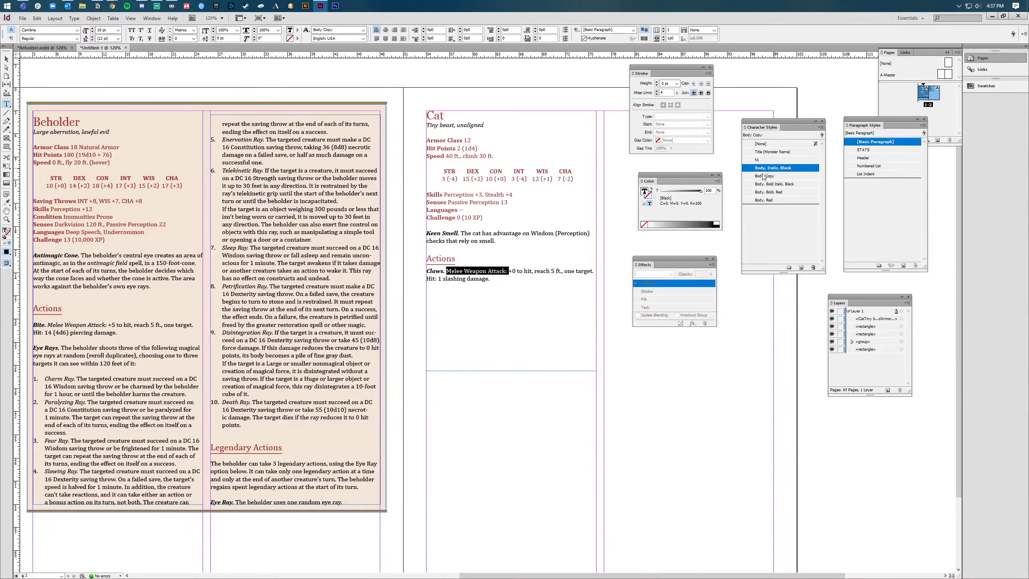
pyautogui.click(448, 284)
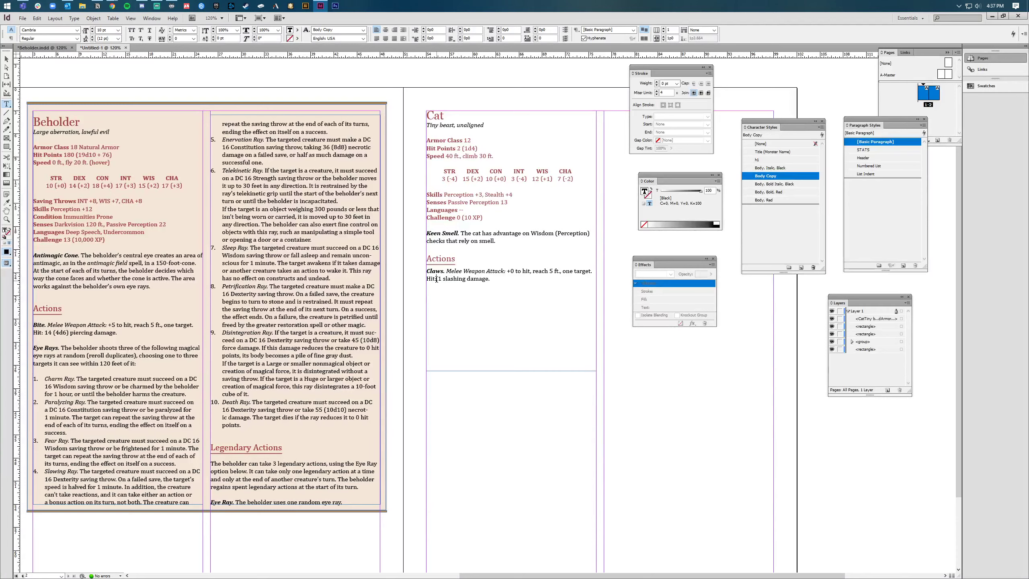
pyautogui.moveTo(436, 279); pyautogui.dragTo(426, 279)
pyautogui.click(763, 167)
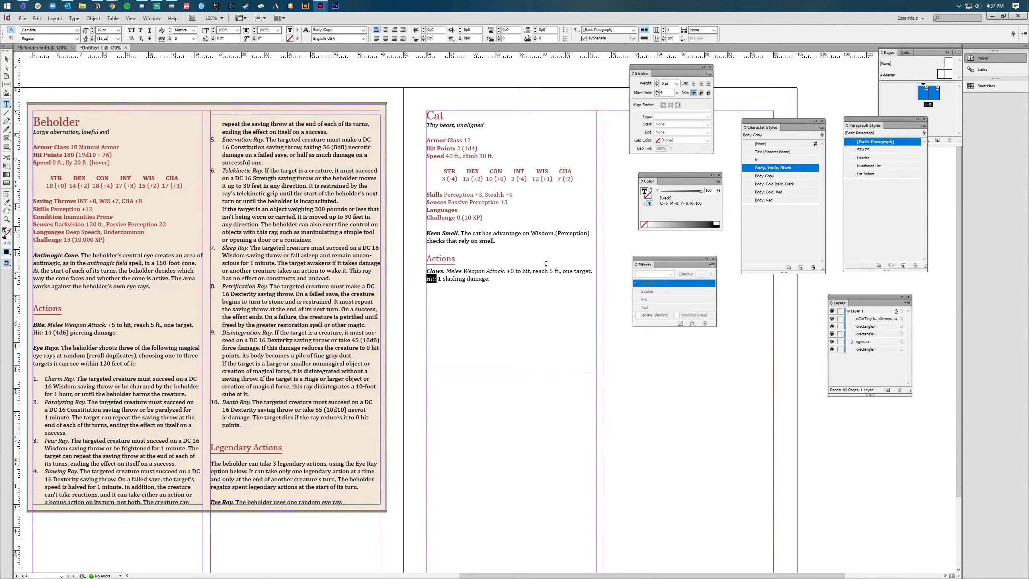
# Fit the height of the Cat text frame to its text
pyautogui.click(6, 58)
pyautogui.click(525, 372)
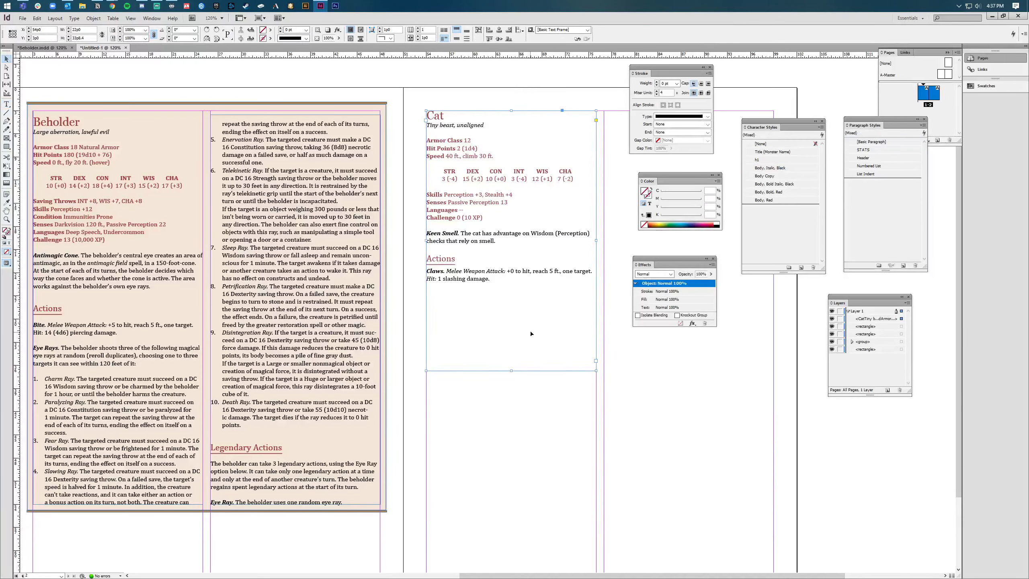
pyautogui.doubleClick(512, 369)
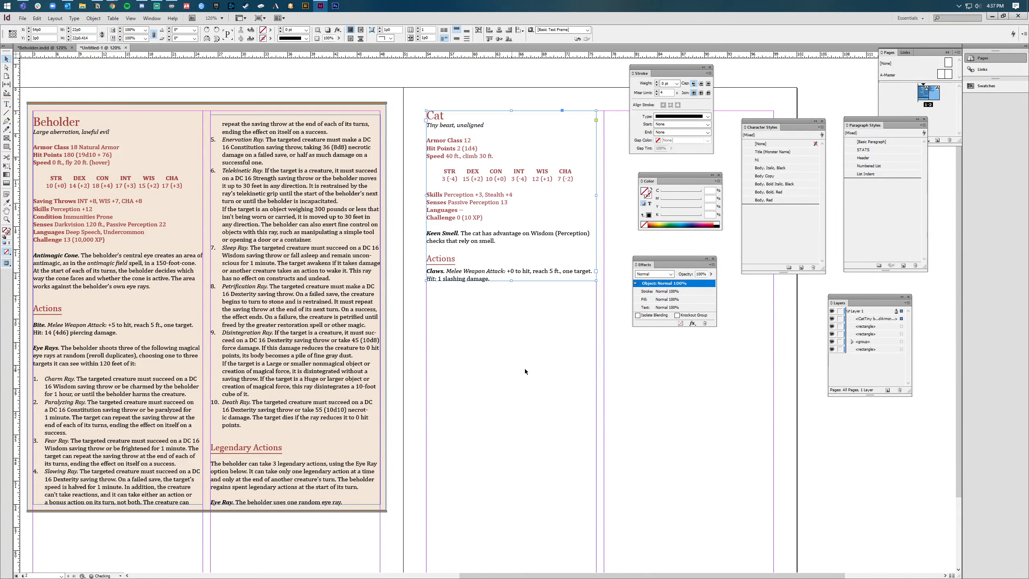
# Thread the Cat text into a new frame in the page's second column, matching its bottom edge to the first frame's
pyautogui.click(537, 368)
pyautogui.hscroll(3, 537, 368)
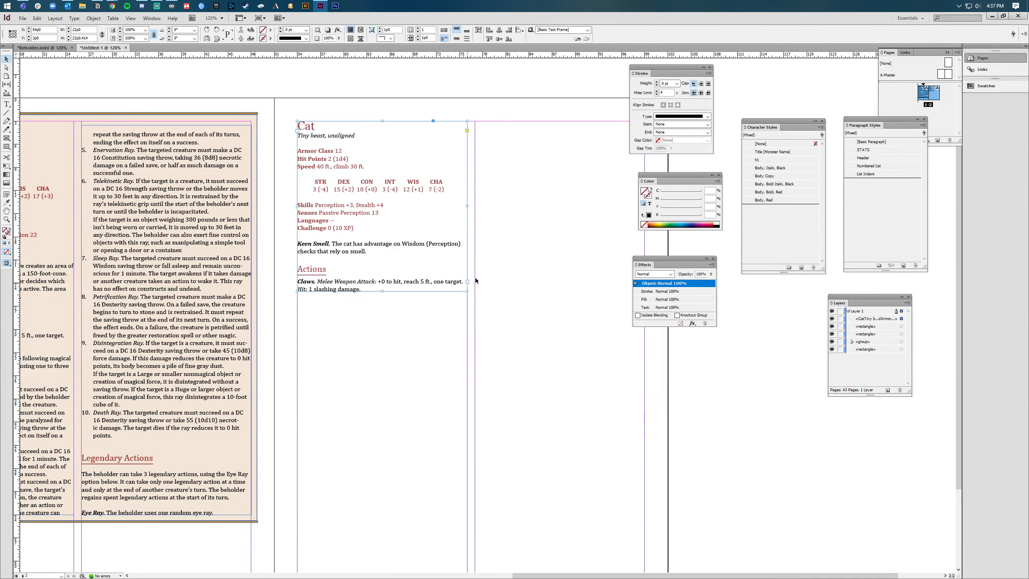
pyautogui.click(474, 236)
pyautogui.moveTo(498, 211); pyautogui.dragTo(498, 179)
pyautogui.scroll(-2, 533, 280)
pyautogui.moveTo(559, 68); pyautogui.dragTo(532, 205)
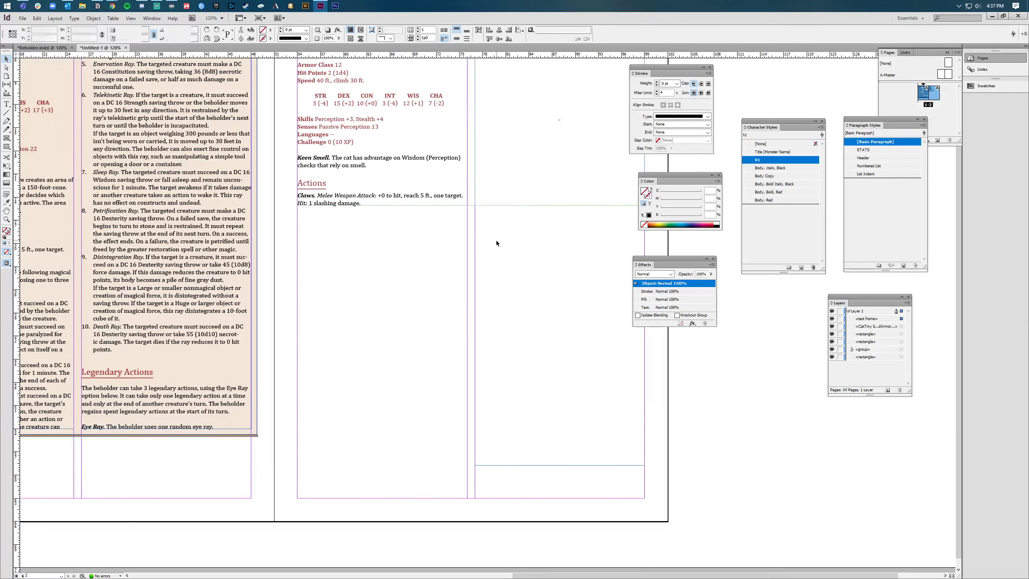
pyautogui.scroll(2, 496, 240)
# Align all of the Cat stat block's text to the baseline grid
pyautogui.doubleClick(390, 236)
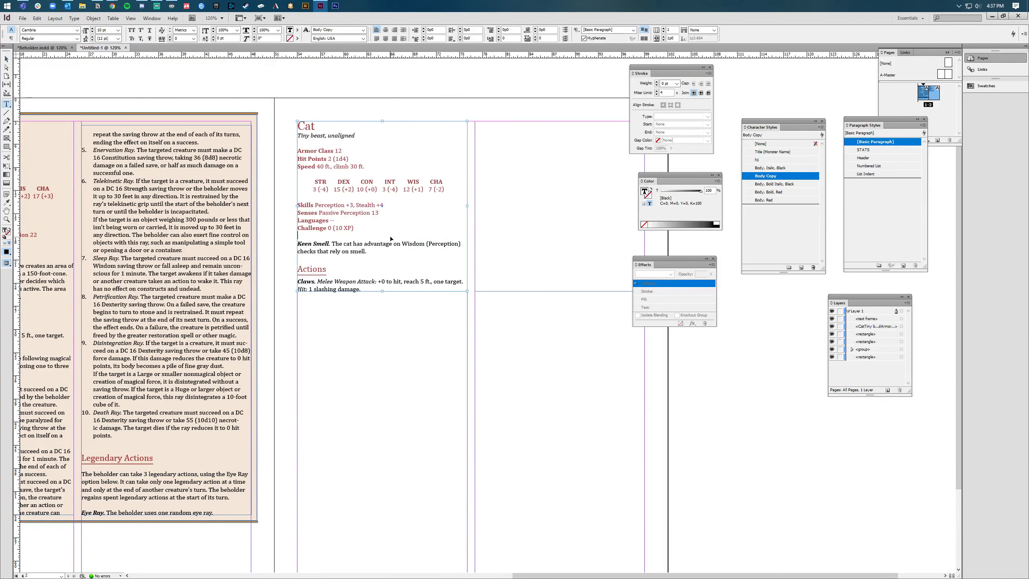
pyautogui.hotkey('ctrl', 'a')
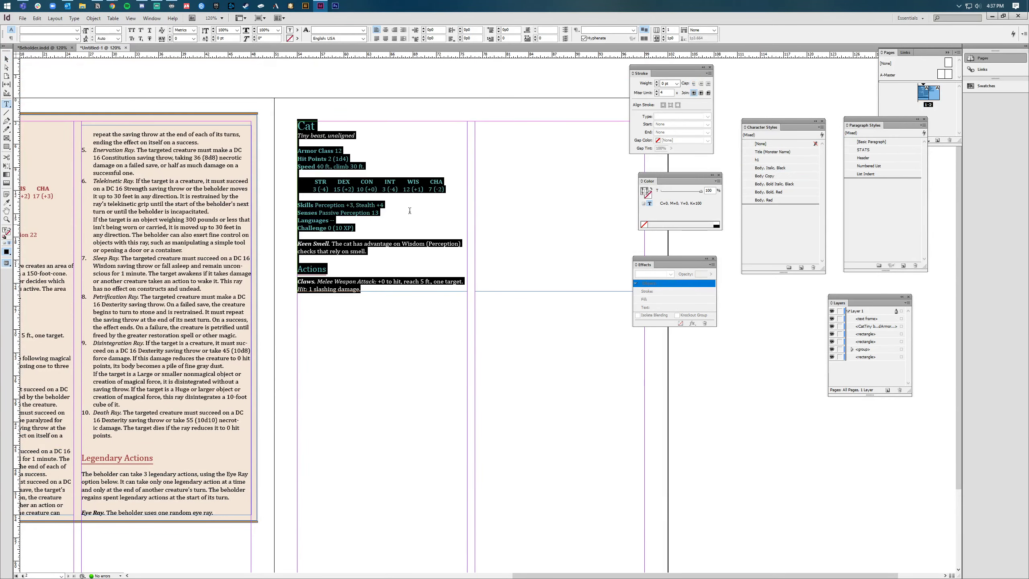
pyautogui.click(645, 38)
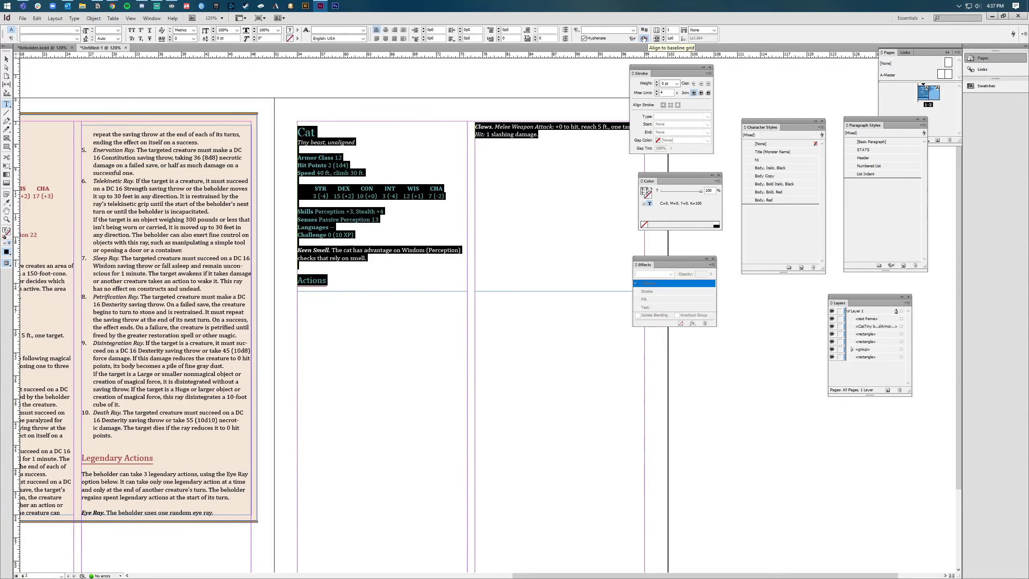
# Shorten the first Cat frame to end after the Skills line, and fit the second column's frame to its text
pyautogui.click(6, 58)
pyautogui.click(381, 282)
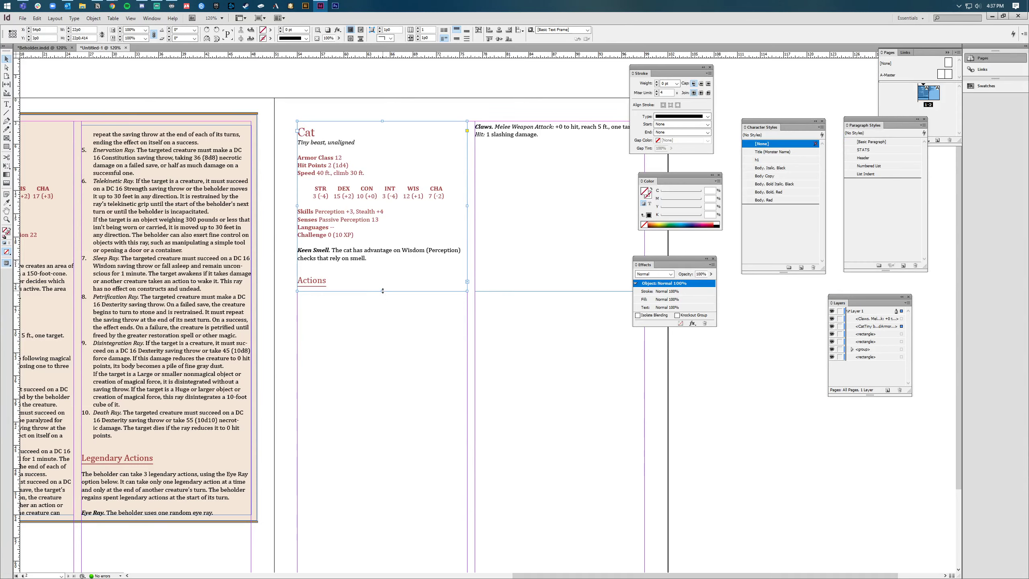
pyautogui.moveTo(383, 290); pyautogui.dragTo(398, 218)
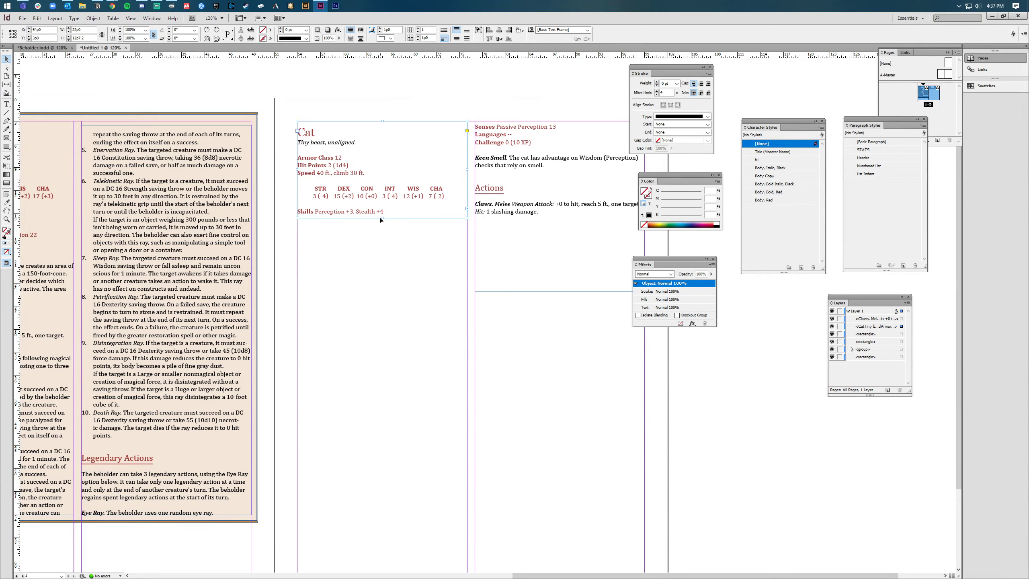
pyautogui.click(487, 255)
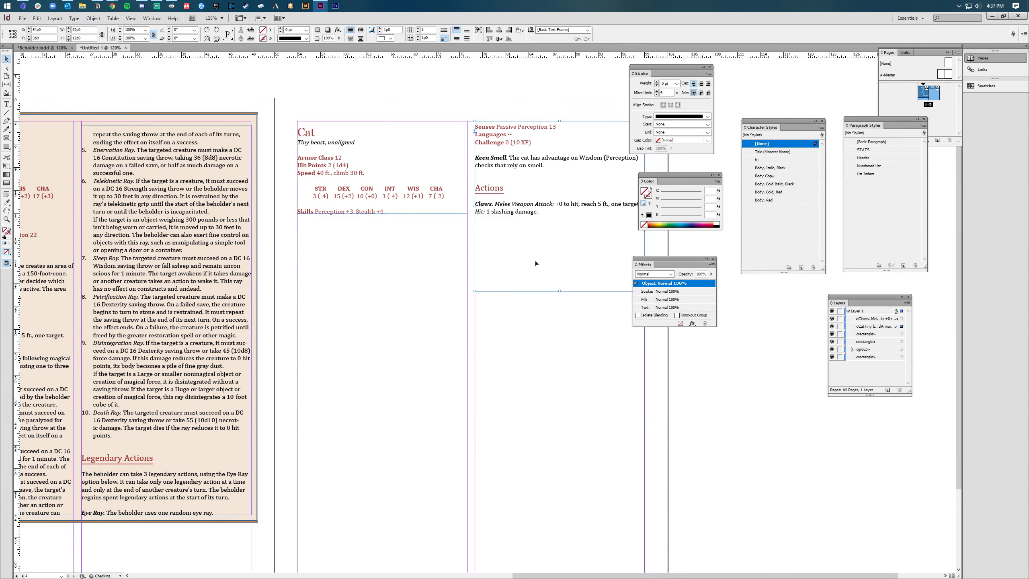
pyautogui.doubleClick(560, 290)
pyautogui.click(469, 256)
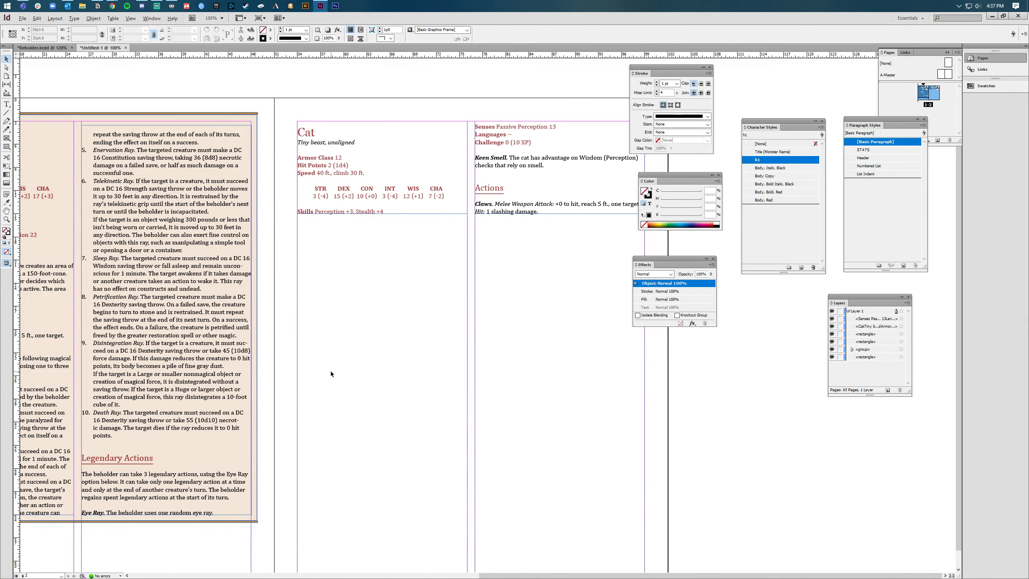
# Group the Beholder's tan background rectangle with its border bars and send the group to the back
pyautogui.hotkey('ctrl', '-')
pyautogui.moveTo(328, 337); pyautogui.dragTo(389, 371)
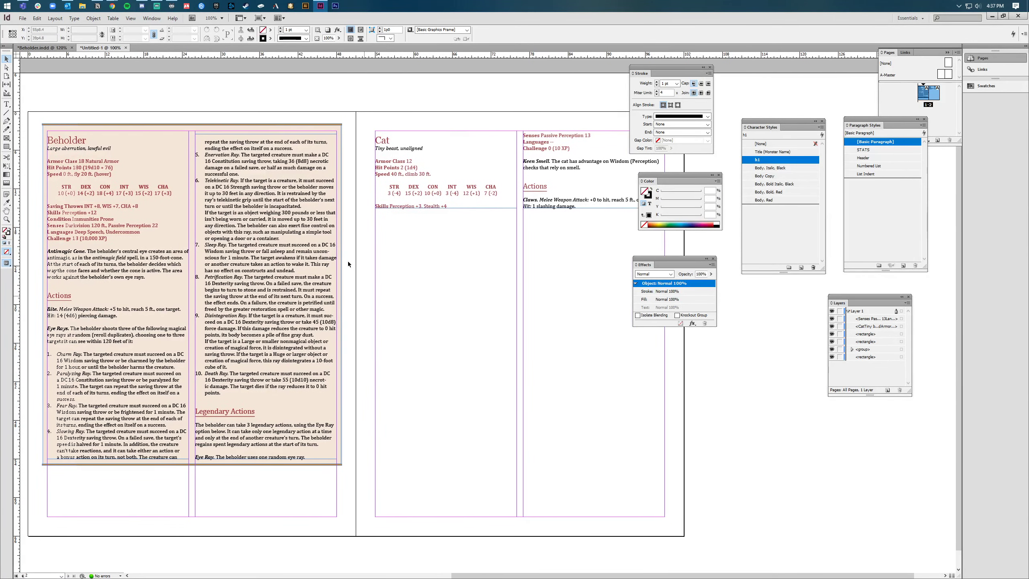
pyautogui.click(293, 130)
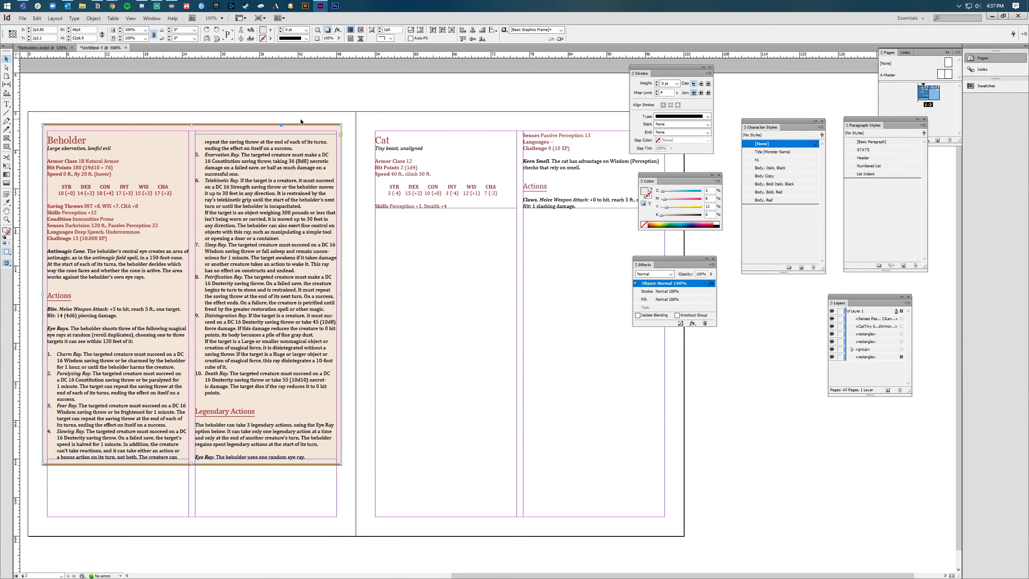
pyautogui.click(309, 123)
pyautogui.moveTo(352, 117); pyautogui.dragTo(339, 489)
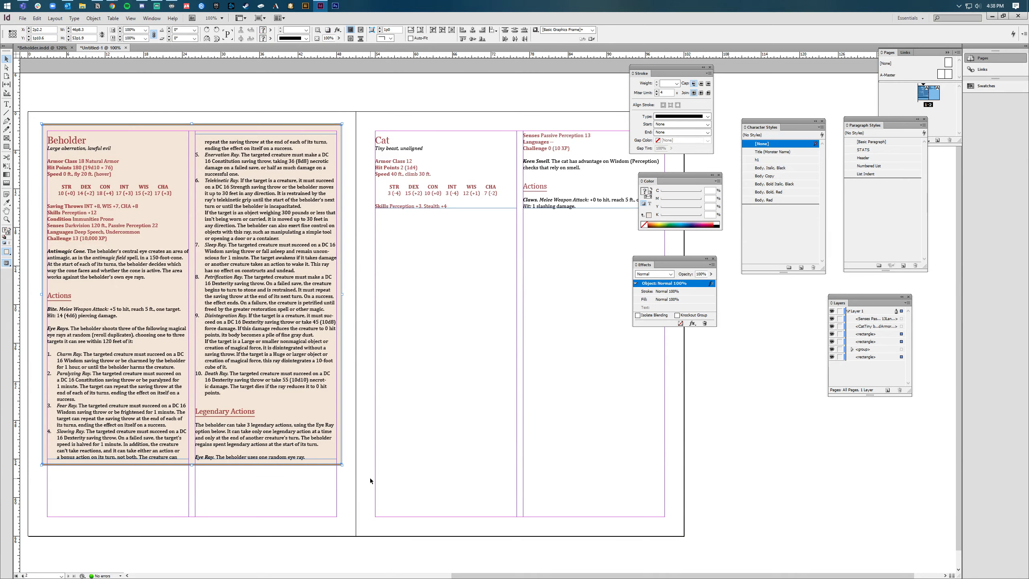
pyautogui.hotkey('ctrl', 'g')
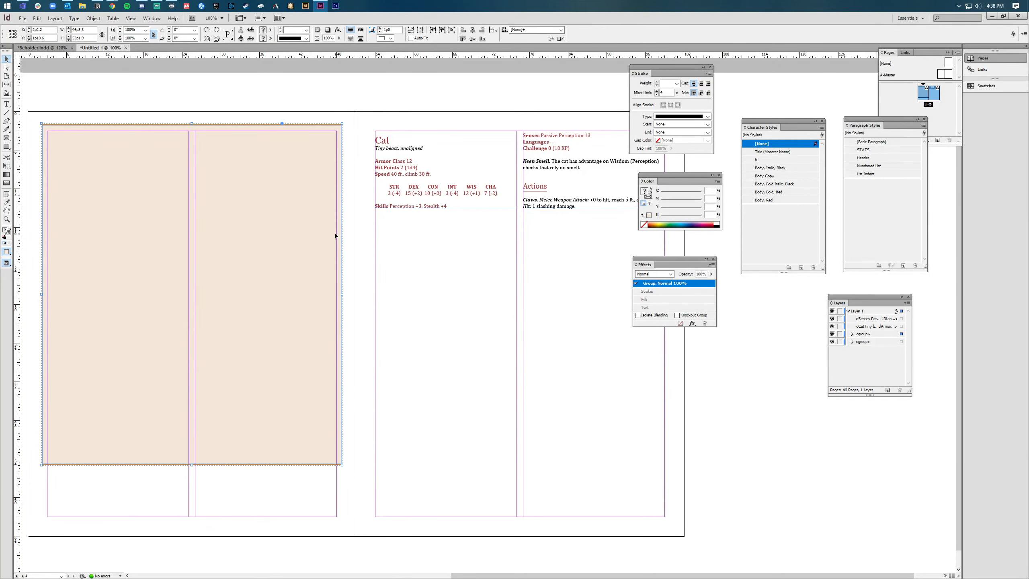
pyautogui.hotkey('ctrl', 'shift', '[')
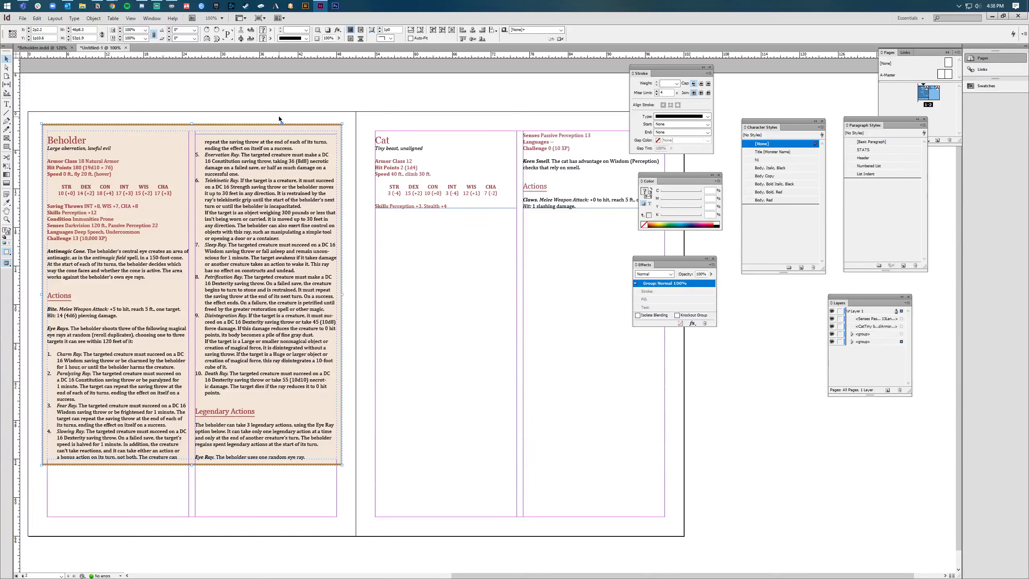
# Duplicate the Beholder's background group onto the Cat page behind the text, and group the Cat's two text frames
pyautogui.moveTo(308, 128); pyautogui.dragTo(572, 178)
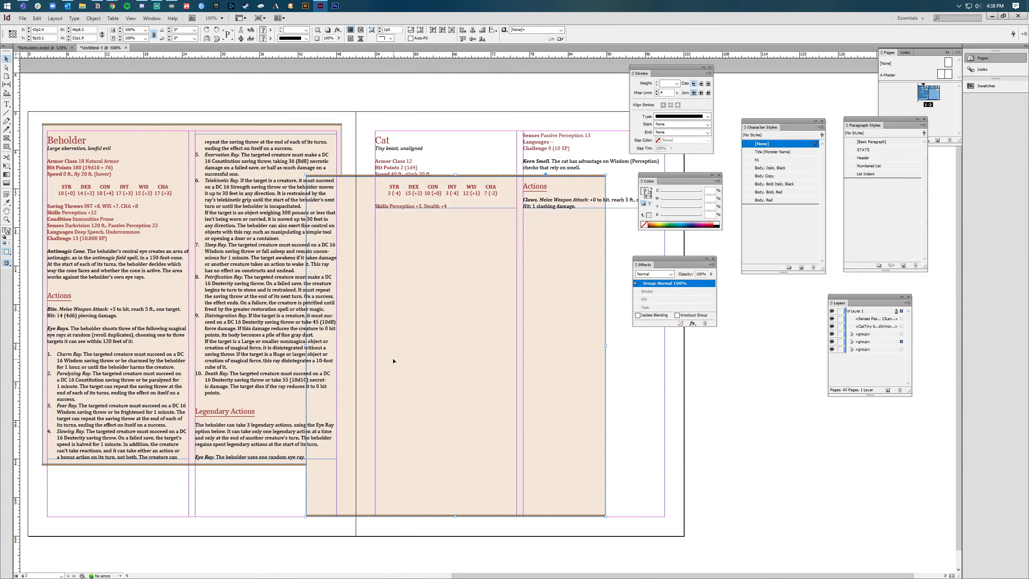
pyautogui.moveTo(374, 378); pyautogui.dragTo(443, 334)
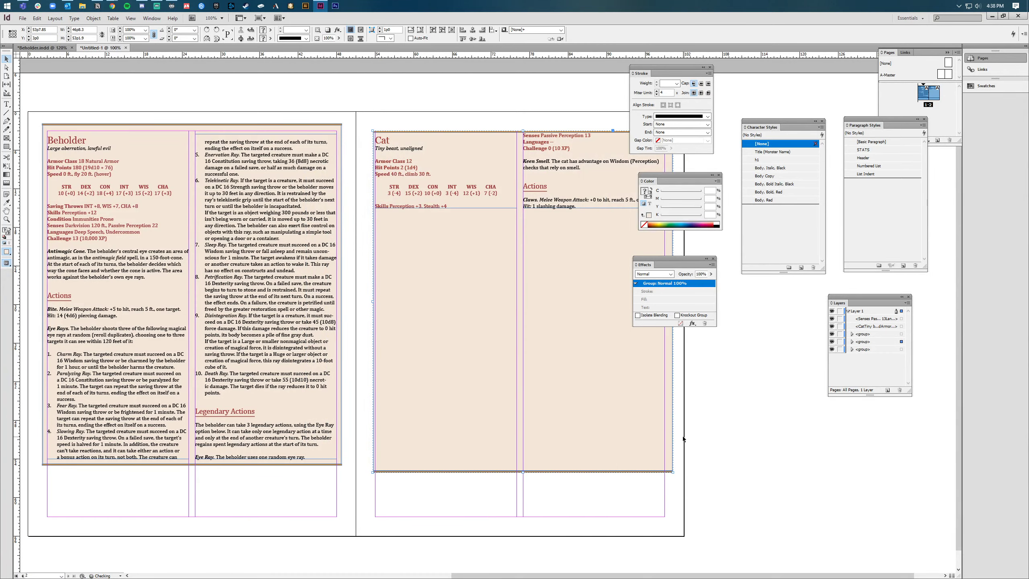
pyautogui.keyDown('shift'); pyautogui.click(558, 190); pyautogui.keyUp('shift')
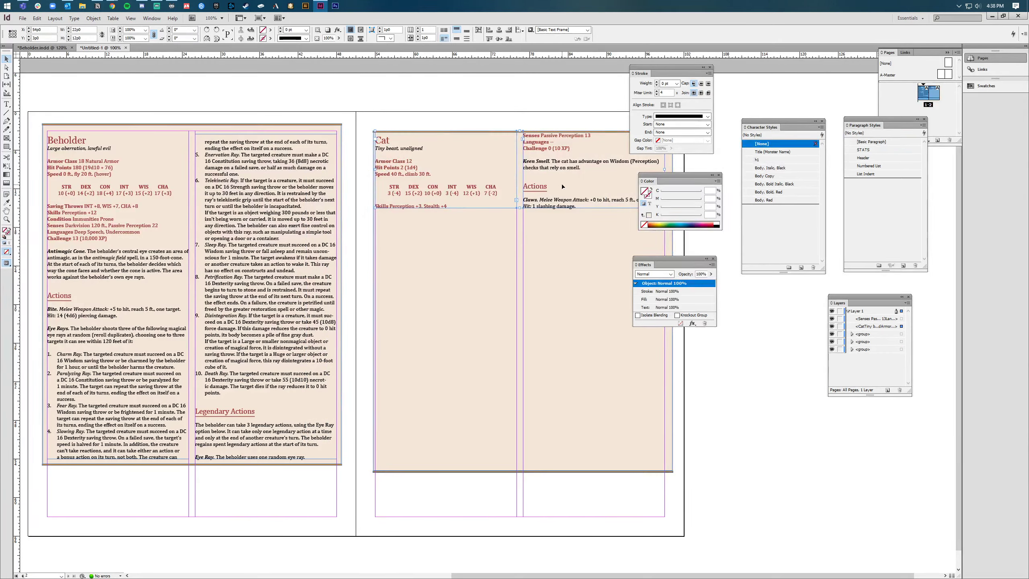
pyautogui.hotkey('ctrl', 'g')
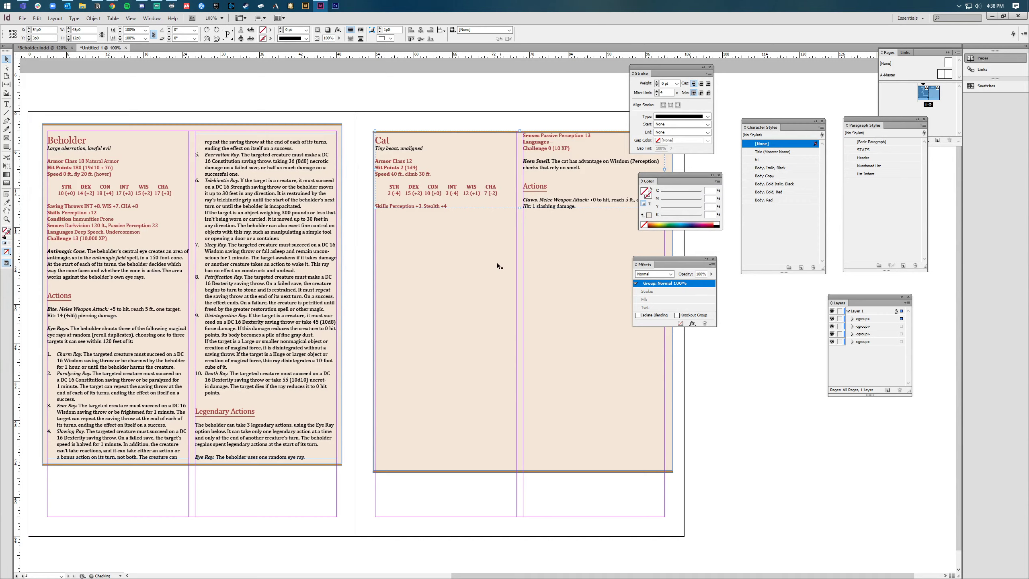
pyautogui.hotkey('ctrl', 'shift', 'a')
# Position the Cat's background level with the Beholder's background and centred horizontally on the page's two columns
pyautogui.moveTo(767, 418); pyautogui.dragTo(710, 418)
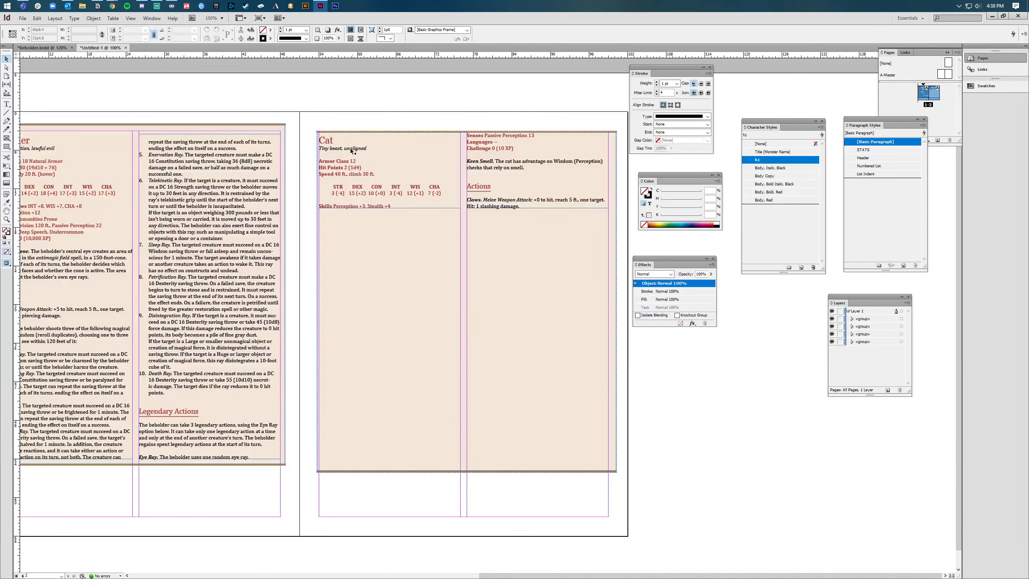
pyautogui.click(536, 285)
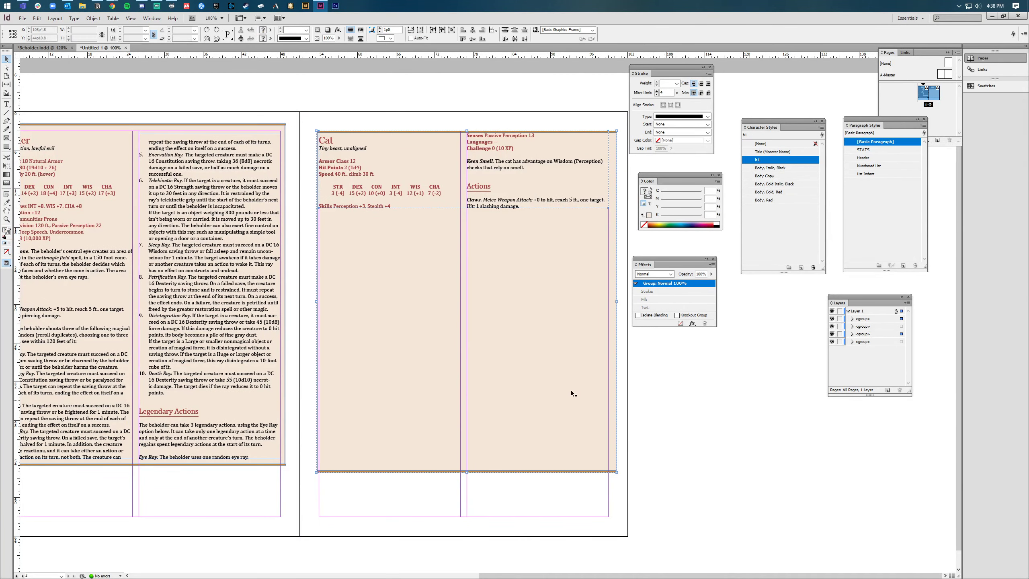
pyautogui.moveTo(531, 394); pyautogui.dragTo(517, 390)
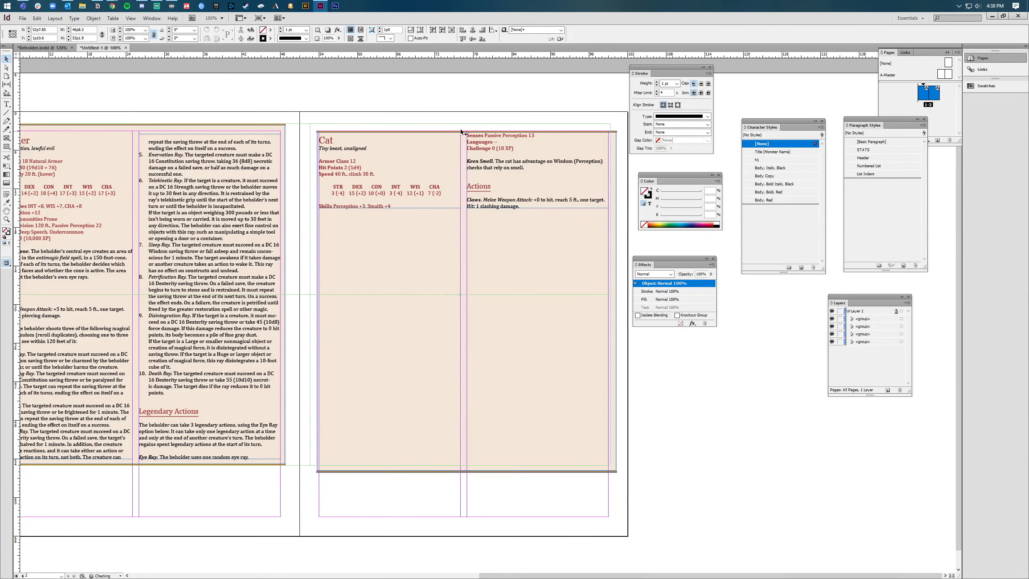
pyautogui.hotkey('ctrl', 'z')
pyautogui.hotkey('ctrl', 'shift', 'a')
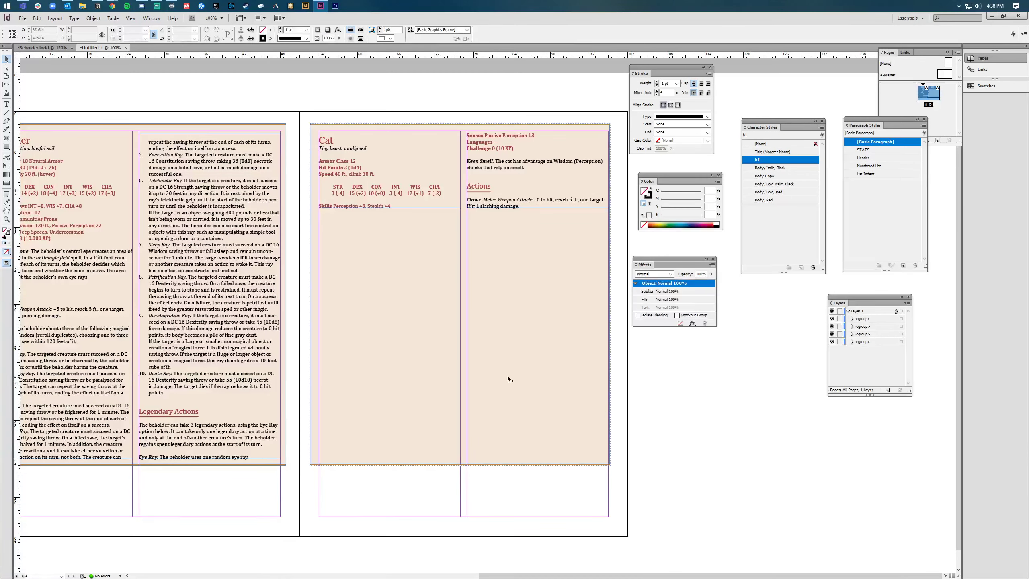
pyautogui.moveTo(463, 359); pyautogui.dragTo(466, 359)
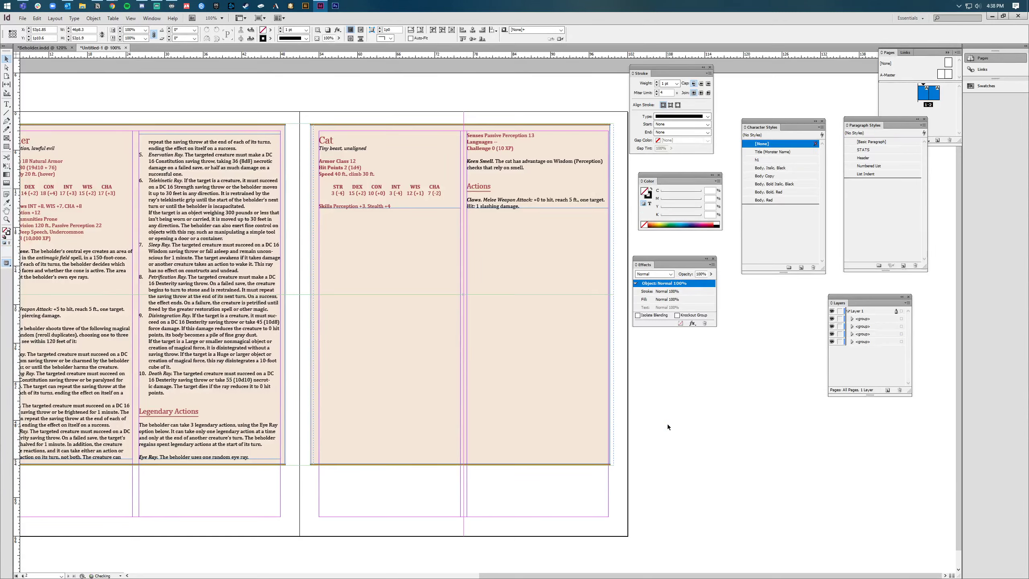
pyautogui.click(667, 425)
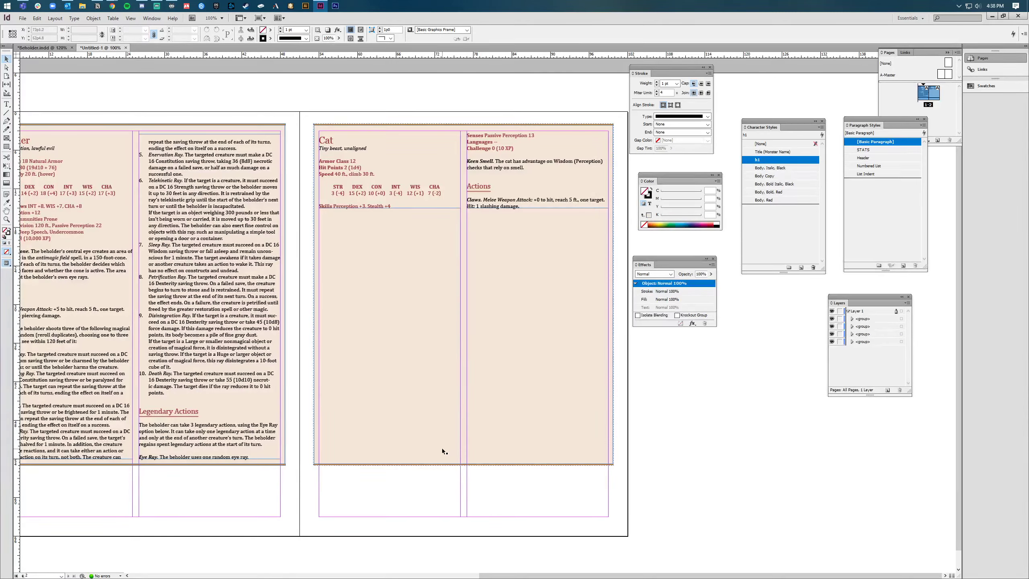
# Ungroup the Cat's background, shorten the tan rectangle to just below the text, and move the lower border bar up beneath it
pyautogui.click(532, 395)
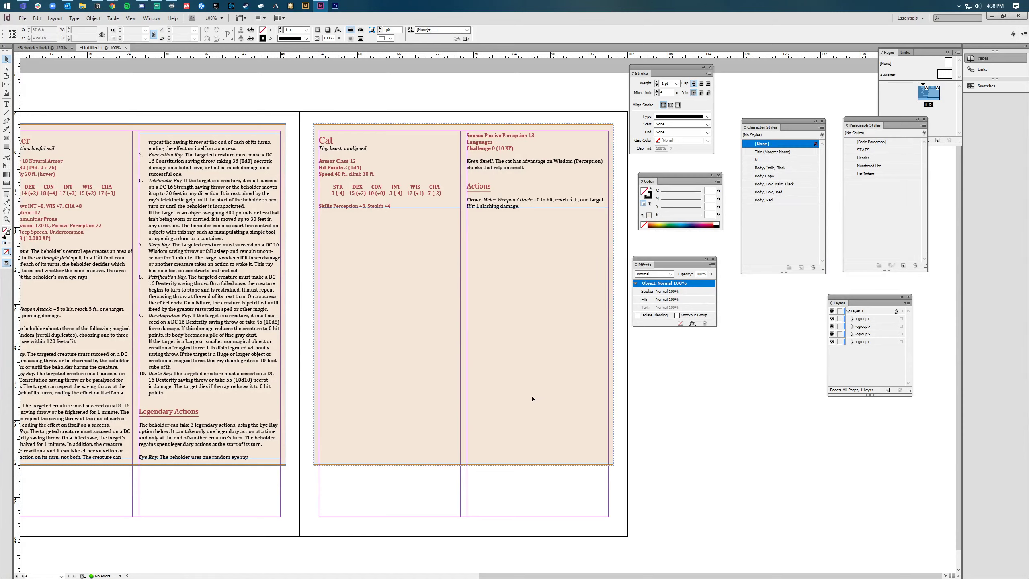
pyautogui.hotkey('ctrl', 'shift', 'g')
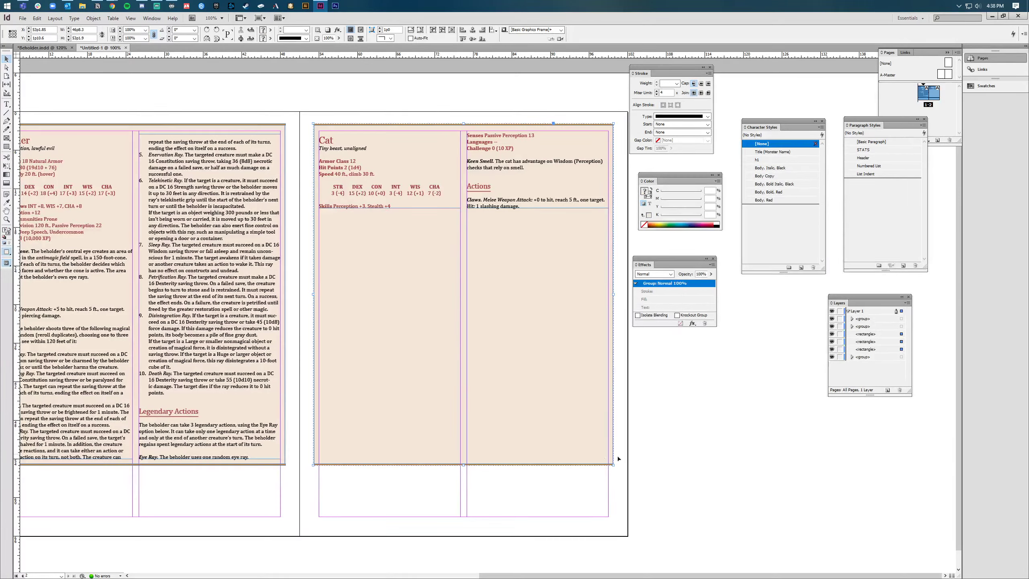
pyautogui.click(685, 456)
pyautogui.click(468, 457)
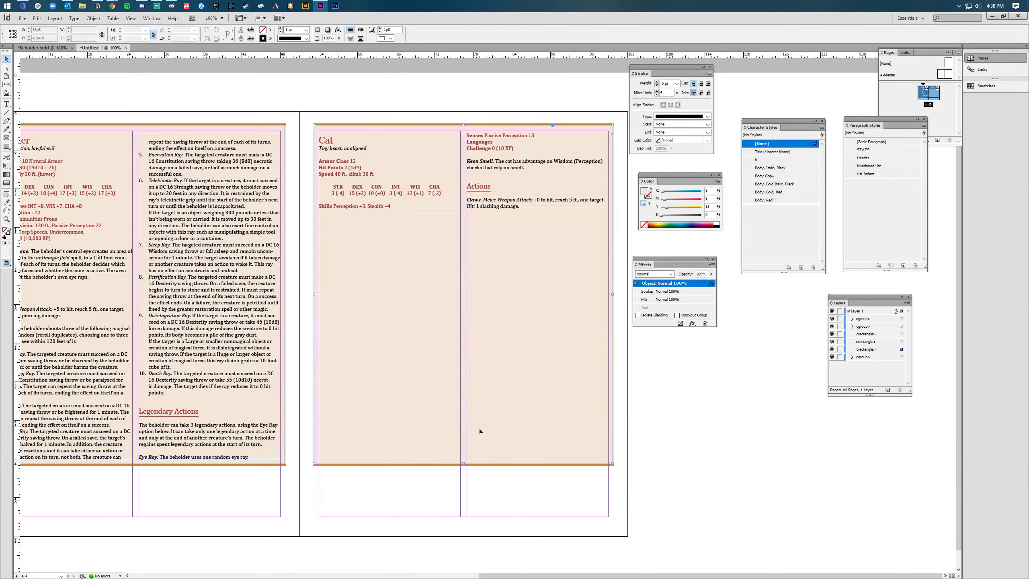
pyautogui.moveTo(463, 446); pyautogui.dragTo(459, 215)
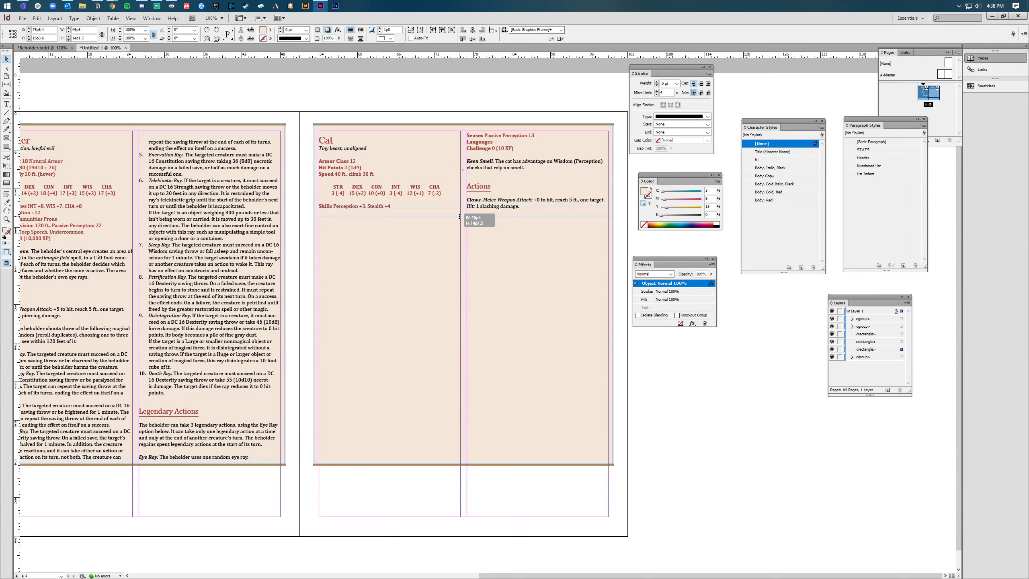
pyautogui.moveTo(459, 216); pyautogui.dragTo(459, 216)
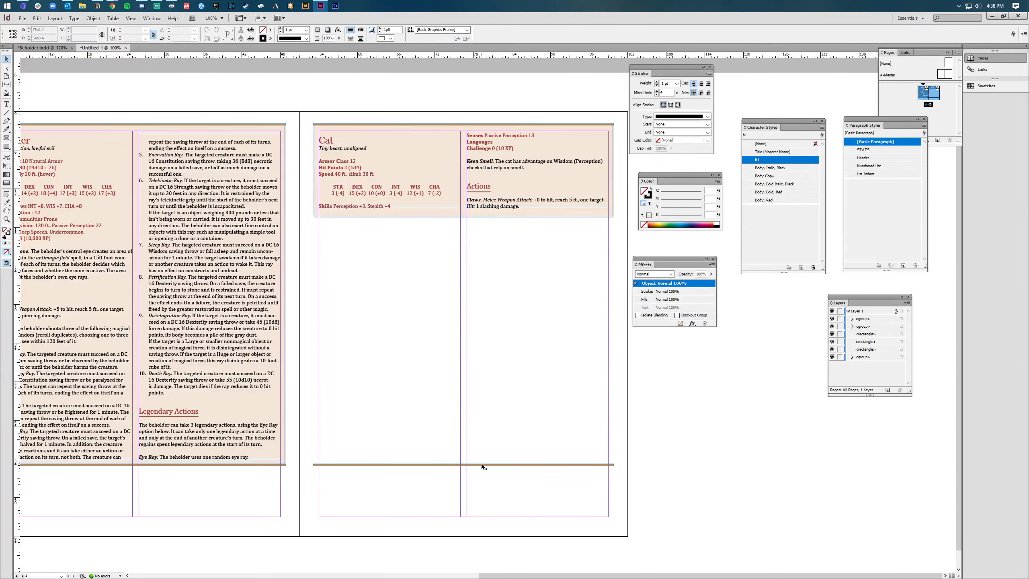
pyautogui.moveTo(480, 464); pyautogui.dragTo(465, 246)
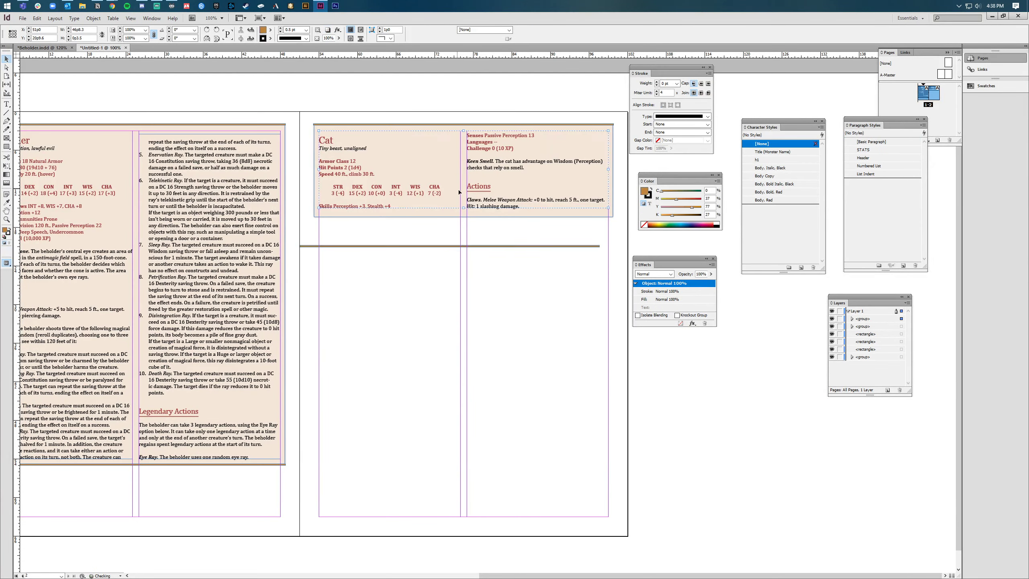
# Trim the tan rectangle's bottom edge slightly and vertically centre the Cat text group with it
pyautogui.click(507, 203)
pyautogui.keyDown('shift'); pyautogui.click(484, 218); pyautogui.keyUp('shift')
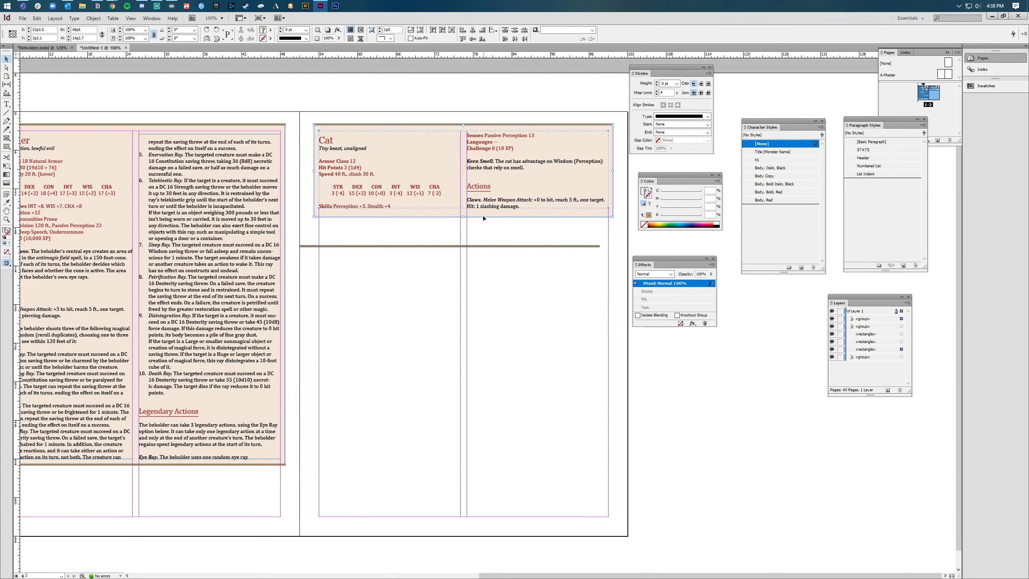
pyautogui.click(472, 38)
pyautogui.click(491, 214)
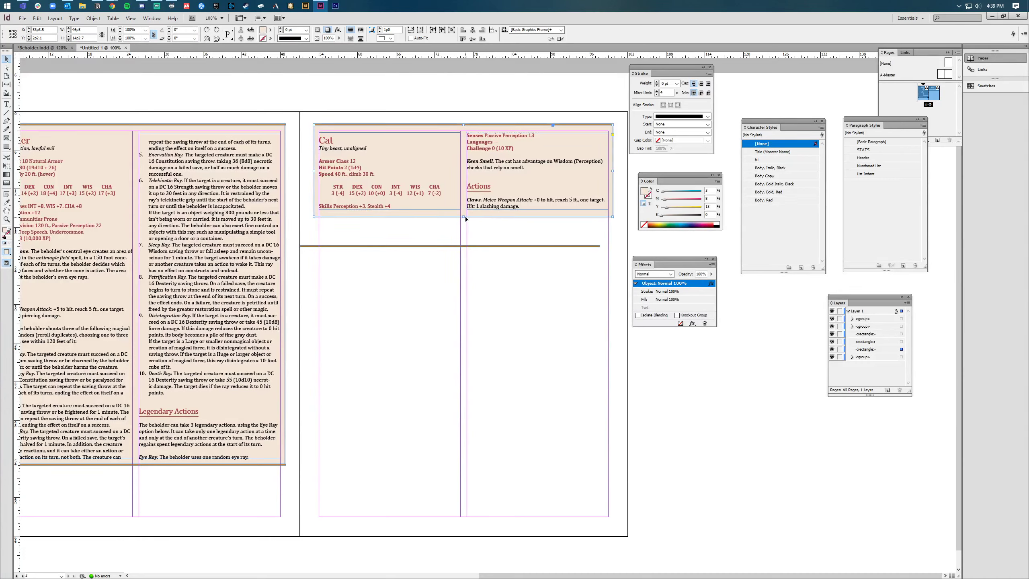
pyautogui.click(482, 223)
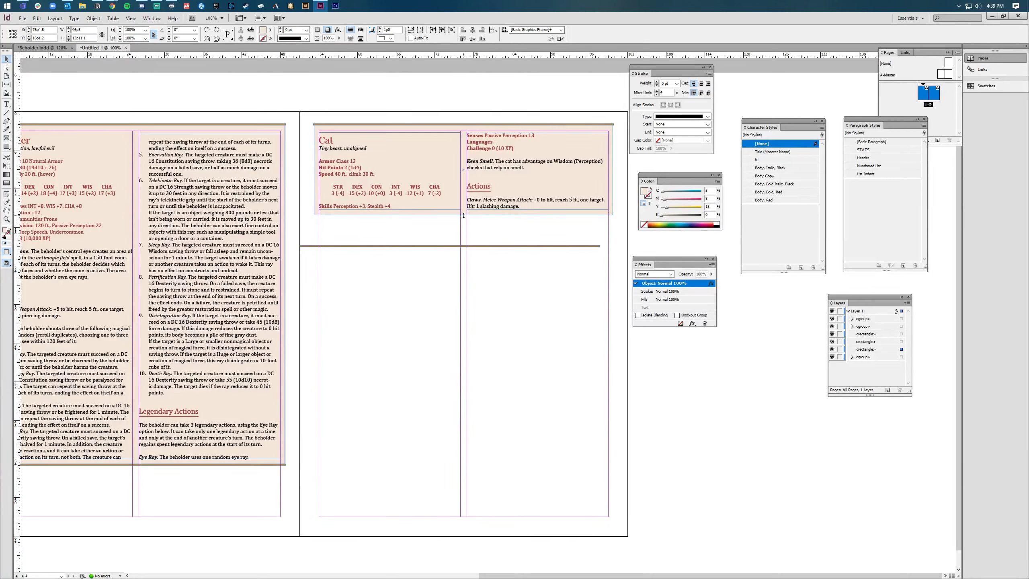
pyautogui.click(477, 203)
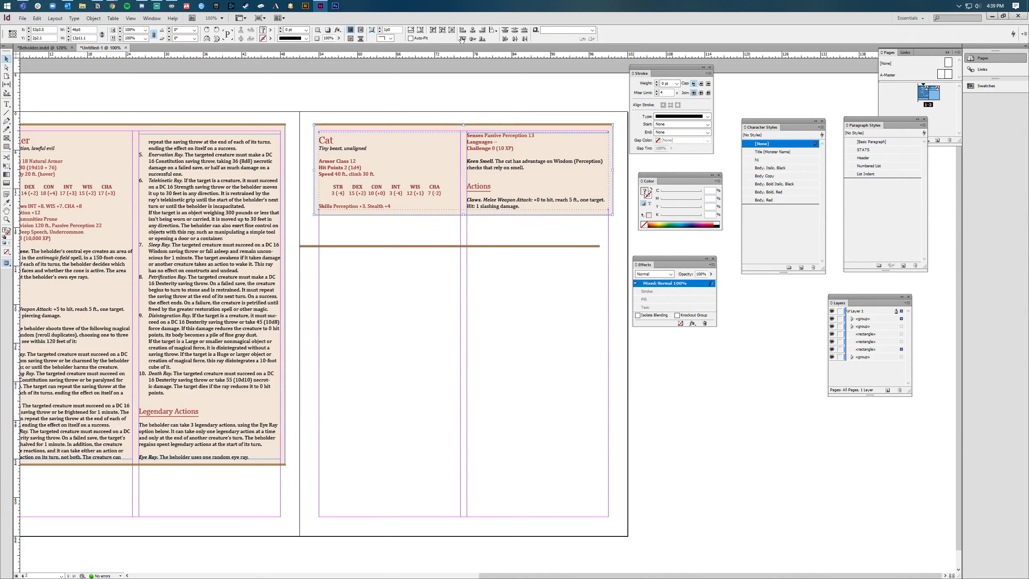
pyautogui.click(486, 238)
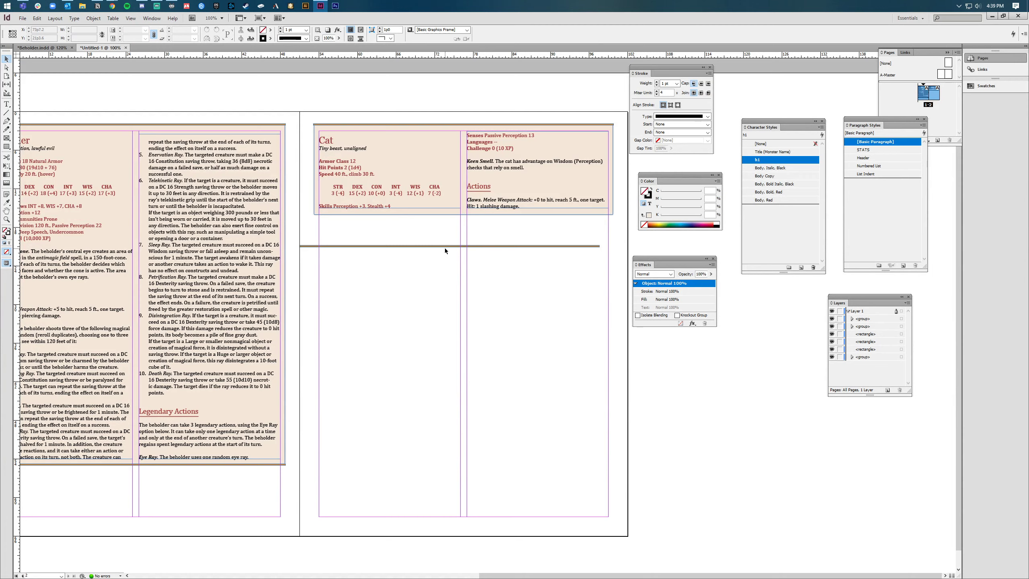
# Place the lower border bar on the tan rectangle's bottom edge and group the rectangle with both bars
pyautogui.moveTo(445, 248); pyautogui.dragTo(457, 218)
pyautogui.click(482, 269)
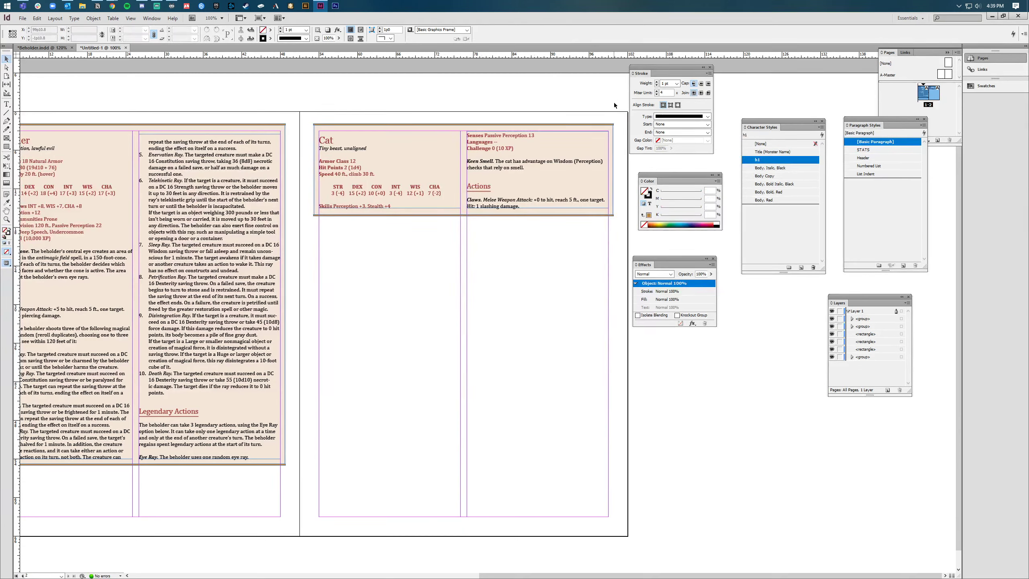
pyautogui.moveTo(616, 108); pyautogui.dragTo(591, 227)
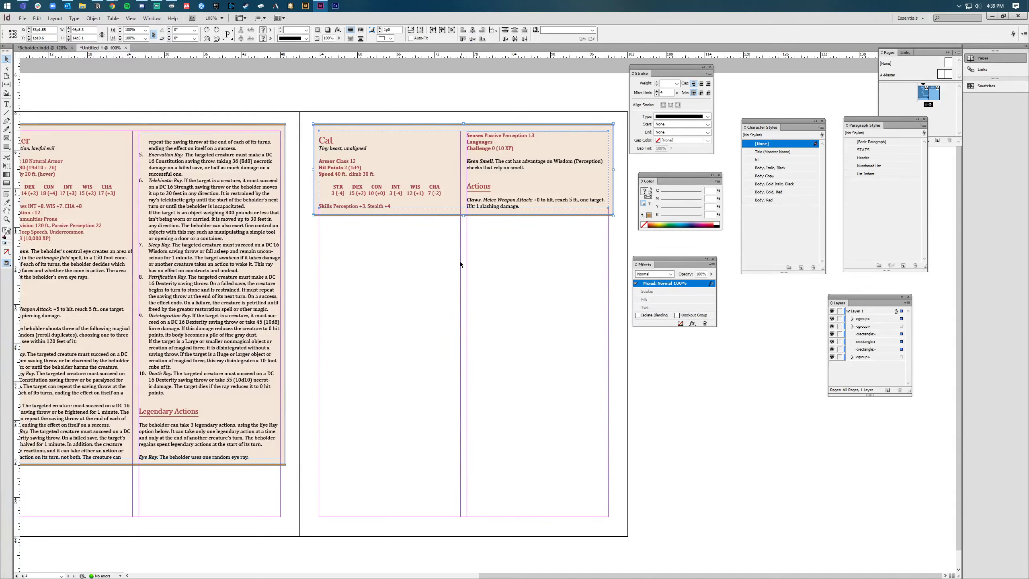
pyautogui.click(297, 110)
pyautogui.moveTo(313, 199); pyautogui.dragTo(330, 272)
pyautogui.hotkey('ctrl', 'g')
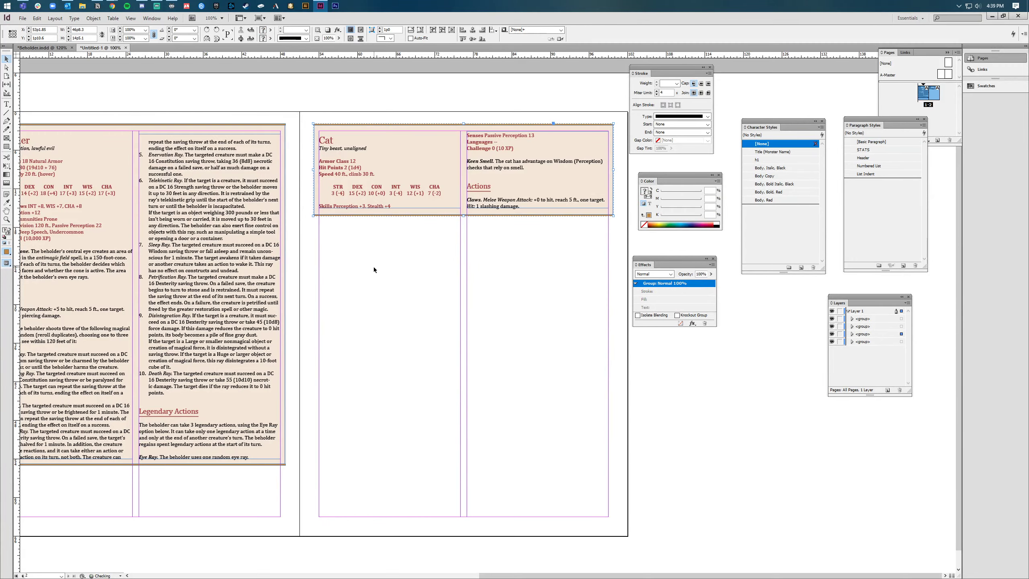
# Examine the Beholder and Cat spread without guides and in full-screen presentation mode
pyautogui.click(396, 261)
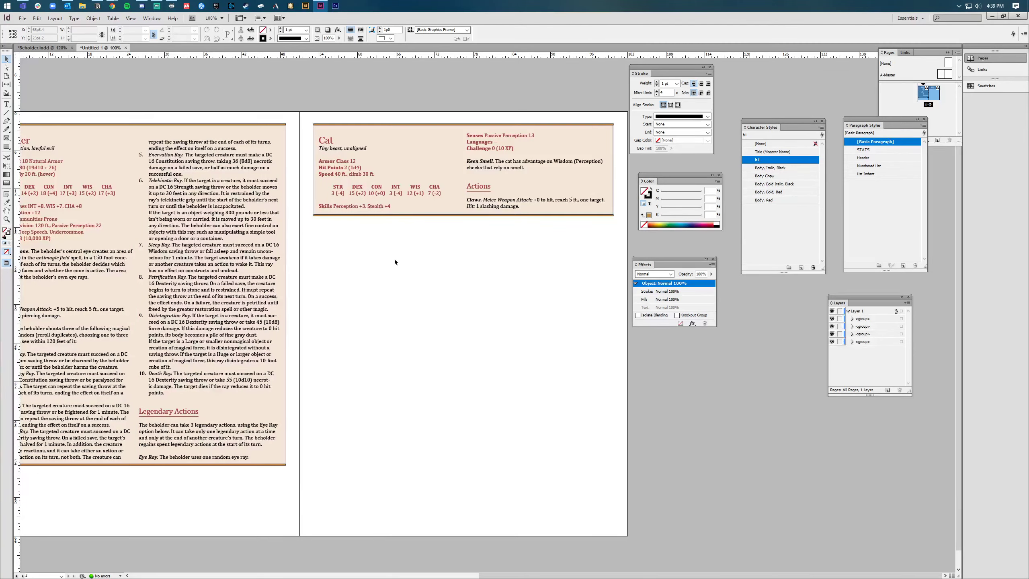
pyautogui.hotkey('shift', 'w')
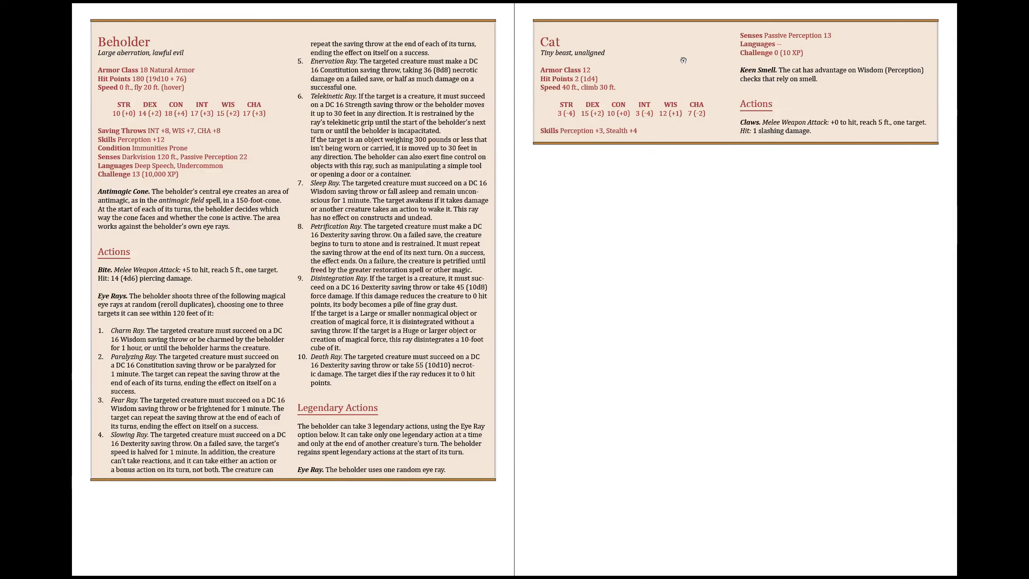
pyautogui.hotkey('shift', 'w')
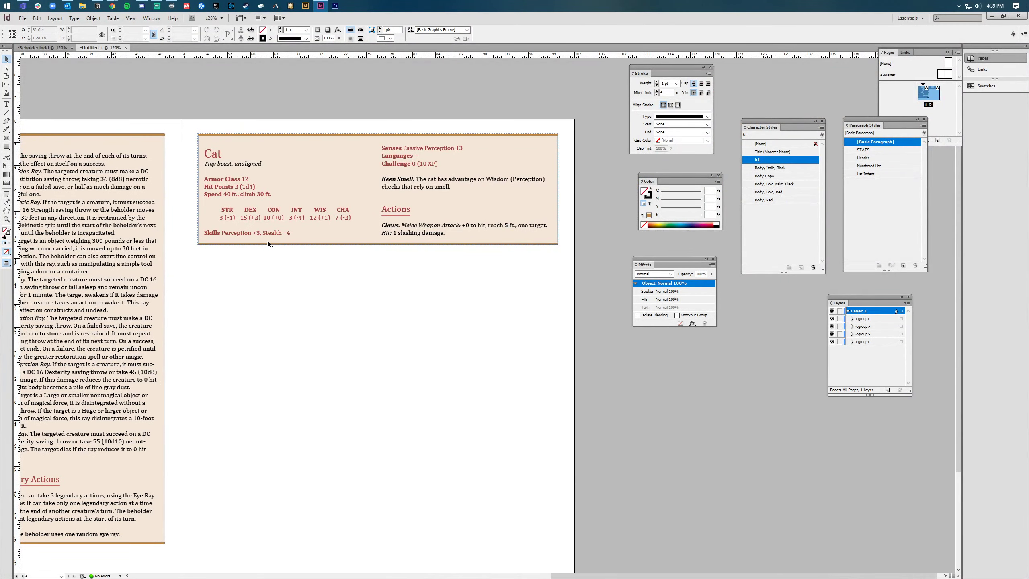
# Ungroup the Cat's background and its text frames, and delete the second-column text frame
pyautogui.click(267, 243)
pyautogui.doubleClick(267, 244)
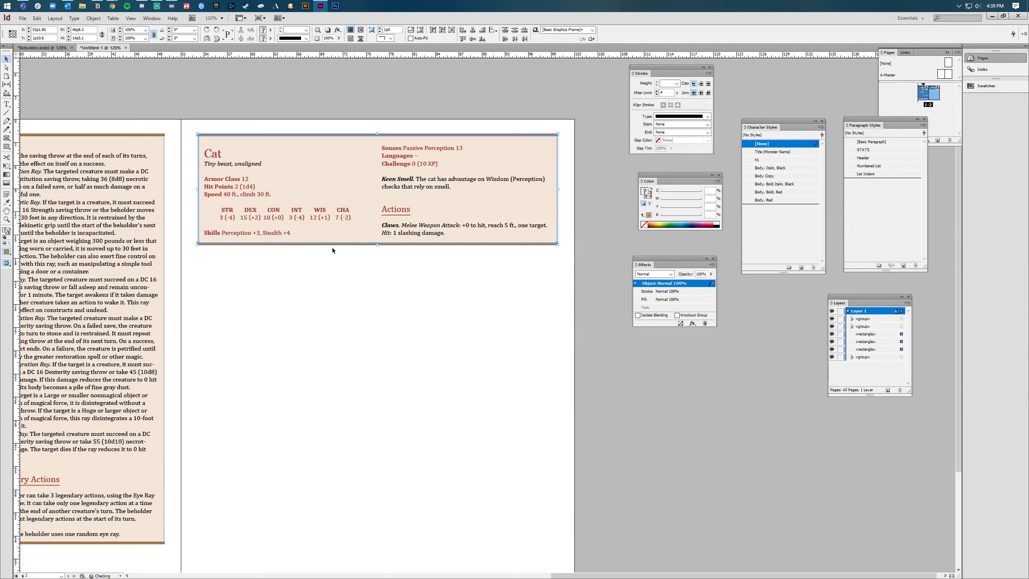
pyautogui.click(332, 226)
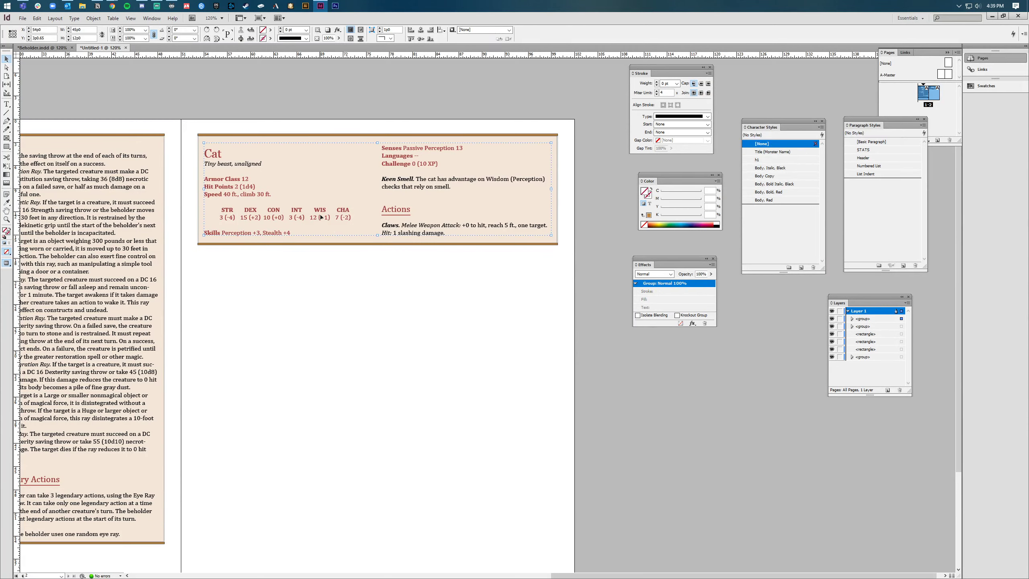
pyautogui.doubleClick(430, 203)
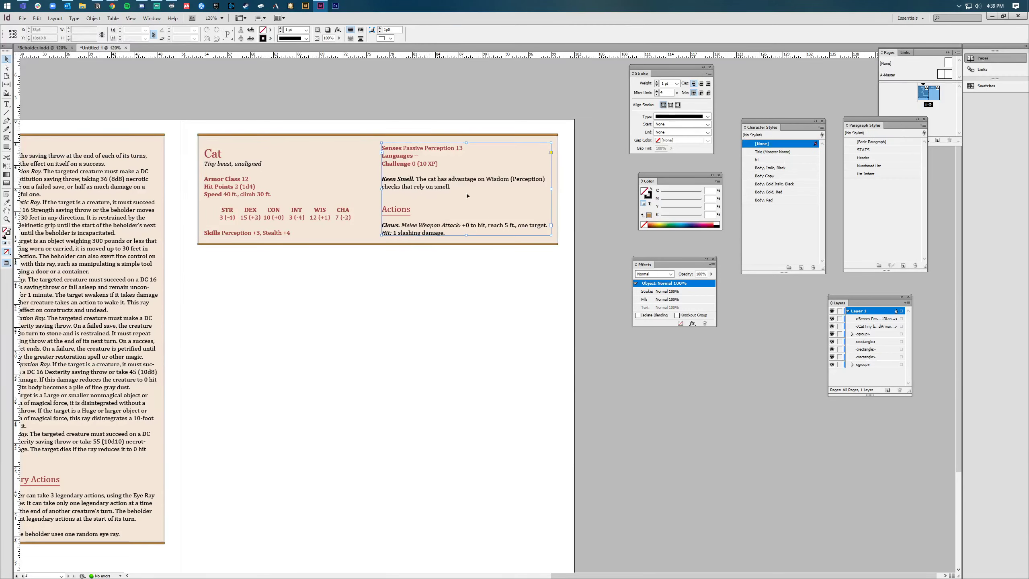
pyautogui.press('Delete')
# Extend the remaining Cat text frame downward to fit the whole stat block in one column
pyautogui.click(343, 197)
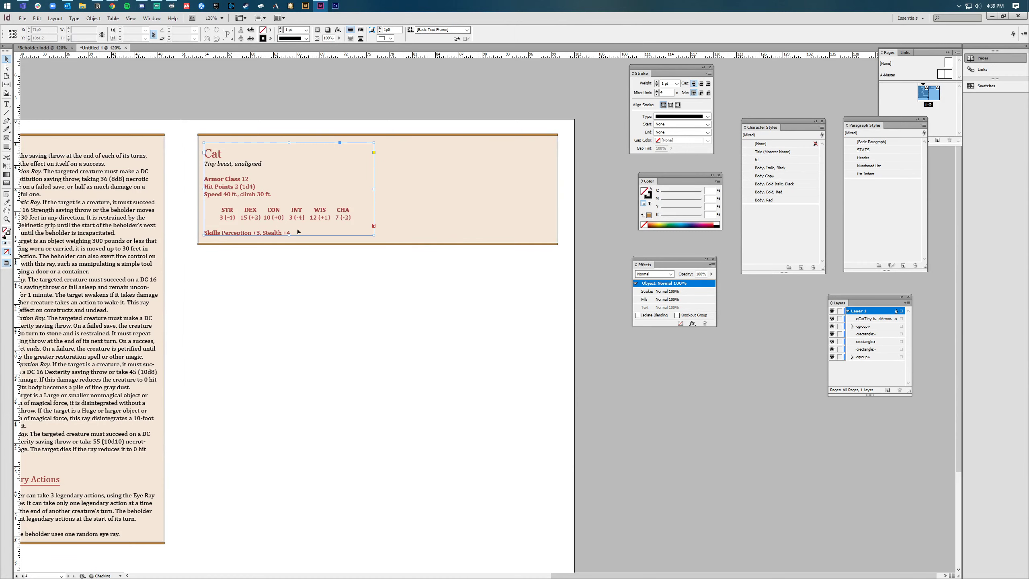
pyautogui.doubleClick(289, 235)
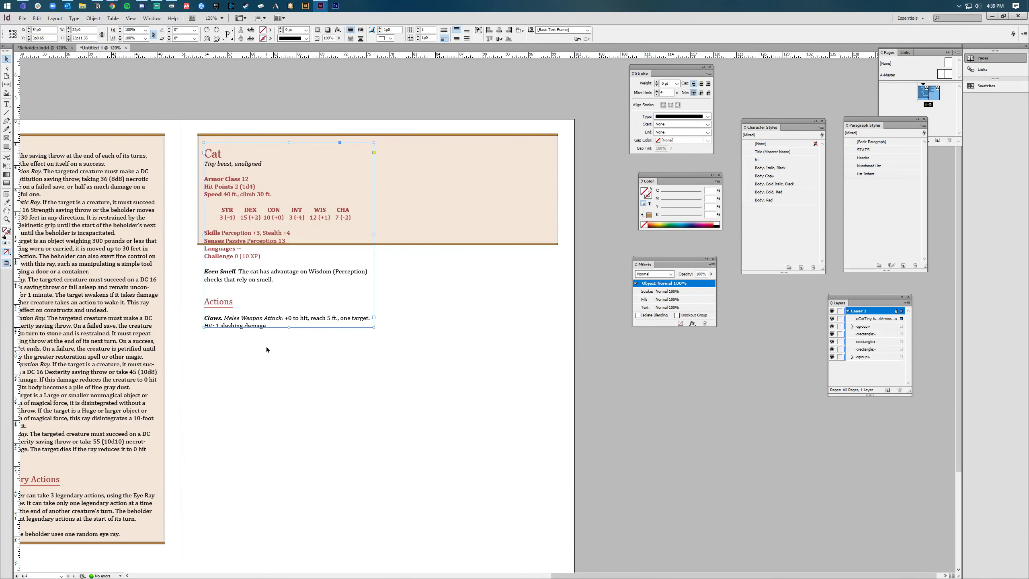
# Move the Cat background's lower border bar down below the end of the Claws text
pyautogui.scroll(-1, 444, 299)
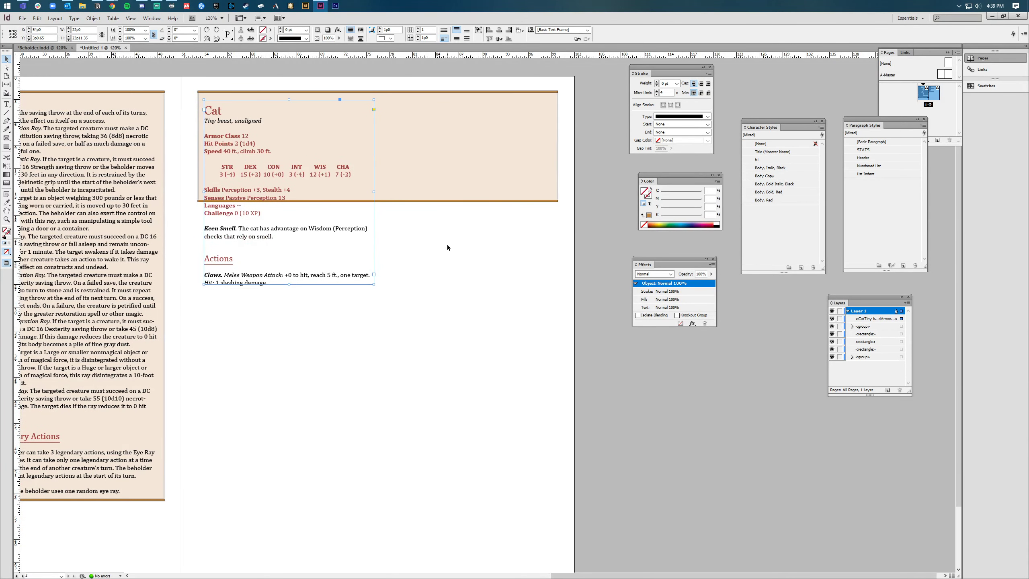
pyautogui.click(403, 201)
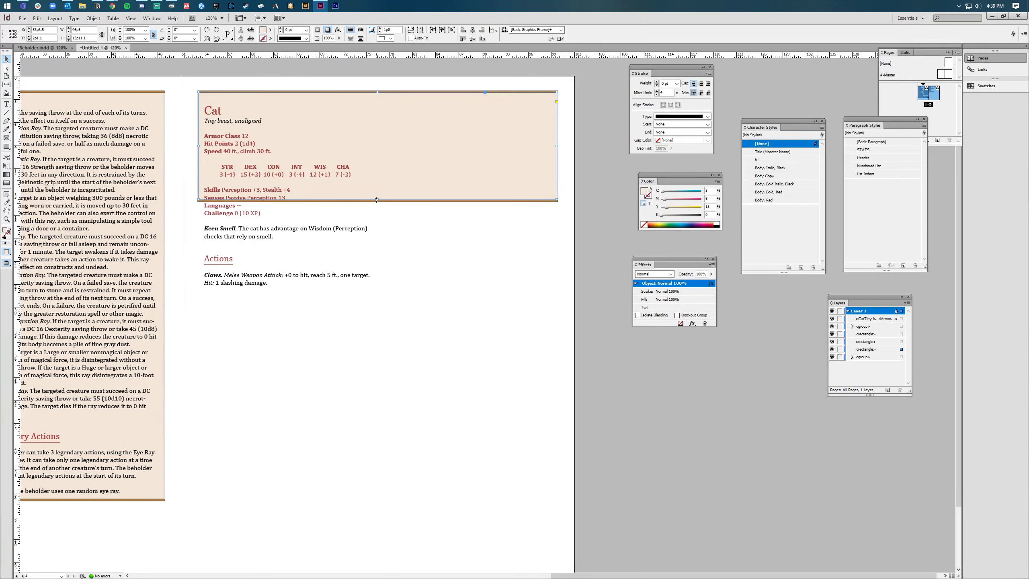
pyautogui.moveTo(380, 201); pyautogui.dragTo(378, 356)
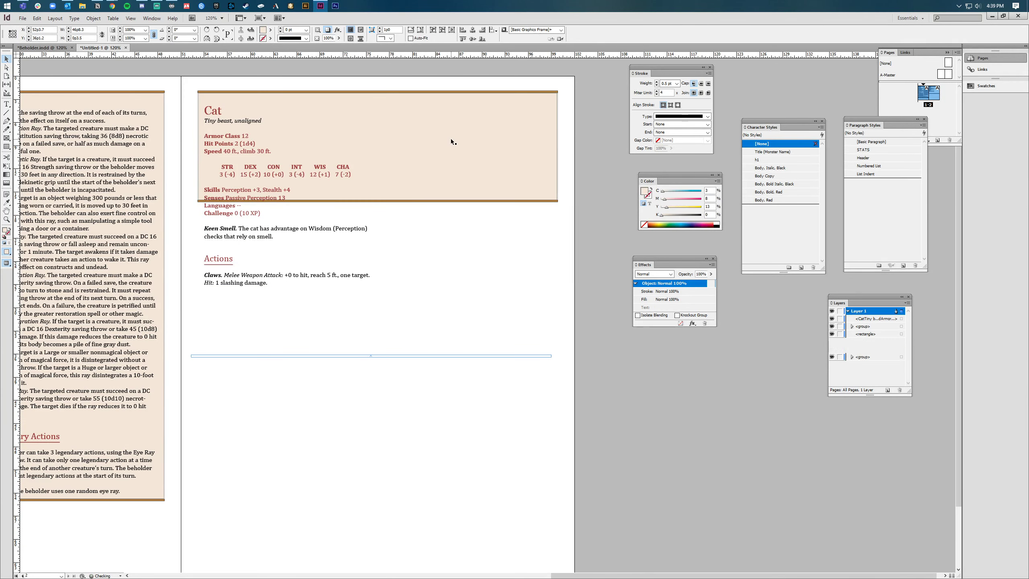
# Extend the Cat's background rectangle down past the Claws text and narrow it to the width of one column
pyautogui.click(376, 201)
pyautogui.moveTo(377, 201); pyautogui.dragTo(379, 298)
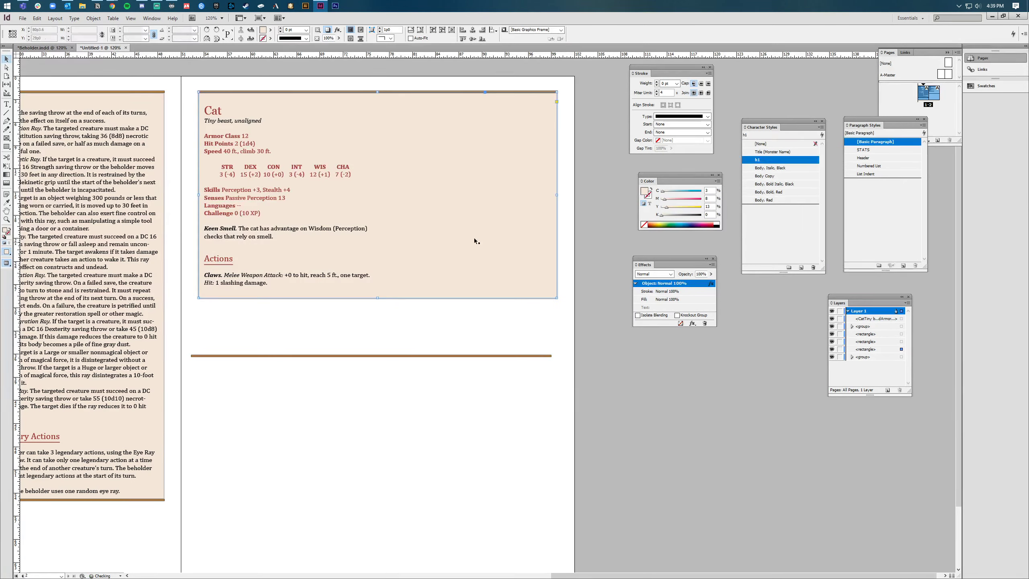
pyautogui.moveTo(558, 200); pyautogui.dragTo(377, 209)
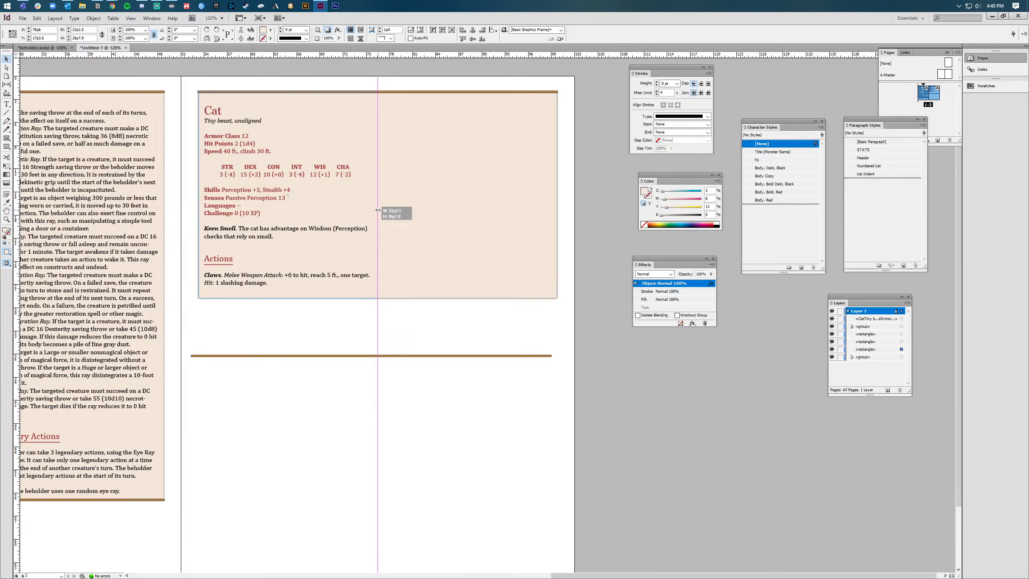
pyautogui.click(515, 262)
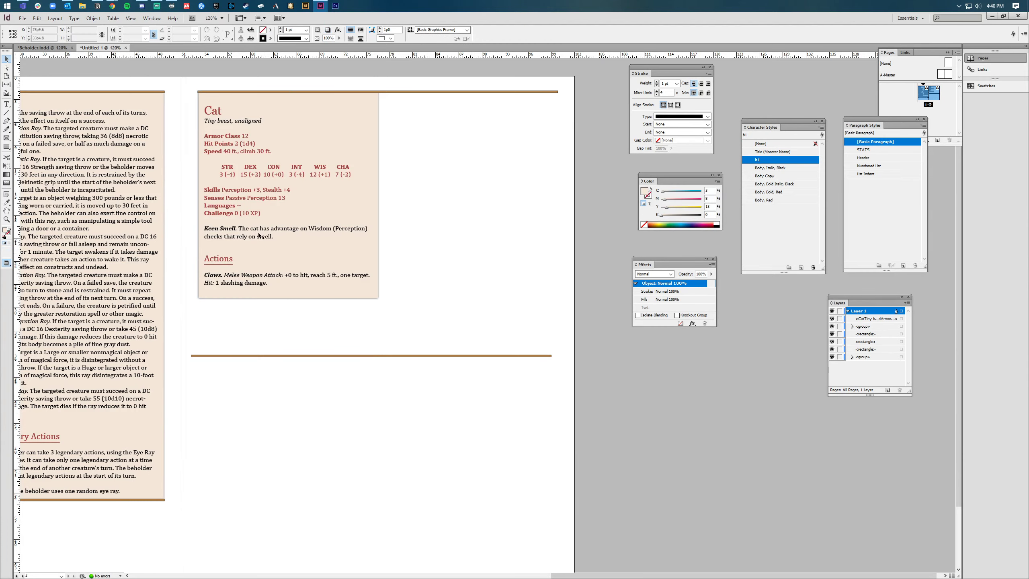
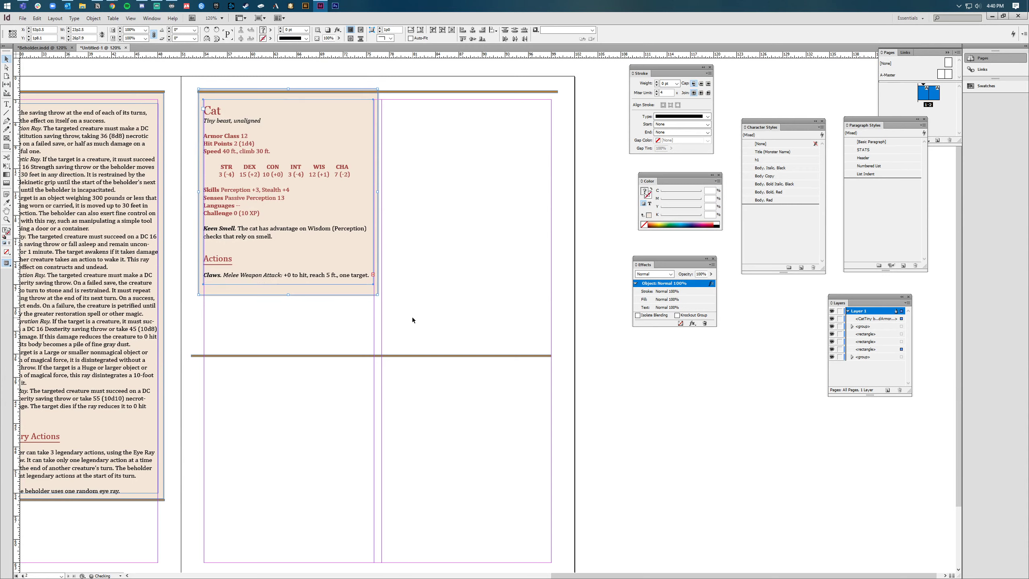
# Adjust the Cat text frame's lower edge to fit the last line of the Claws text
pyautogui.click(418, 290)
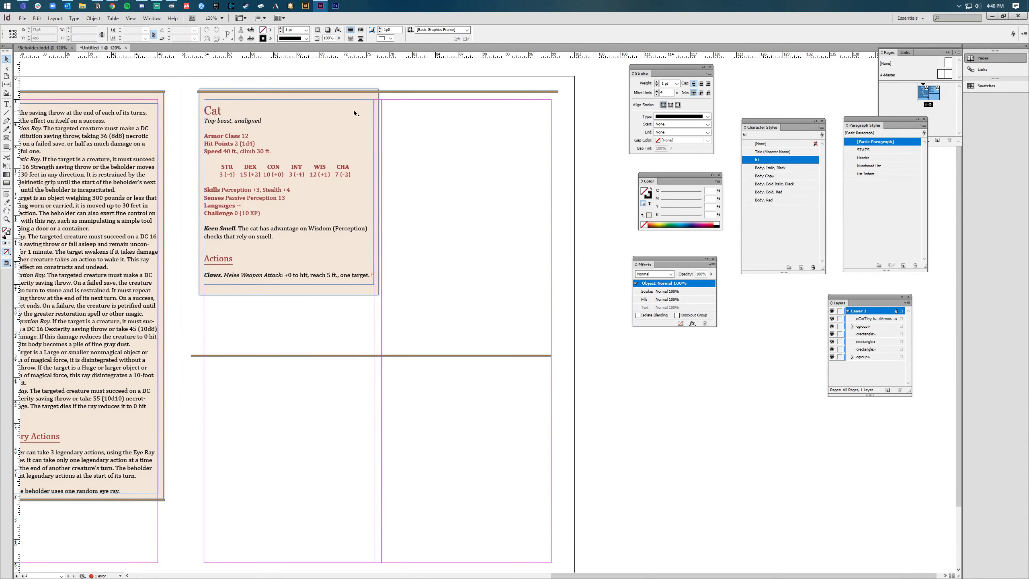
pyautogui.moveTo(343, 246); pyautogui.dragTo(342, 246)
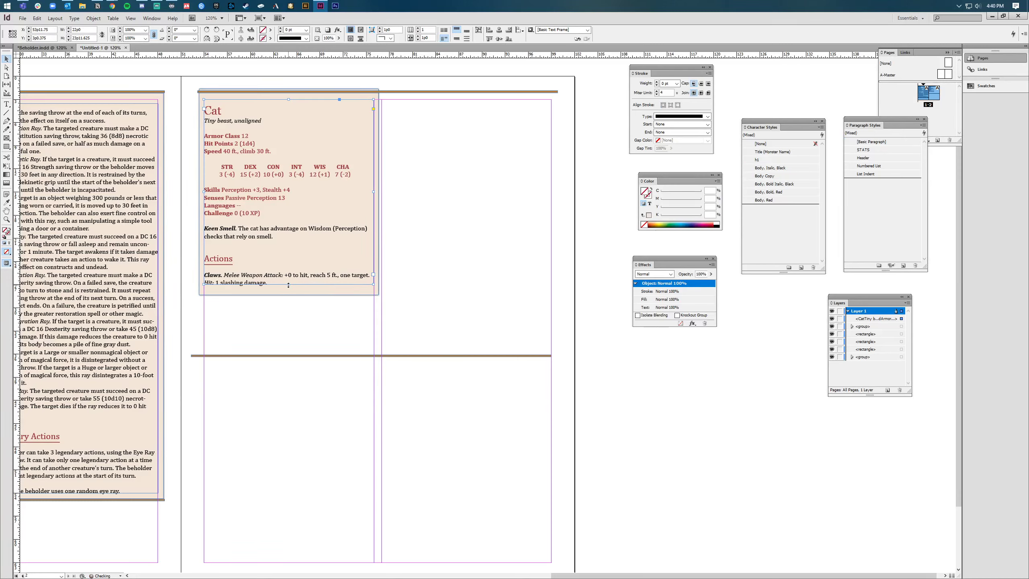
pyautogui.click(424, 311)
pyautogui.moveTo(373, 288); pyautogui.dragTo(374, 288)
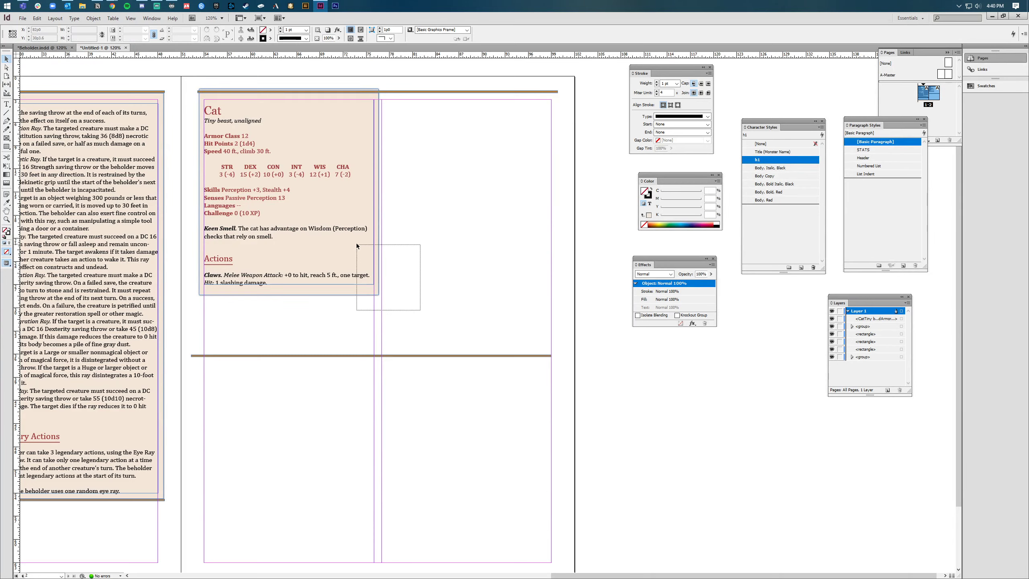
pyautogui.click(434, 299)
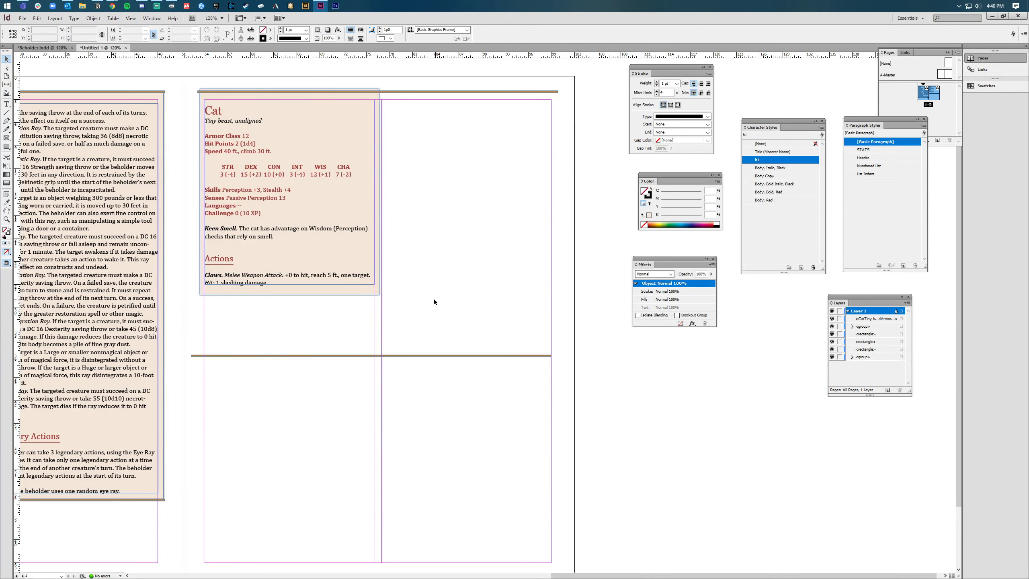
pyautogui.hotkey('ctrl', 'z')
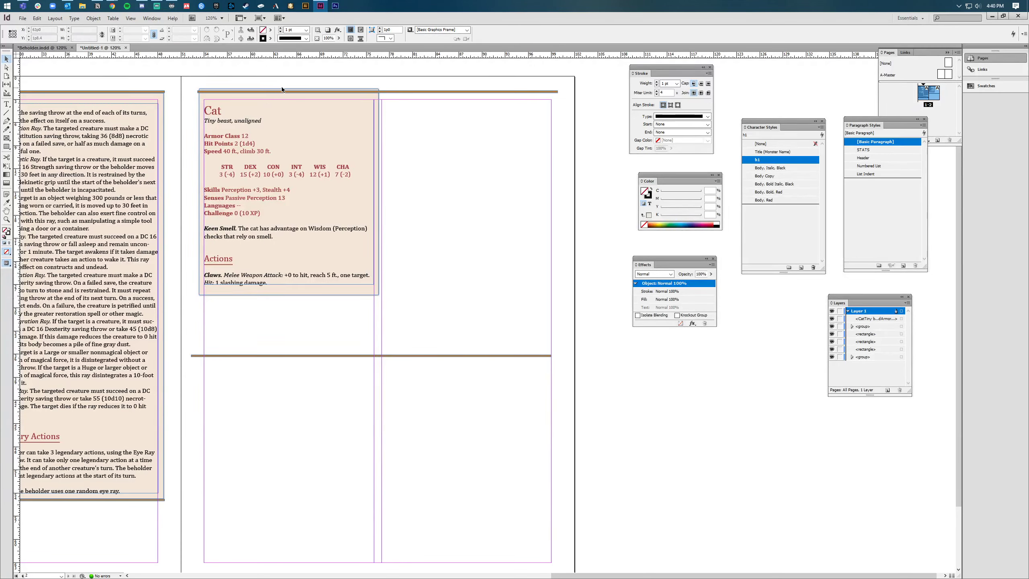
# Trim the background rectangle's upper edge to the top border bar and its lower edge closer to the Claws text
pyautogui.click(290, 90)
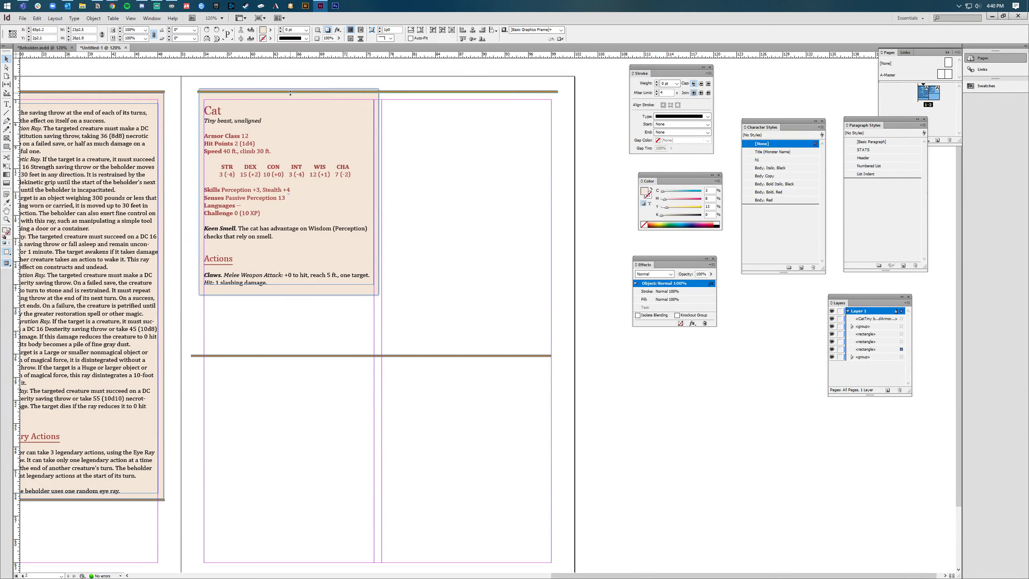
pyautogui.click(455, 211)
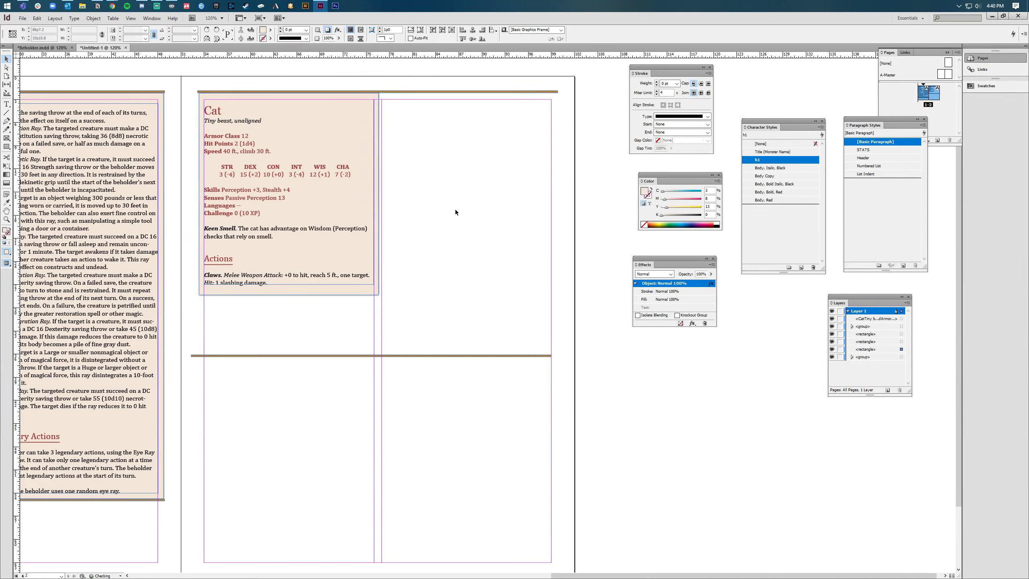
pyautogui.click(284, 289)
pyautogui.moveTo(288, 294); pyautogui.dragTo(289, 290)
pyautogui.click(322, 337)
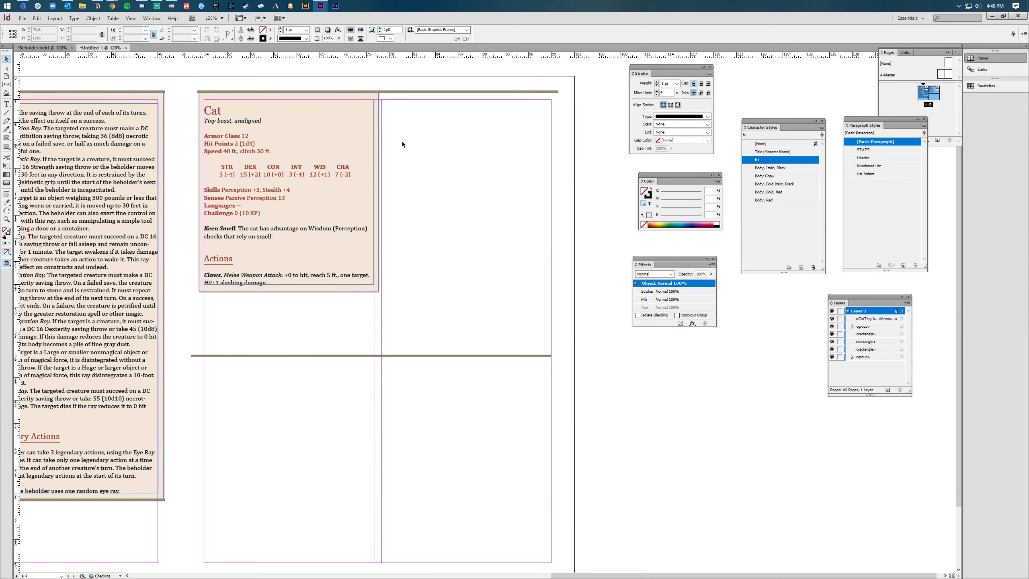
# Shorten the Cat's upper border bar to one column, letting its end slightly overhang the background's edge
pyautogui.click(462, 91)
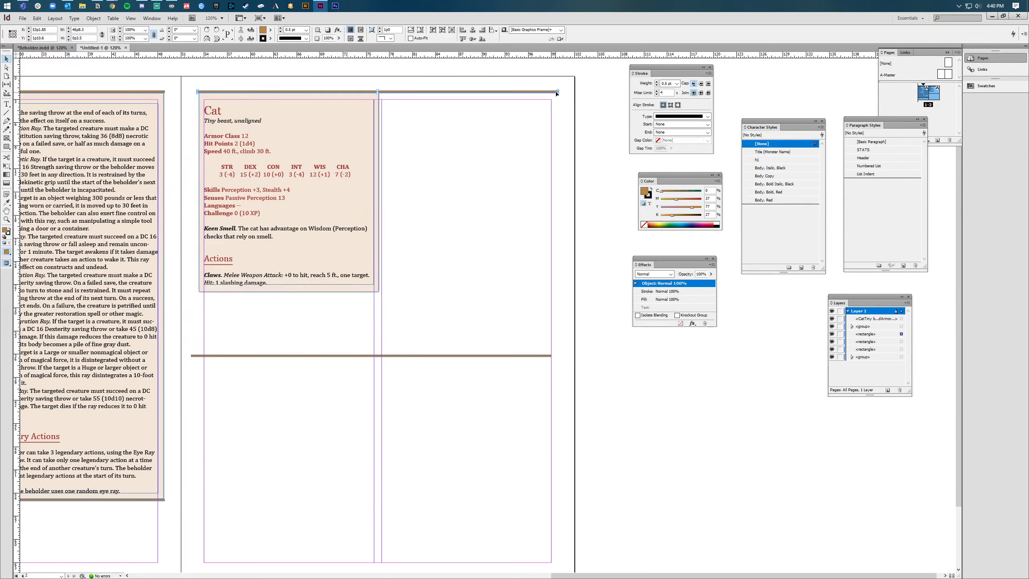
pyautogui.moveTo(557, 92); pyautogui.dragTo(379, 93)
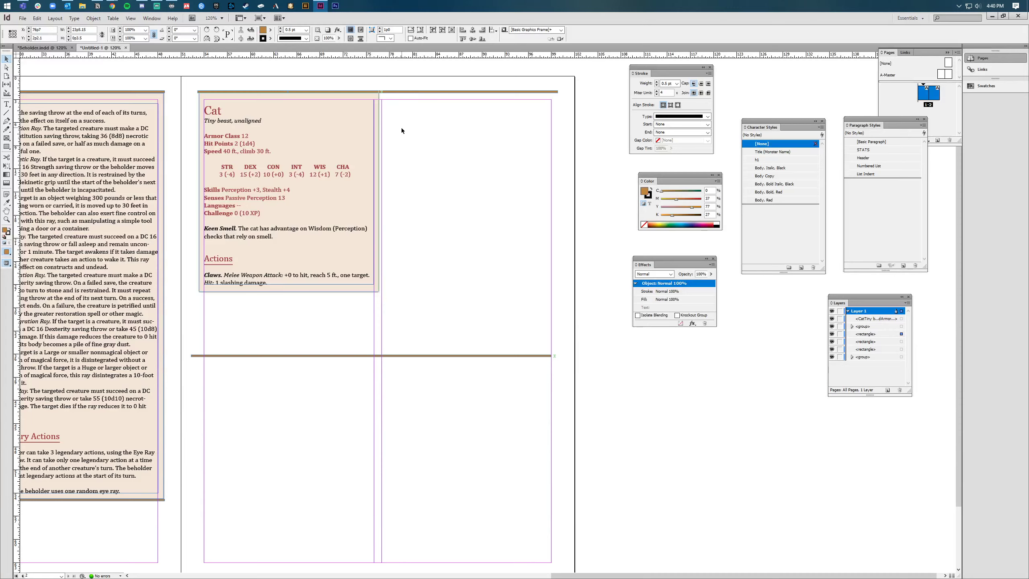
pyautogui.press('super')
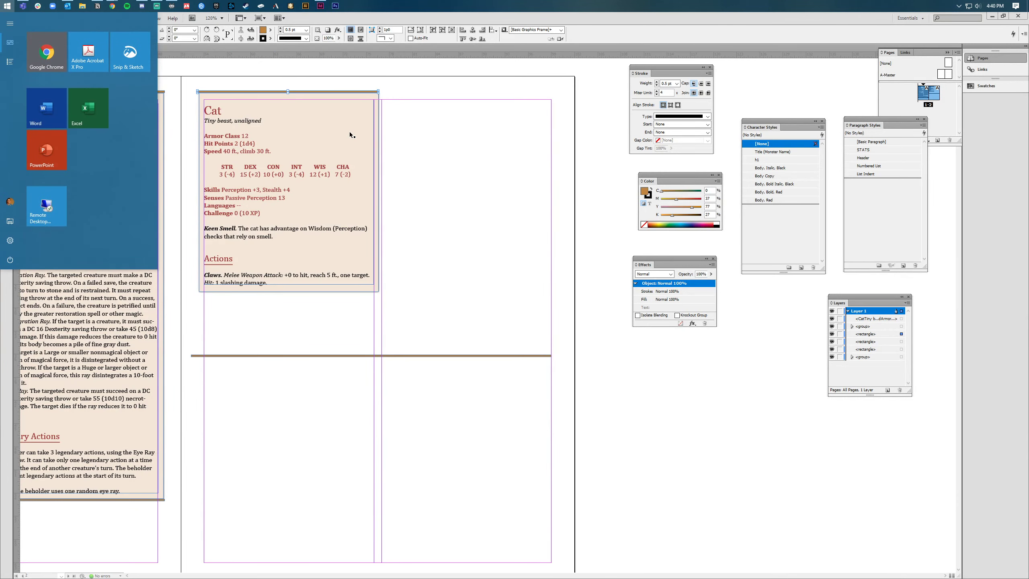
pyautogui.press('super')
pyautogui.scroll(3, 353, 106)
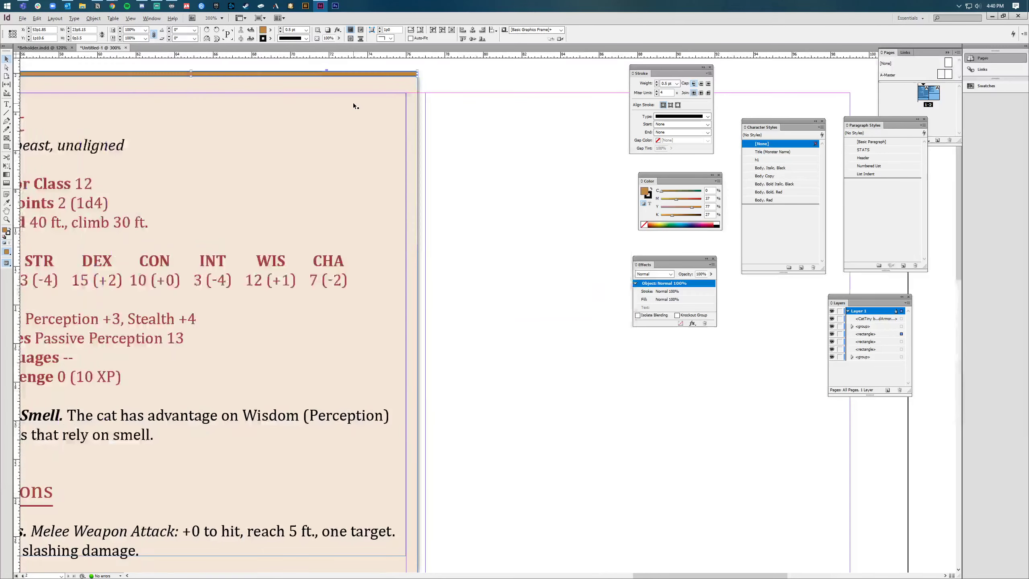
pyautogui.scroll(-1, 354, 106)
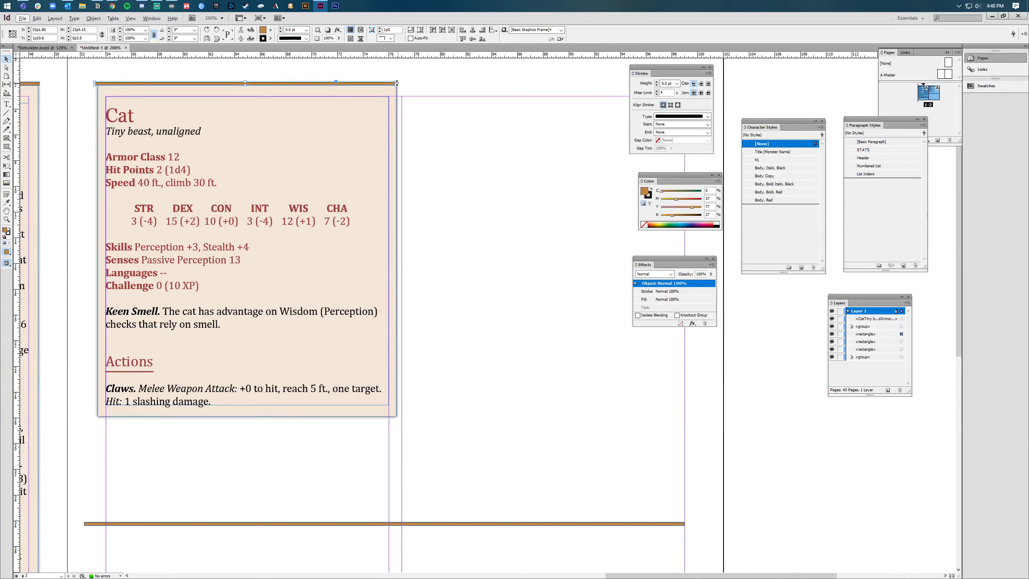
pyautogui.moveTo(396, 83); pyautogui.dragTo(398, 84)
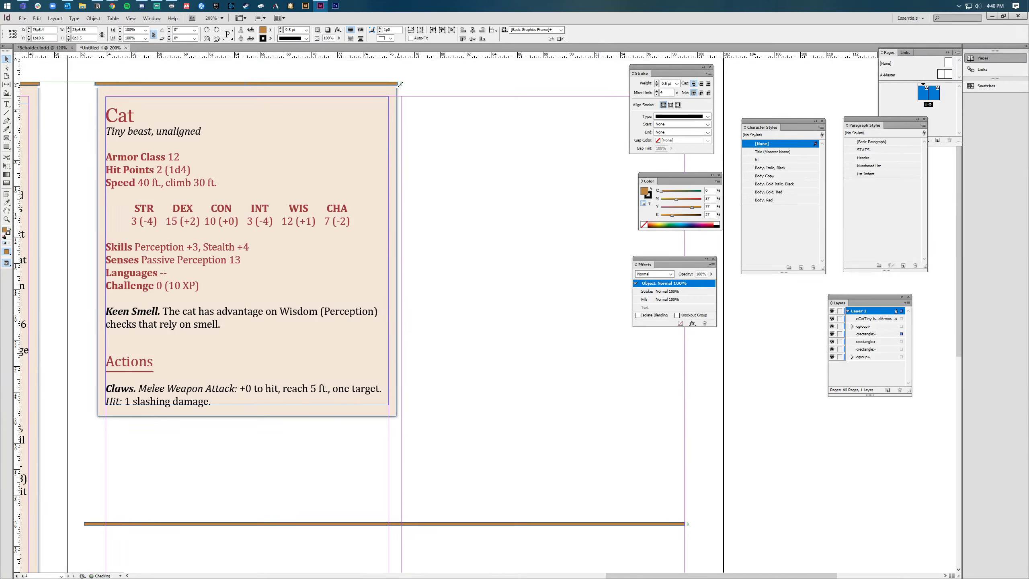
pyautogui.click(464, 199)
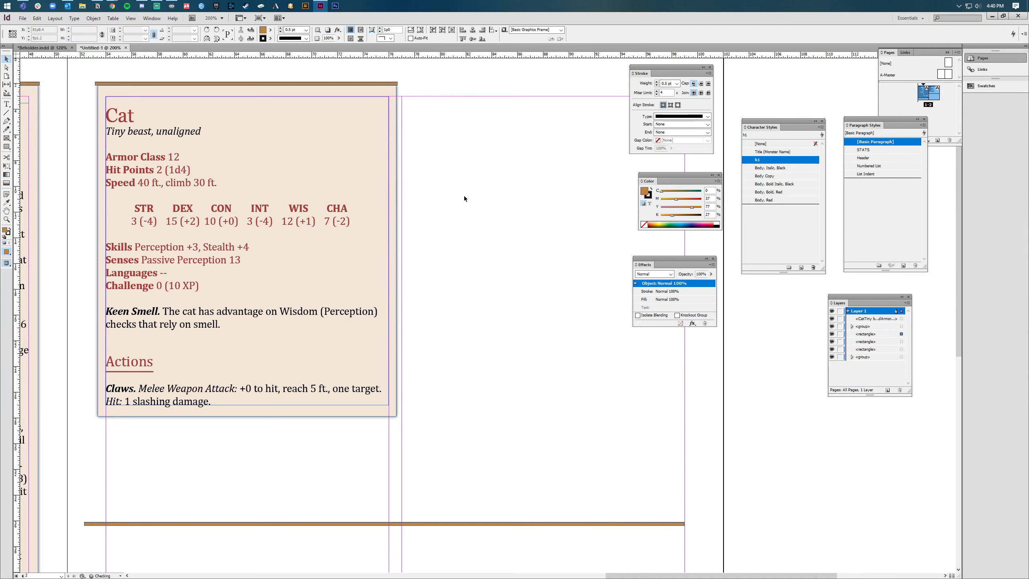
# Replace the long lower border bar with a copy of the shortened upper bar along the background's bottom edge
pyautogui.click(393, 523)
pyautogui.press('Delete')
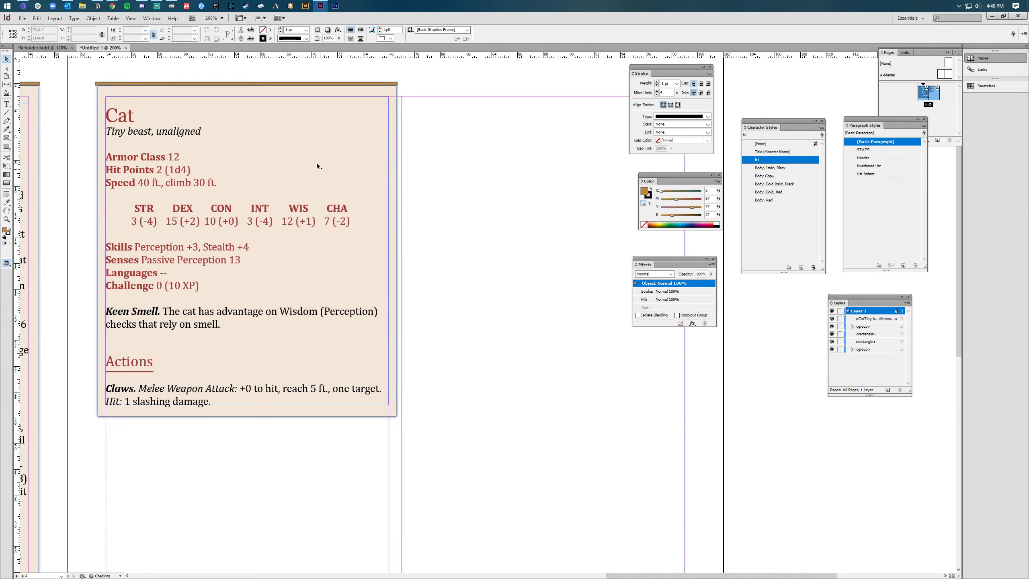
pyautogui.click(304, 84)
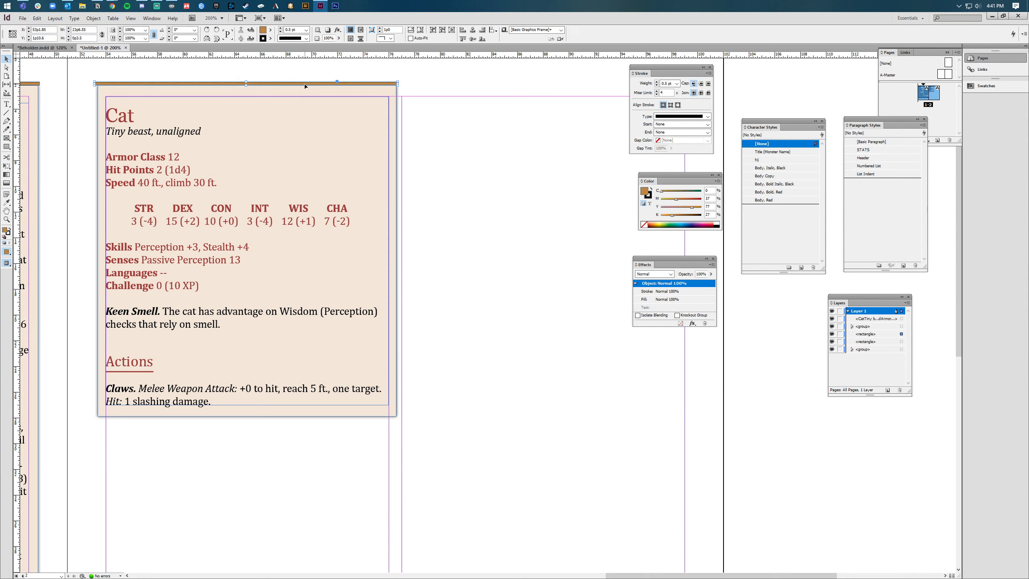
pyautogui.moveTo(306, 85); pyautogui.dragTo(306, 422)
pyautogui.click(478, 426)
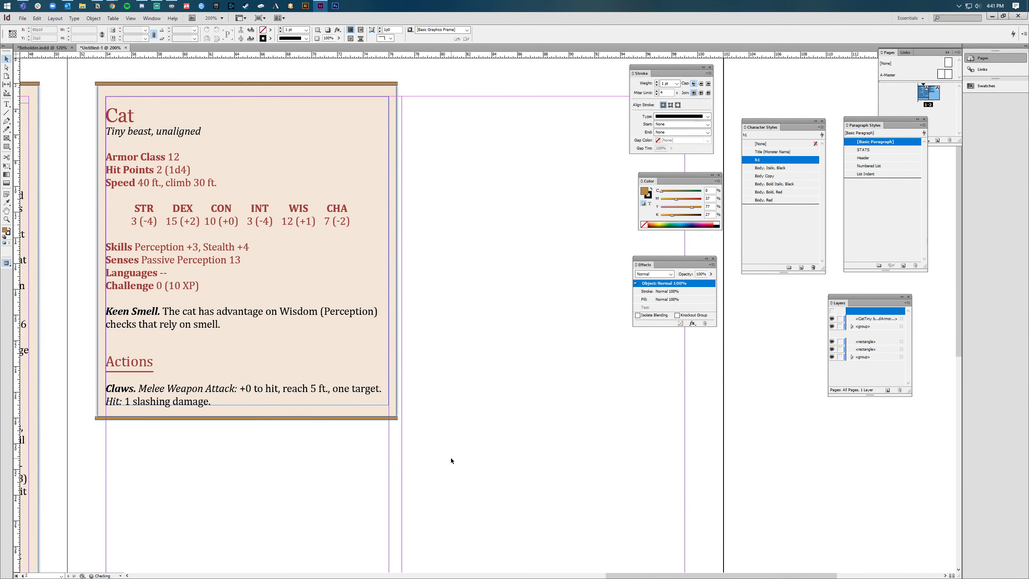
# Select the Cat's text frame, background and both border bars and align their horizontal centers
pyautogui.scroll(2, 418, 474)
pyautogui.moveTo(417, 515); pyautogui.dragTo(418, 152)
pyautogui.moveTo(393, 531); pyautogui.dragTo(259, 101)
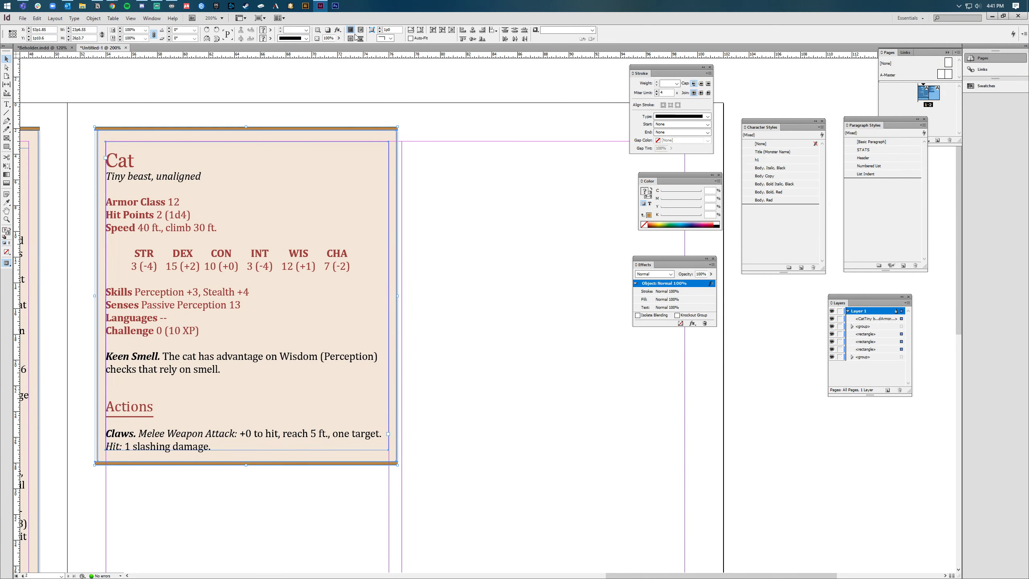
pyautogui.click(473, 31)
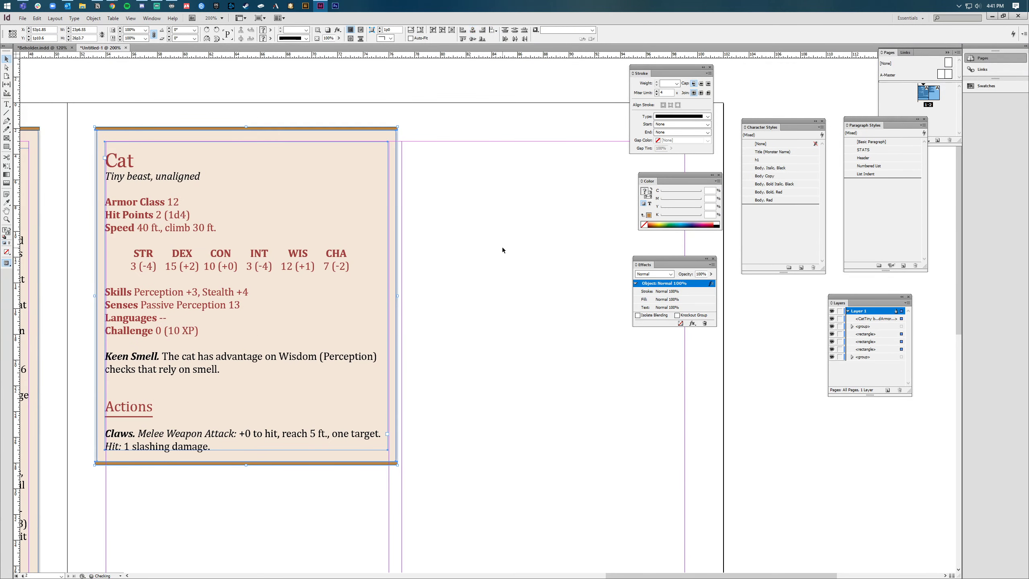
# Select the Cat's background rectangle and both border bars without the text frame
pyautogui.moveTo(439, 106); pyautogui.dragTo(393, 481)
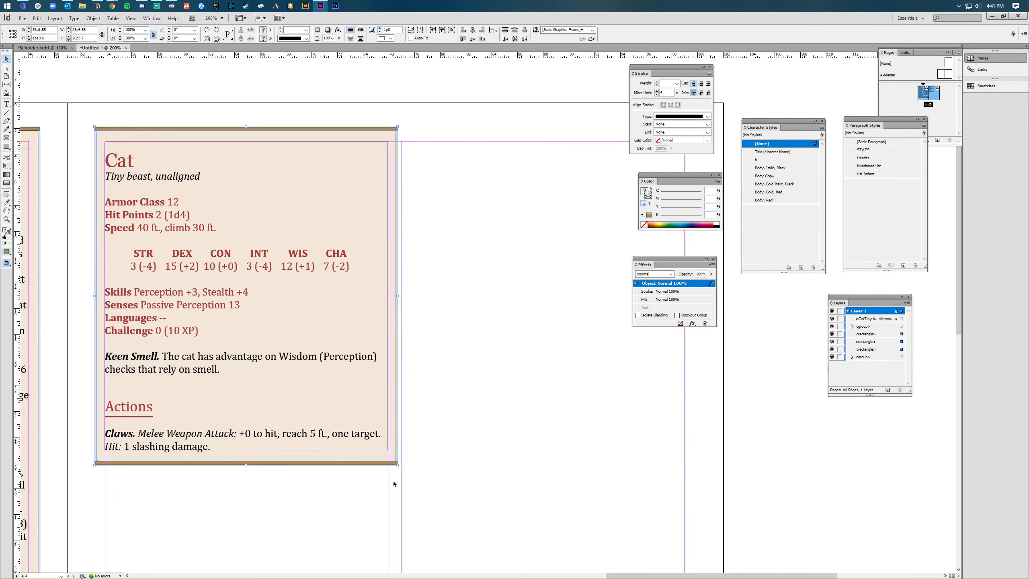